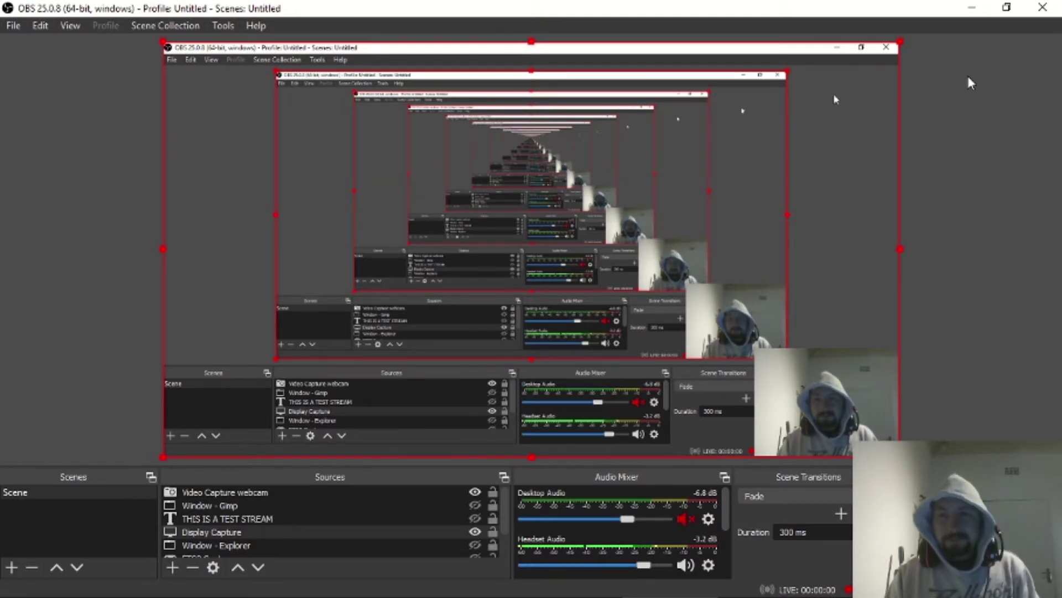
Minimize OBS, switch to File Explorer and open the ETS2 SKINS folder on Gaming Drive (B:).
click(975, 11)
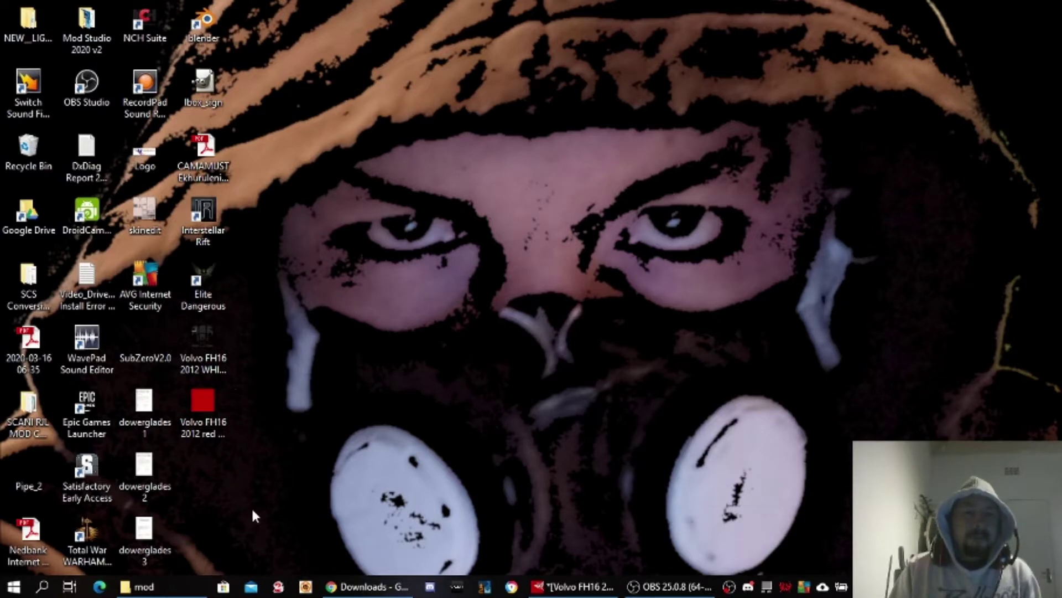
click(177, 588)
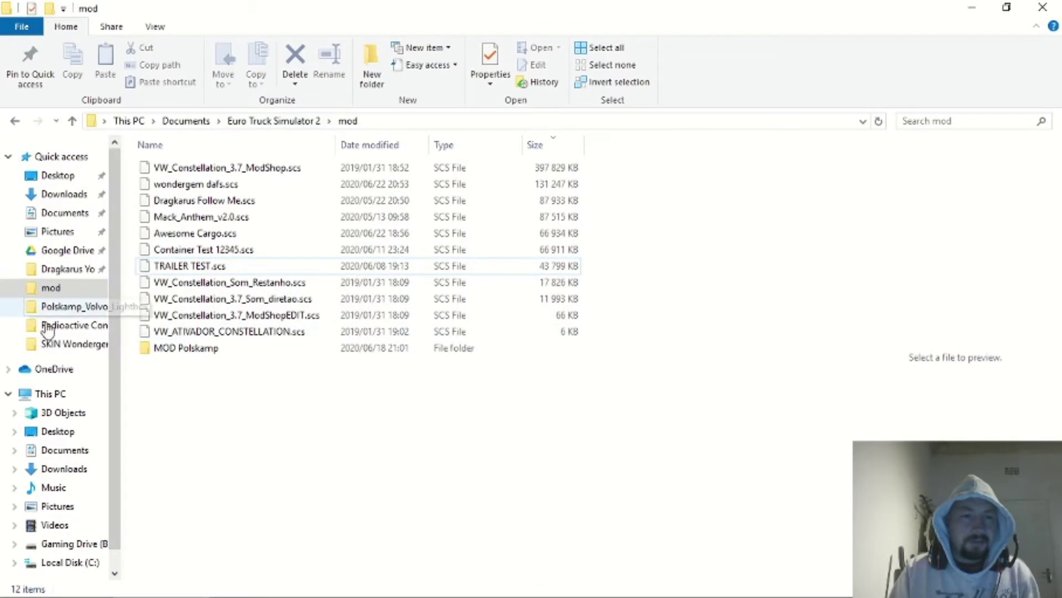
click(74, 307)
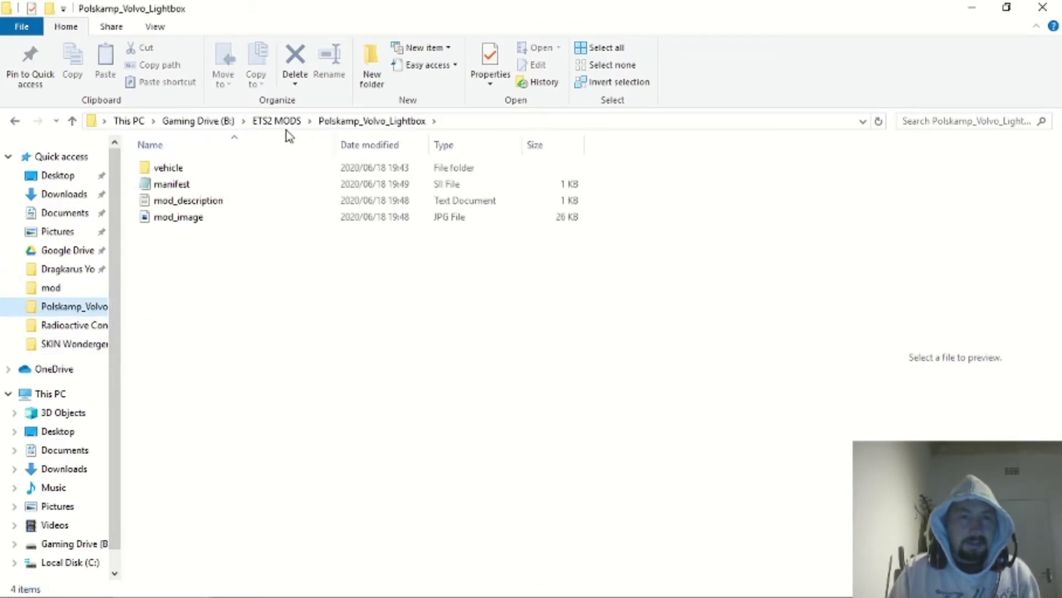
click(197, 121)
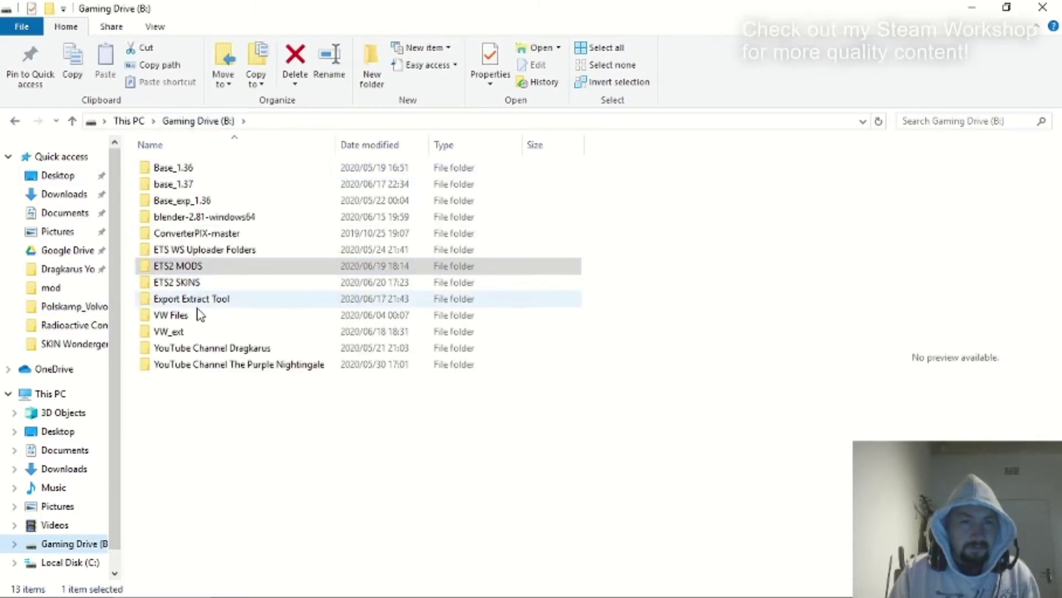
click(195, 283)
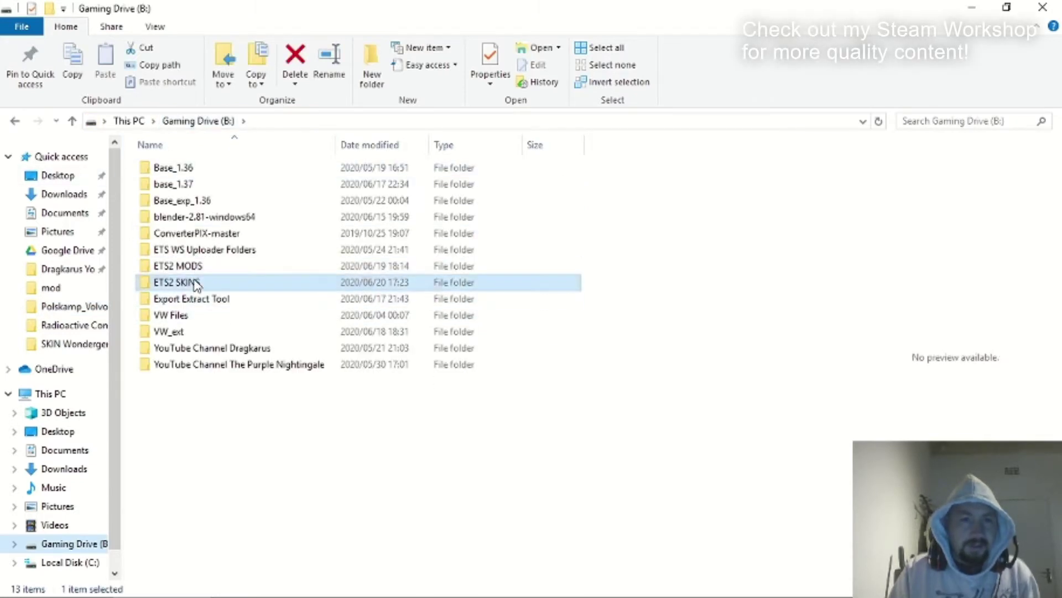
double_click(194, 283)
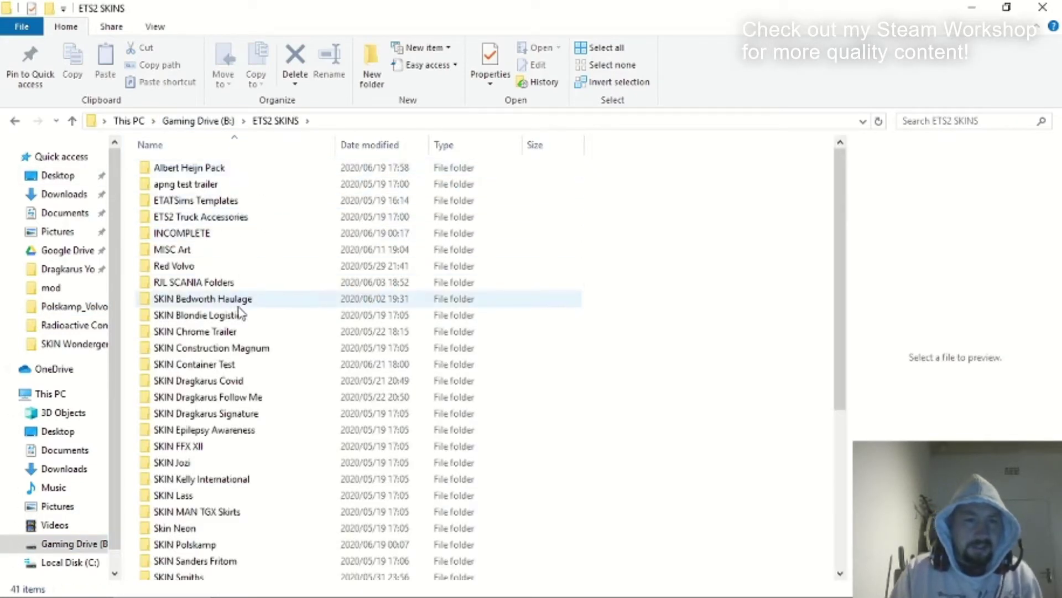
Look inside the Red Volvo skin folder in ETS2 SKINS, and minimize the window when done.
scroll(239, 315, down, 2)
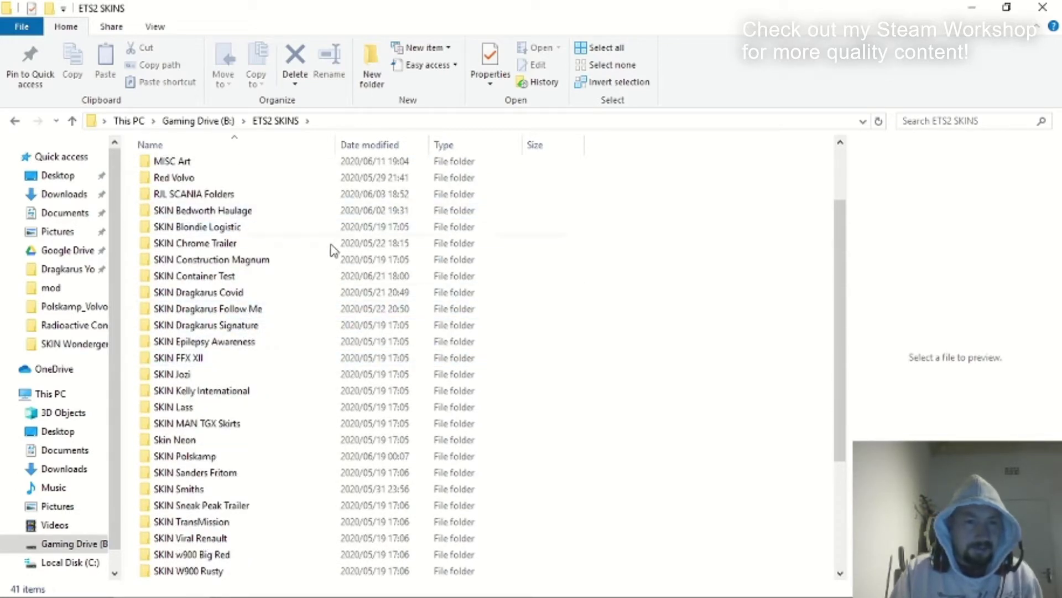
mouse_move(260, 332)
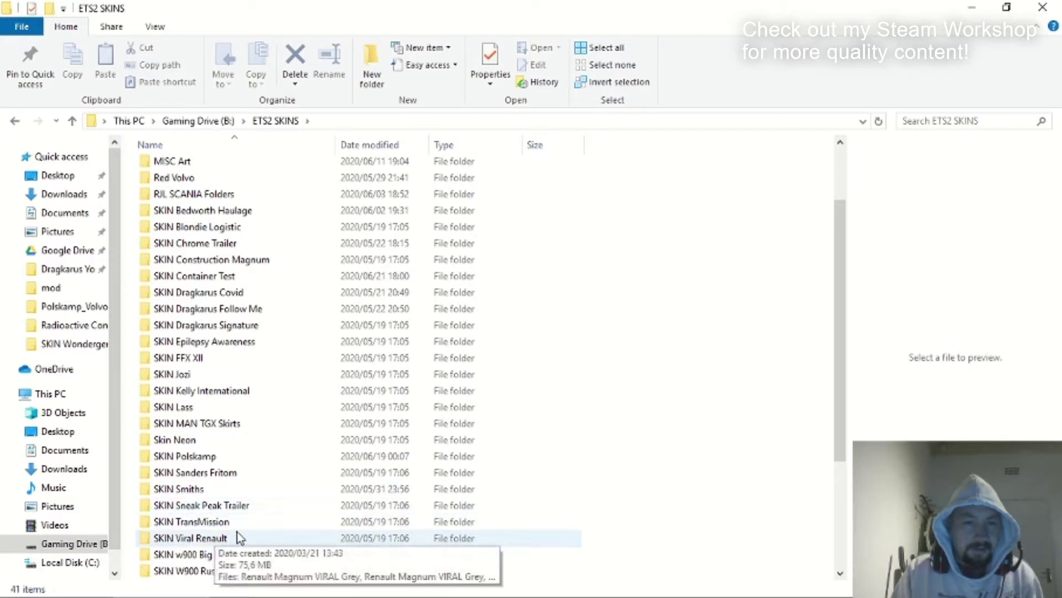
scroll(195, 330, up, 1)
click(190, 212)
double_click(190, 212)
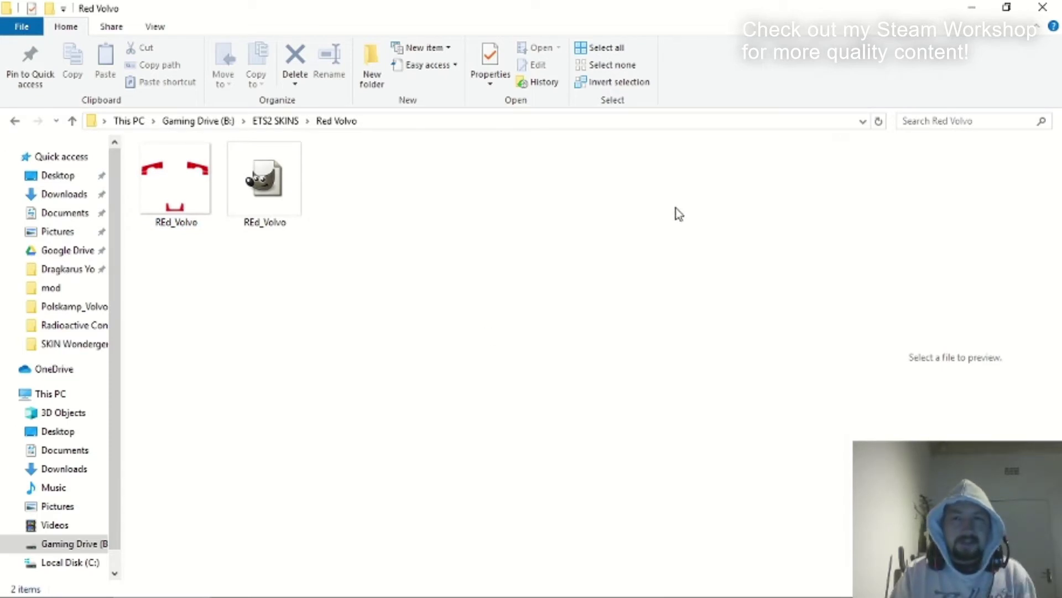
click(970, 9)
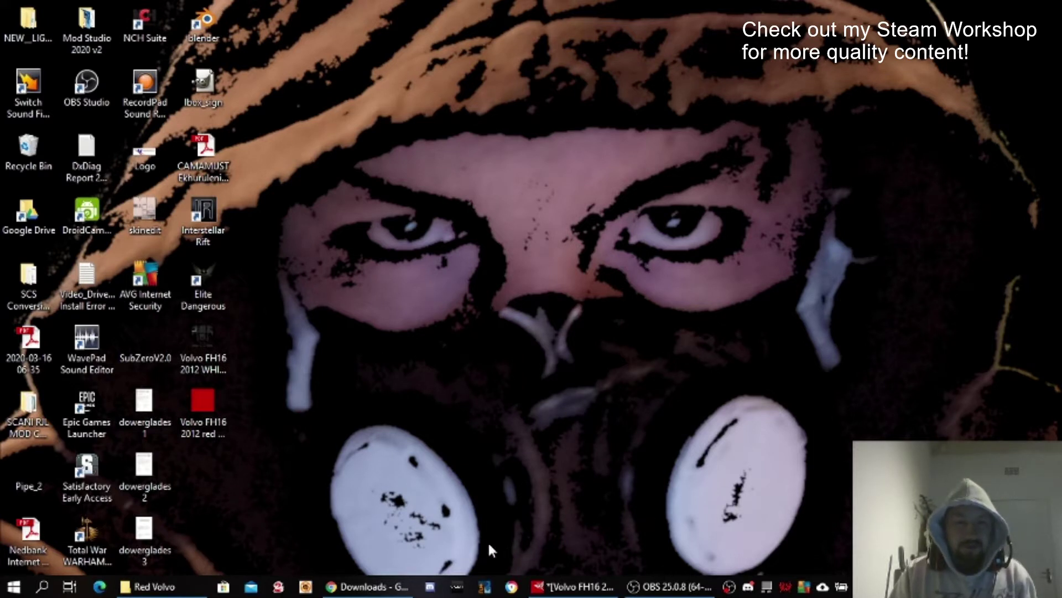
Switch to Mods Studio 2, maximize it and start a new ETS2 mod project.
click(485, 587)
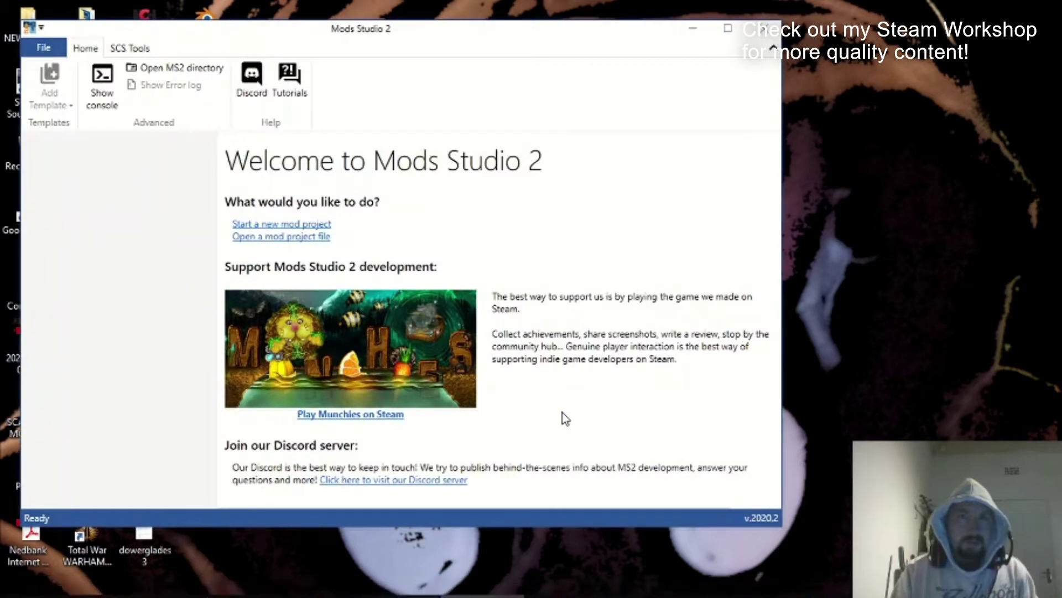
click(728, 28)
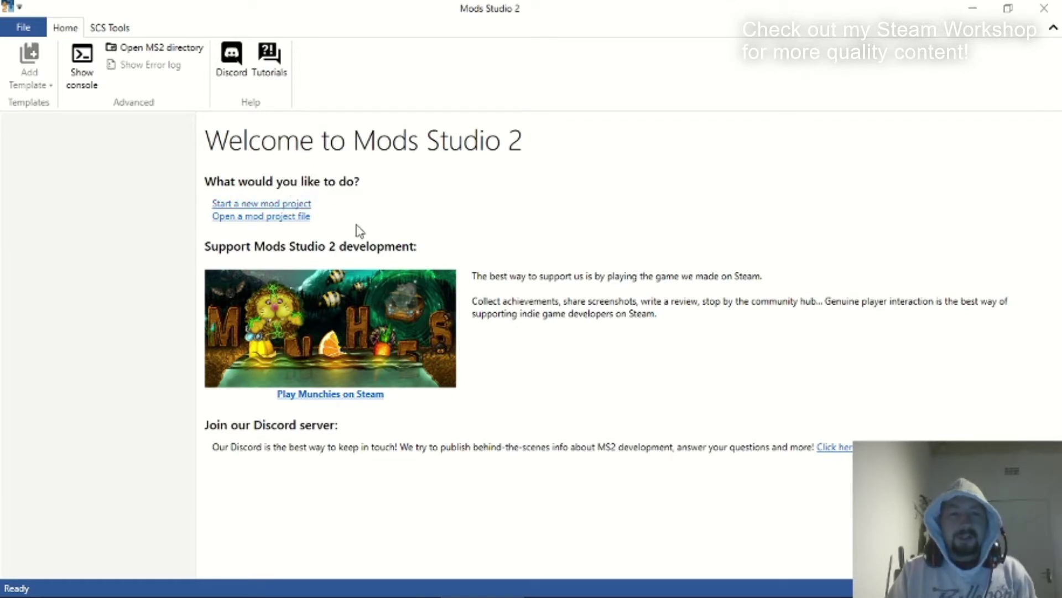
click(288, 205)
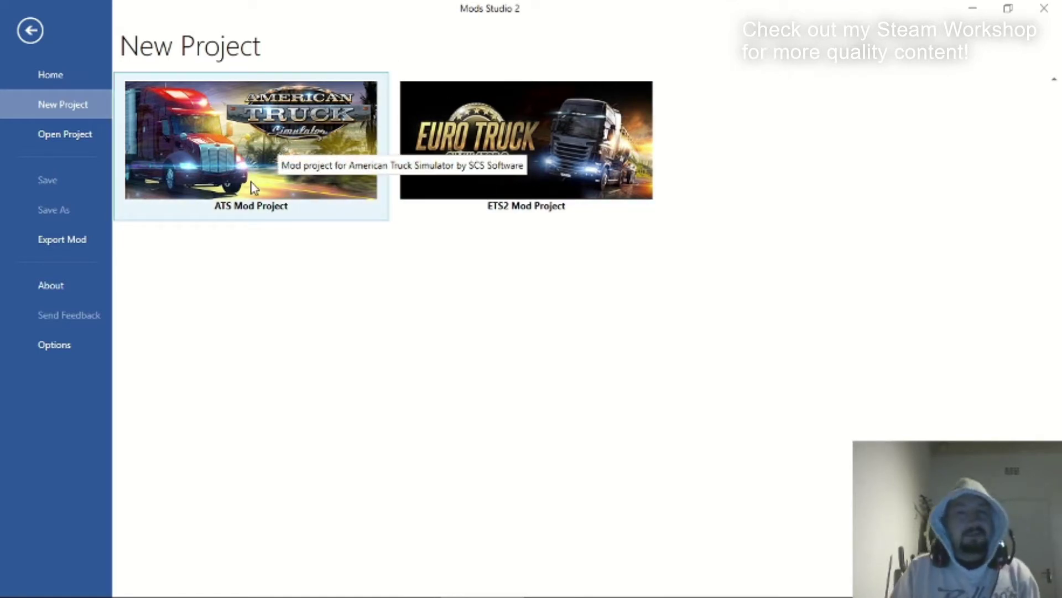
click(568, 145)
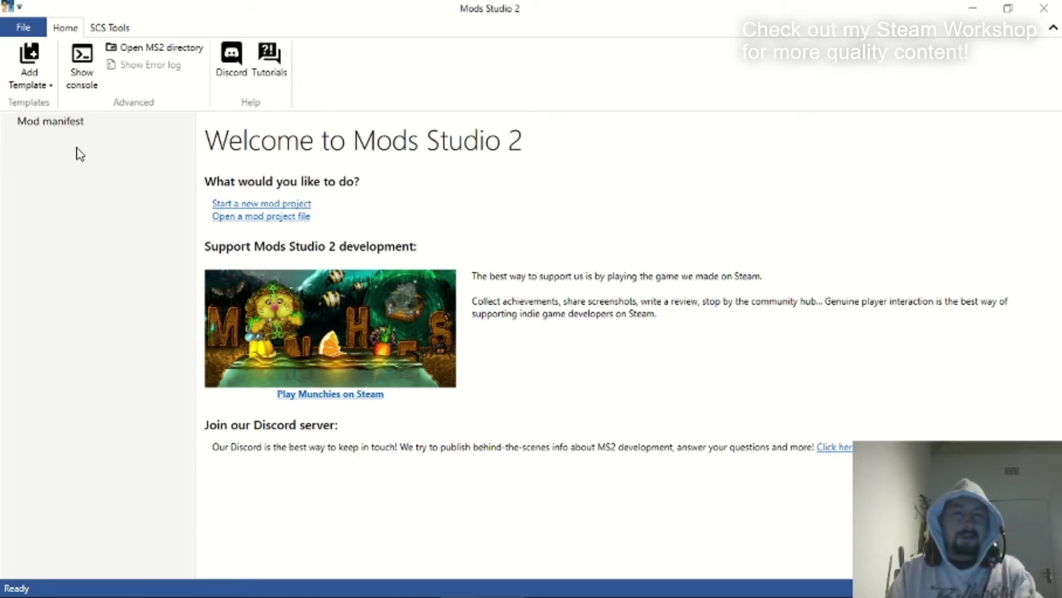
Open the mod manifest and add a Simple Truck Skin template to the project.
click(56, 122)
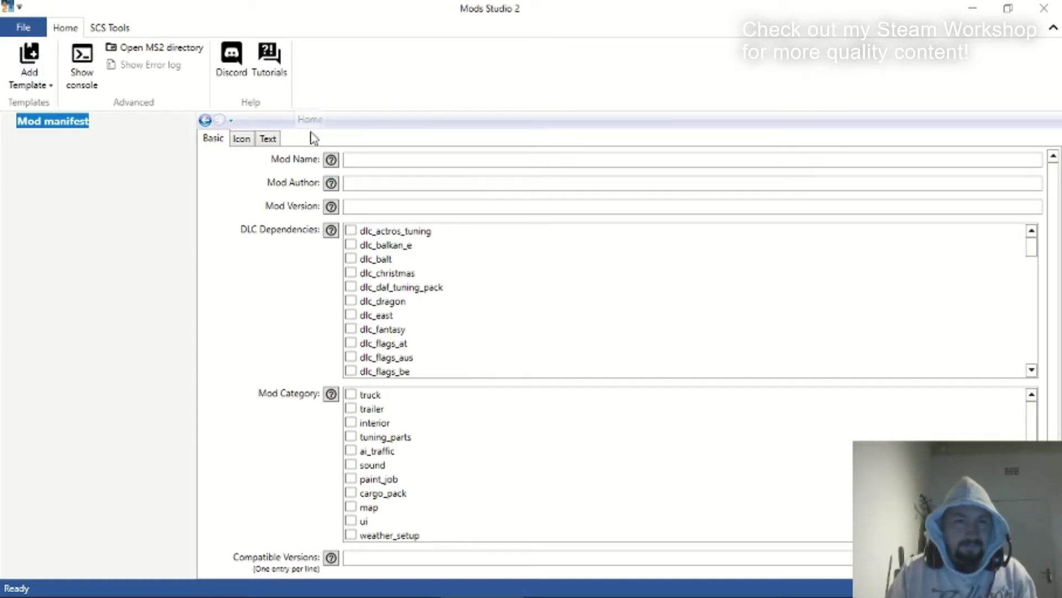
click(22, 84)
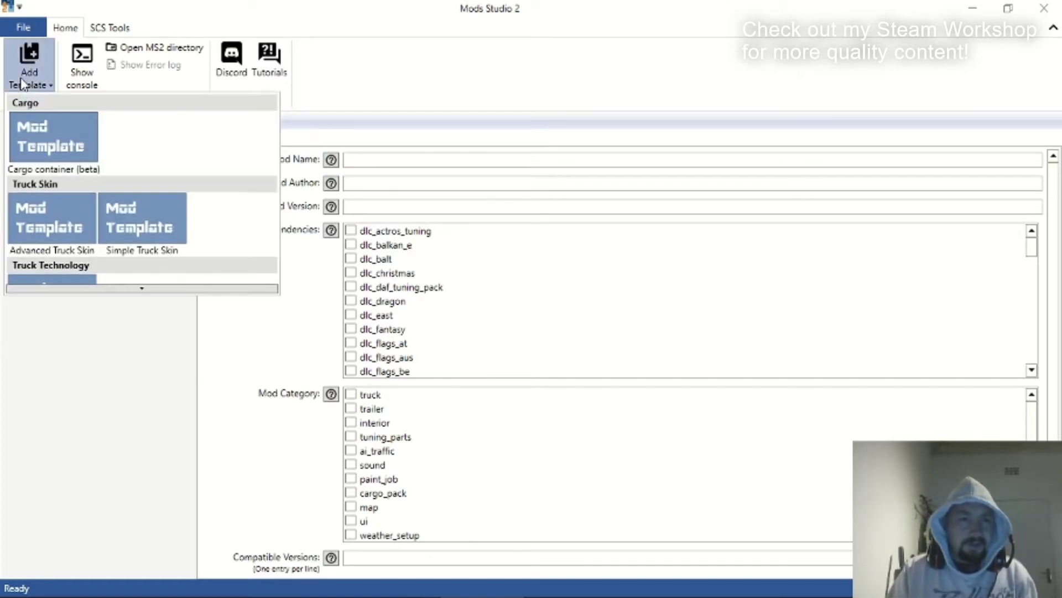
click(131, 222)
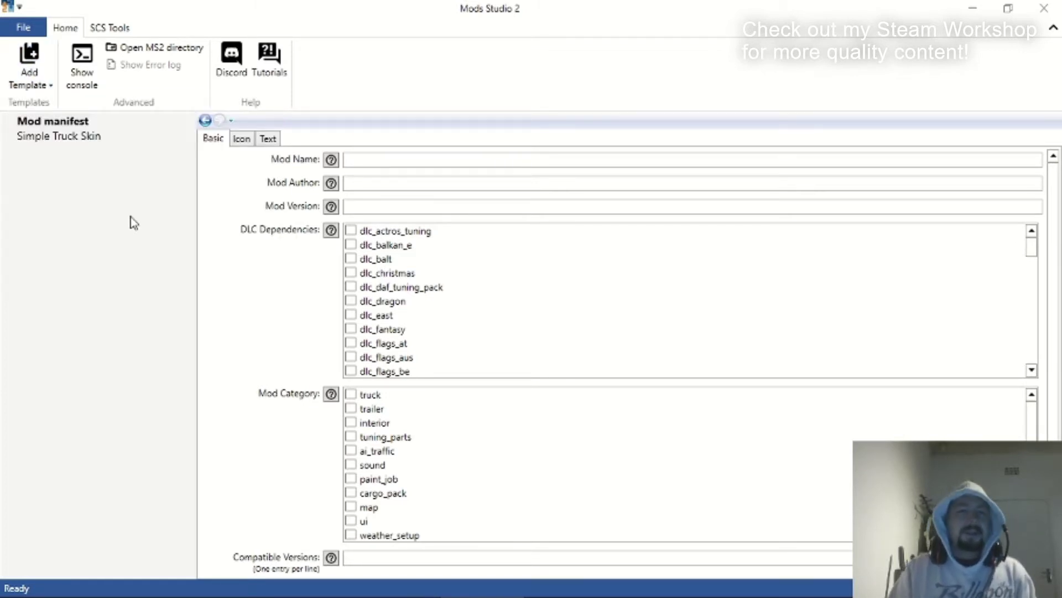
Examine the available mod templates for cargo, truck skins, truck technology and trailer skins, and view the Simple Truck Skin page.
click(30, 63)
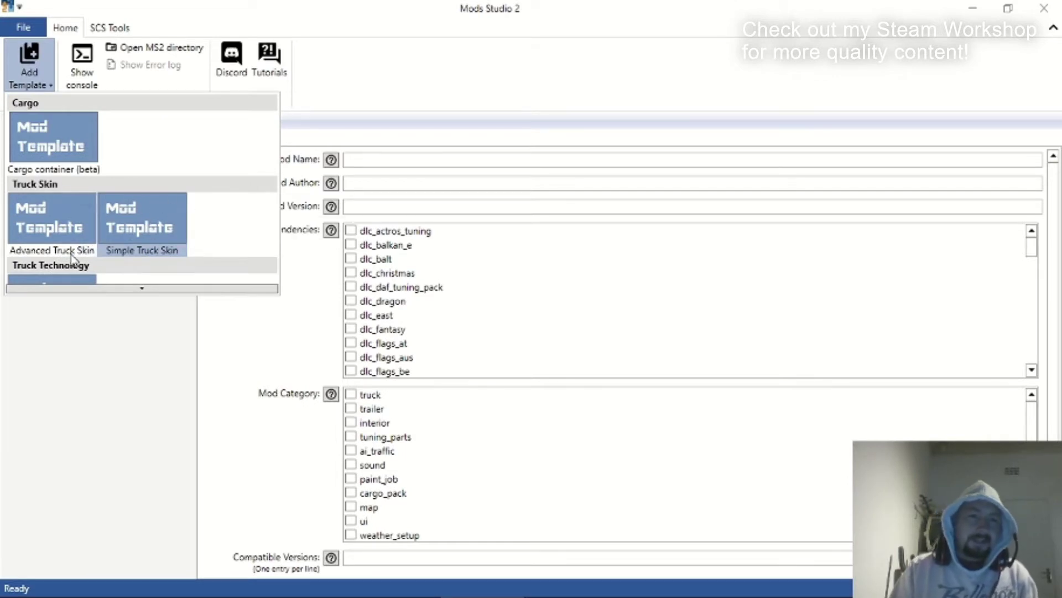
scroll(144, 303, down, 1)
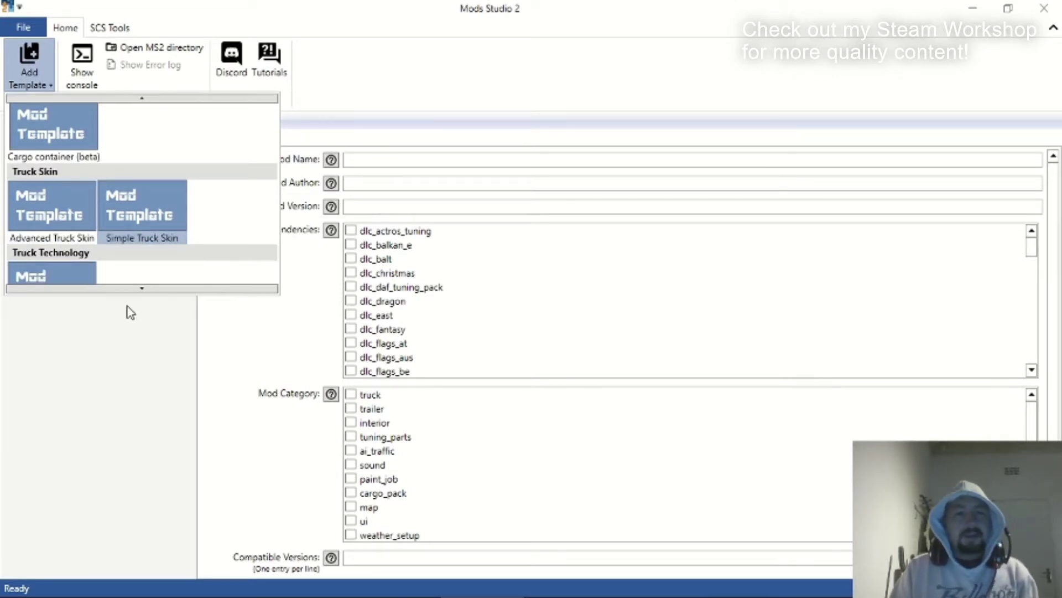
click(142, 288)
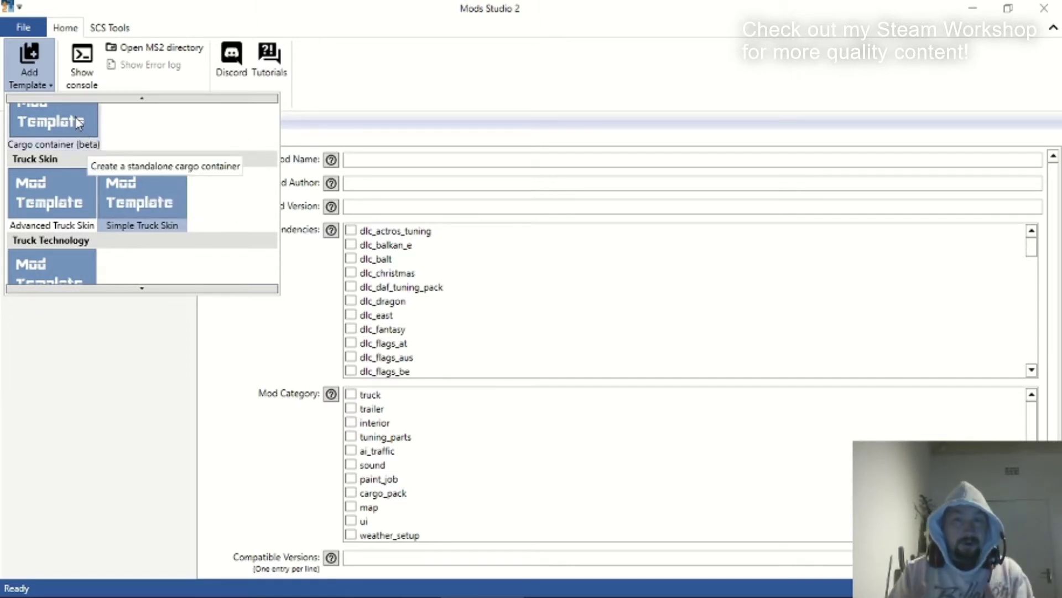
click(146, 287)
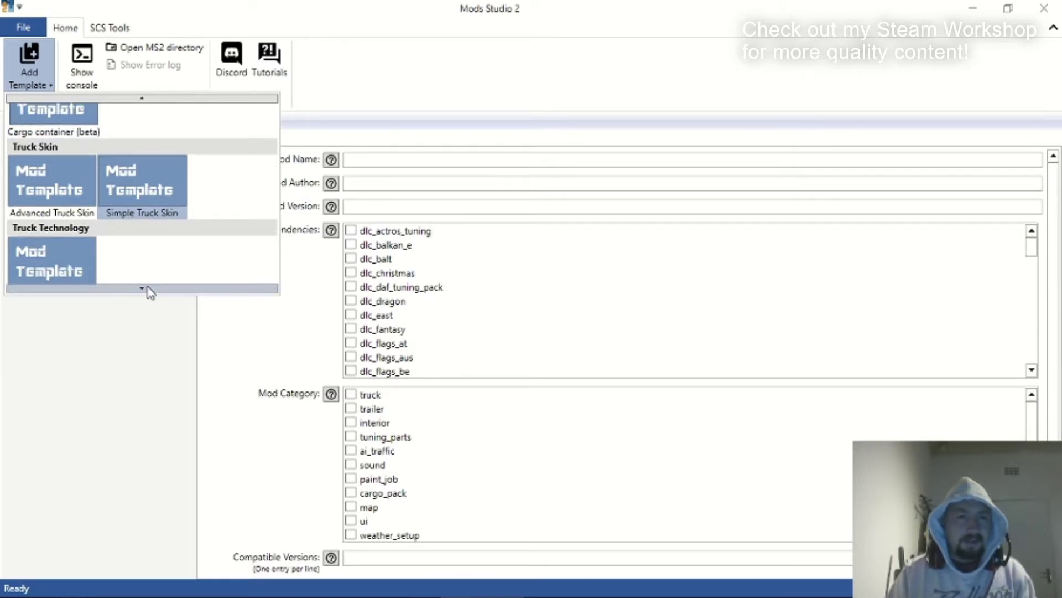
click(150, 293)
click(72, 136)
click(33, 83)
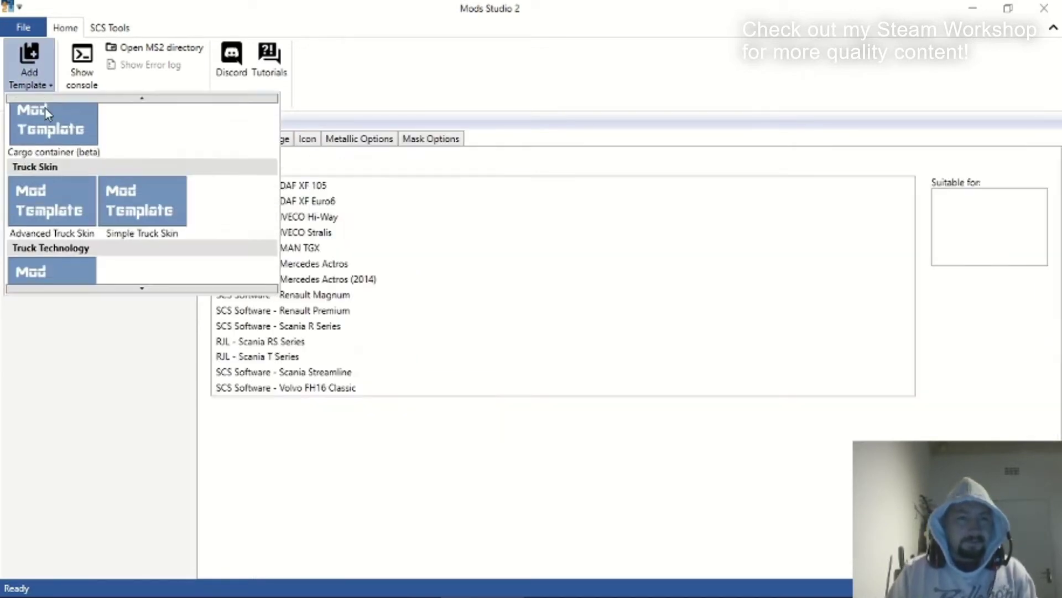
click(111, 287)
click(111, 288)
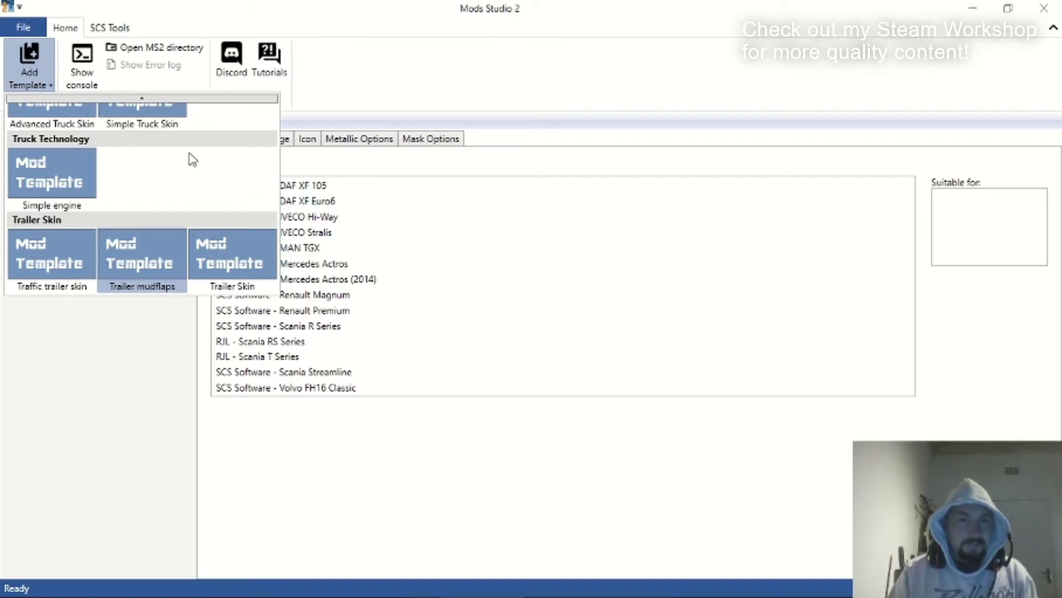
mouse_move(177, 101)
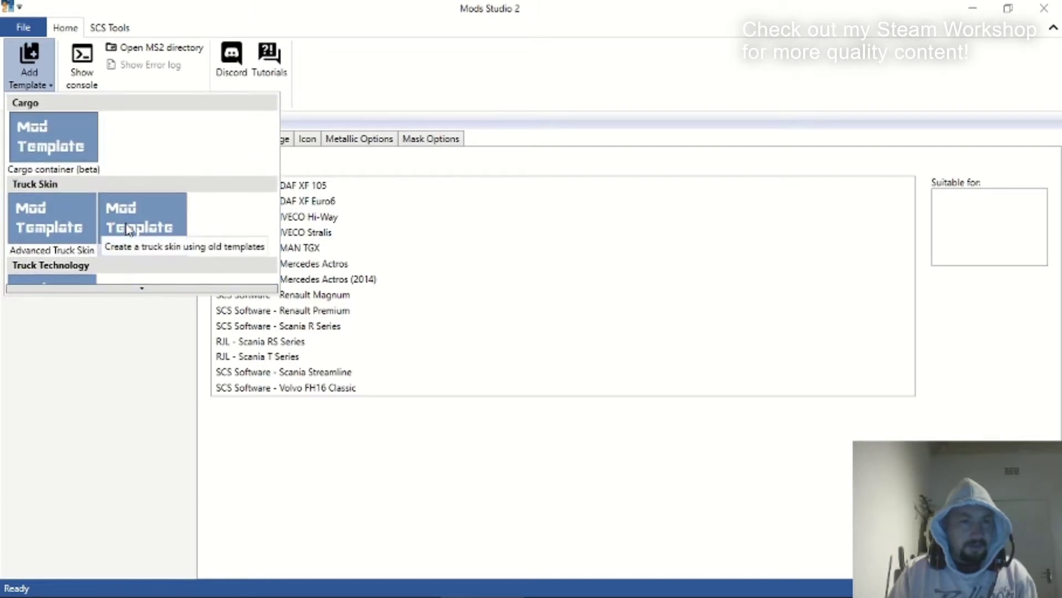
click(128, 229)
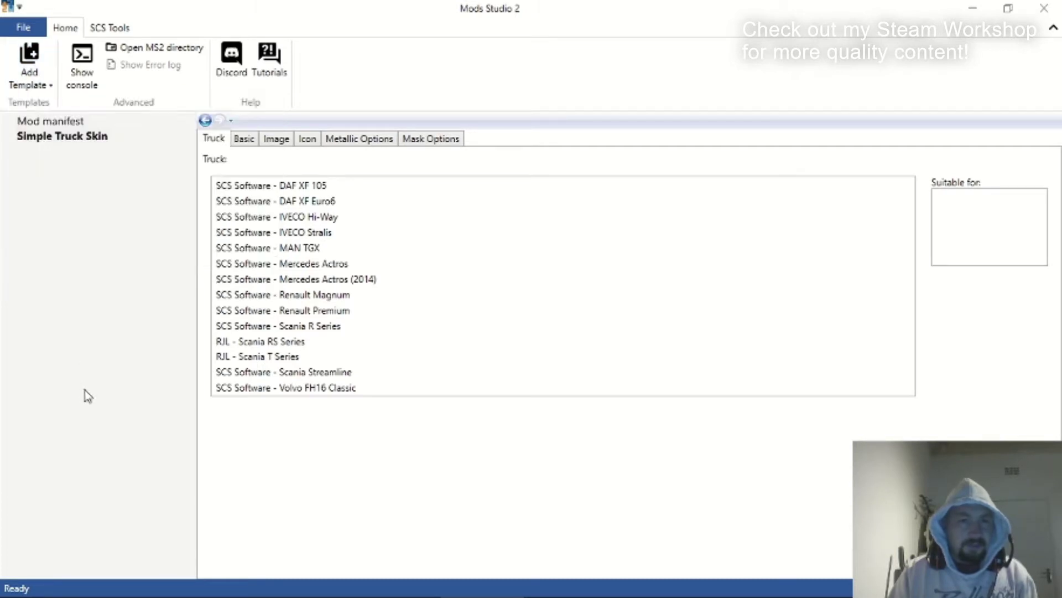
Add an Advanced Truck Skin template to the project and view the mod manifest.
click(49, 88)
click(72, 227)
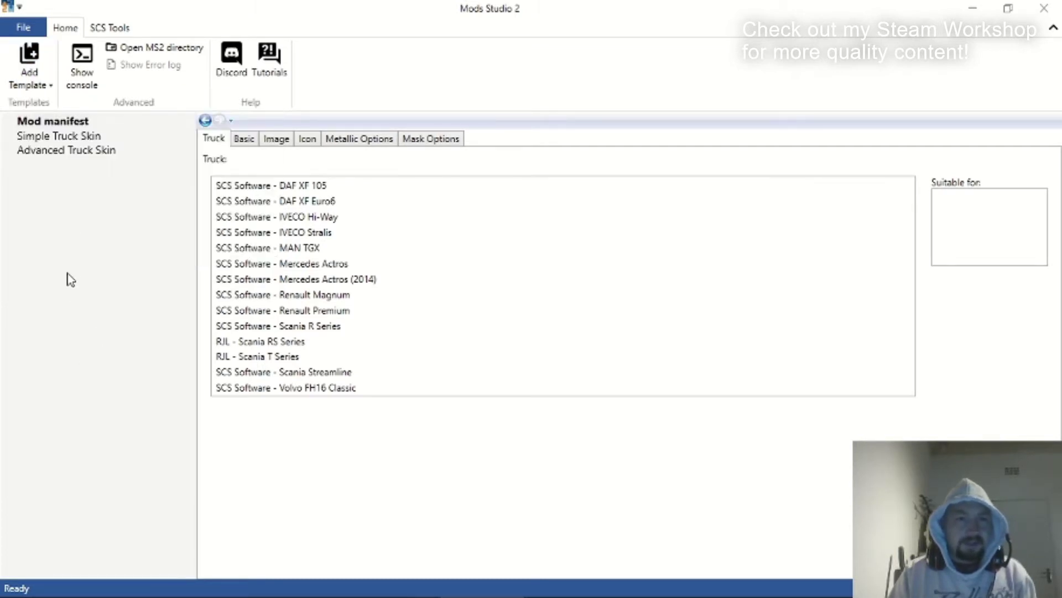
click(80, 123)
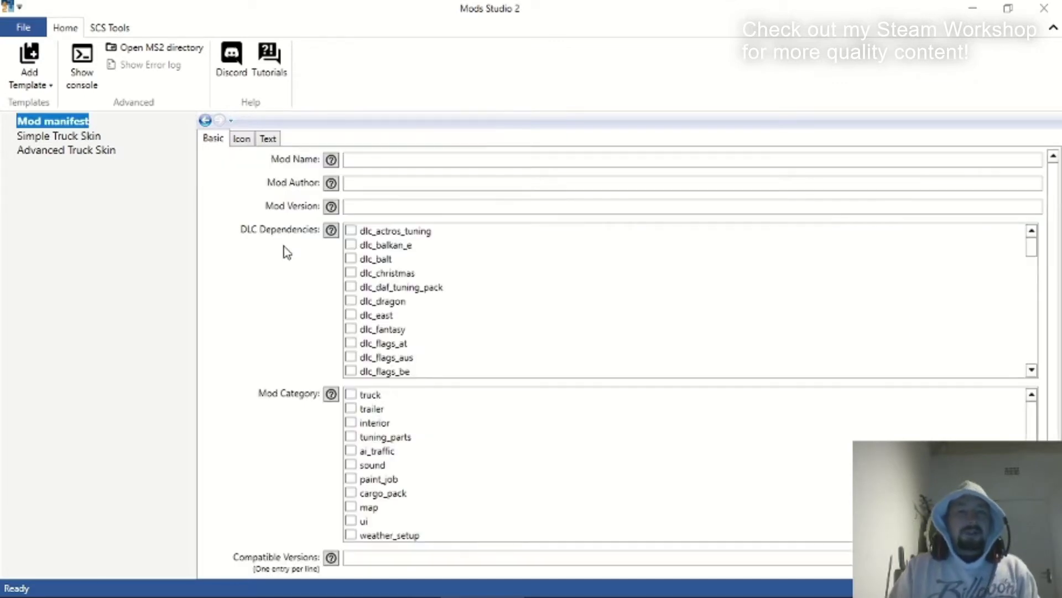
Try the RJL Scania RS Series and Scania T Series as the Simple Truck Skin's truck, ending on the RS Series.
click(54, 139)
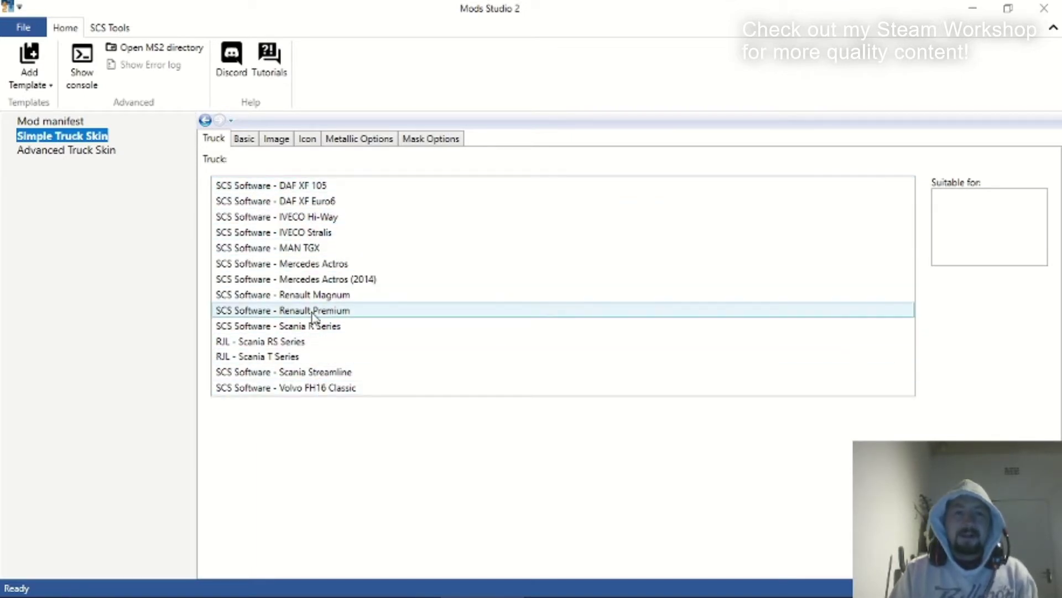
click(275, 343)
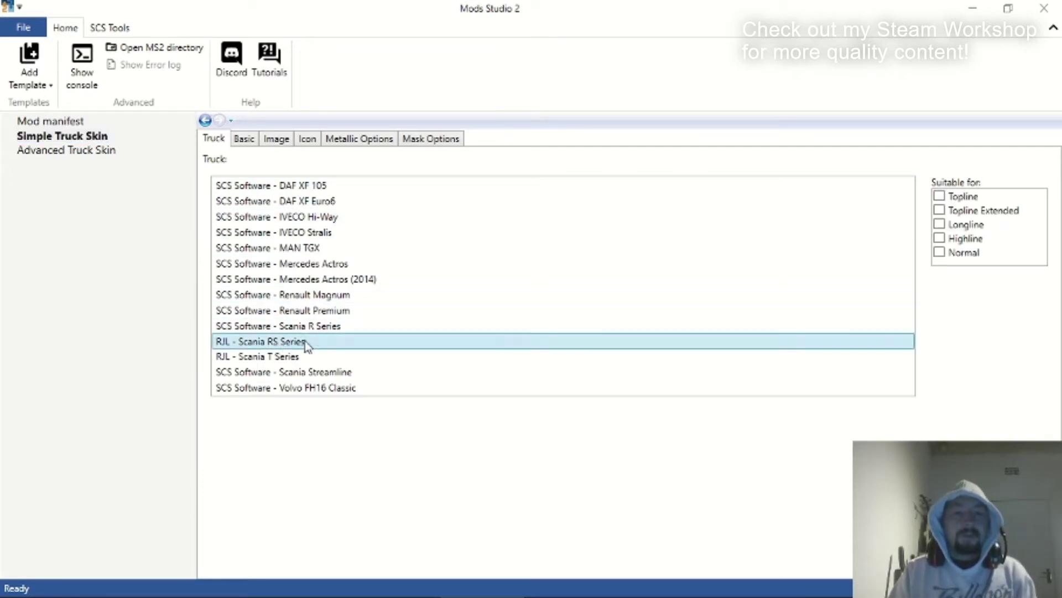
click(346, 357)
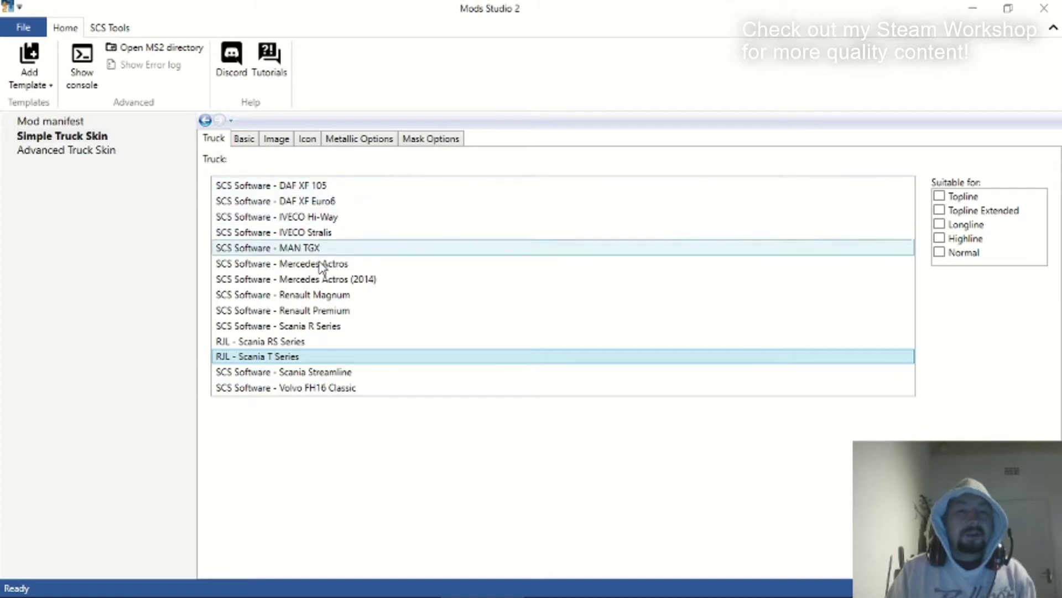
click(309, 344)
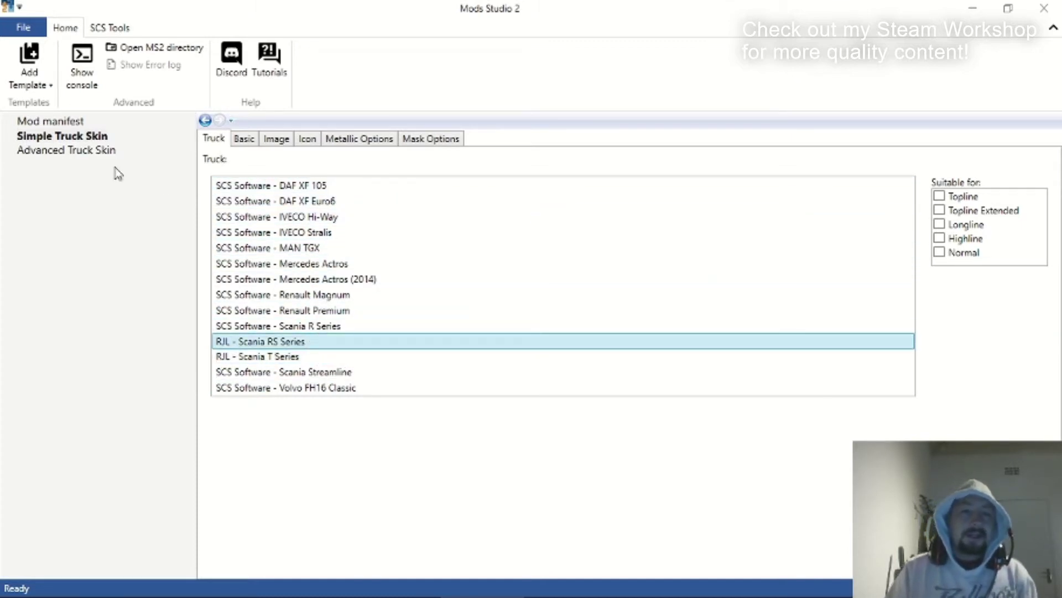
Choose Volvo FH (2012) as the truck for the Advanced Truck Skin and Volvo FH16 Classic for the Simple Truck Skin.
click(74, 155)
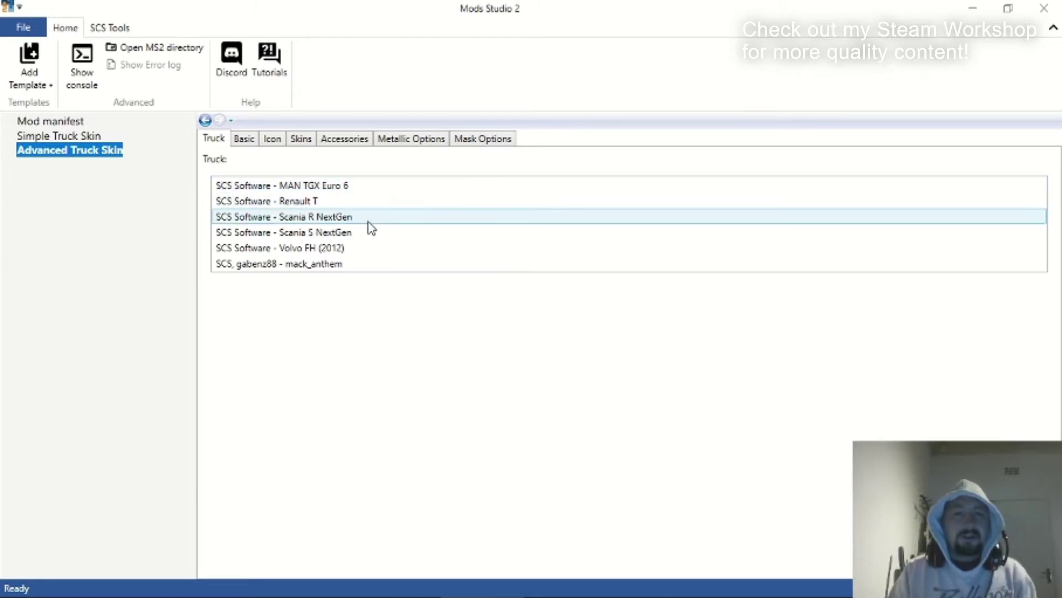
click(358, 253)
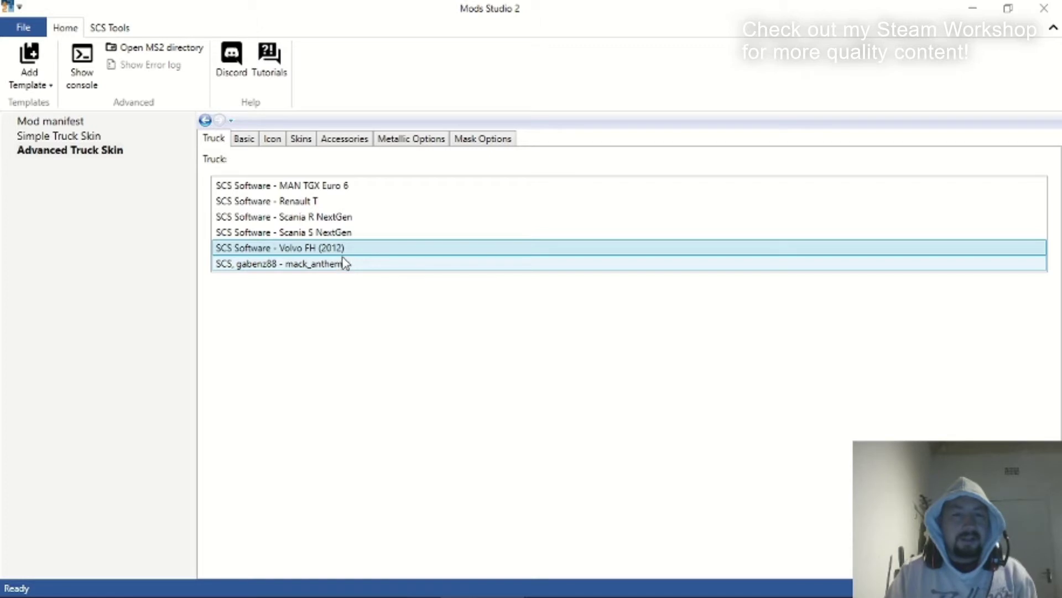
click(96, 138)
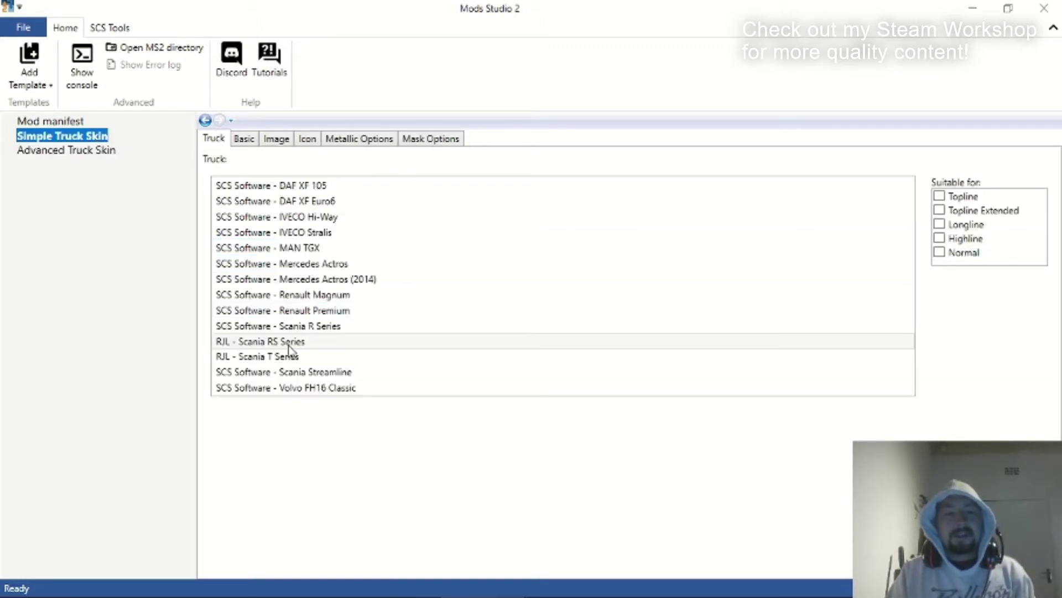
click(325, 389)
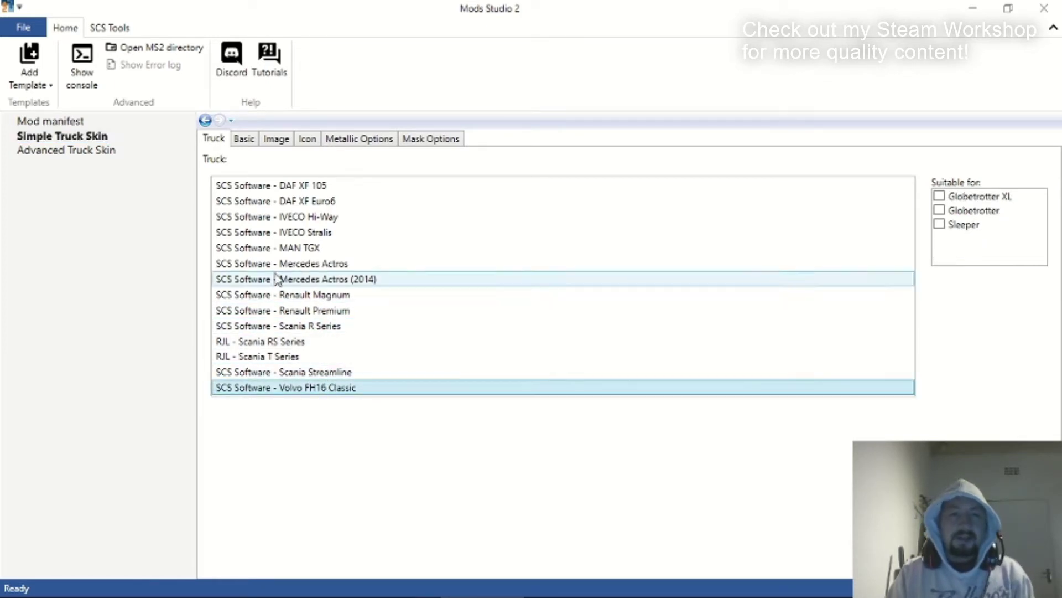
Compare the Advanced and Simple Truck Skin truck lists and try the Globetrotter XL and Globetrotter cab options on and off.
click(102, 157)
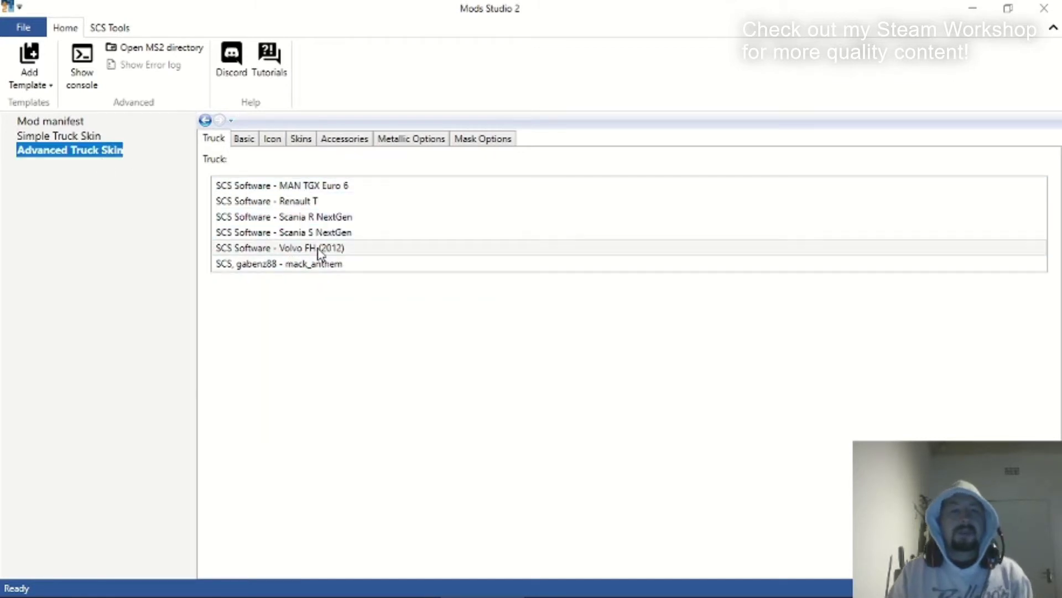
click(83, 138)
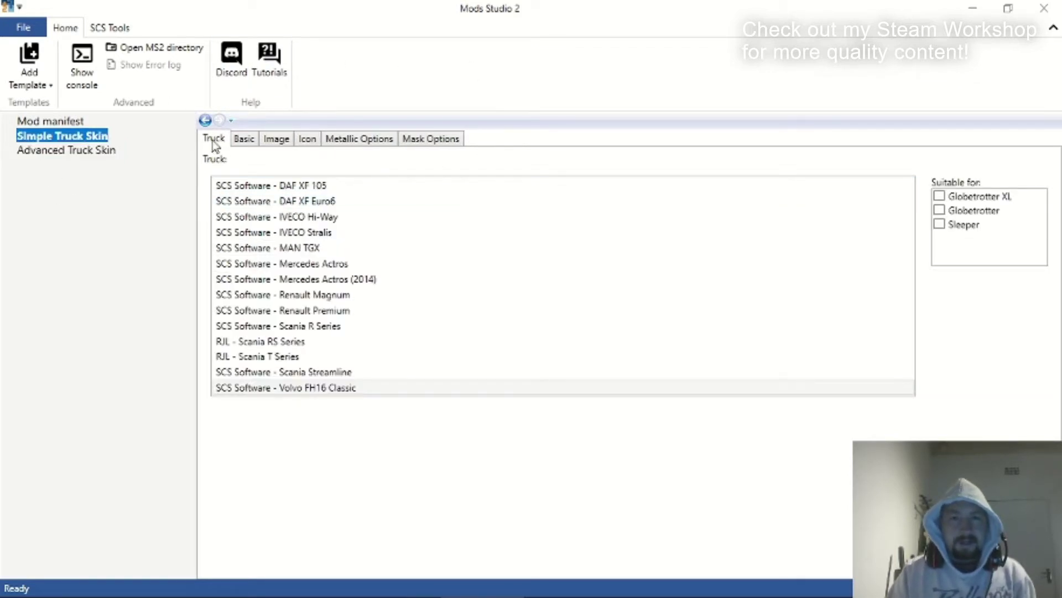
click(940, 199)
click(941, 200)
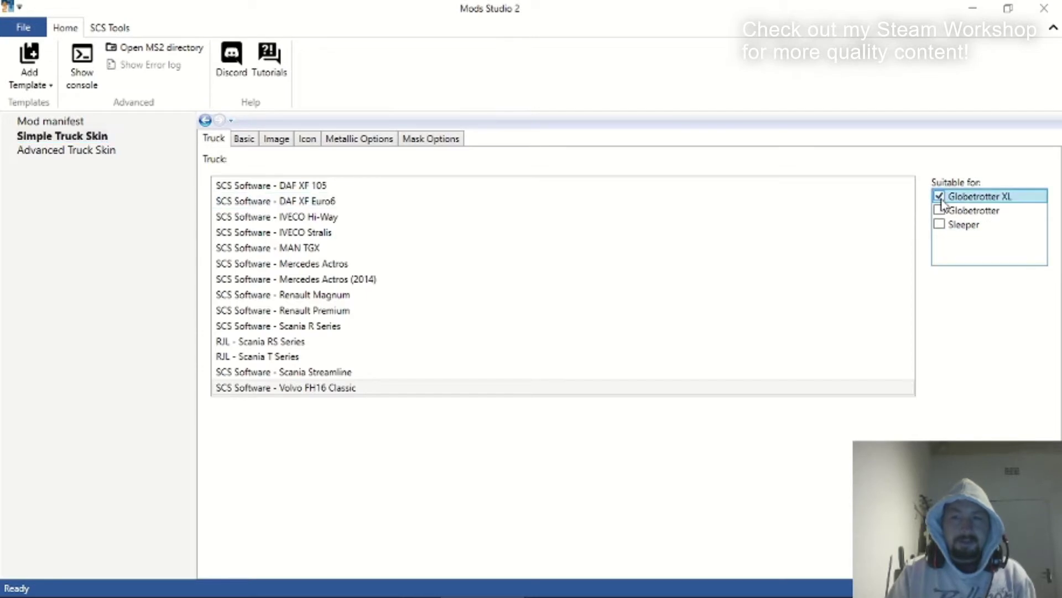
click(939, 210)
click(940, 211)
click(940, 196)
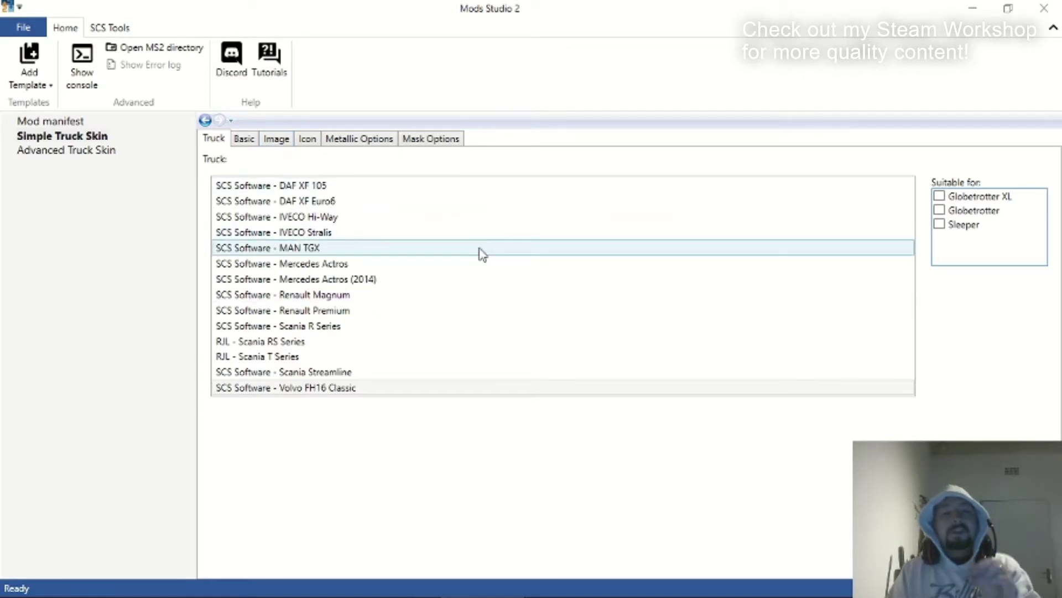
click(939, 196)
click(939, 210)
click(939, 209)
click(939, 196)
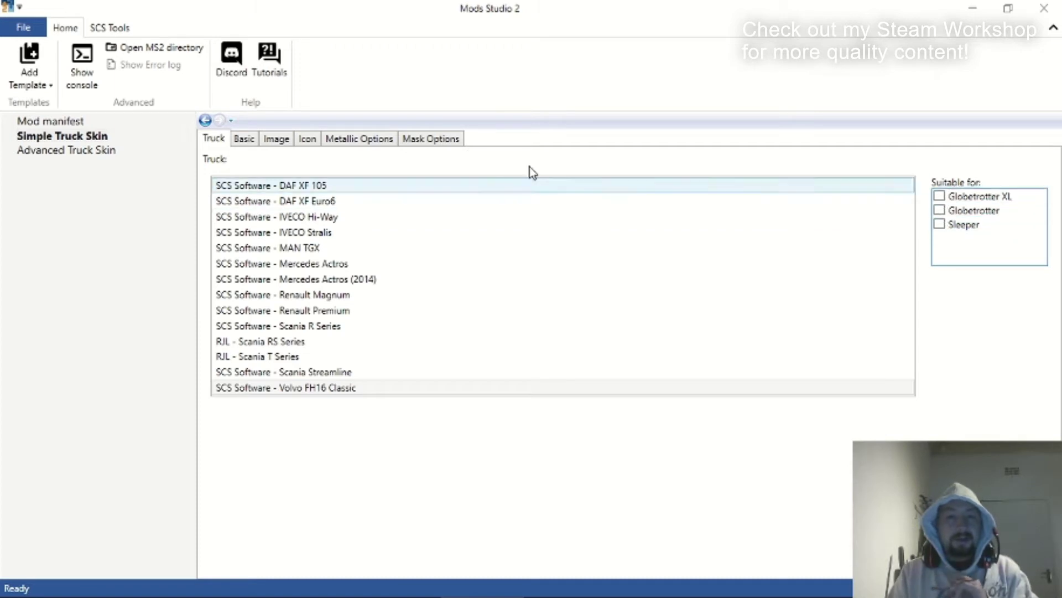
Choose DAF XF Euro6 as the truck for the Simple Truck Skin and open the skin's basic settings.
click(323, 187)
click(328, 201)
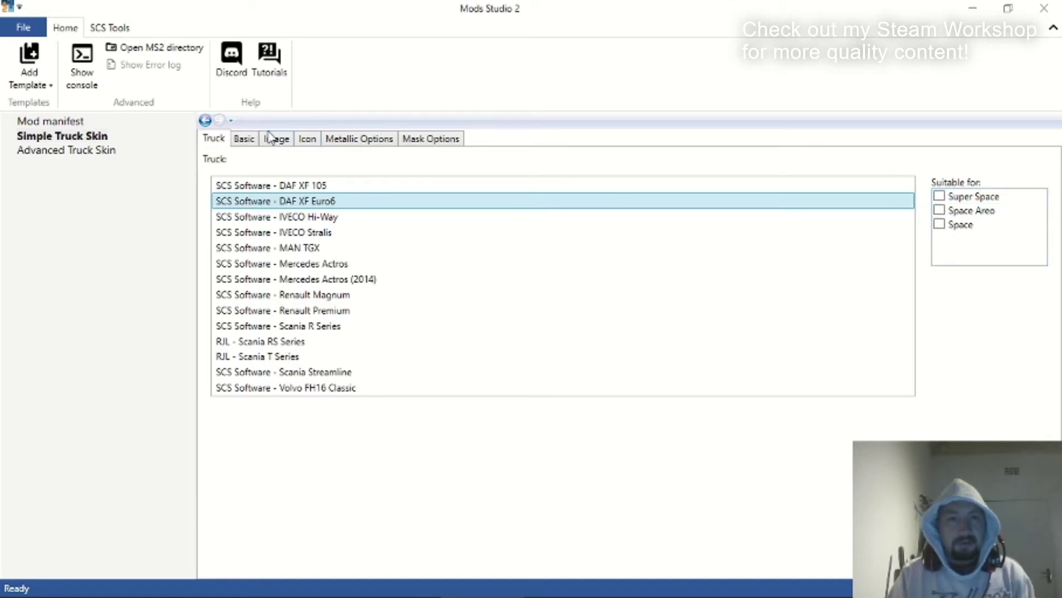
click(243, 140)
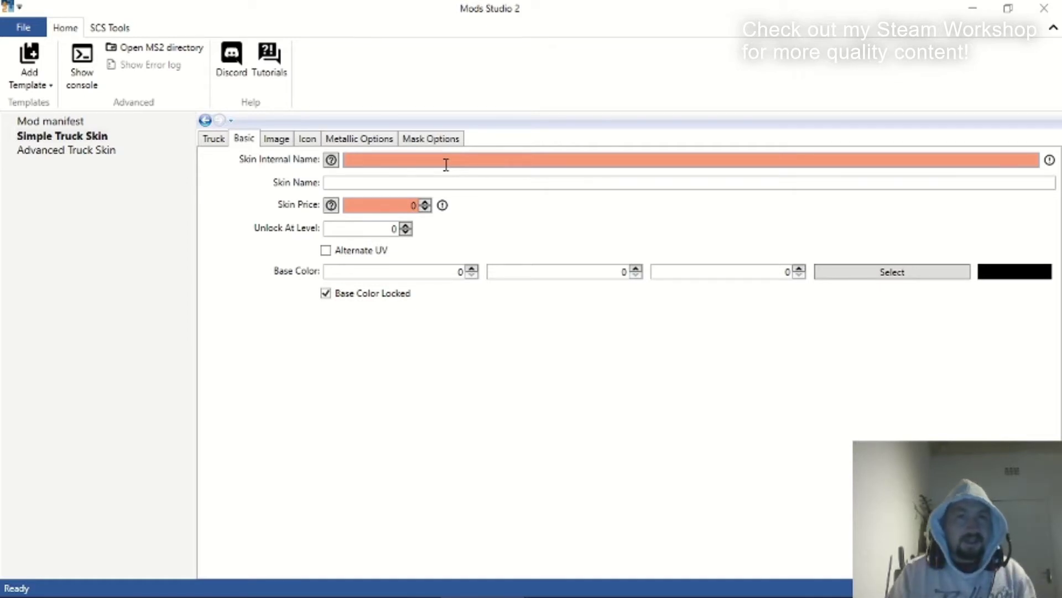
Examine the skin name, price and unlock level fields, and try the base color lock off and on again.
click(424, 183)
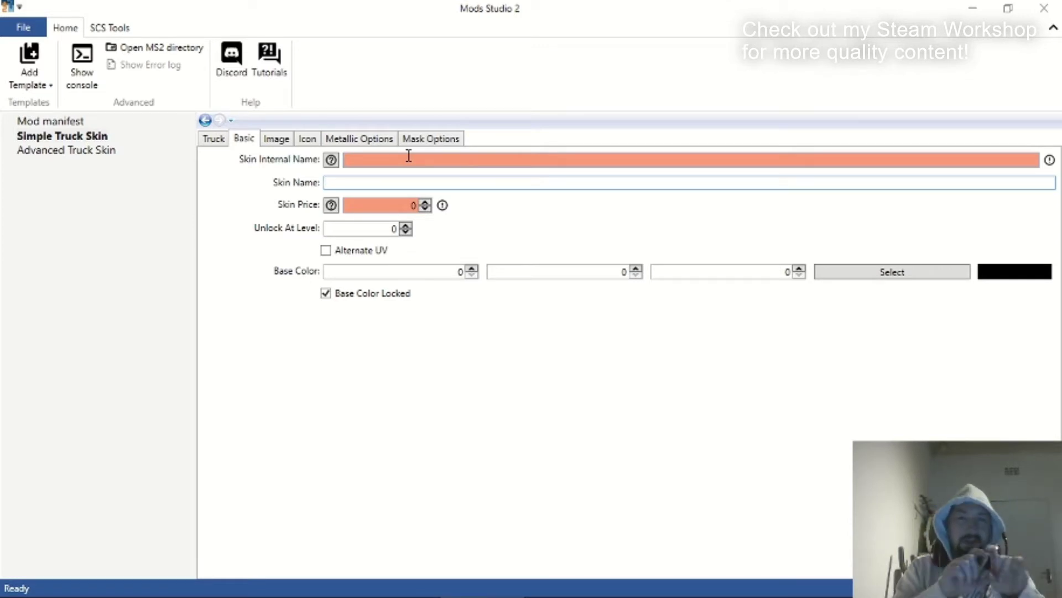
click(413, 206)
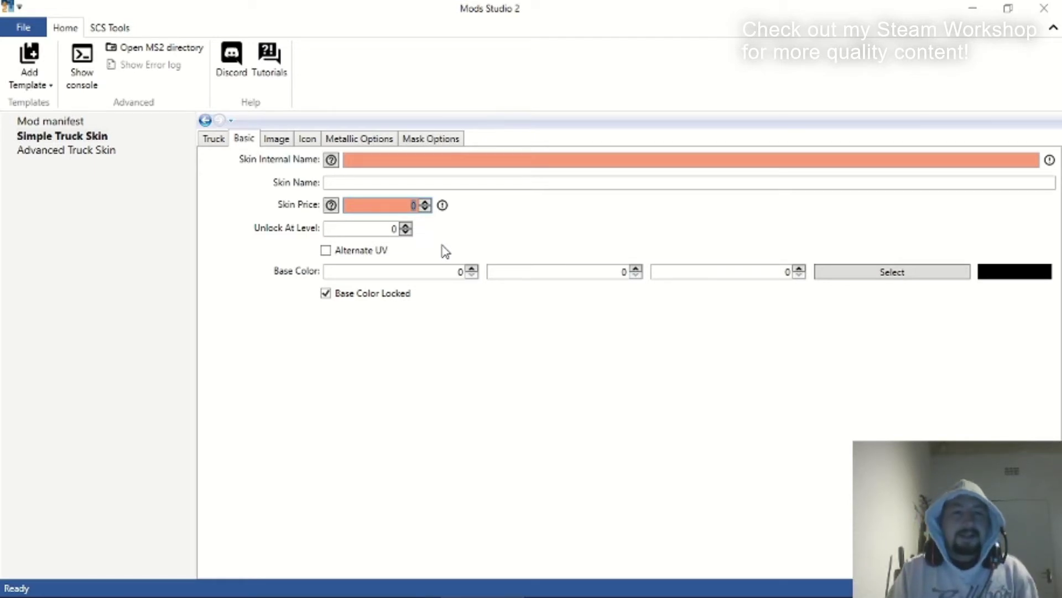
click(370, 233)
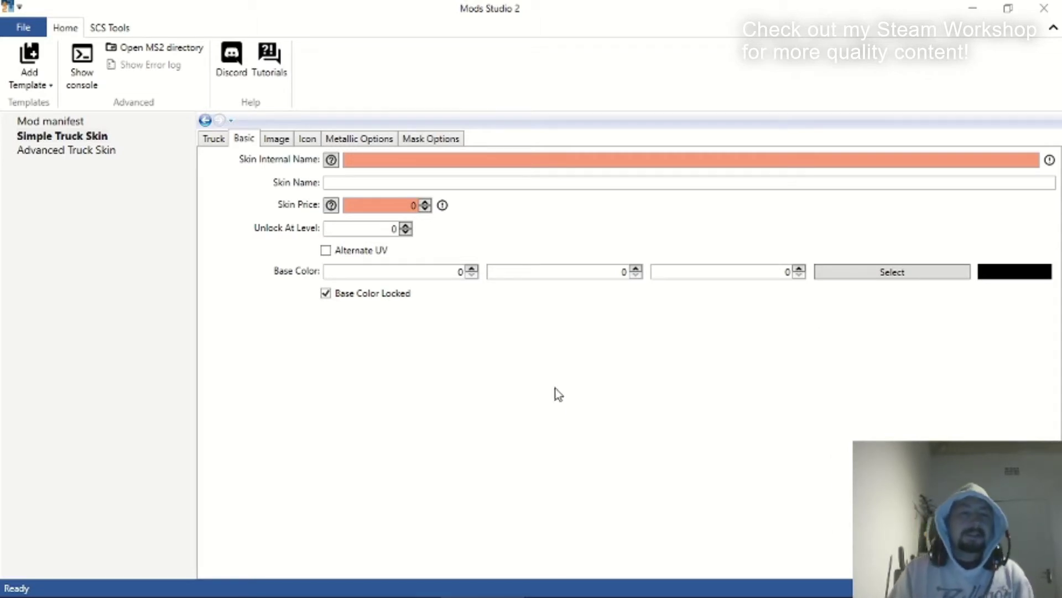
click(324, 294)
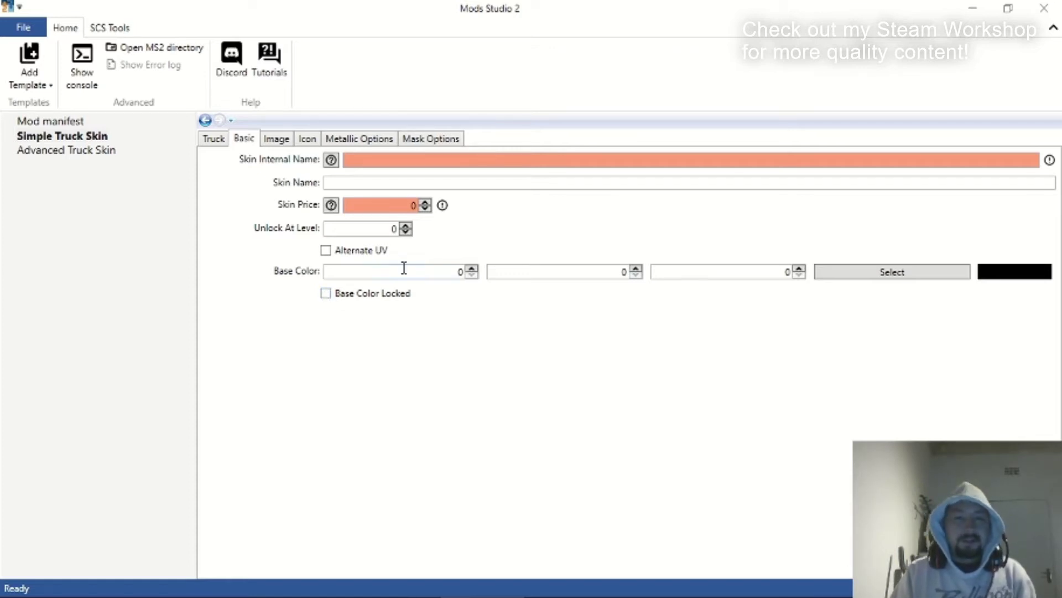
click(326, 295)
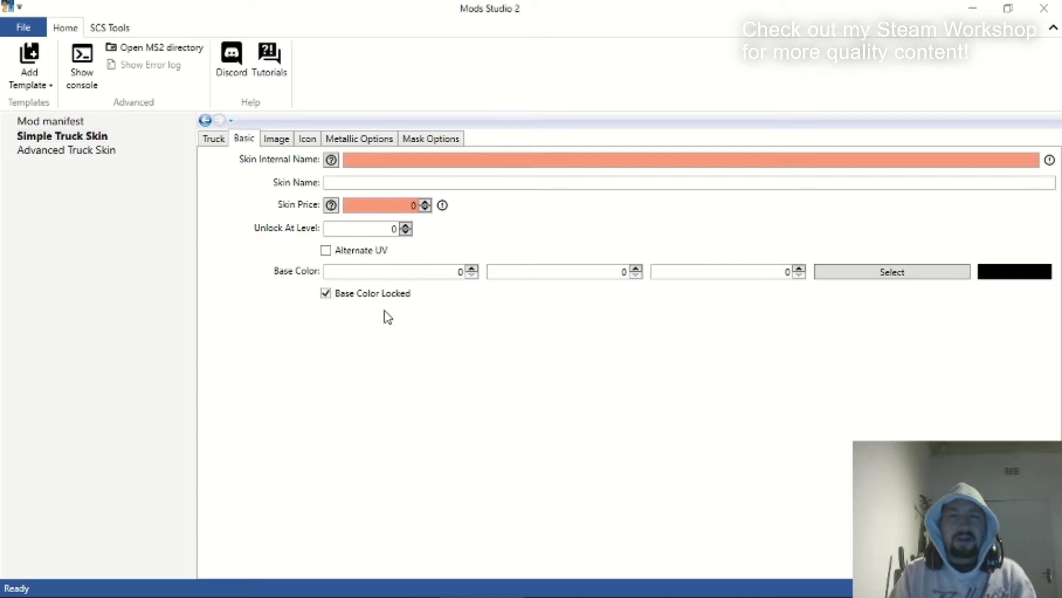
View the skin image settings and apply the default Mods Studio icon to the Simple Truck Skin.
click(277, 139)
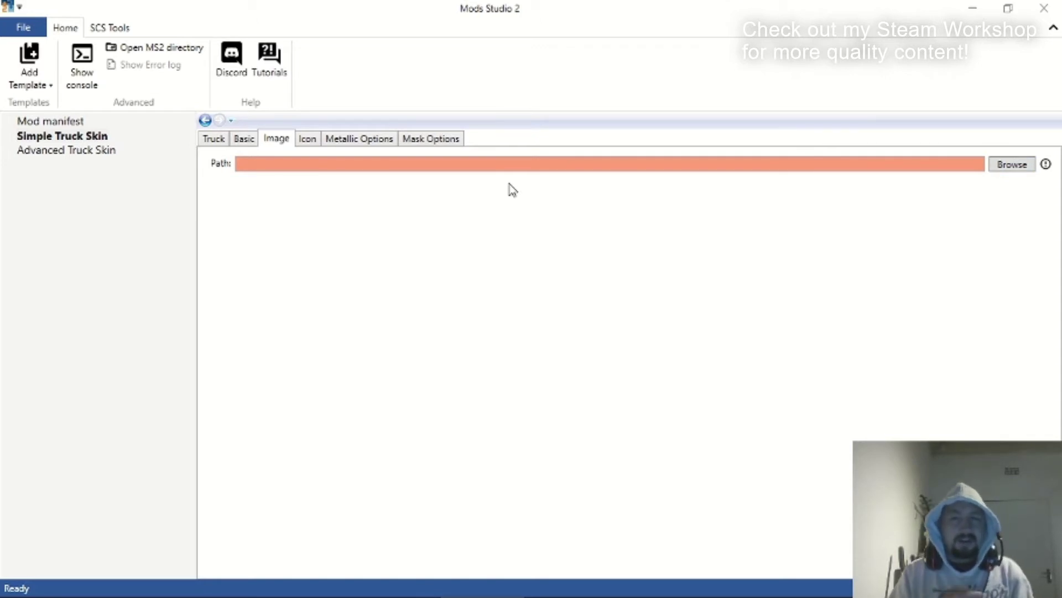
click(311, 138)
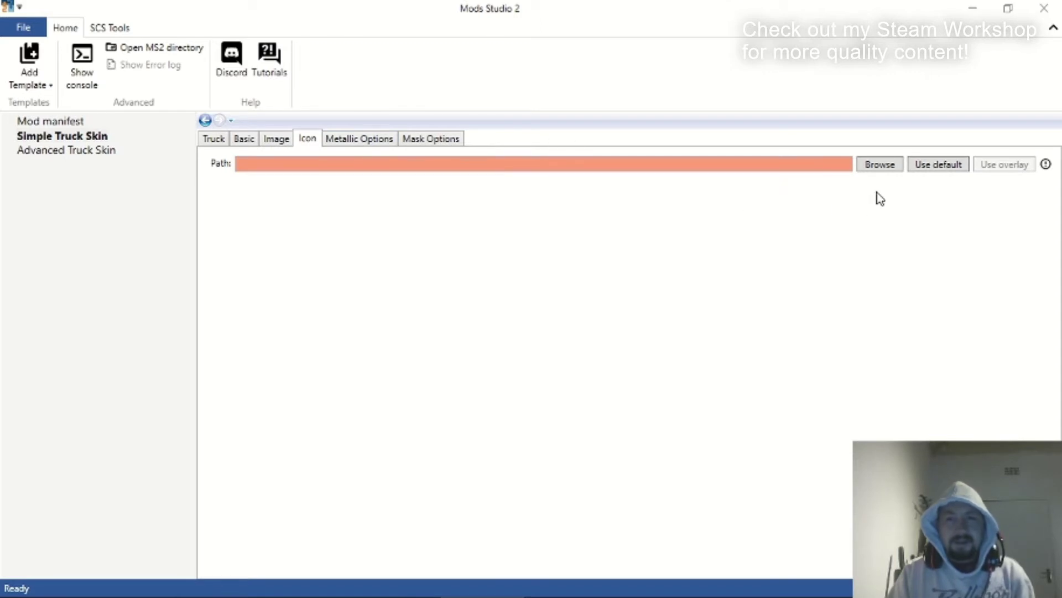
click(928, 169)
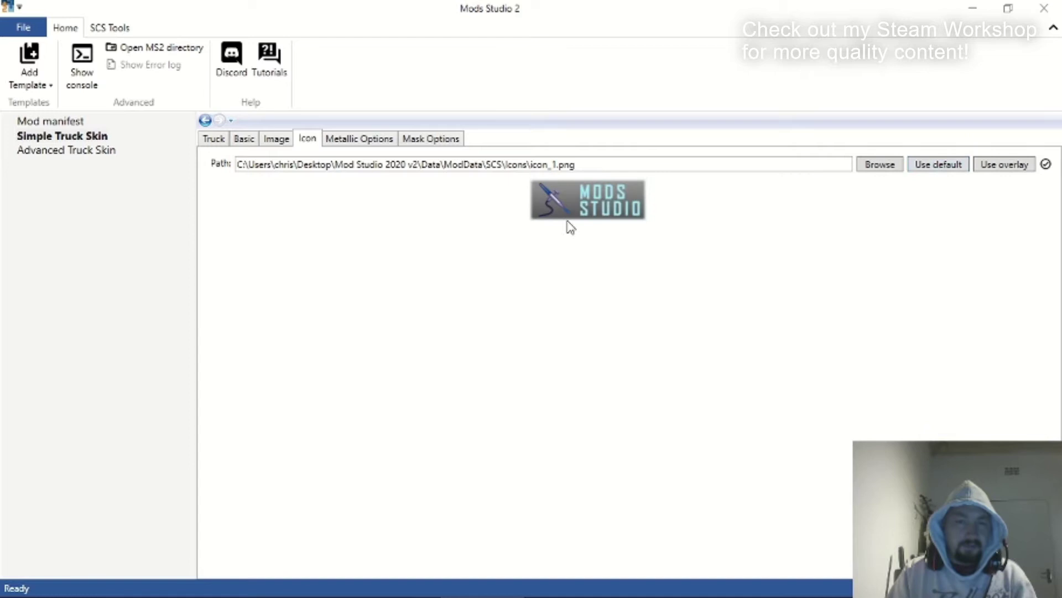
click(352, 142)
click(303, 144)
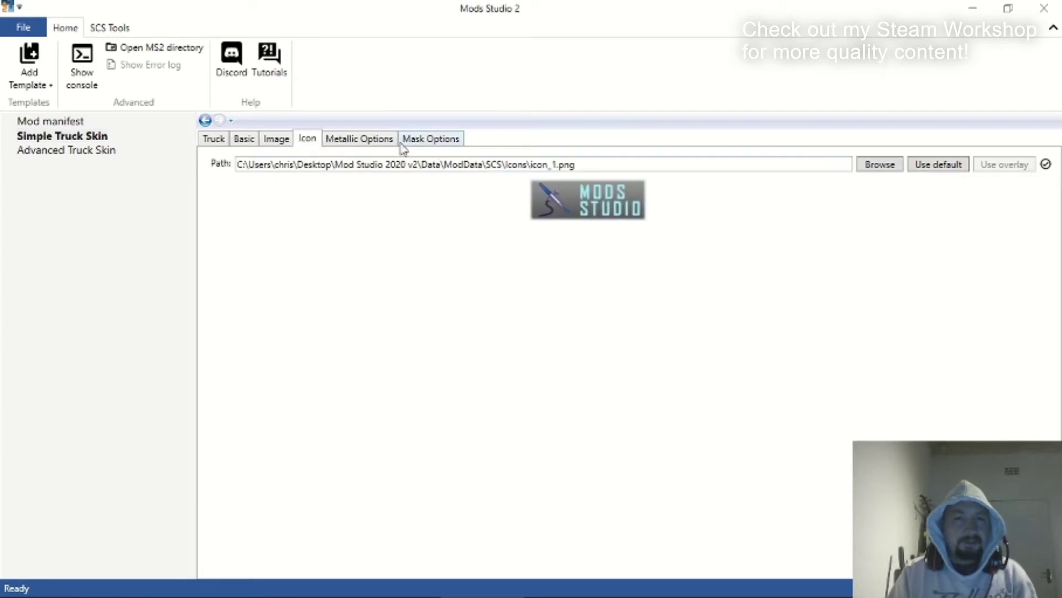
Load mudflap icon 256x64.png from the SKIN Dragkarus Follow Me folder in ETS2 SKINS as the skin icon.
click(892, 167)
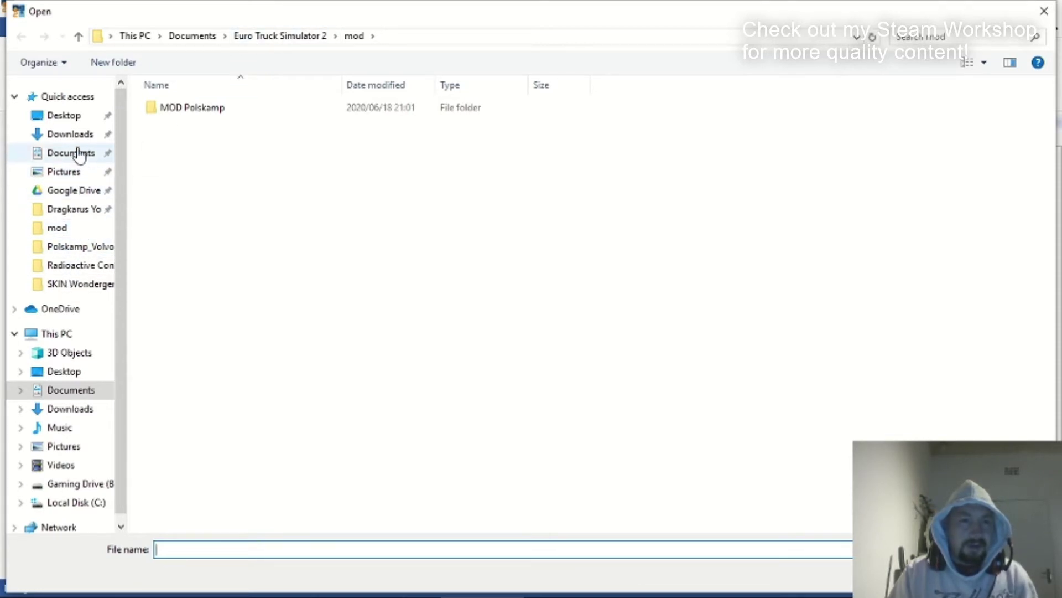
click(81, 482)
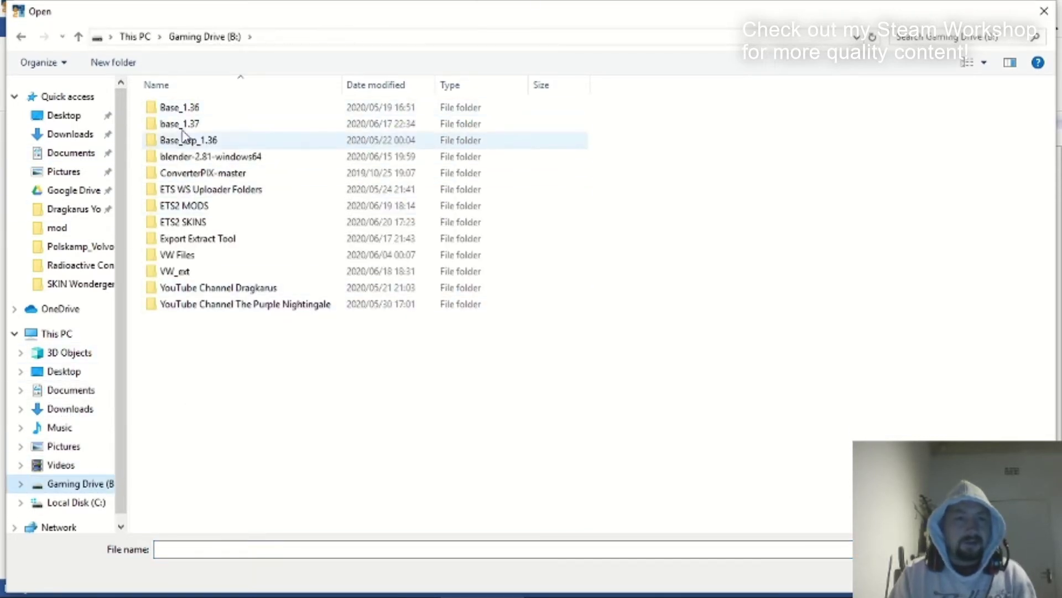
click(194, 224)
double_click(193, 227)
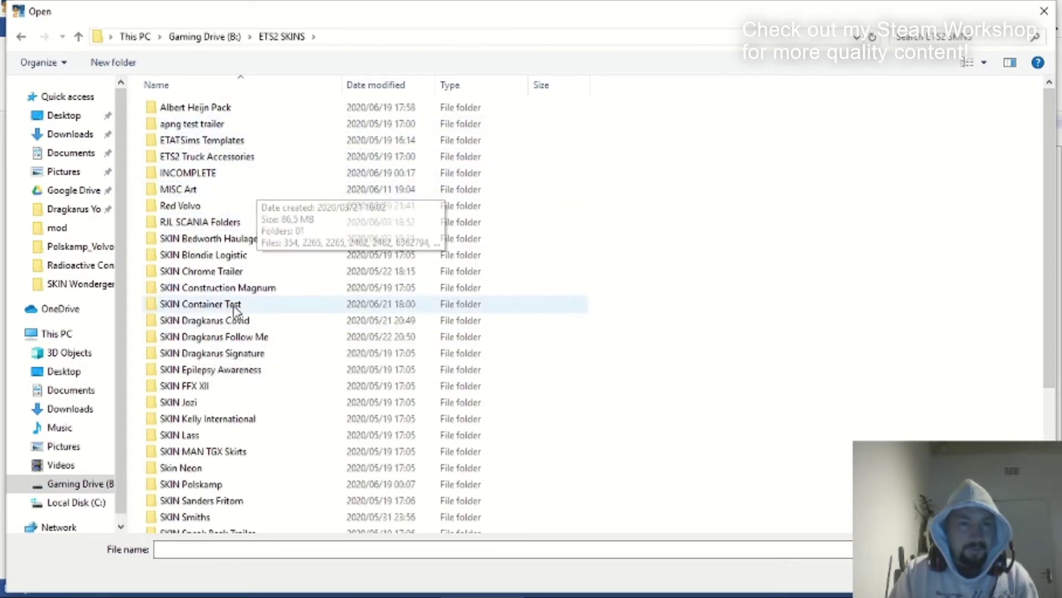
scroll(275, 336, down, 1)
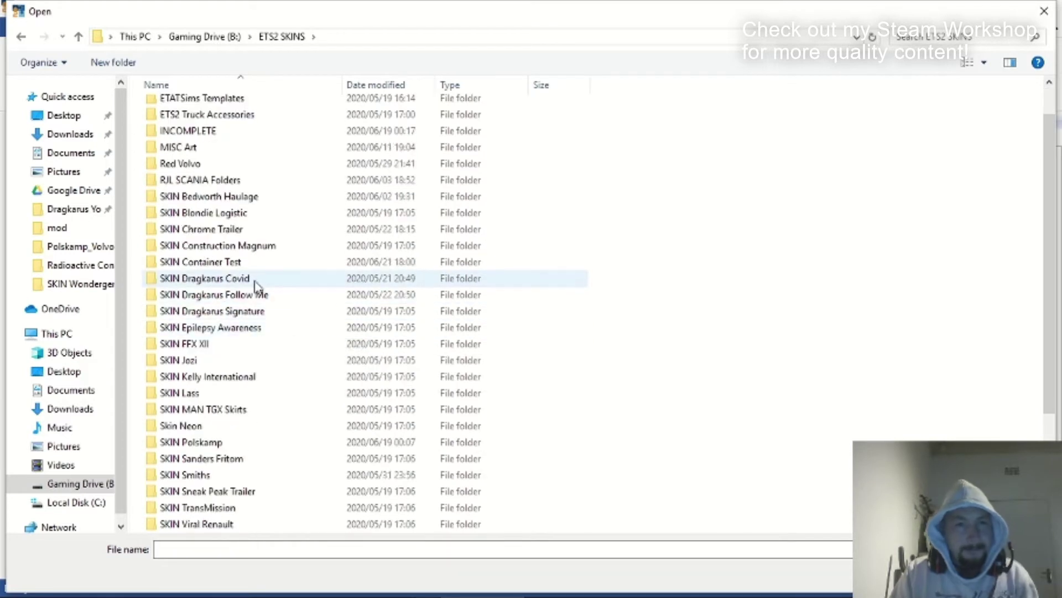
double_click(269, 296)
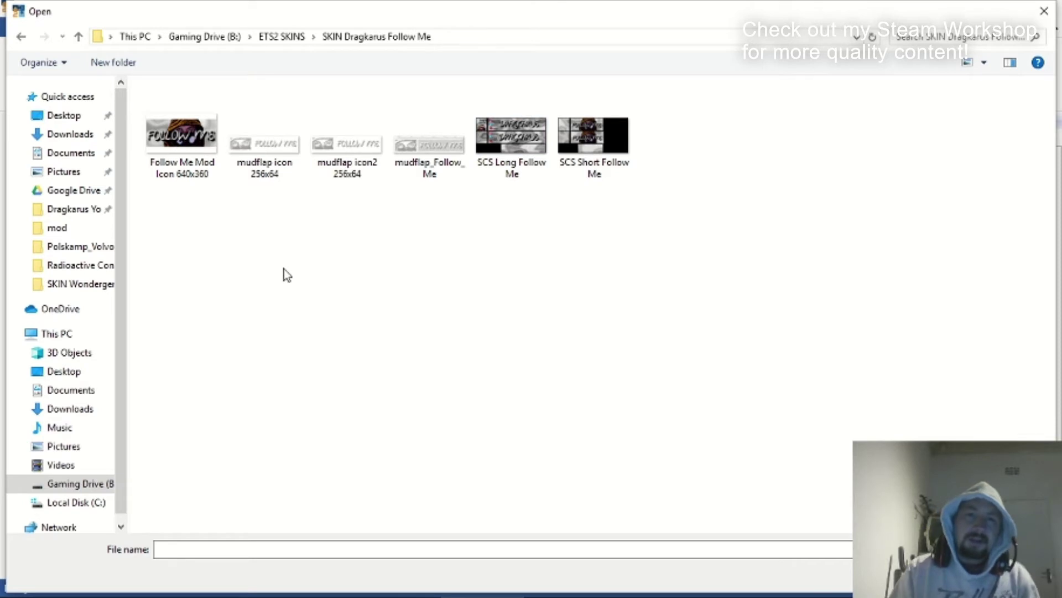
mouse_move(438, 162)
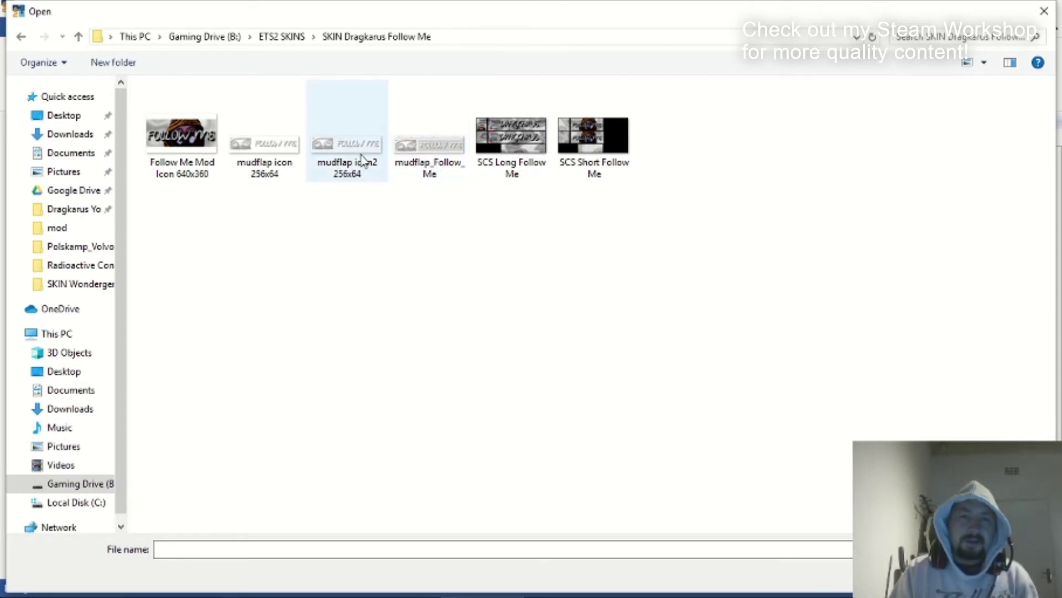
mouse_move(338, 154)
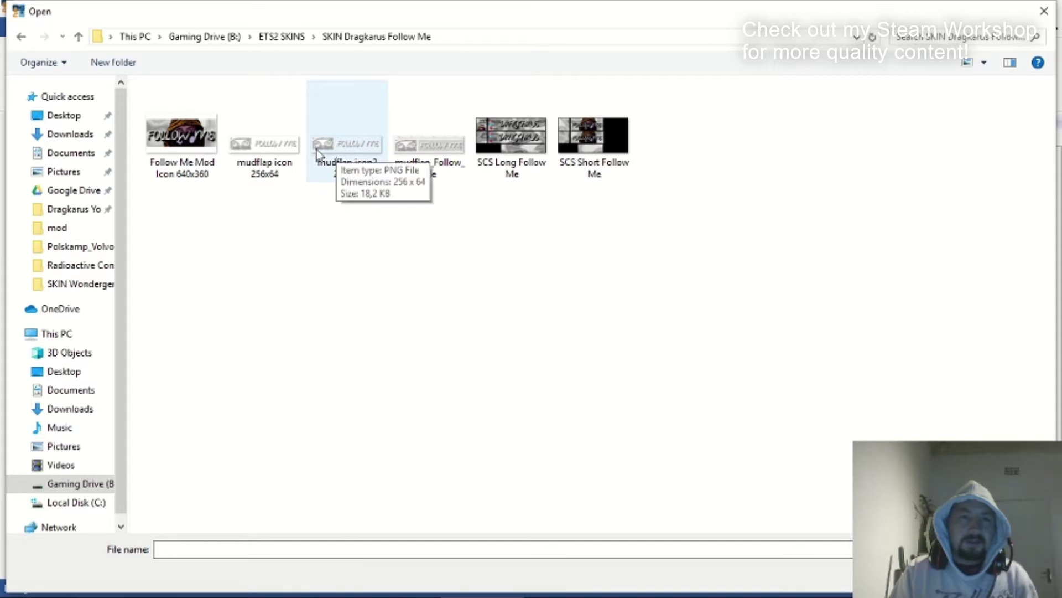
click(289, 150)
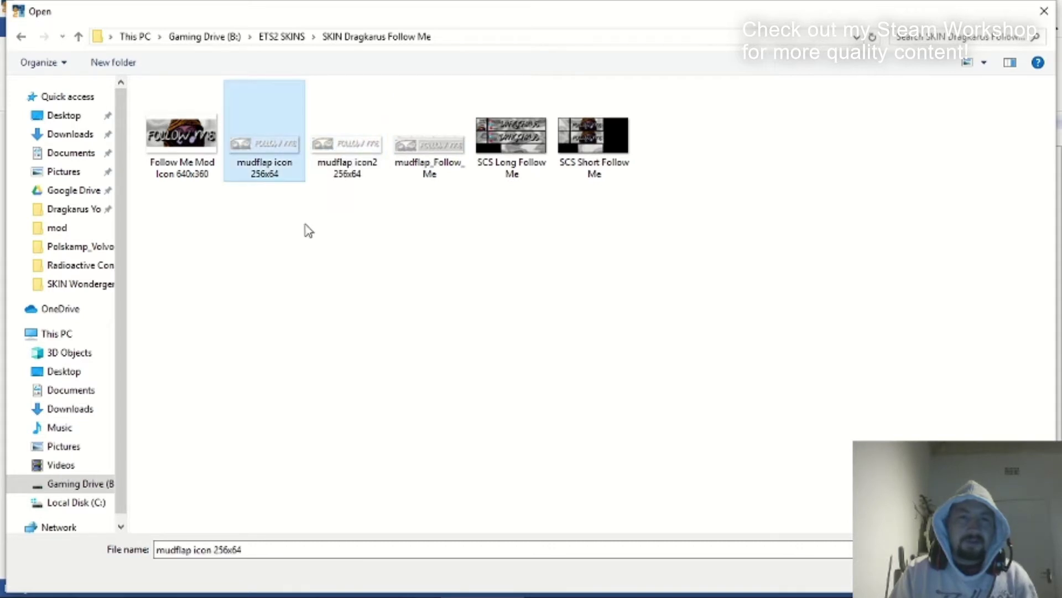
double_click(294, 152)
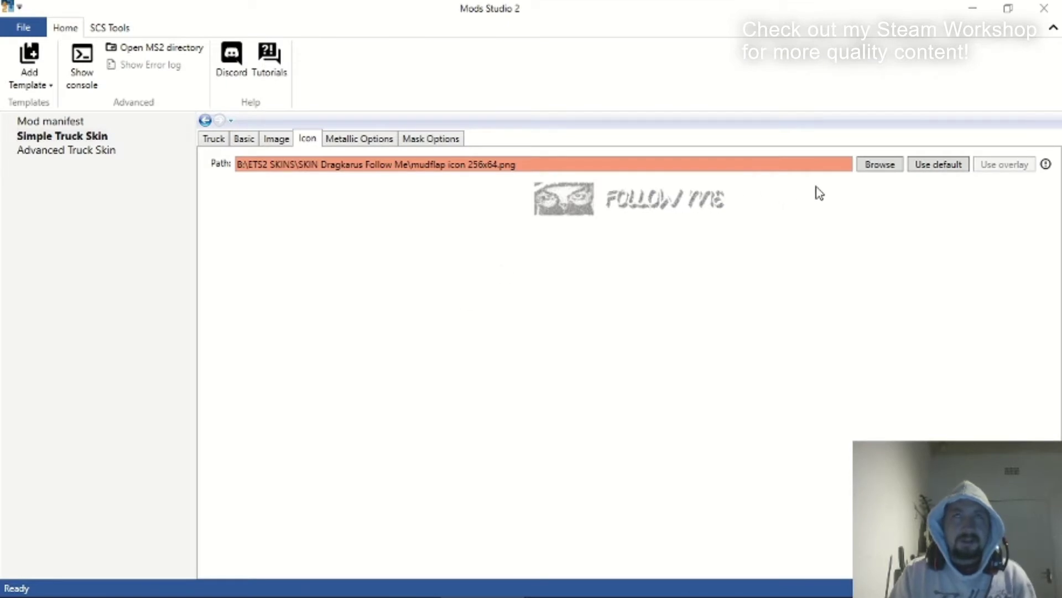
Try the 276x162 and 640x360 Dragkarus NEON Signature images from the Neon Puzzle Dragkarus folder as skin icon, ending on the 256x64 version.
click(873, 165)
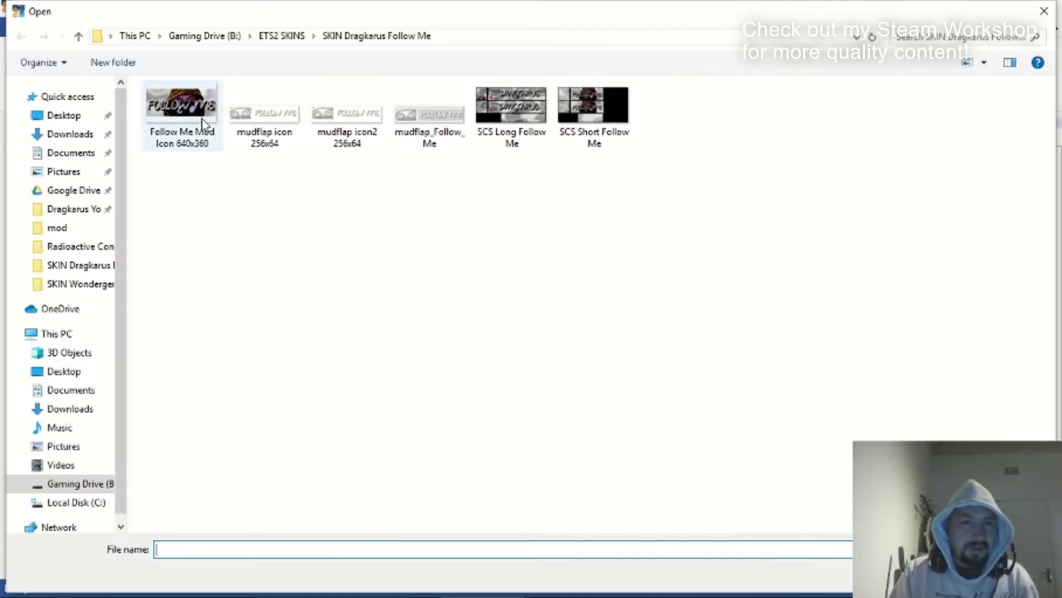
click(282, 36)
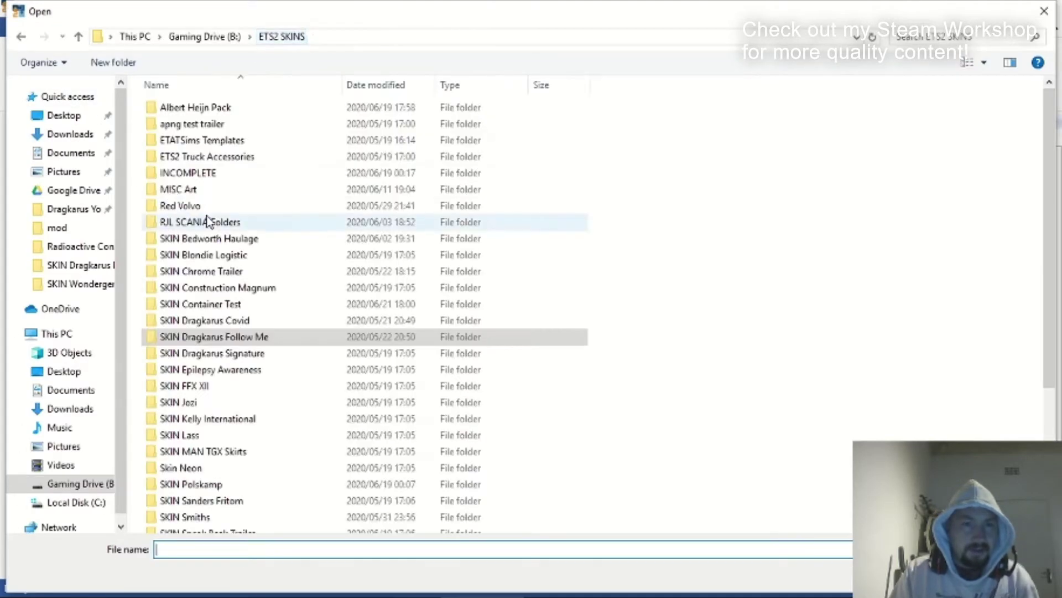
double_click(248, 354)
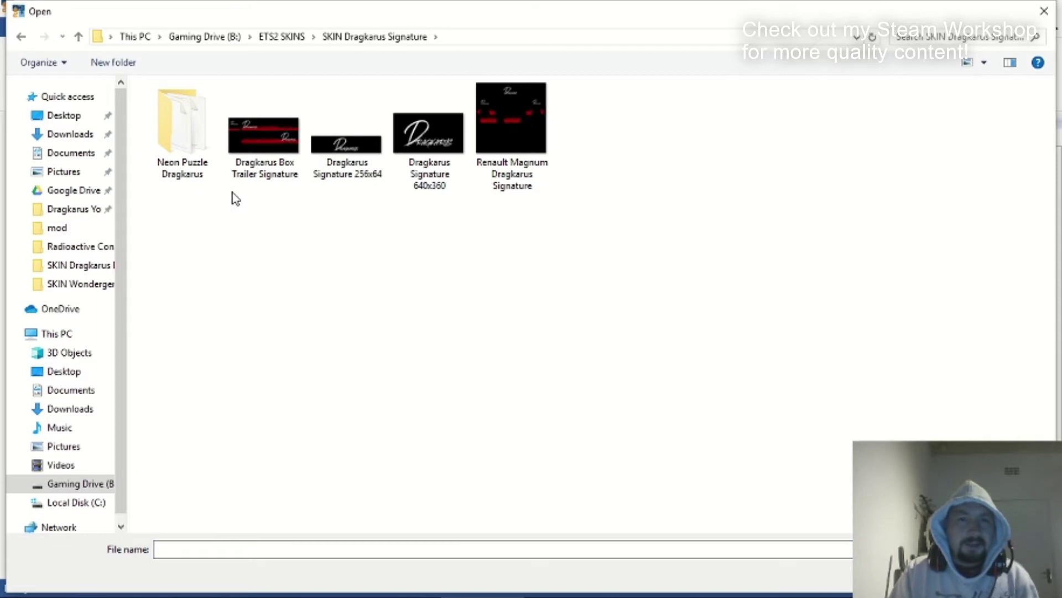
double_click(177, 131)
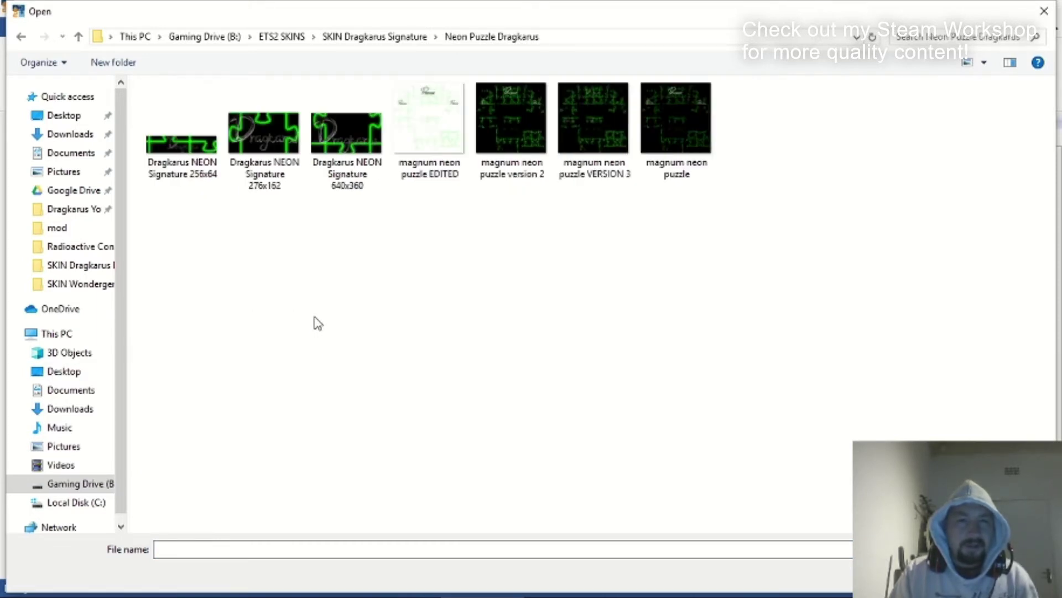
double_click(258, 148)
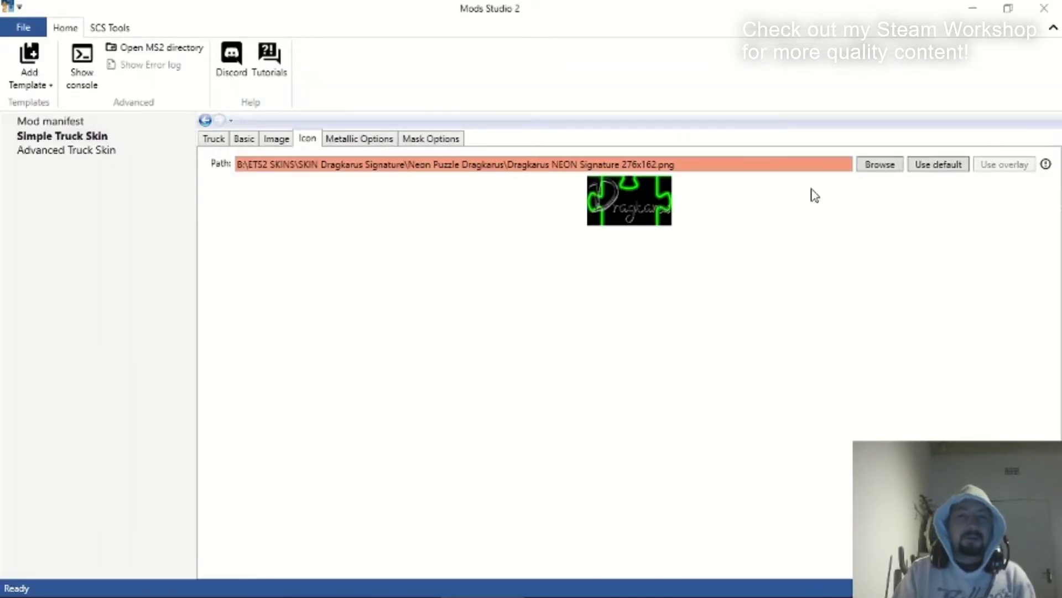
click(880, 164)
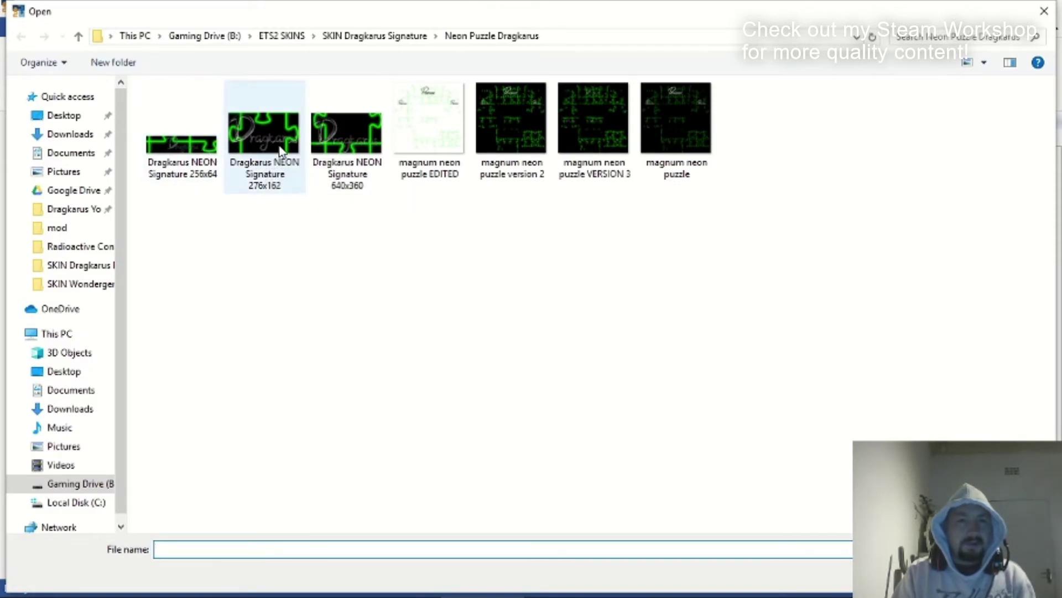
double_click(346, 134)
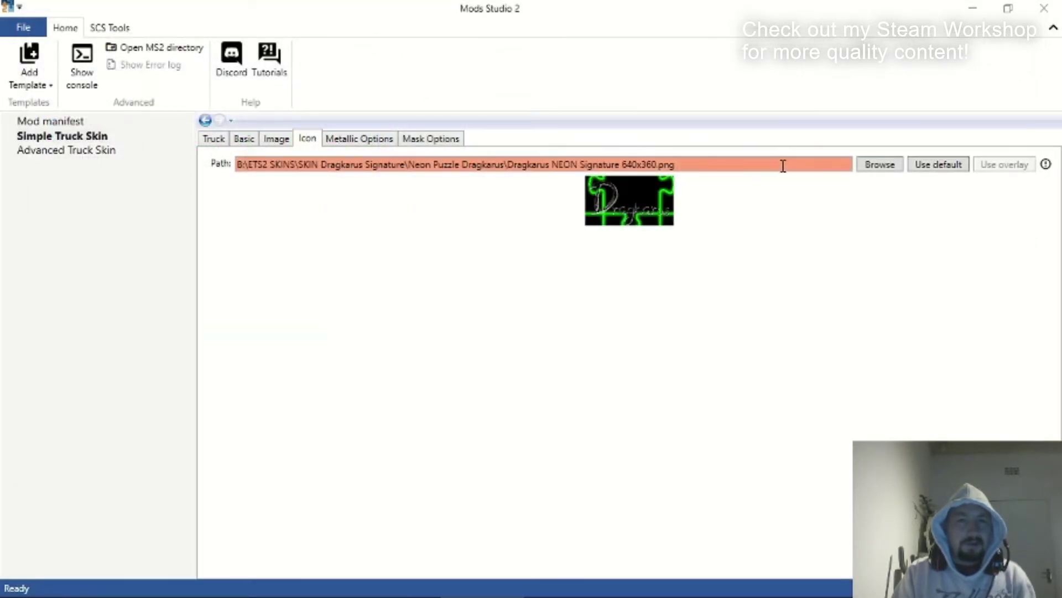
click(880, 164)
double_click(194, 145)
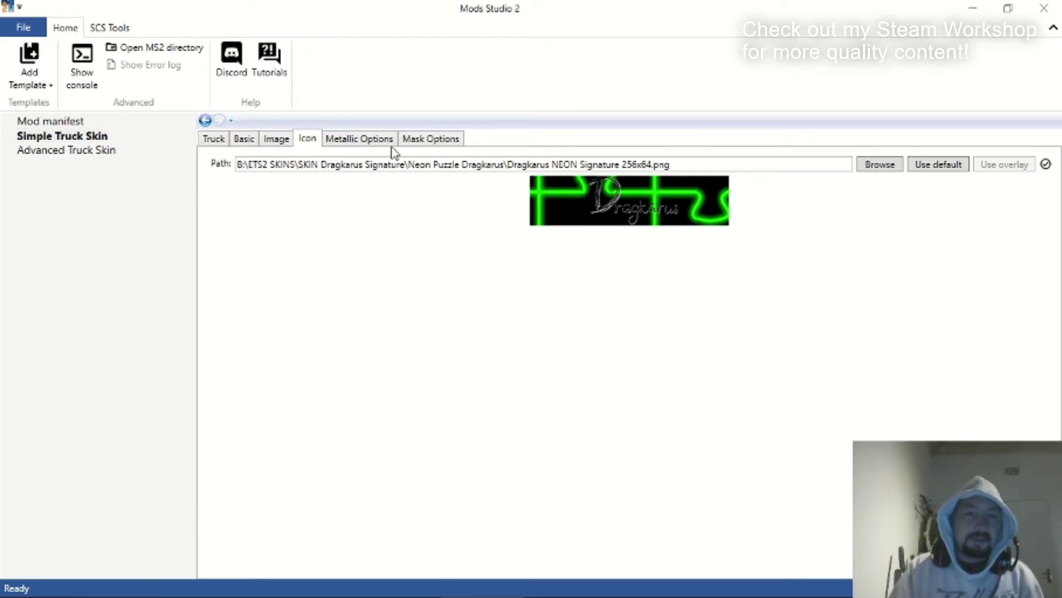
View the metallic options and mask options of the Simple Truck Skin.
click(368, 142)
click(429, 142)
click(360, 142)
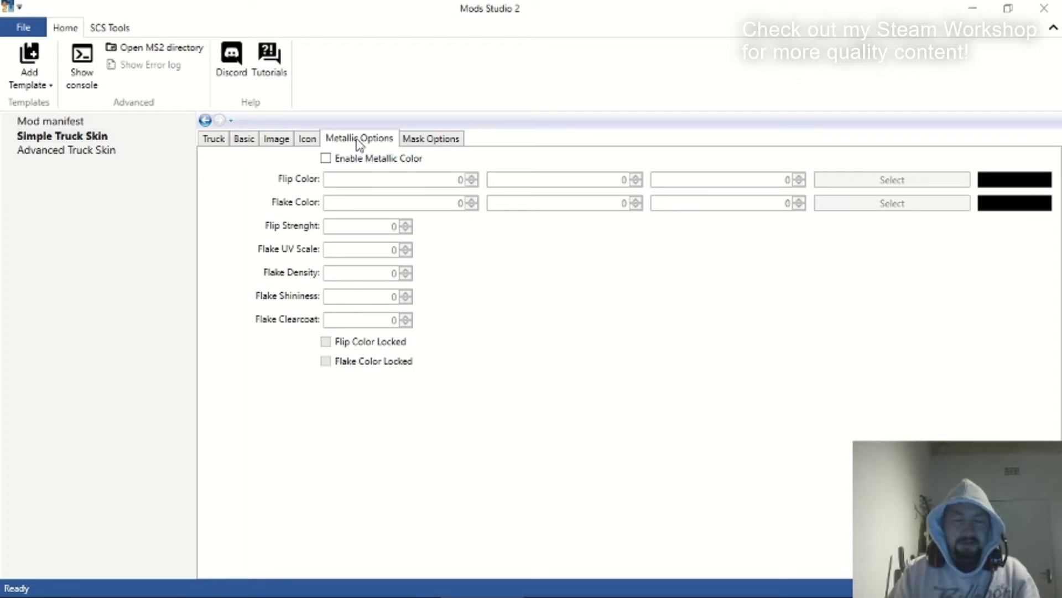
click(418, 142)
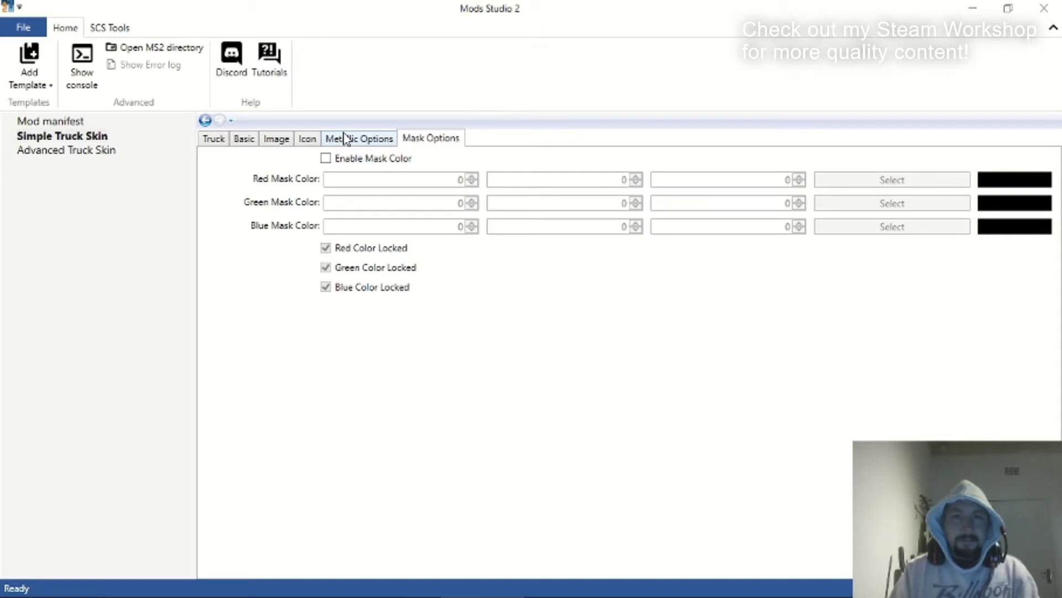
Try an enabled mask color with the red mask color set to 1,0 / 0,8 / 1,0, and disable the mask color again.
click(353, 160)
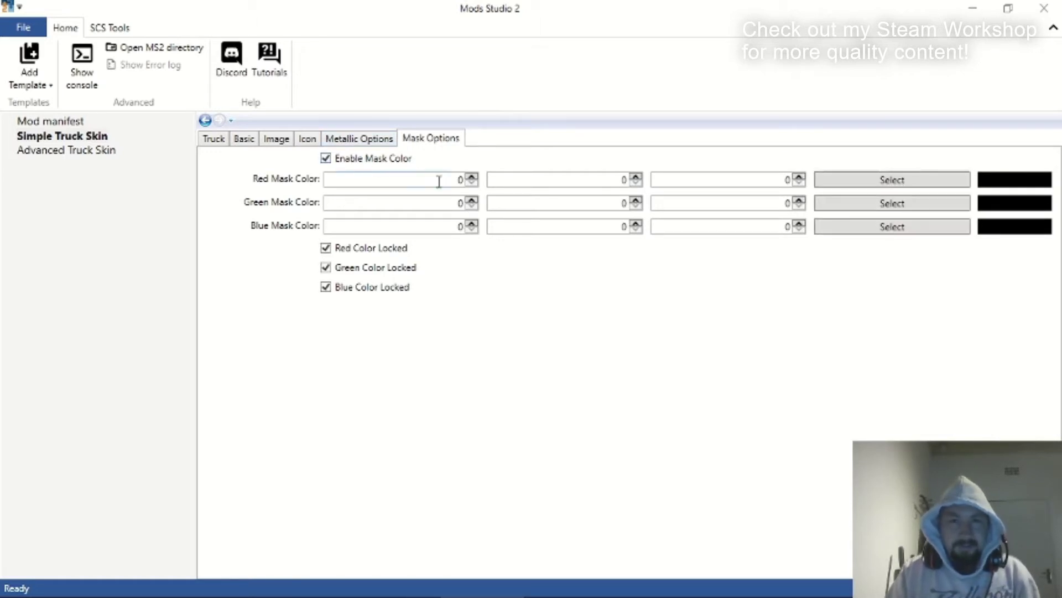
click(471, 177)
click(471, 177)
click(472, 177)
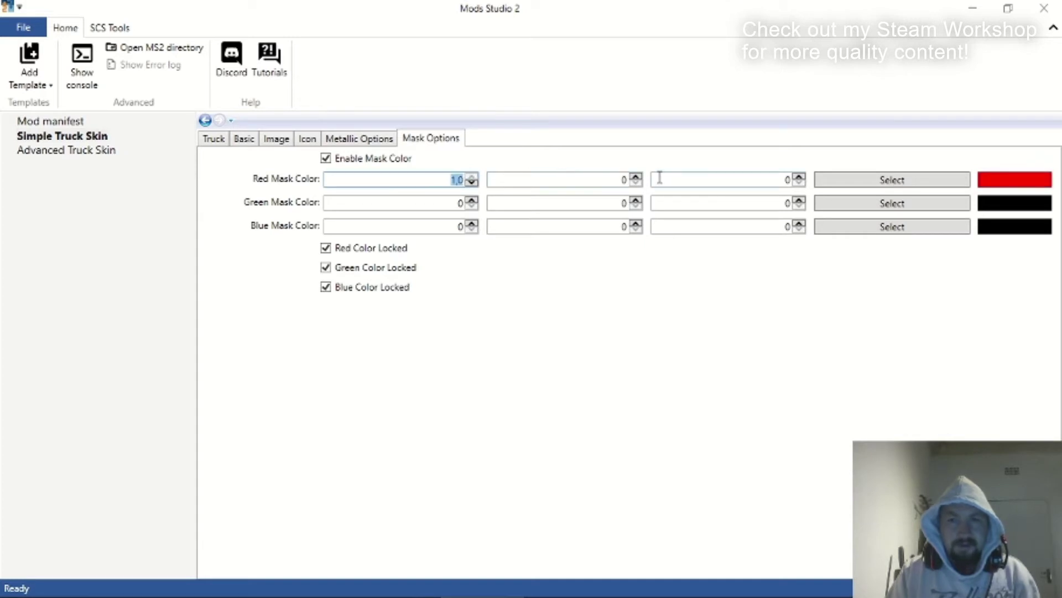
click(636, 177)
click(635, 177)
click(635, 177)
click(636, 177)
click(636, 177)
click(636, 177)
click(636, 177)
click(636, 178)
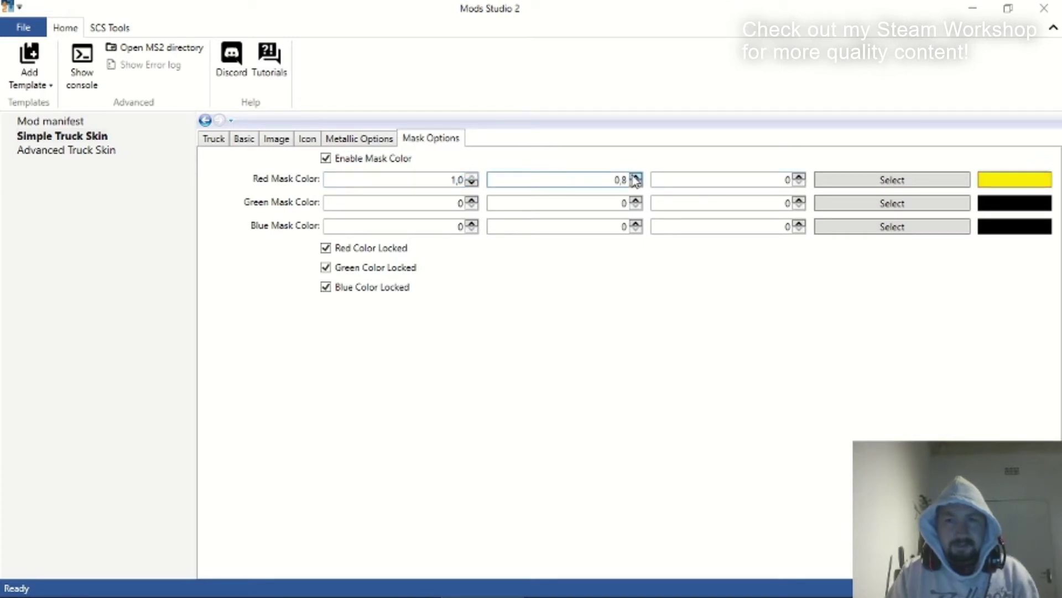
click(799, 177)
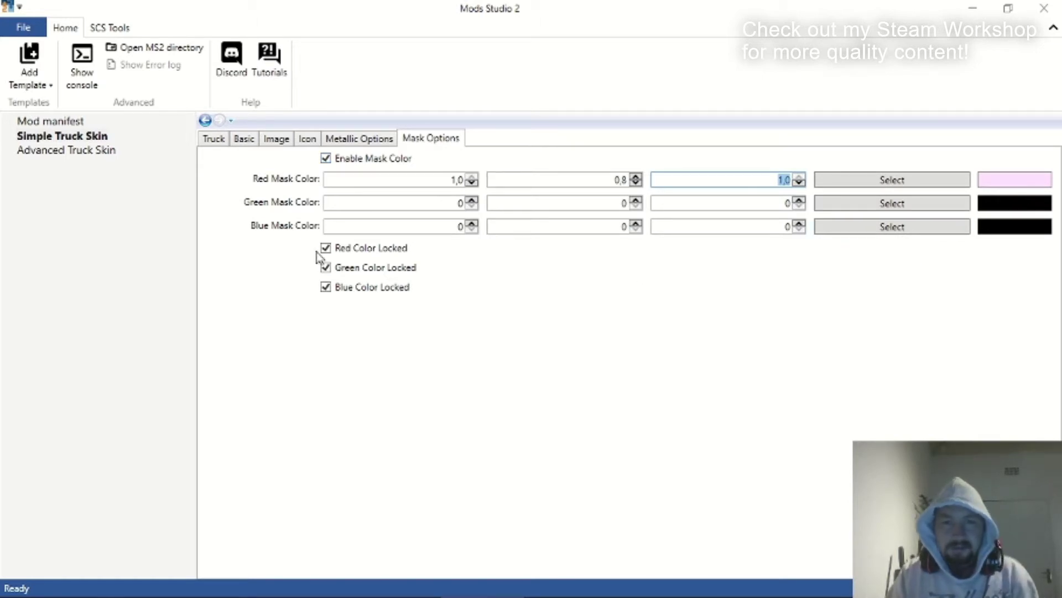
click(326, 158)
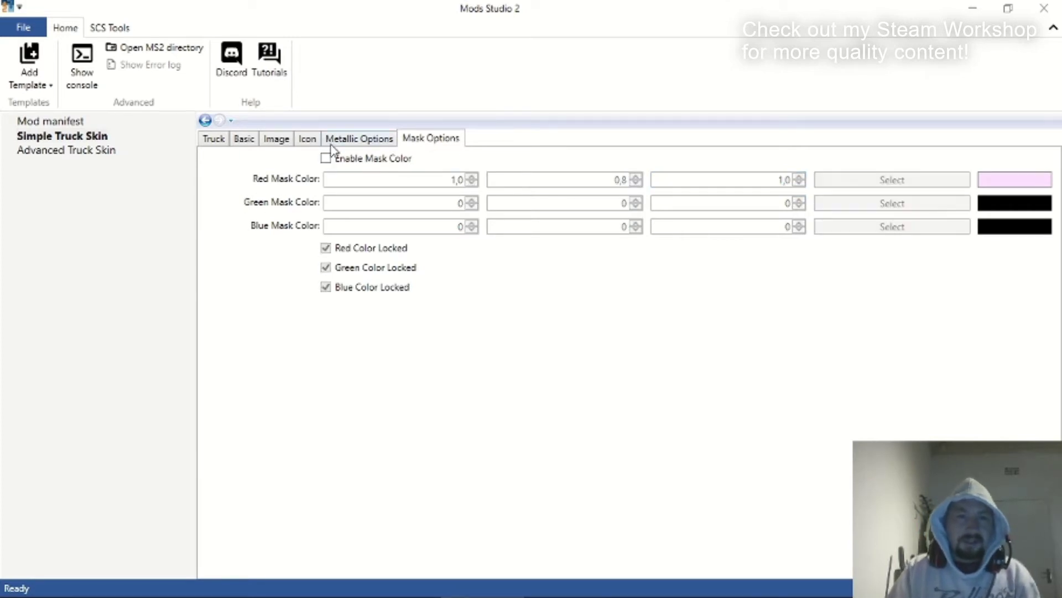
Examine the truck list and the basic, icon and skins settings of the Advanced Truck Skin template.
click(332, 142)
click(224, 141)
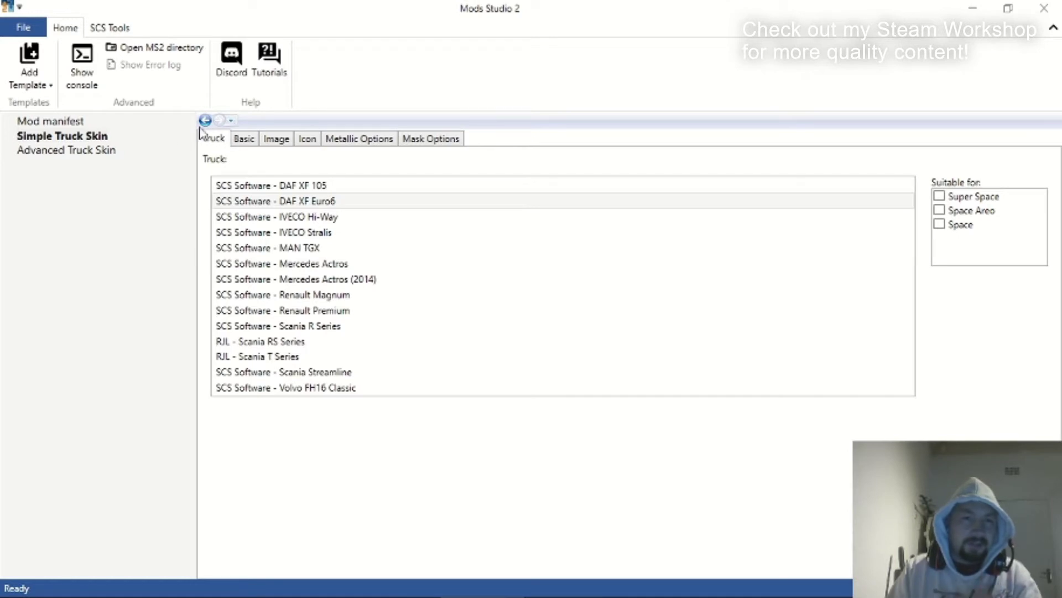
click(94, 151)
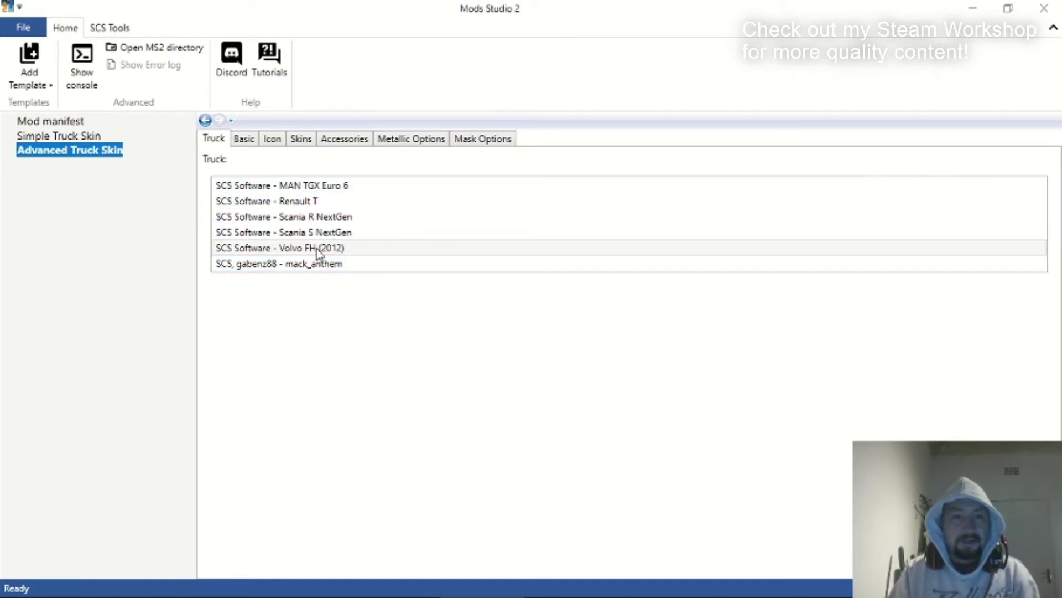
click(247, 139)
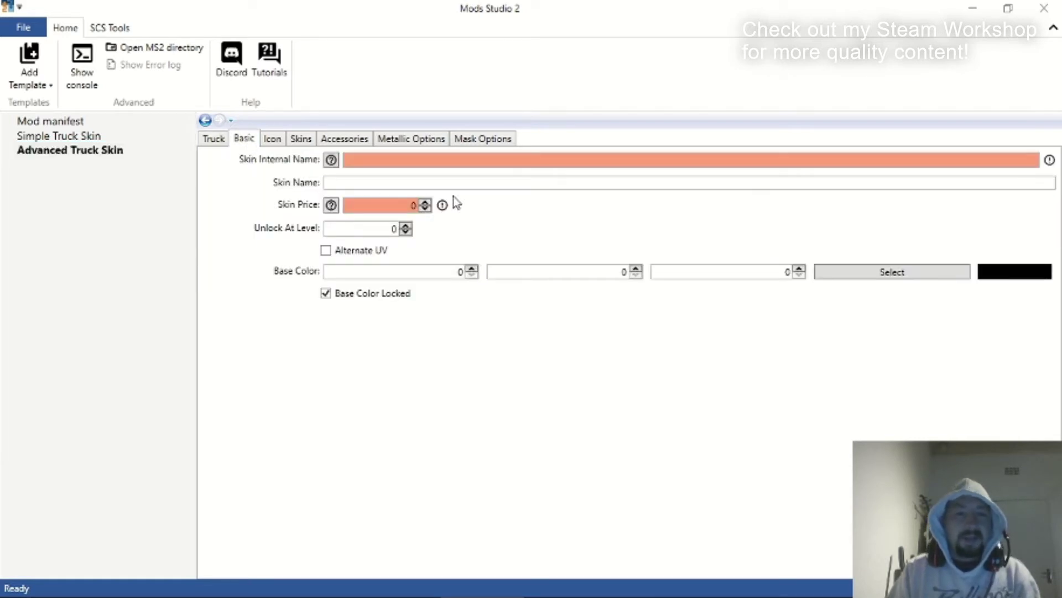
click(280, 141)
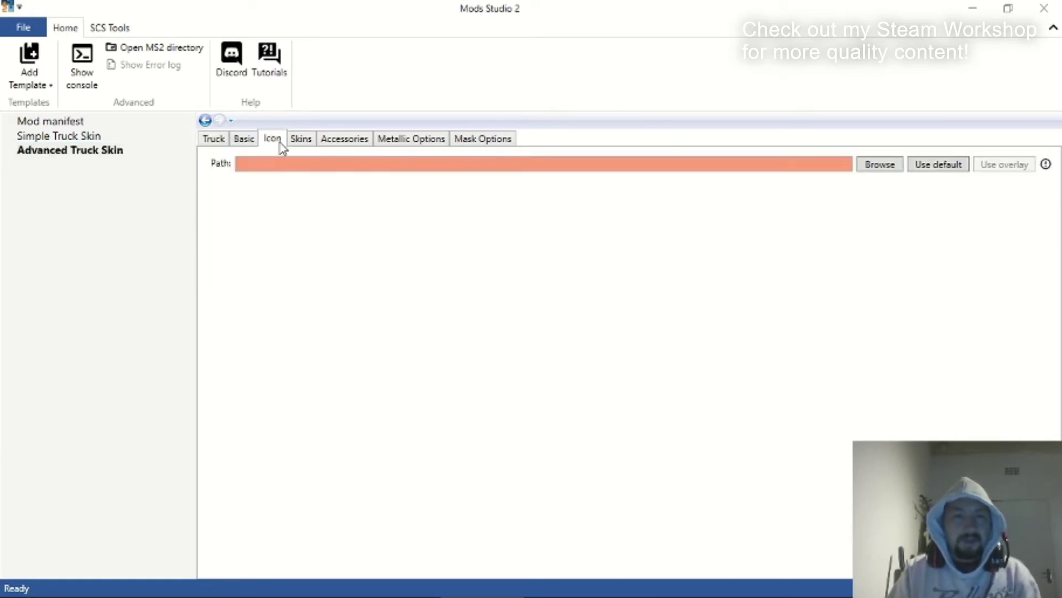
click(300, 143)
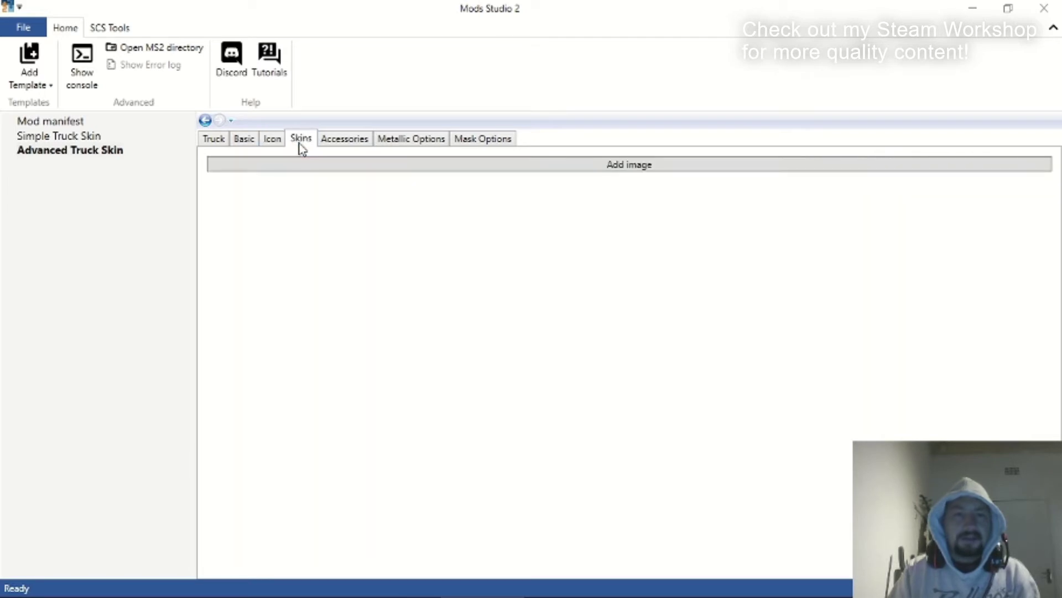
Add an accessory image to the Advanced Truck Skin, loading magnum neon puzzle from the Neon Puzzle Dragkarus folder.
click(363, 140)
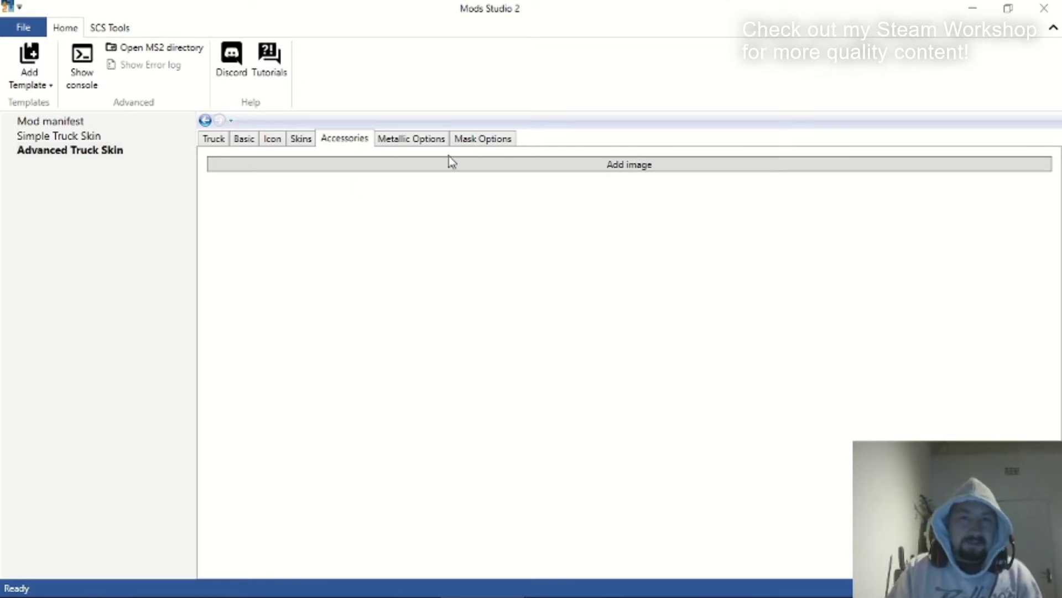
click(499, 166)
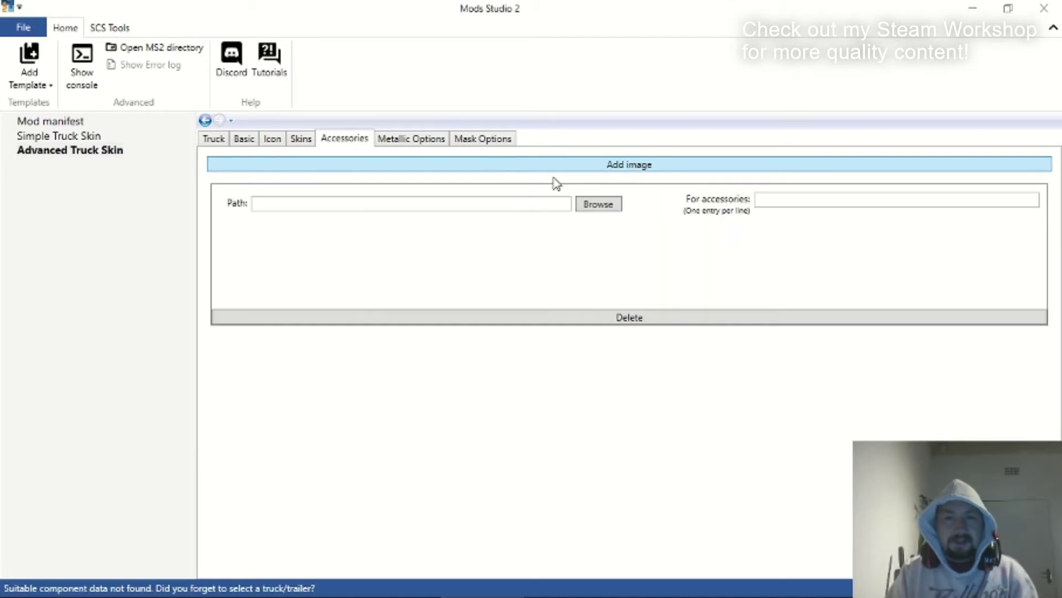
click(608, 207)
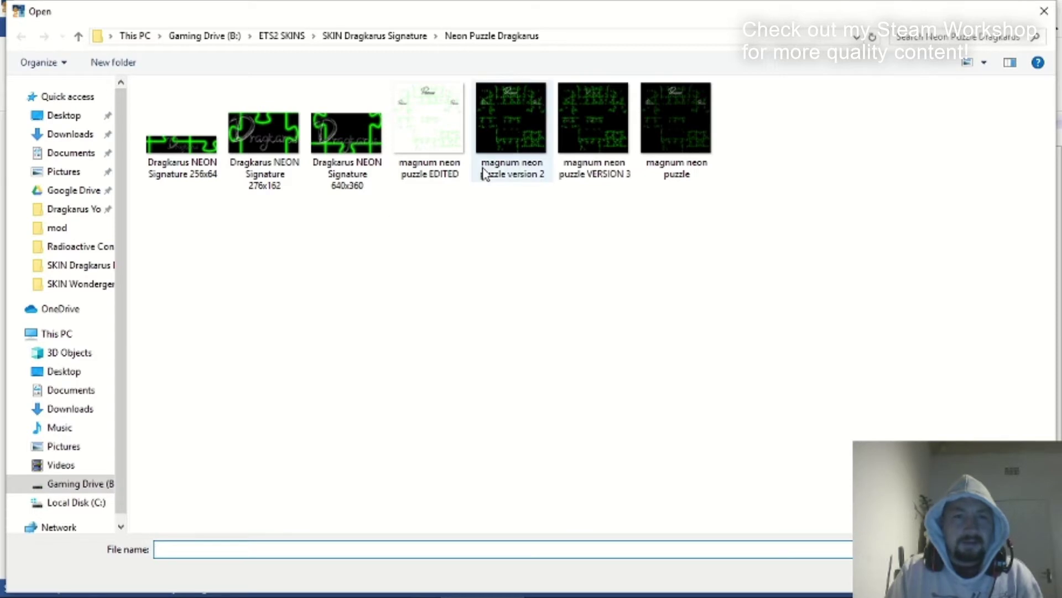
double_click(676, 131)
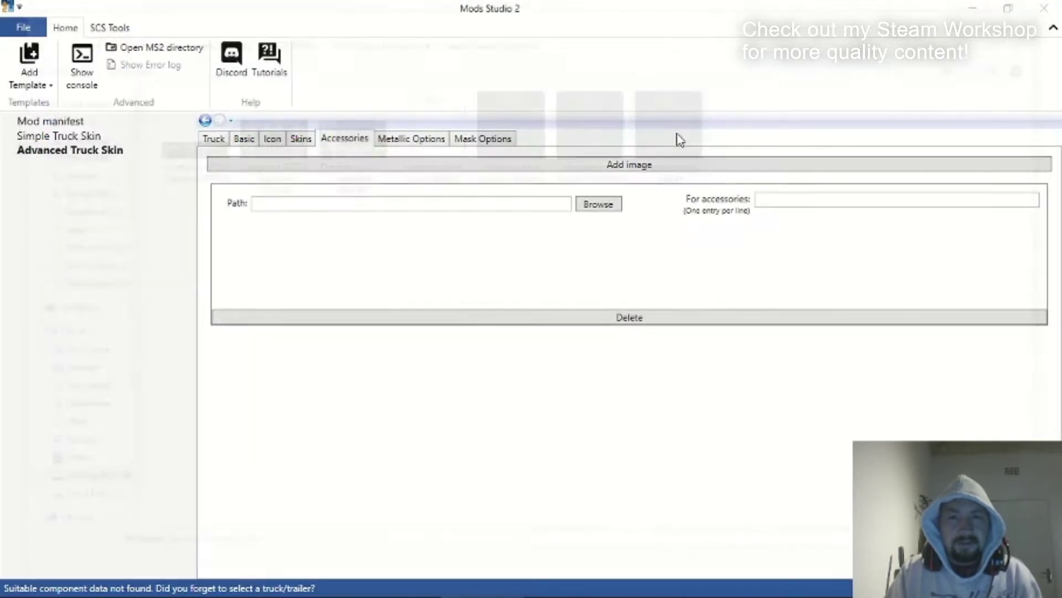
Try Side_skirts as the accessory entry for the added image, and clear the entry again.
click(782, 200)
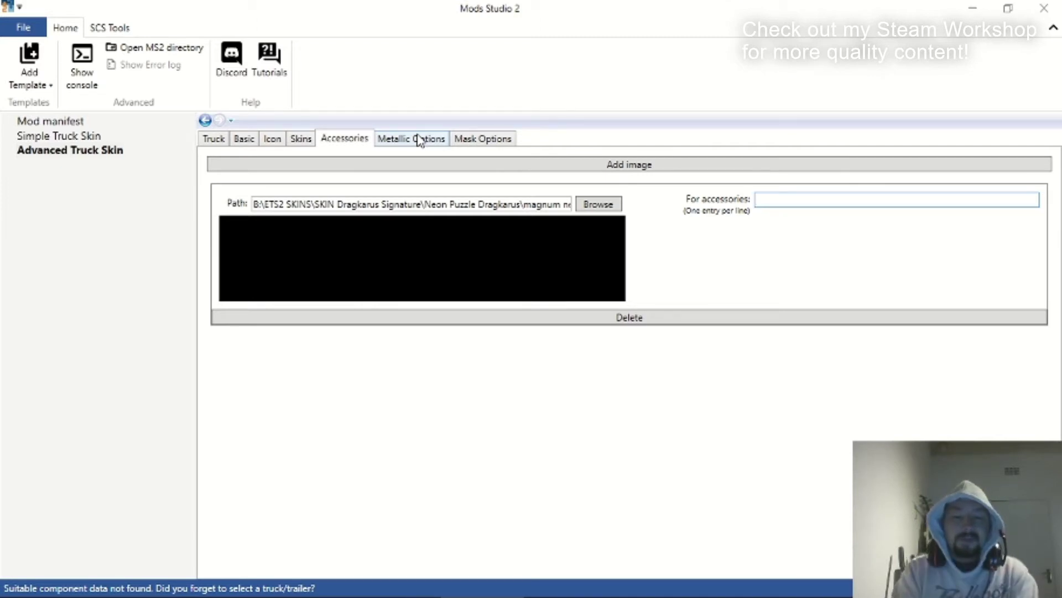
text(Side-SKirts)
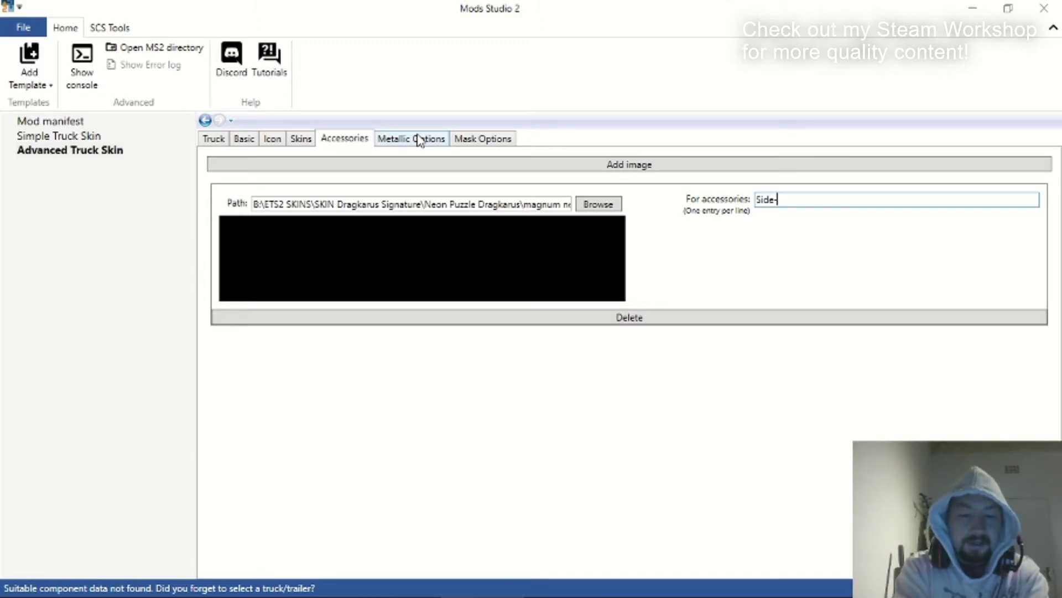
key(BackSpace)
key(BackSpace)
key(BackSpace)
key(BackSpace)
key(BackSpace)
key(BackSpace)
key(BackSpace)
key(BackSpace)
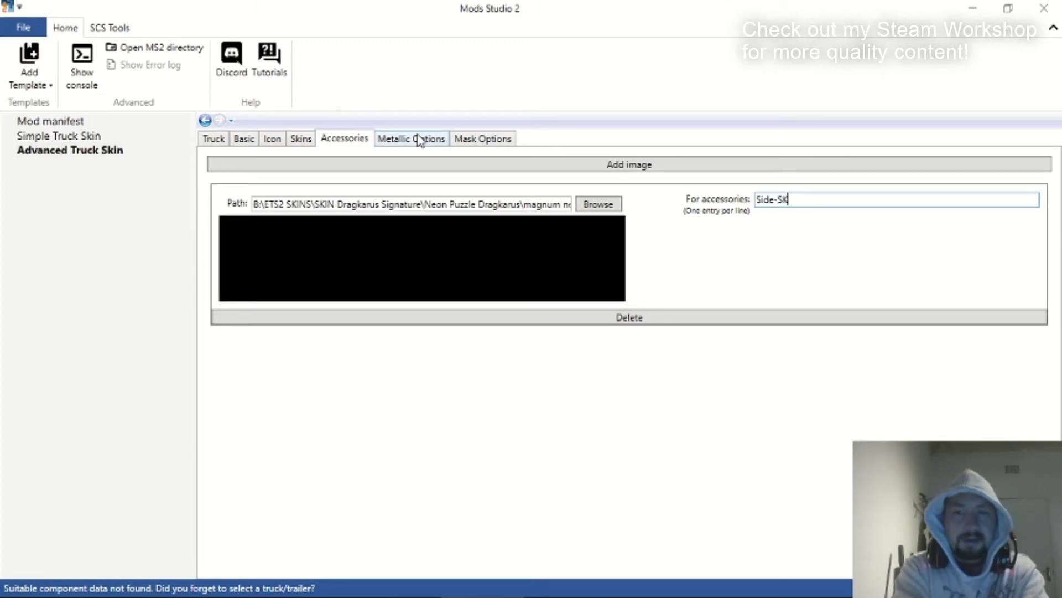
text(e_skirts)
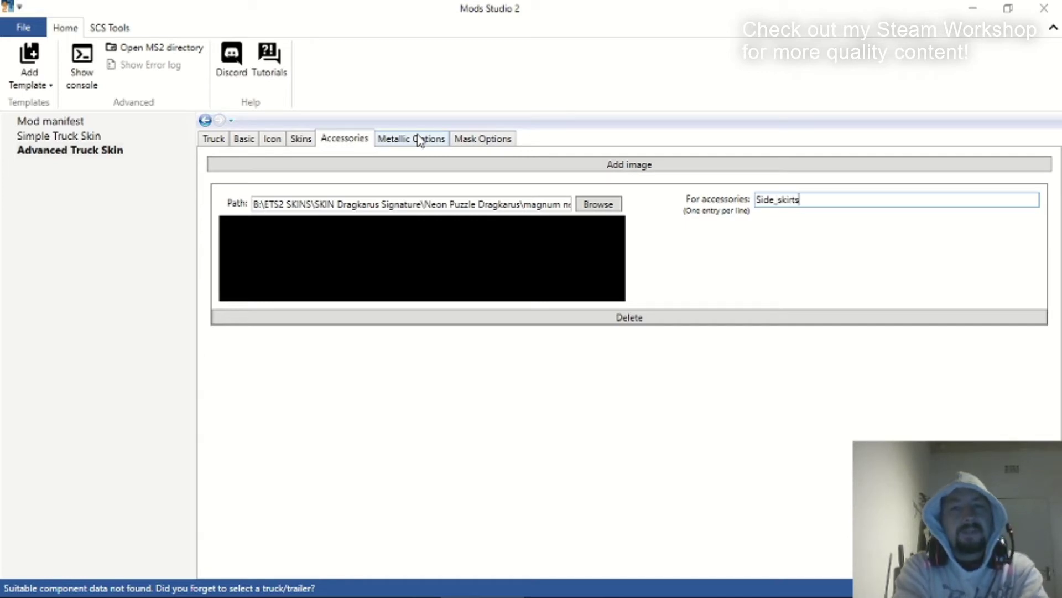
key(BackSpace)
key(BackSpace)
key(BackSpace)
key(BackSpace)
key(BackSpace)
key(BackSpace)
key(BackSpace)
key(BackSpace)
key(BackSpace)
key(BackSpace)
key(BackSpace)
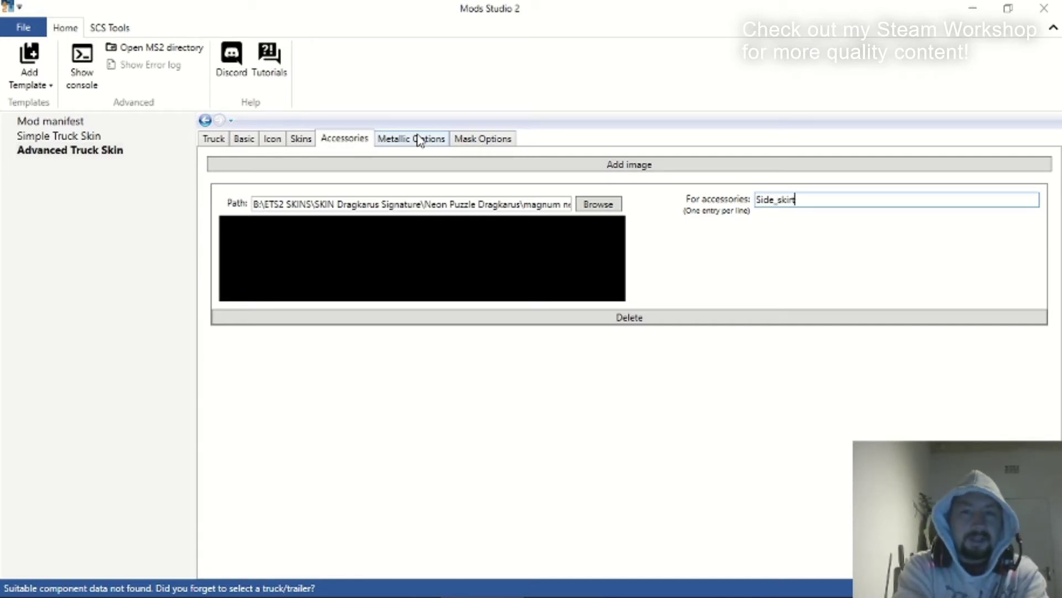
Try MAN TGX Euro 6 and Scania R NextGen as the Advanced Truck Skin's truck, checking the accessories entry for each.
click(214, 141)
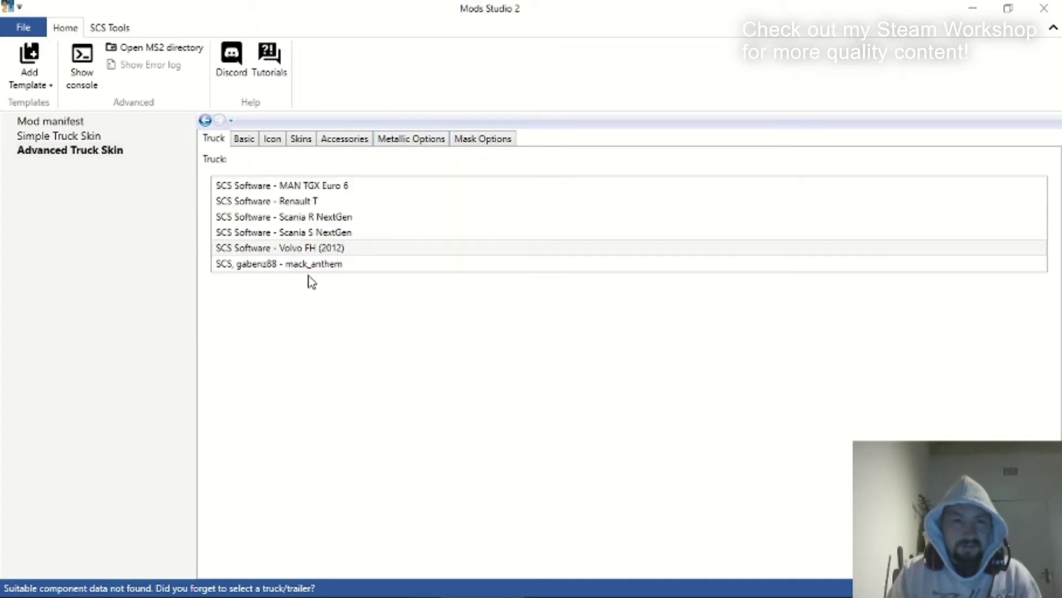
click(381, 188)
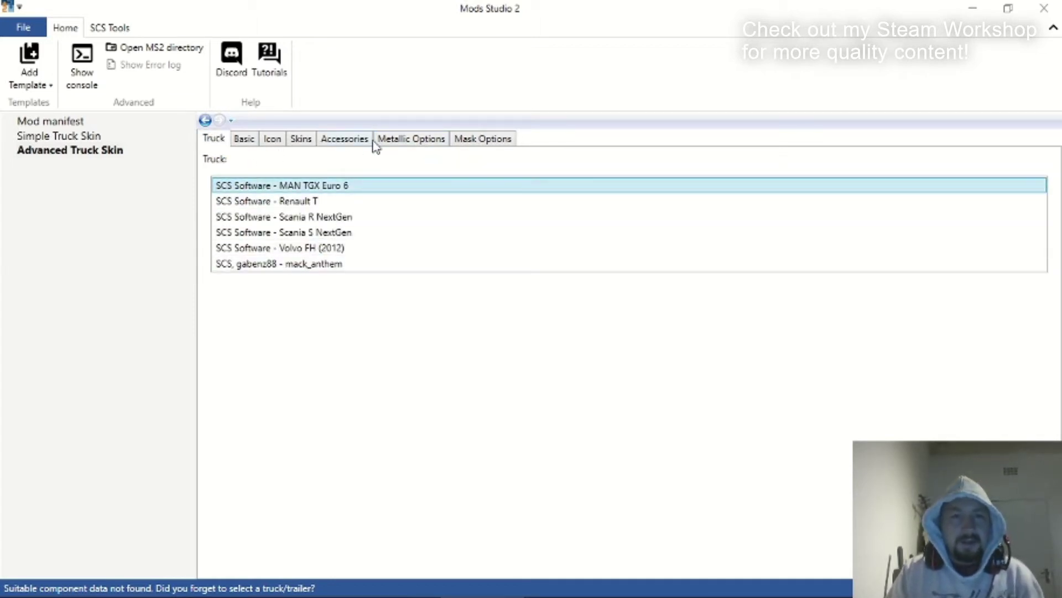
click(354, 140)
click(770, 198)
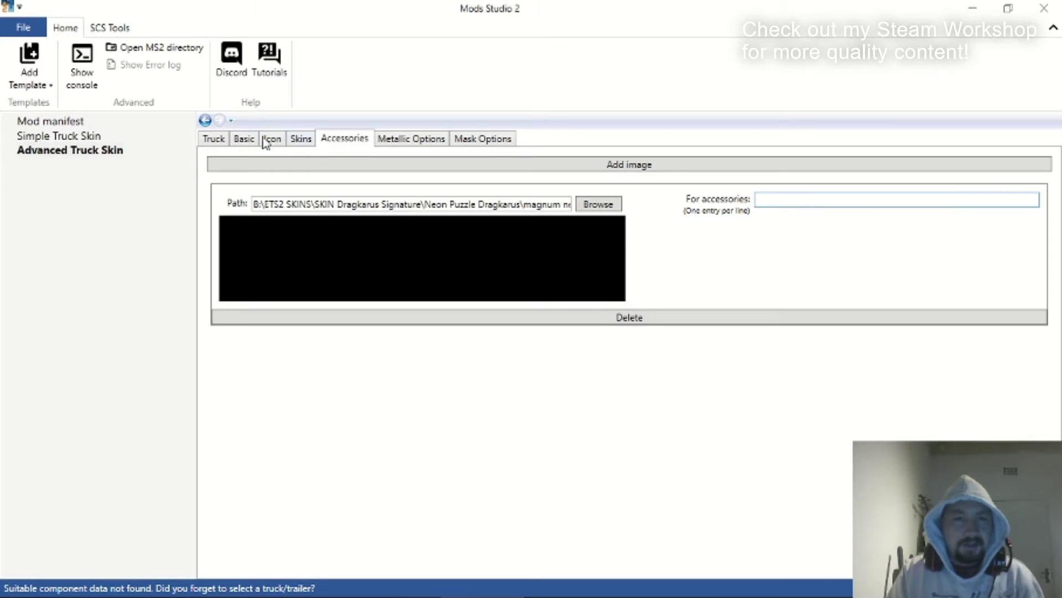
click(222, 139)
click(324, 217)
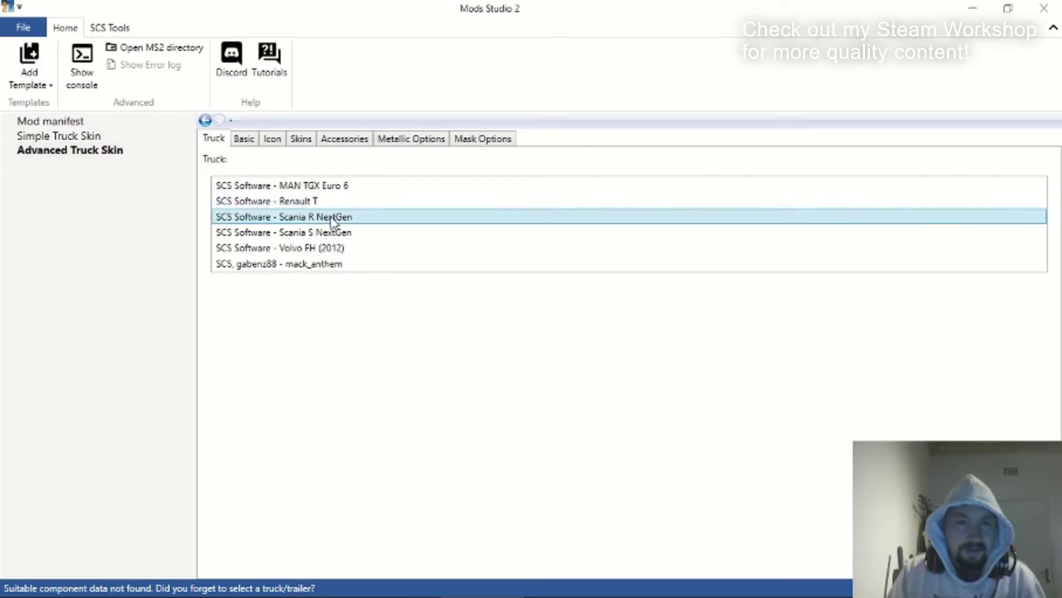
click(349, 142)
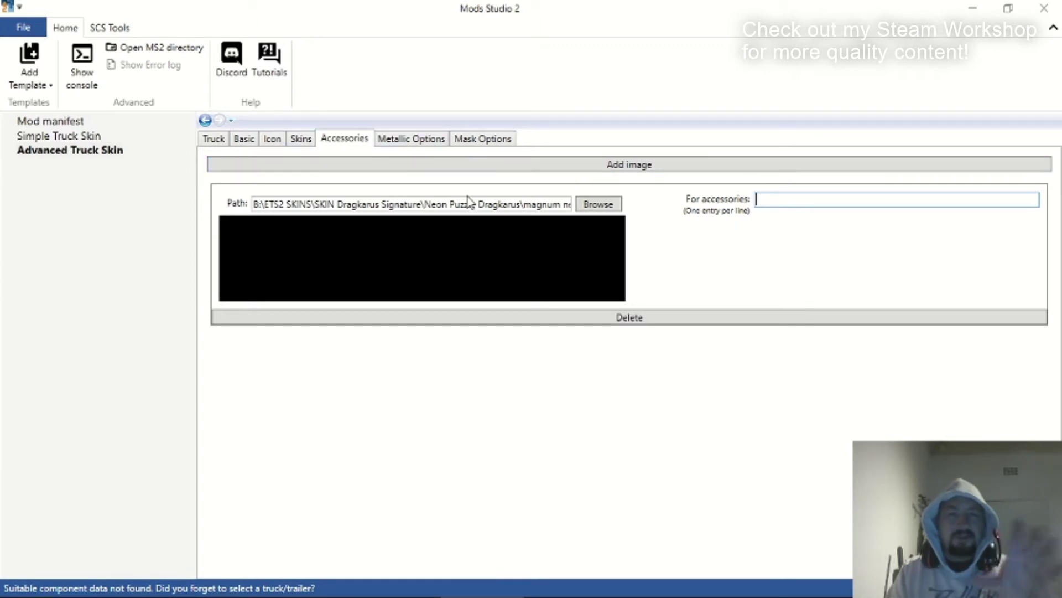
Remove the Advanced Truck Skin template from the mod and return to the Simple Truck Skin.
click(299, 141)
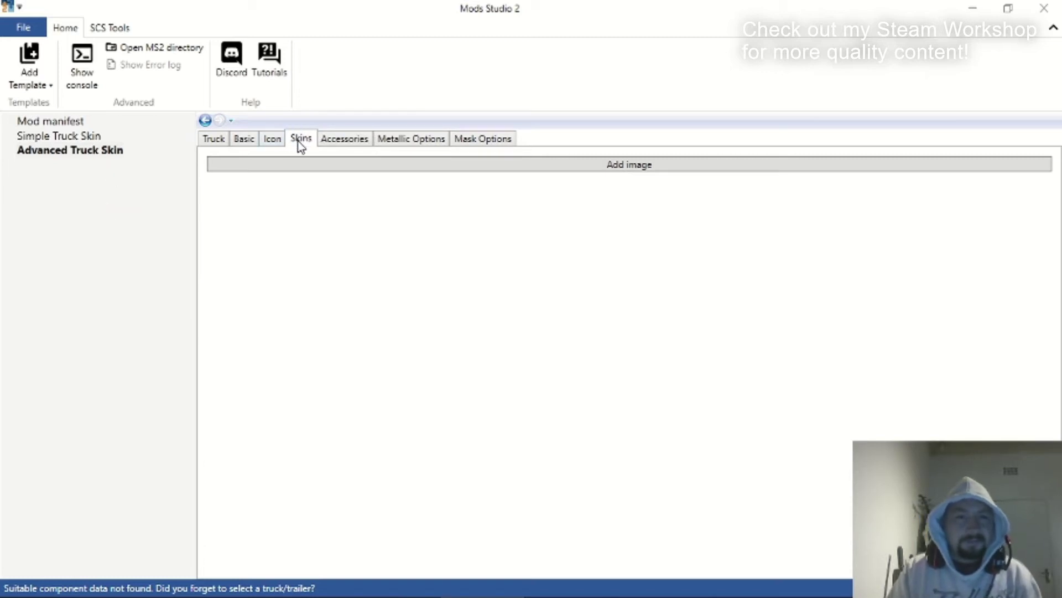
click(277, 139)
click(307, 137)
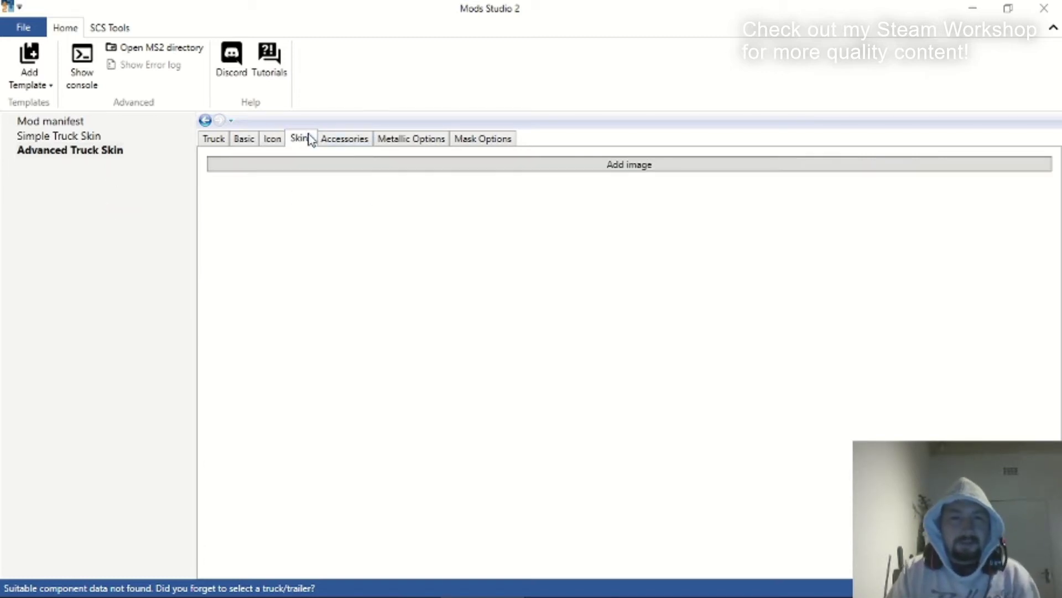
click(89, 152)
right_click(89, 153)
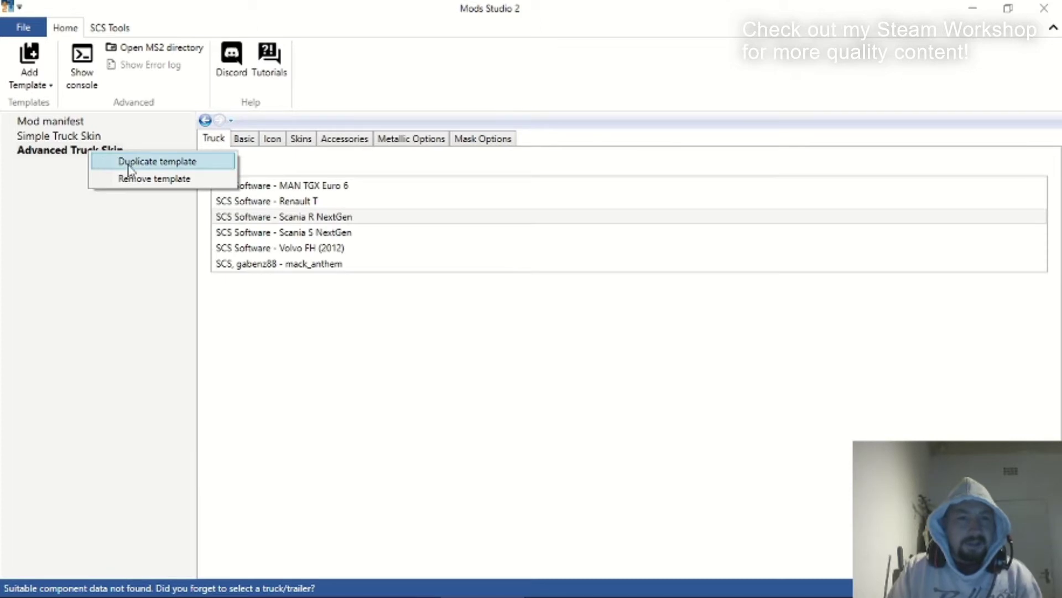
click(158, 179)
click(78, 136)
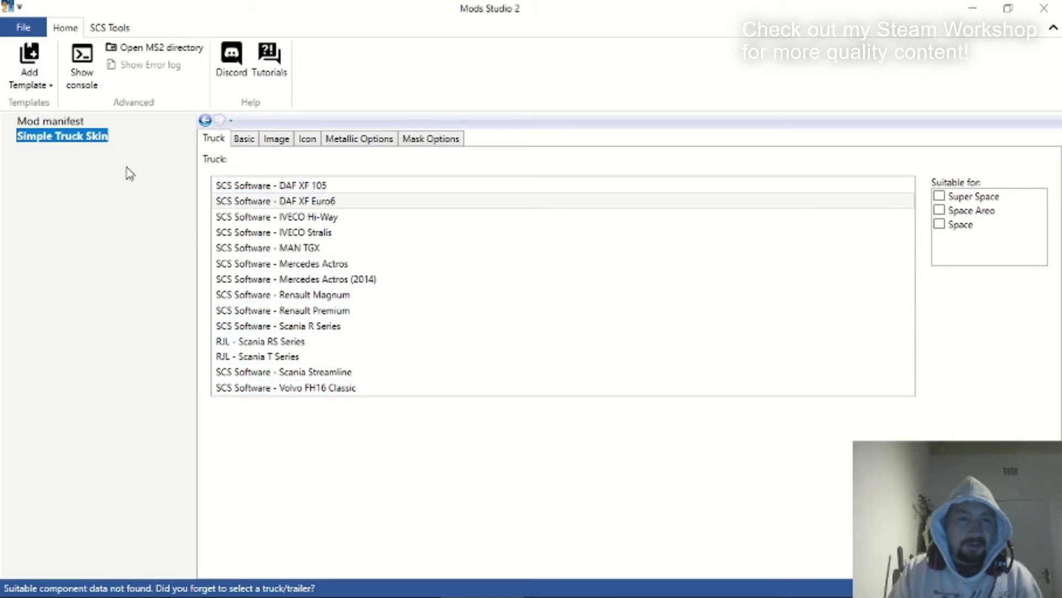
Choose SCS Software - Renault Magnum as the Simple Truck Skin's truck and make it suitable for the Excellence cabin.
click(108, 30)
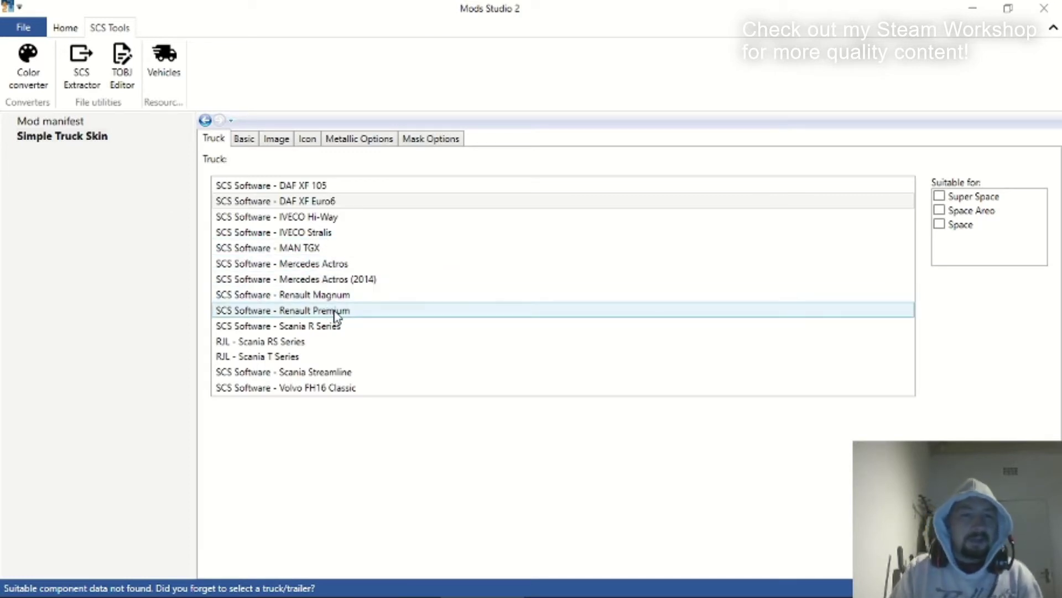
click(352, 298)
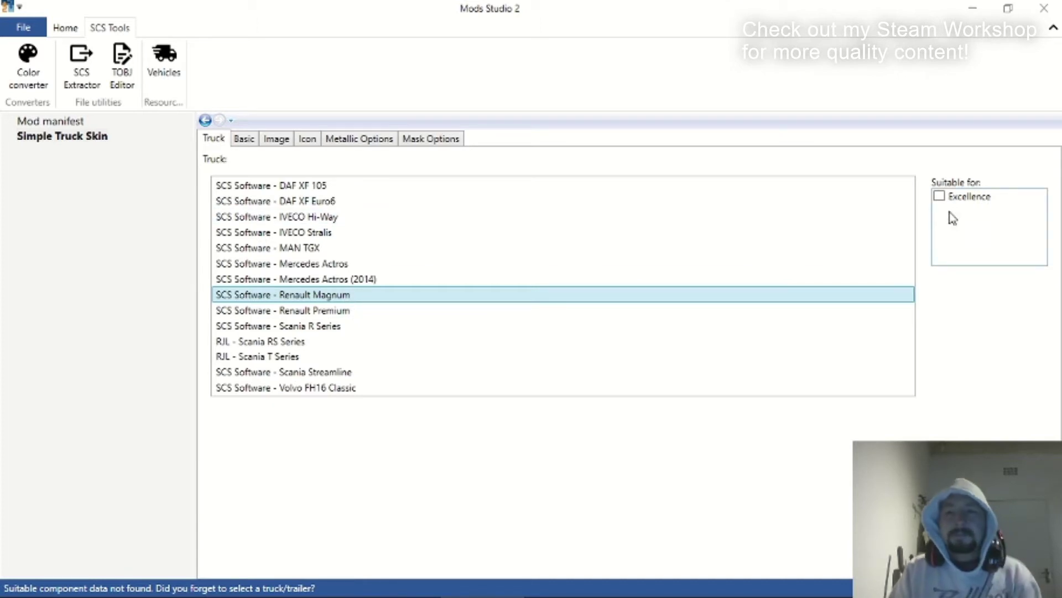
click(942, 200)
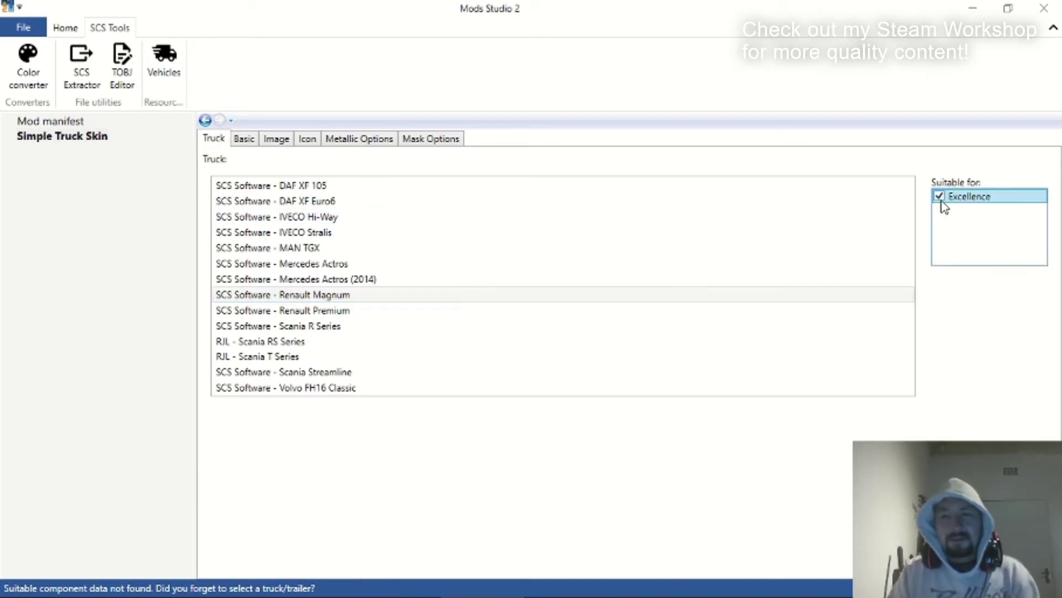
Enter sigmag as the Simple Truck Skin's internal name.
click(244, 139)
click(367, 161)
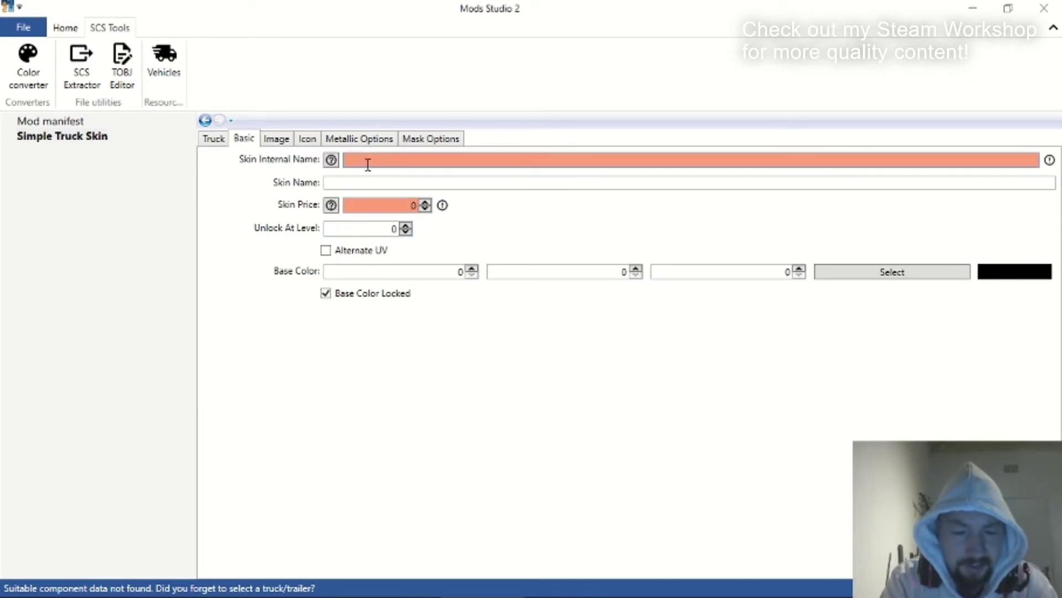
text(sigmag)
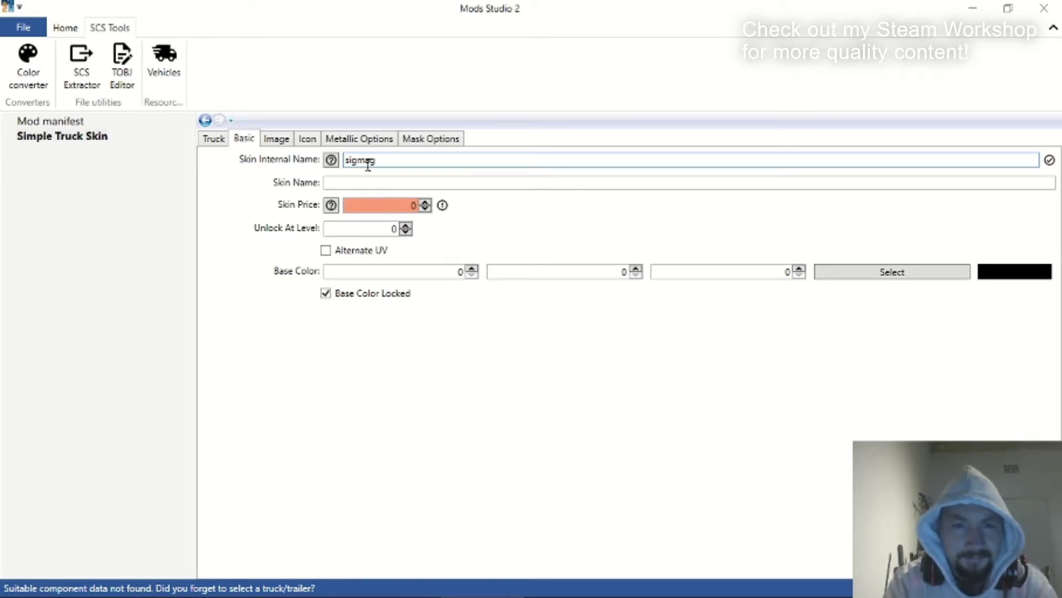
Try lengthening the skin internal name with a row of zeros, and restore it to sigmag.
text(0000000)
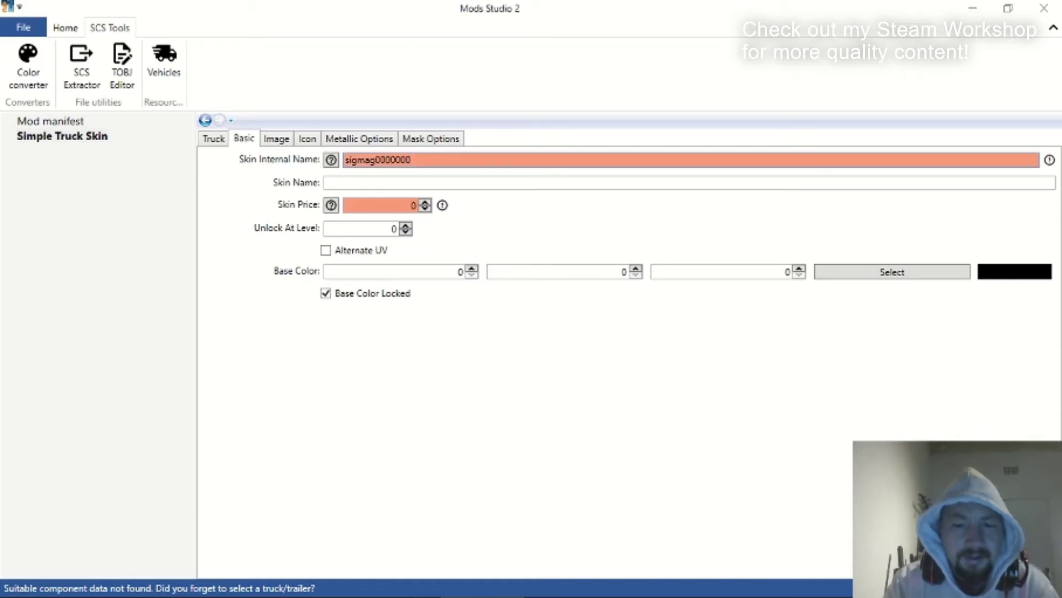
key(BackSpace)
key(shift+Left)
key(shift+Left)
key(shift+Left)
key(shift+Left)
key(shift+Left)
key(shift+Left)
key(shift+Left)
key(shift+Left)
key(shift+Left)
key(shift+Left)
key(shift+Left)
key(shift+Left)
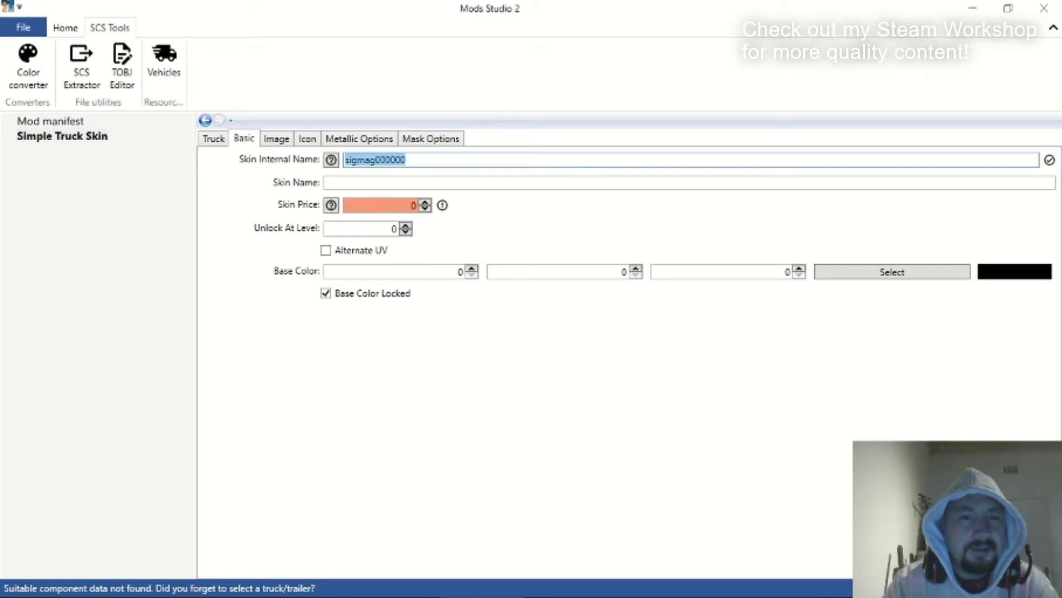
key(Right)
key(BackSpace)
key(BackSpace)
key(BackSpace)
key(BackSpace)
key(BackSpace)
key(BackSpace)
key(BackSpace)
key(BackSpace)
key(BackSpace)
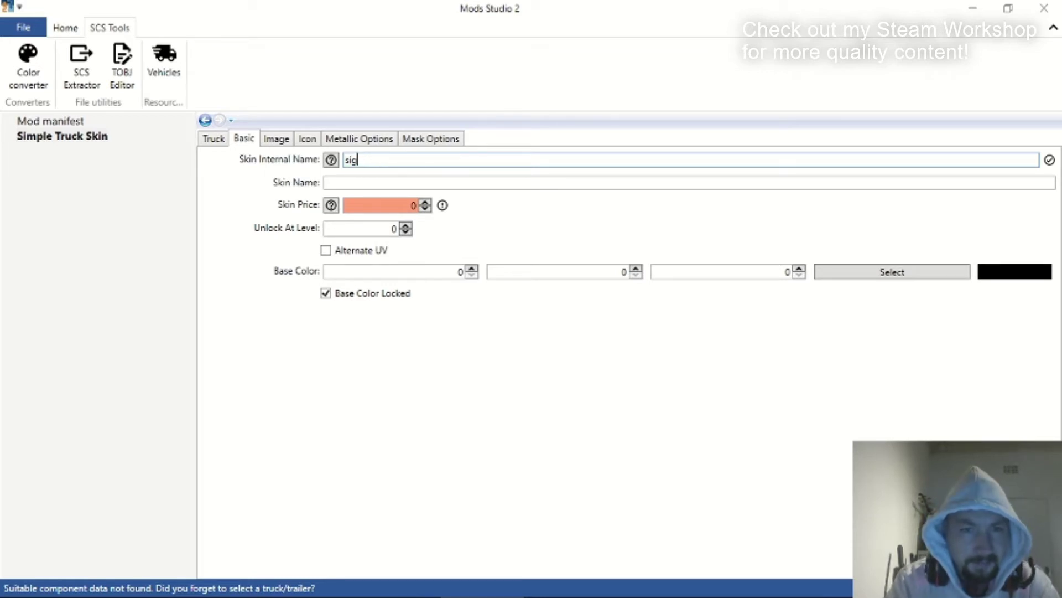
text(mag)
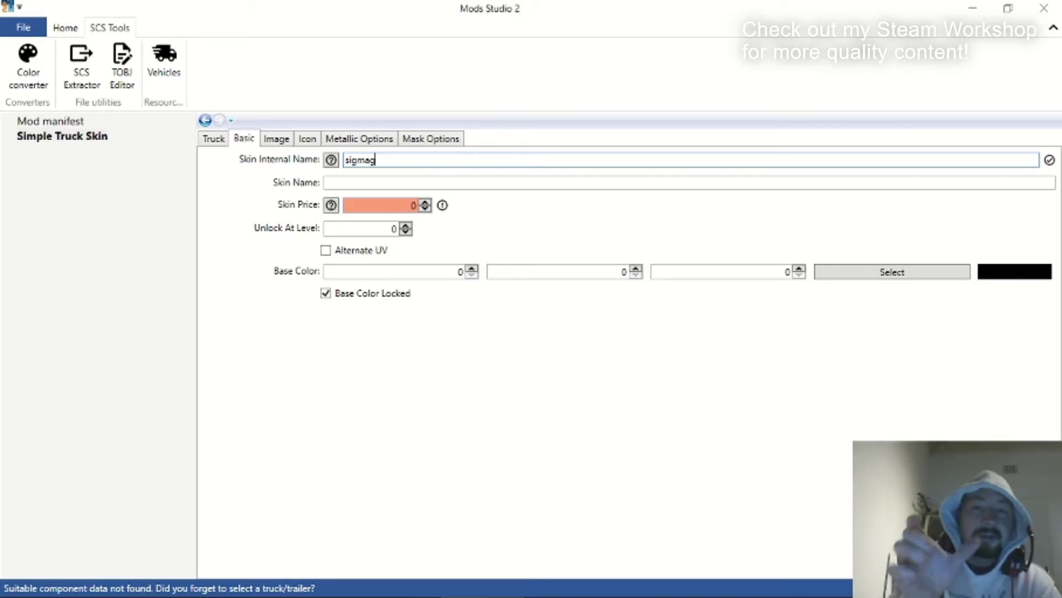
Set the skin name to Magnum Signature Dragkarus and the skin price to 1.
key(Tab)
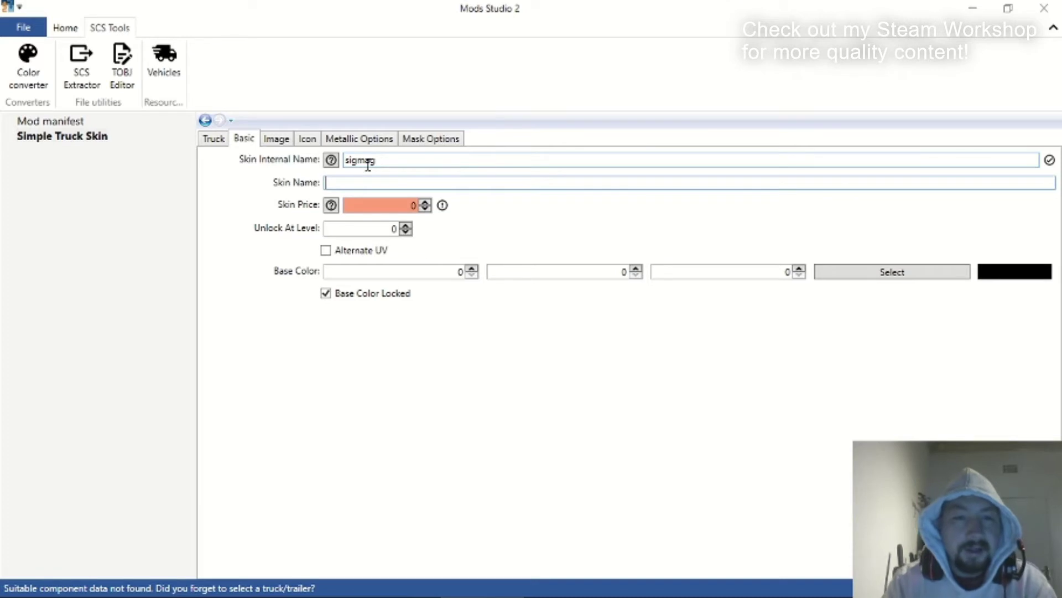
text(Ma)
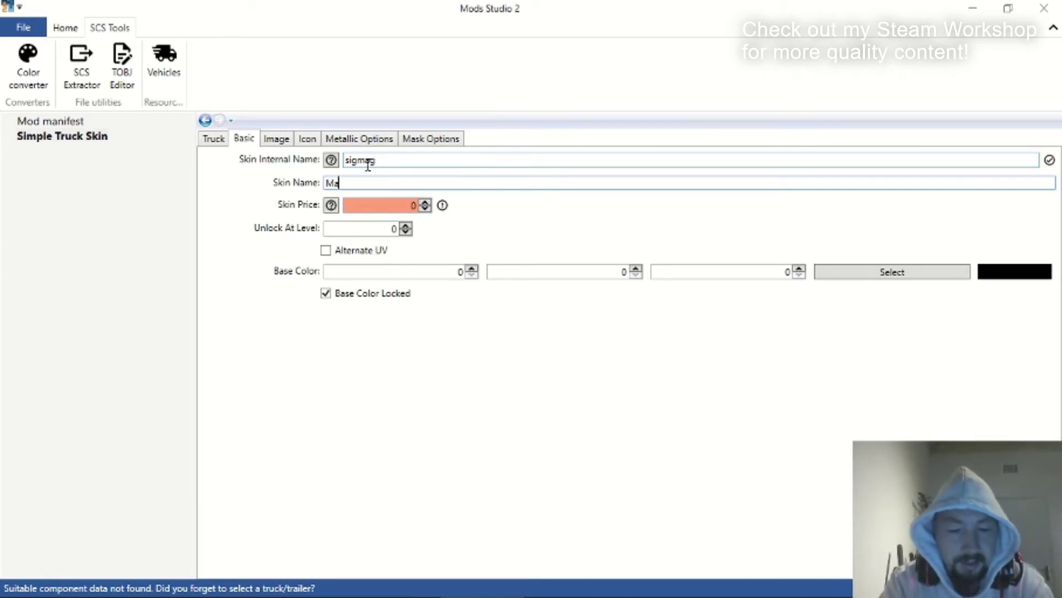
text(gnum Signa)
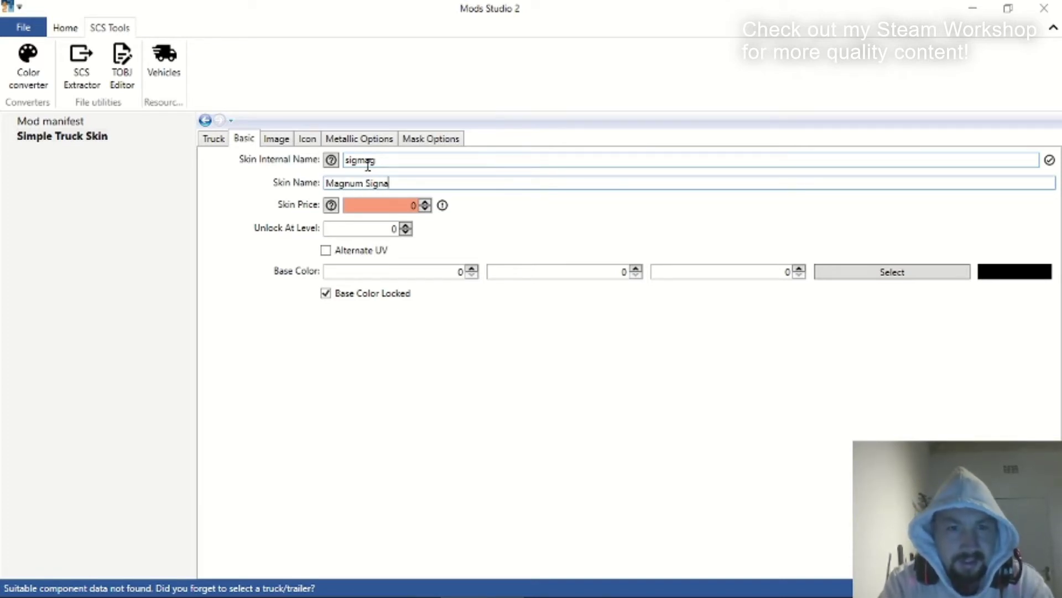
text(ture)
click(368, 165)
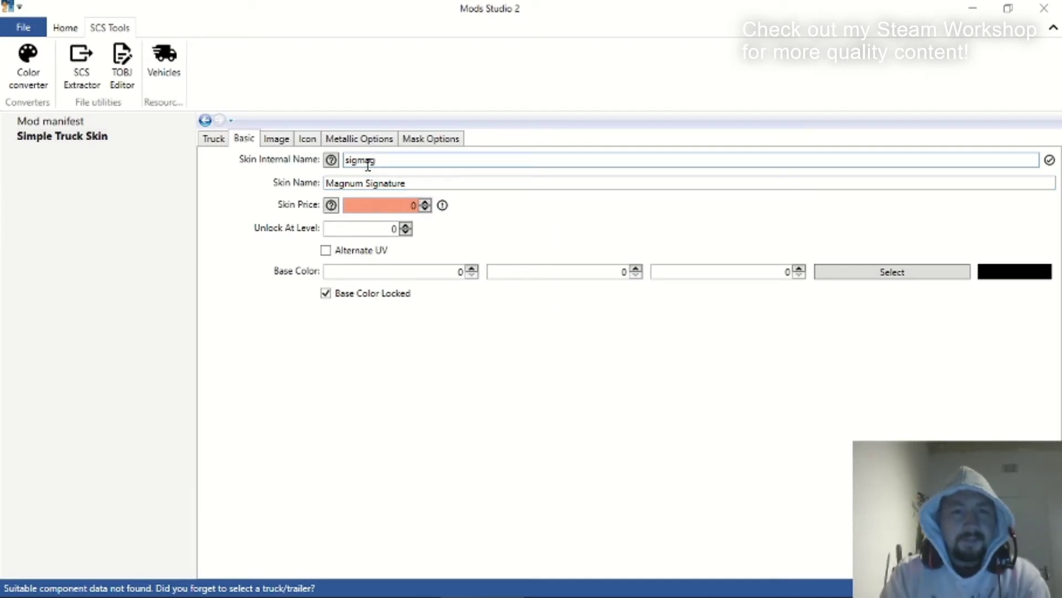
key(Tab)
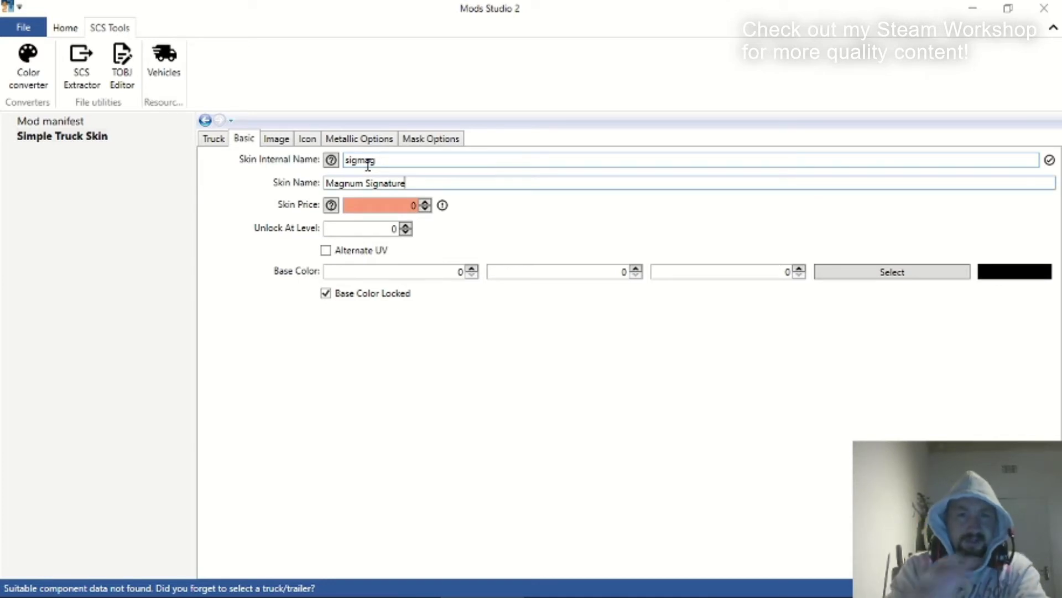
text(Dragkarus)
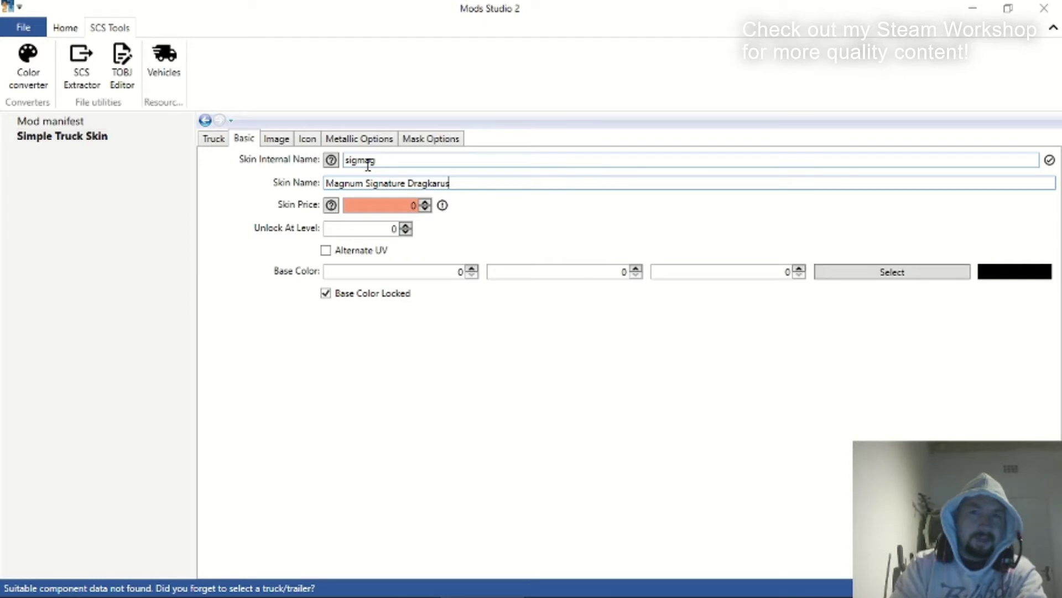
key(Tab)
text(12)
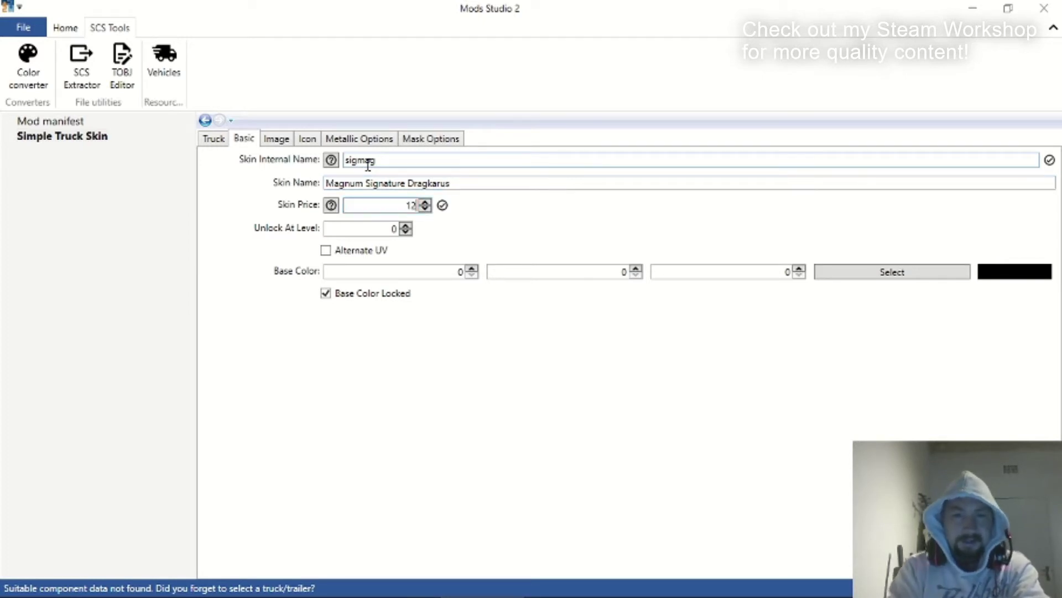
key(BackSpace)
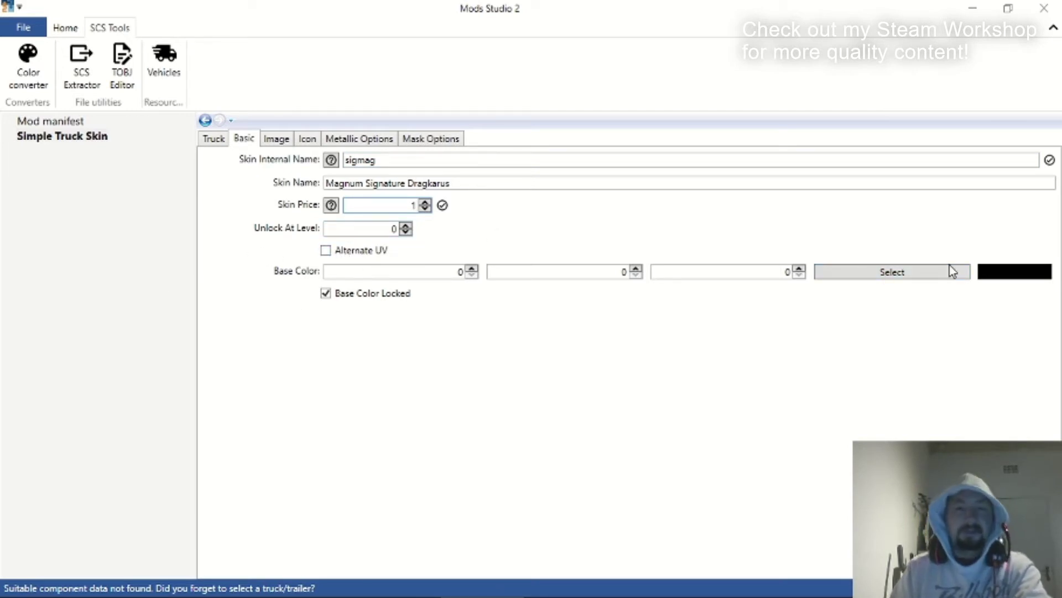
Load magnum neon puzzle VERSION 3.png from the Neon Puzzle Dragkarus folder as the skin image.
click(282, 141)
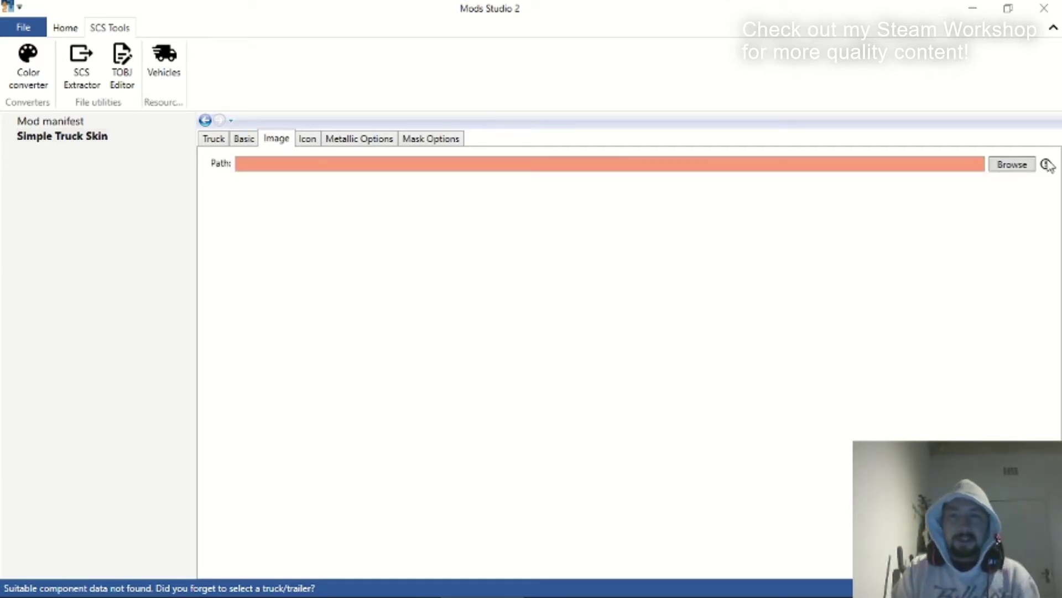
click(1013, 167)
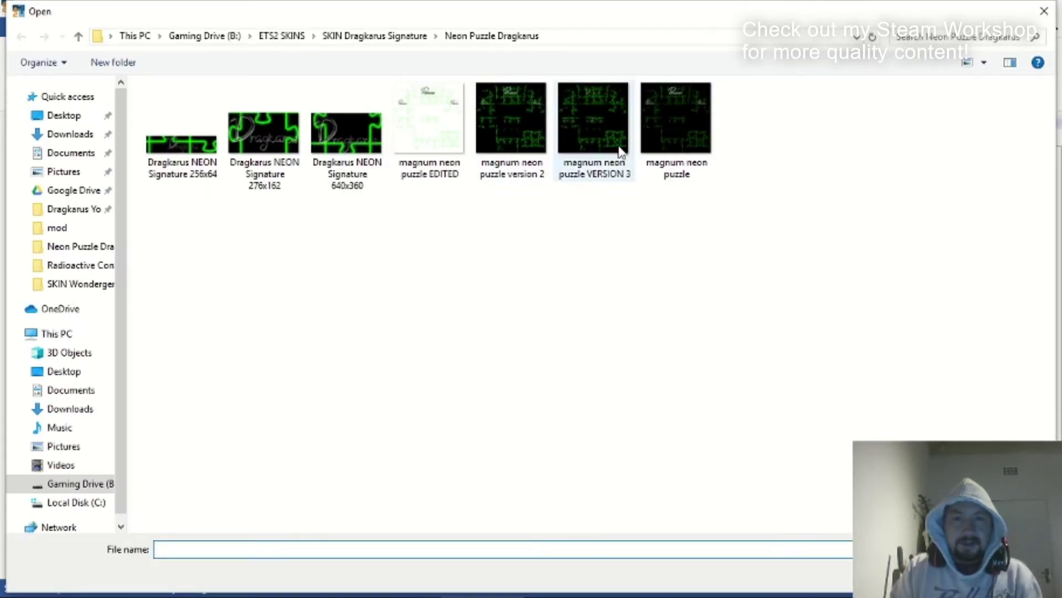
click(624, 139)
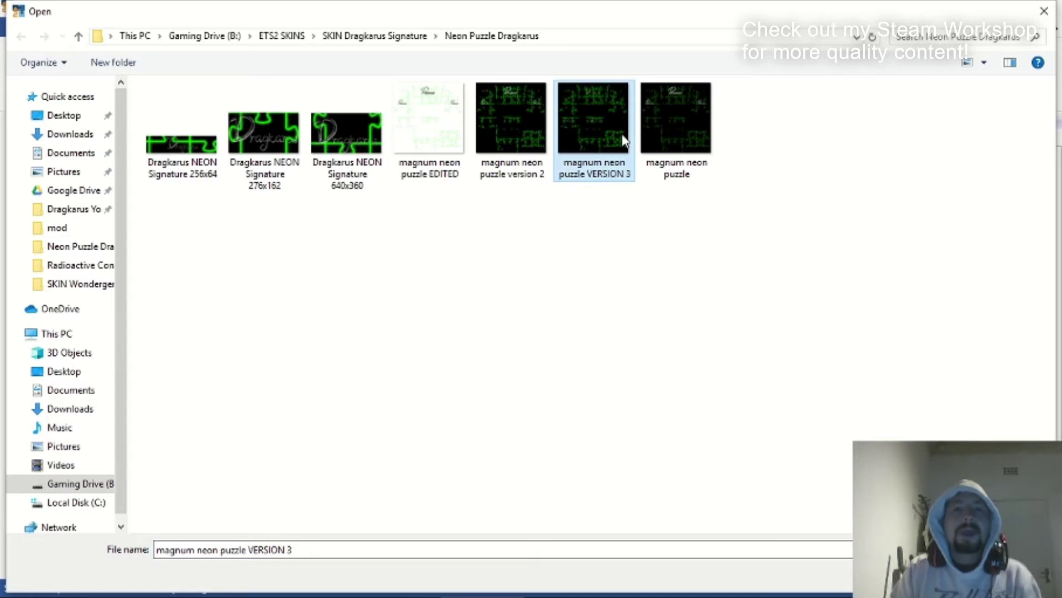
double_click(624, 140)
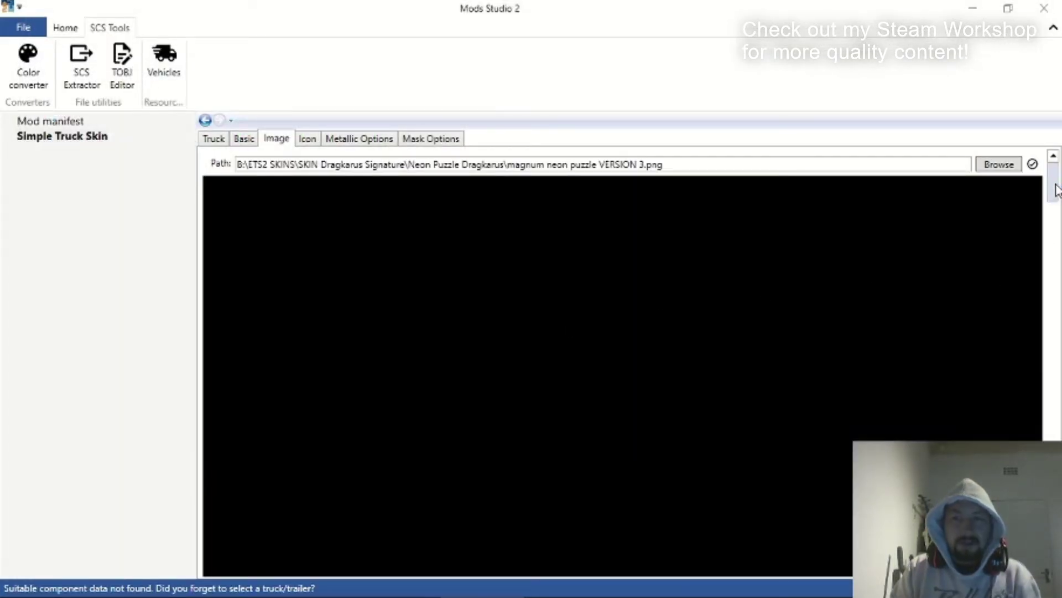
mouse_move(1054, 185)
mouse_down()
mouse_move(1057, 360)
mouse_move(1054, 166)
mouse_up()
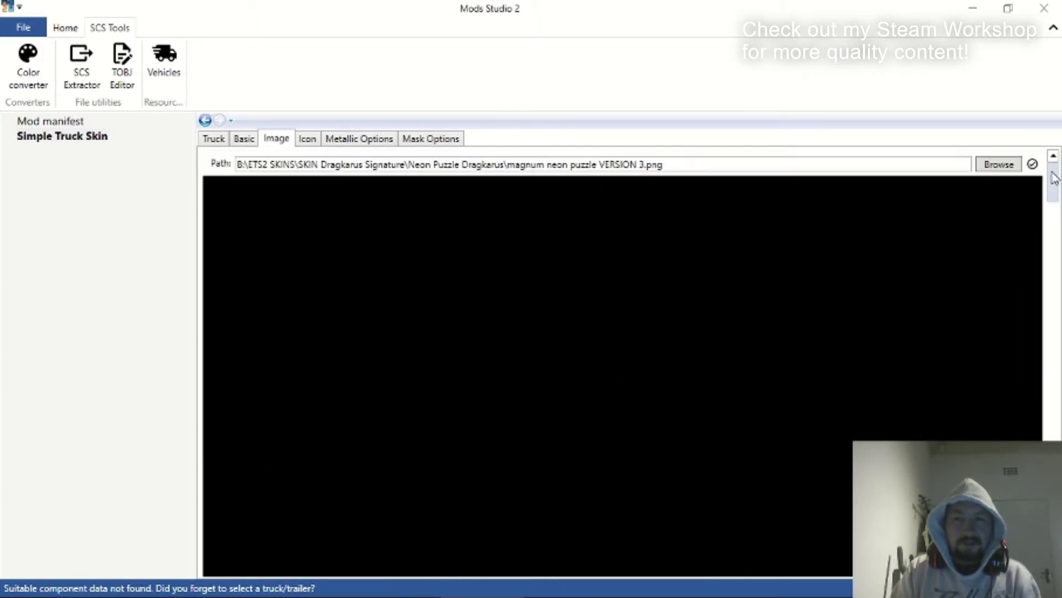
Review the truck skin's icon, metallic and mask options, truck choice, basic settings and image.
click(315, 138)
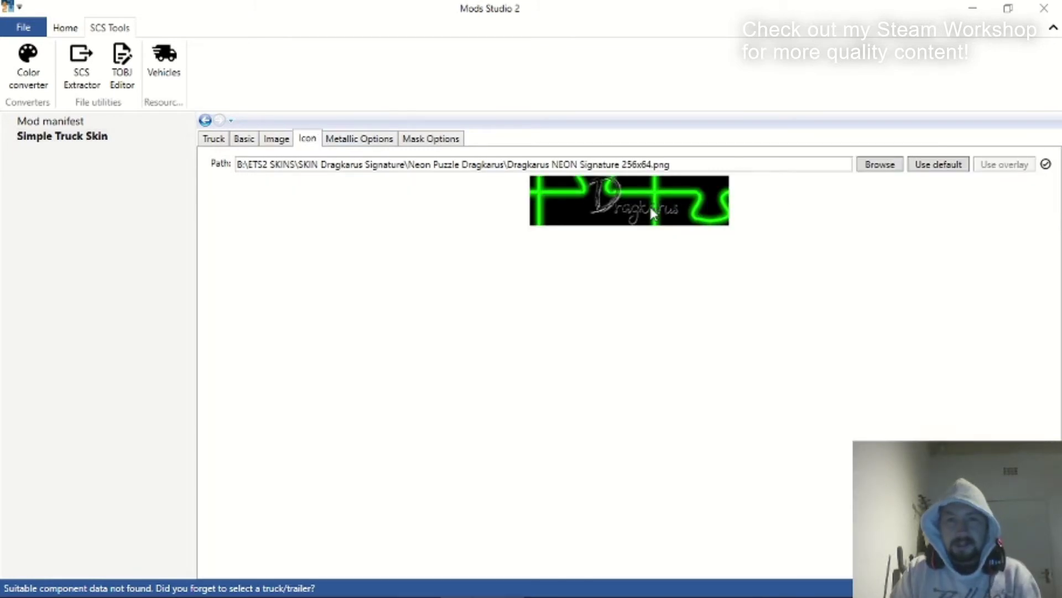
click(365, 140)
click(414, 141)
click(367, 140)
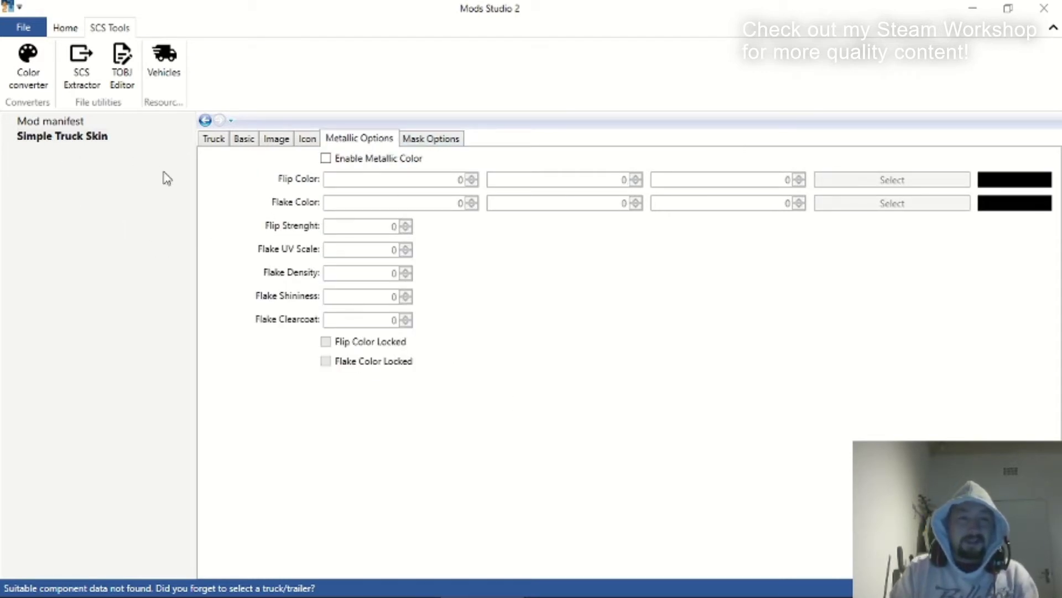
click(214, 142)
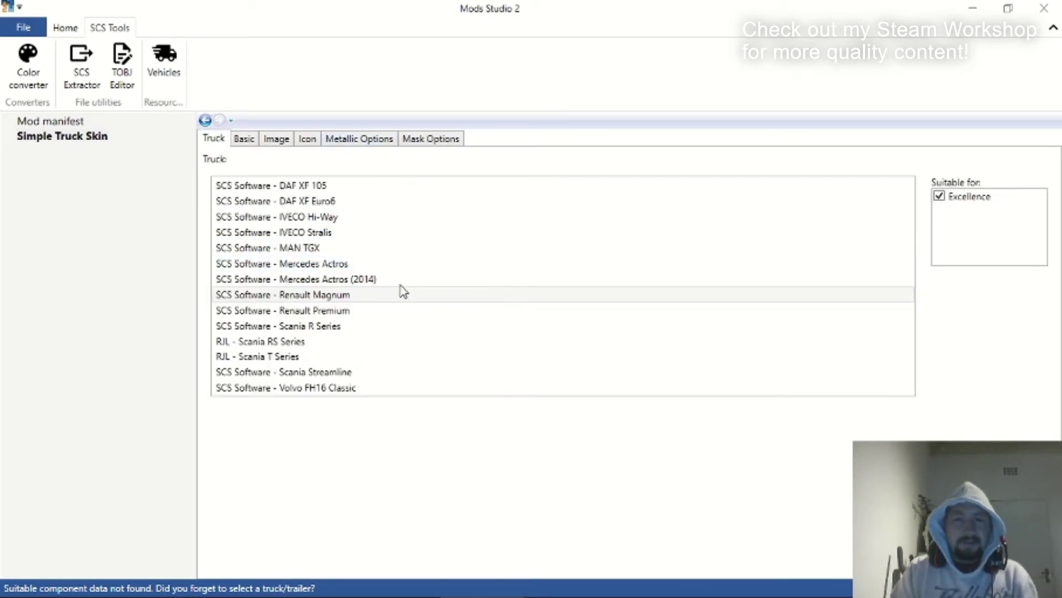
click(244, 140)
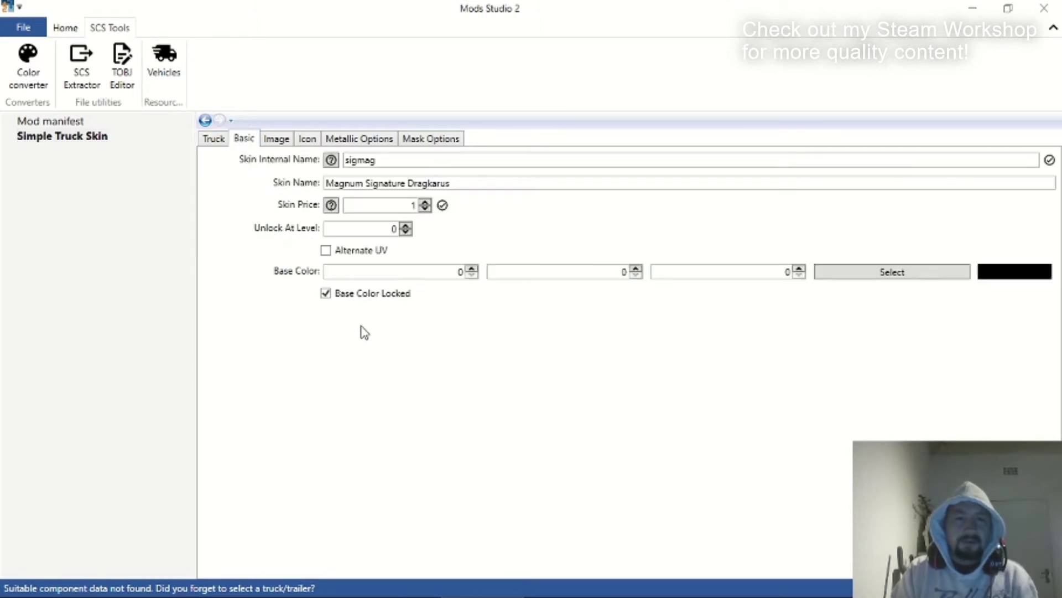
click(278, 140)
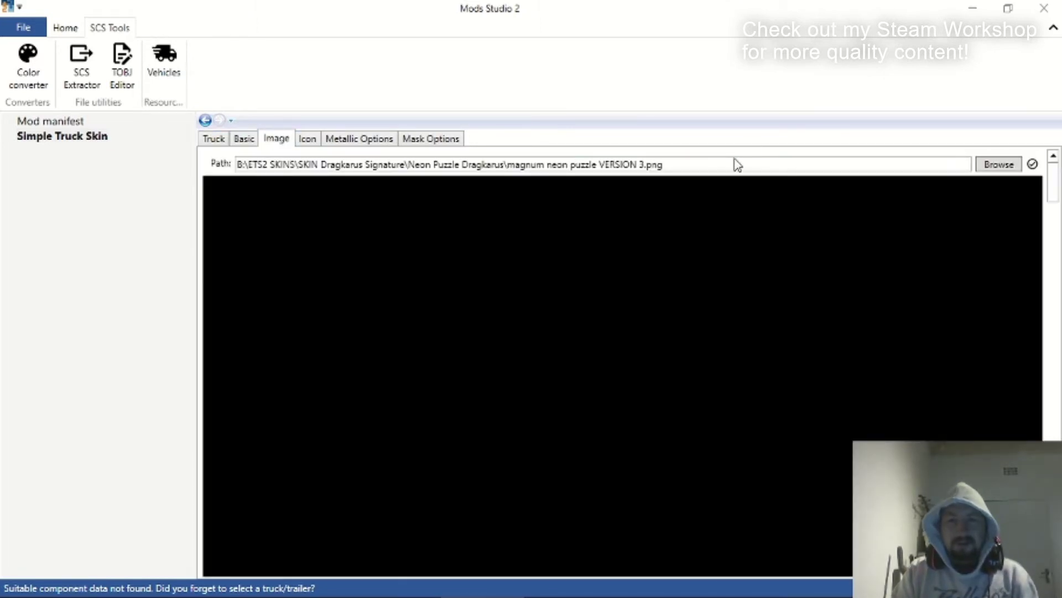
click(308, 139)
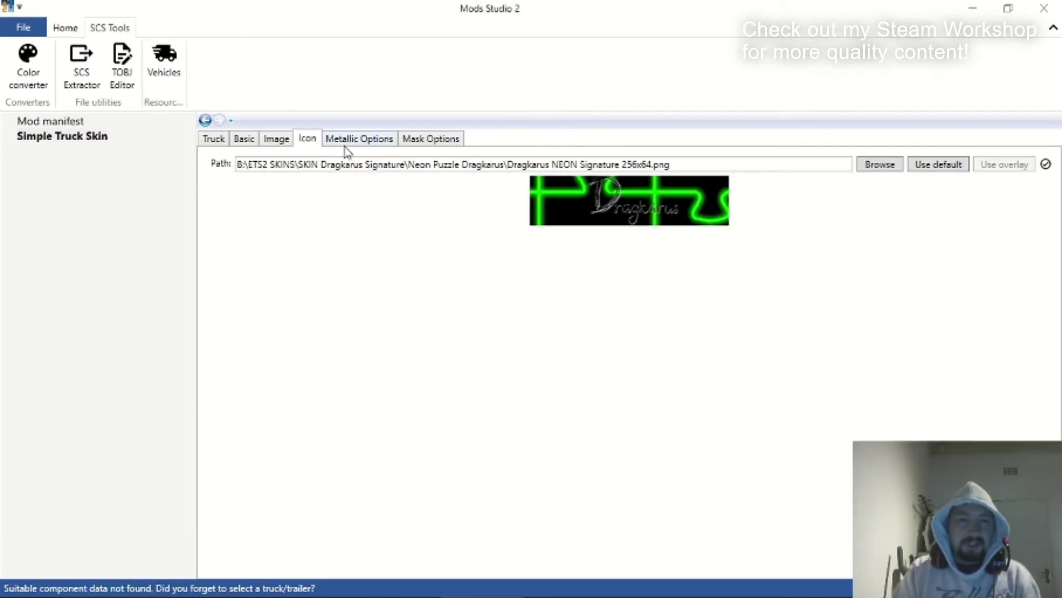
Enter Magnum Signature as the mod name in the mod manifest.
click(25, 122)
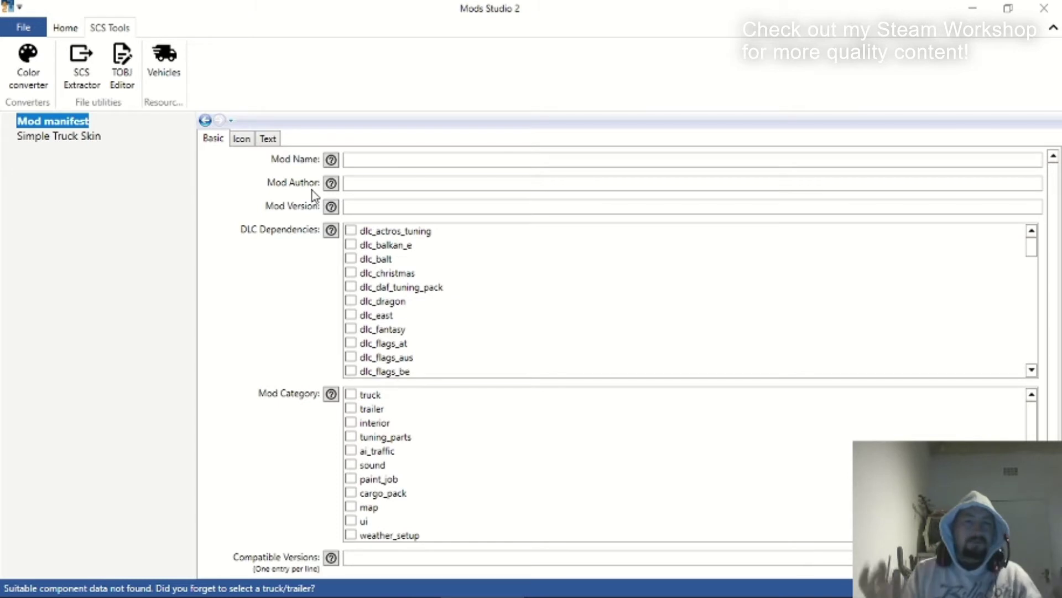
click(367, 161)
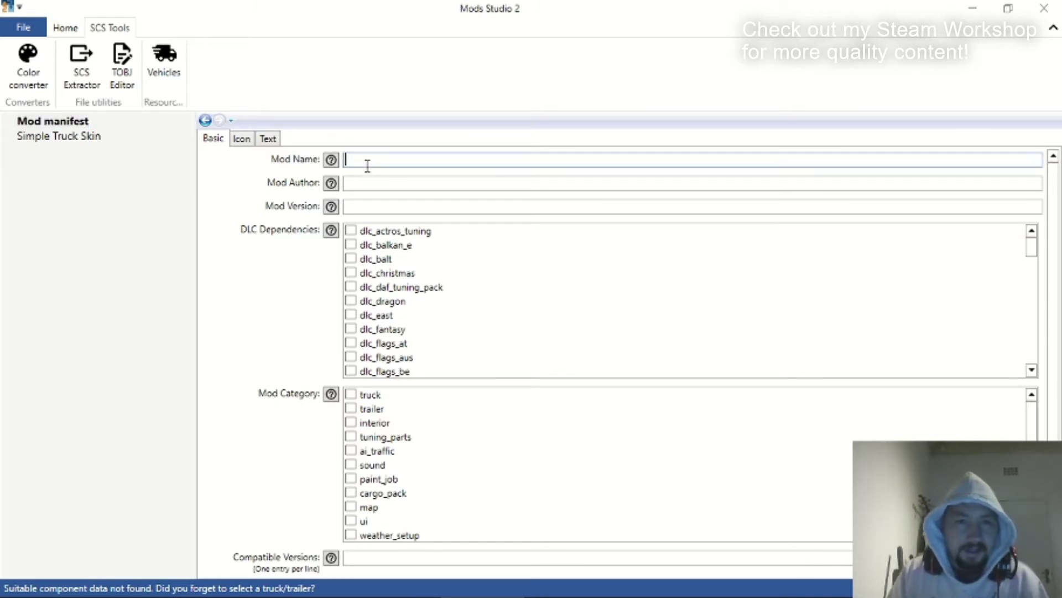
text(Magnum )
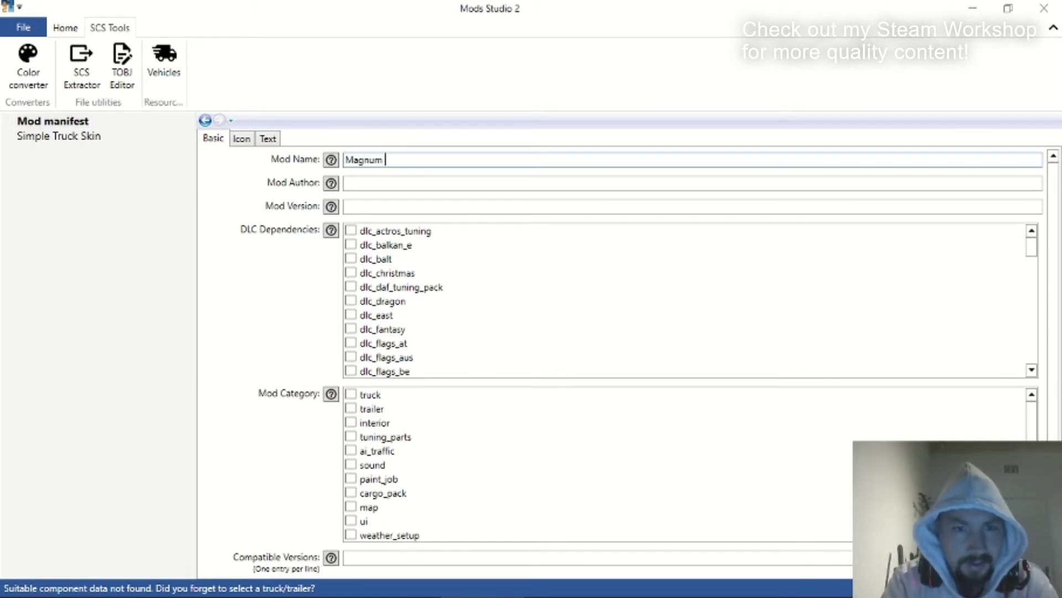
text(Signsture)
key(BackSpace)
key(BackSpace)
key(BackSpace)
key(BackSpace)
key(BackSpace)
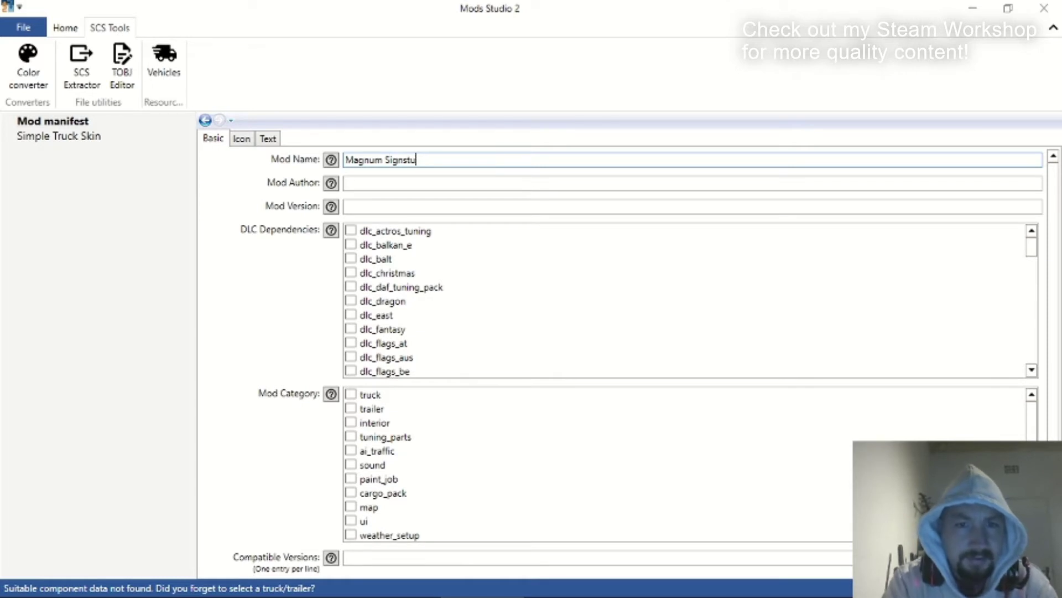
text(ature)
Fill in the mod author's name and set the mod version to 1.0.
key(Tab)
text(Dragk)
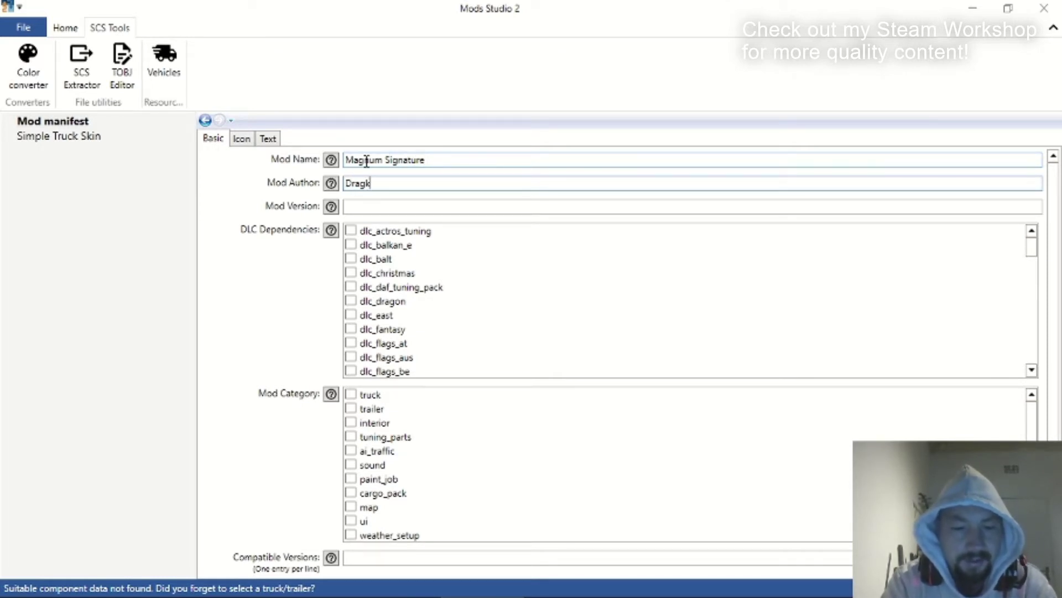
text(arus)
key(Tab)
text(1.0)
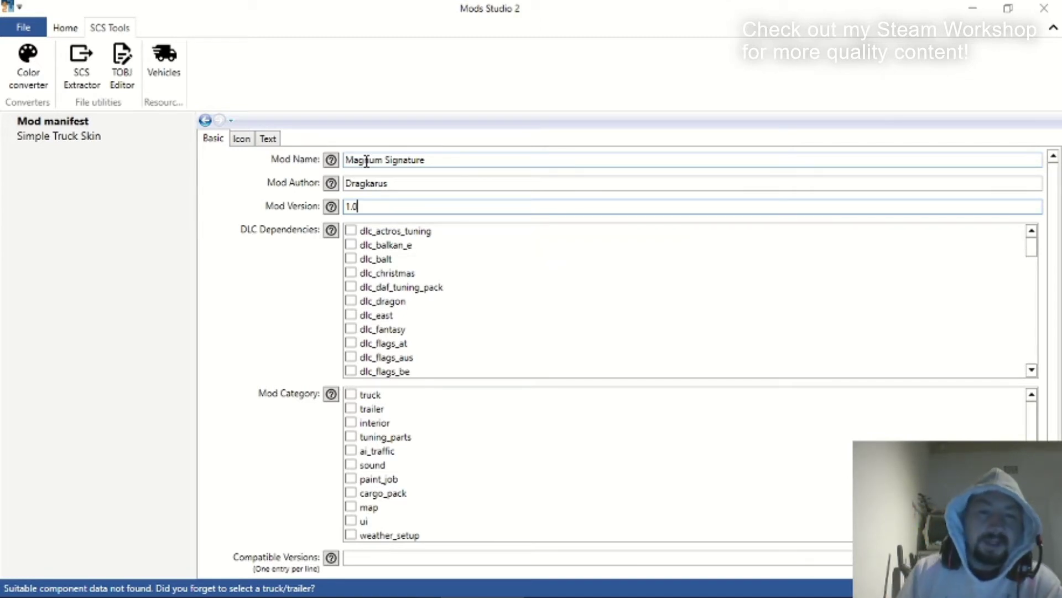
Mark dlc_flags_bg as a DLC dependency of the mod.
scroll(432, 318, down, 3)
scroll(431, 314, down, 4)
scroll(430, 314, up, 6)
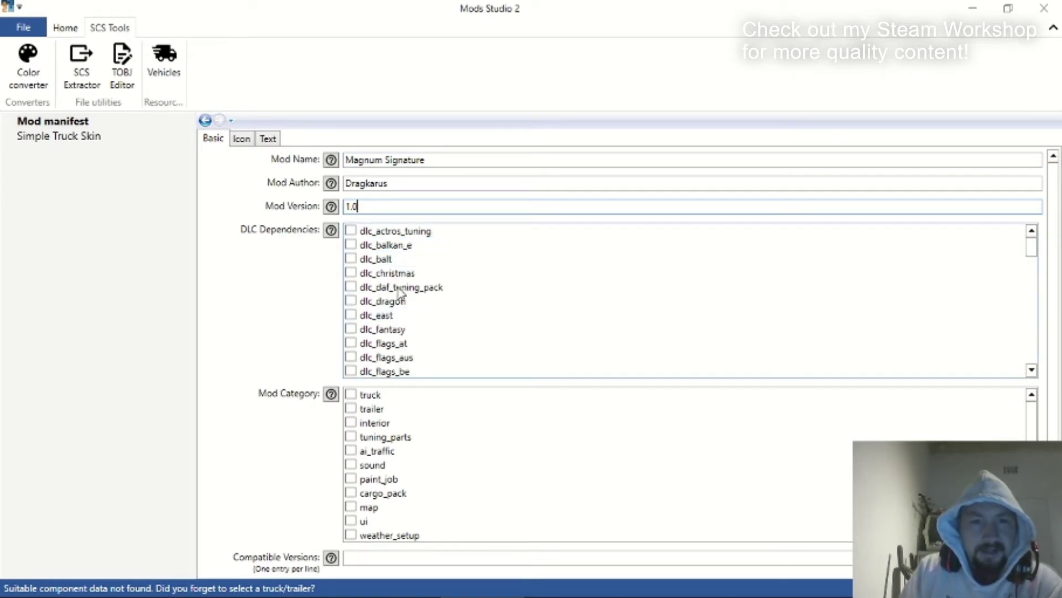
scroll(428, 291, down, 15)
scroll(429, 292, down, 8)
drag(1029, 365, 1027, 235)
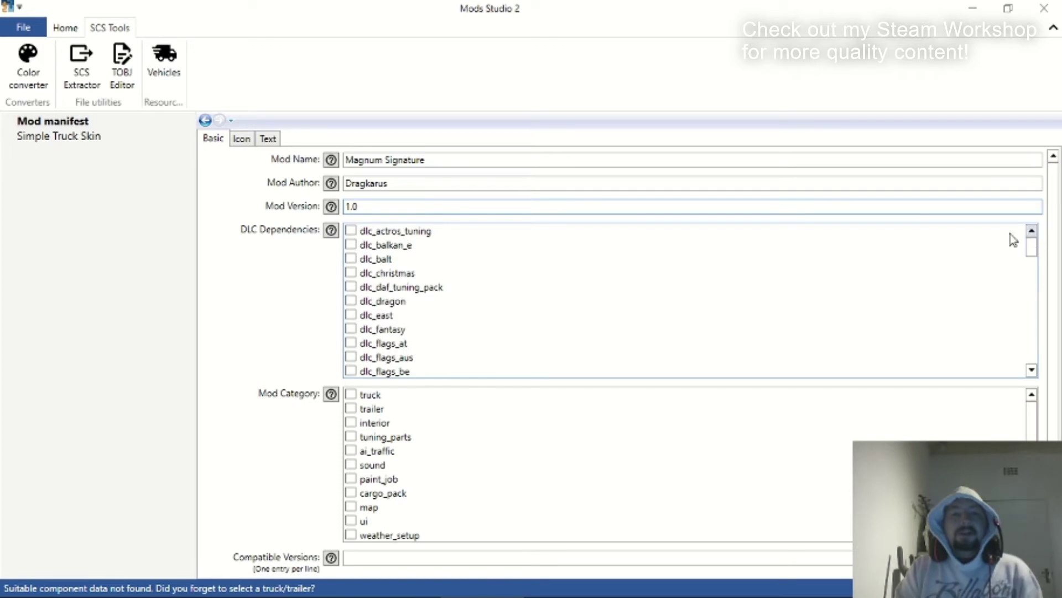
drag(1031, 237, 1031, 257)
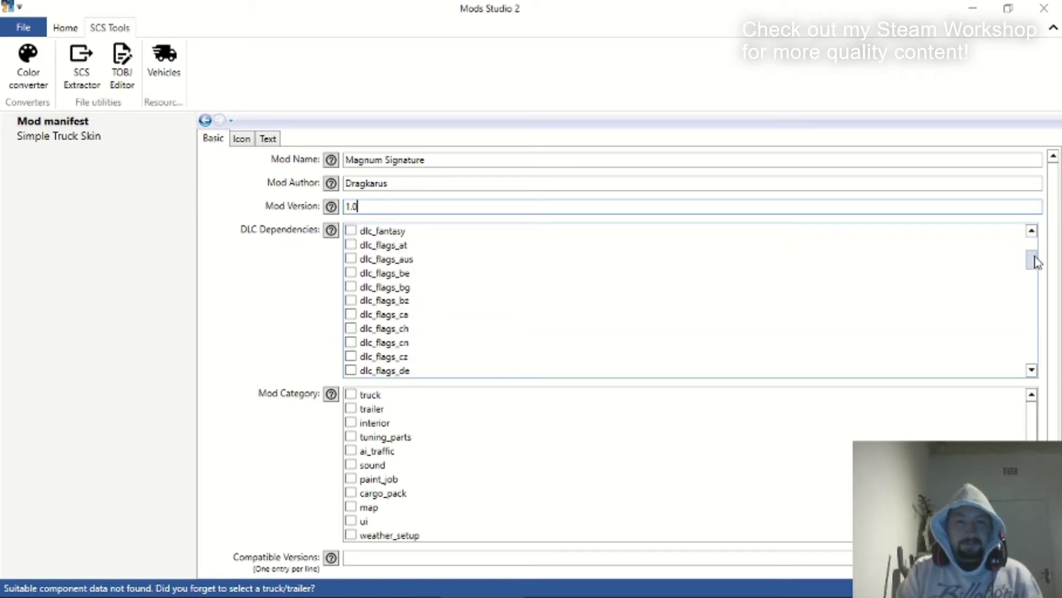
click(470, 290)
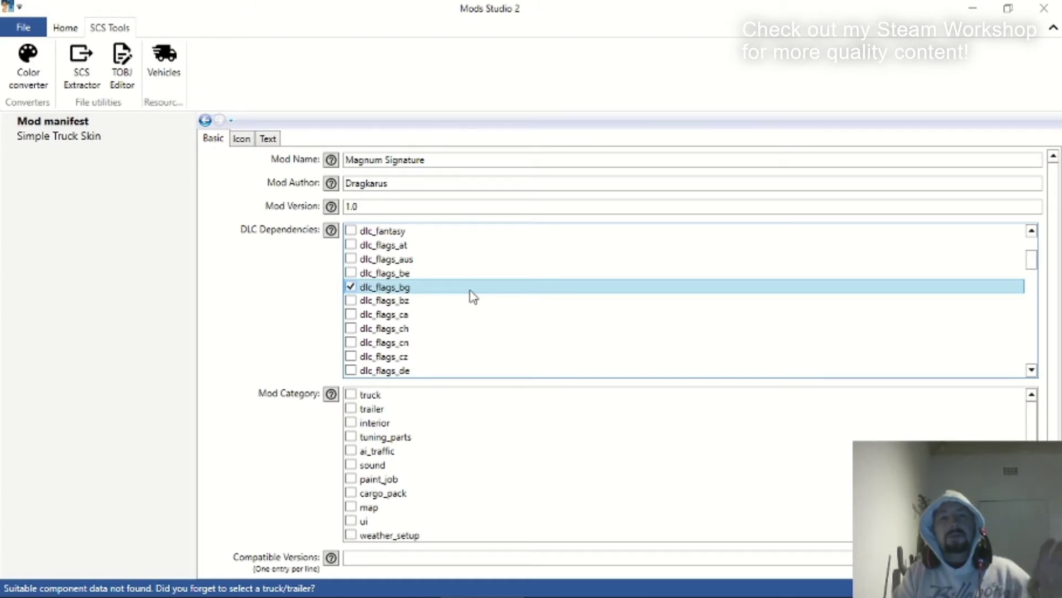
Clear dlc_flags_bg from the mod's DLC dependencies.
click(470, 290)
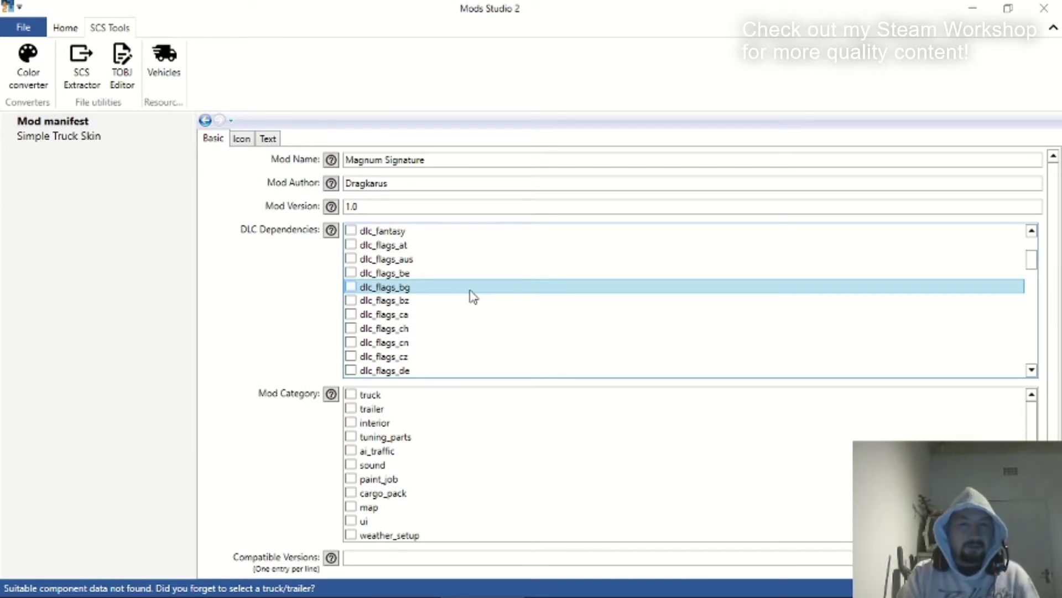
scroll(462, 331, down, 4)
scroll(462, 331, down, 10)
click(420, 286)
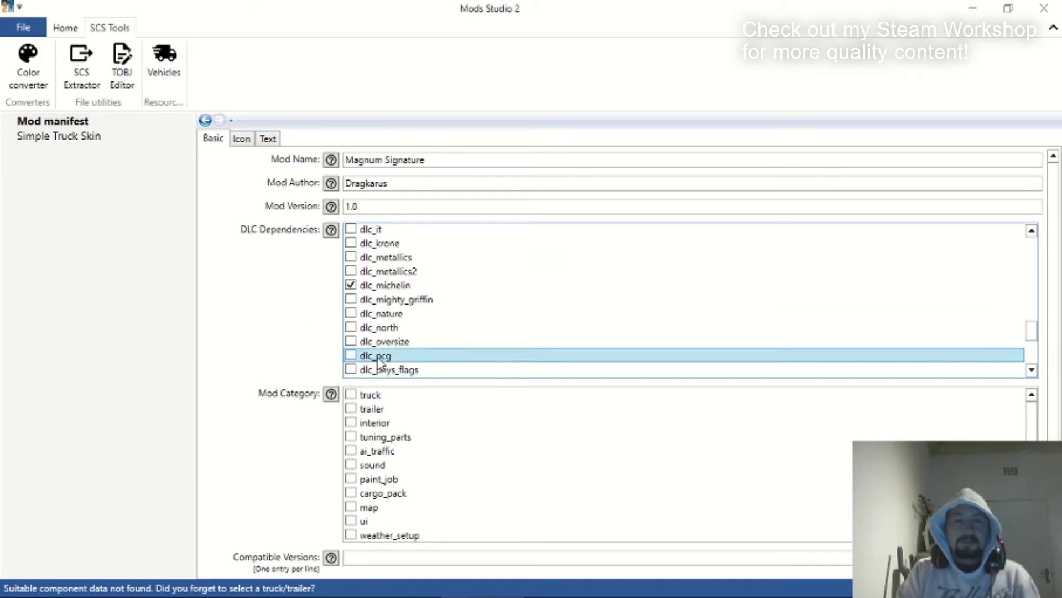
click(352, 286)
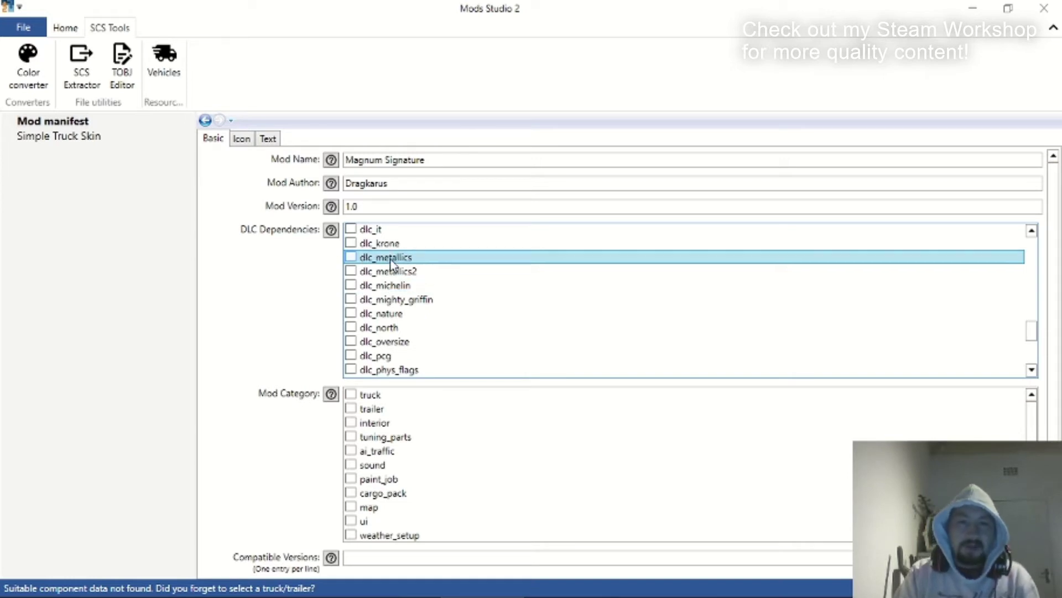
scroll(495, 311, up, 15)
scroll(494, 311, up, 5)
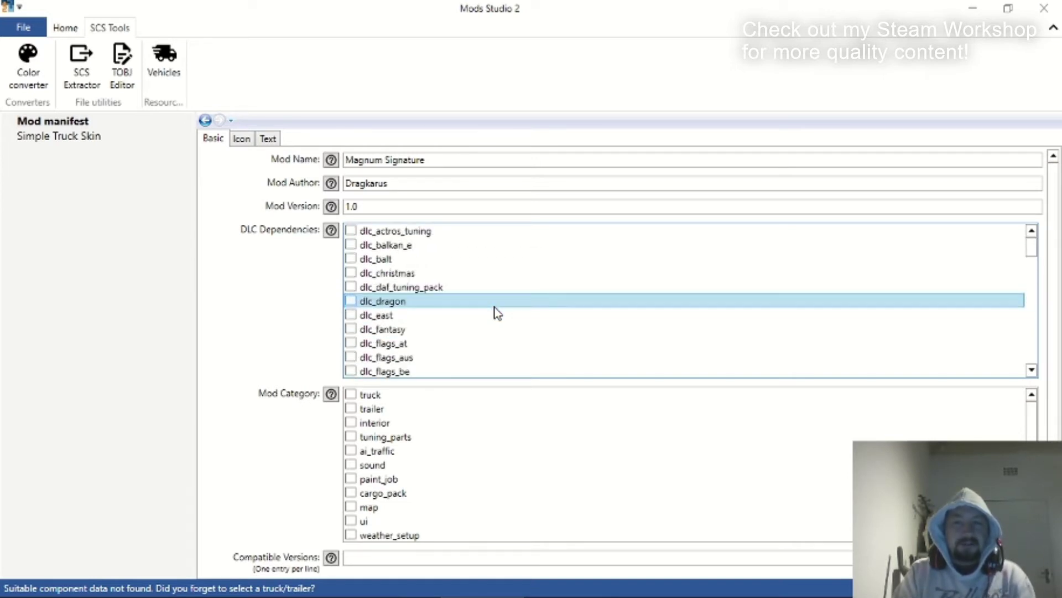
scroll(491, 310, down, 10)
scroll(494, 313, down, 10)
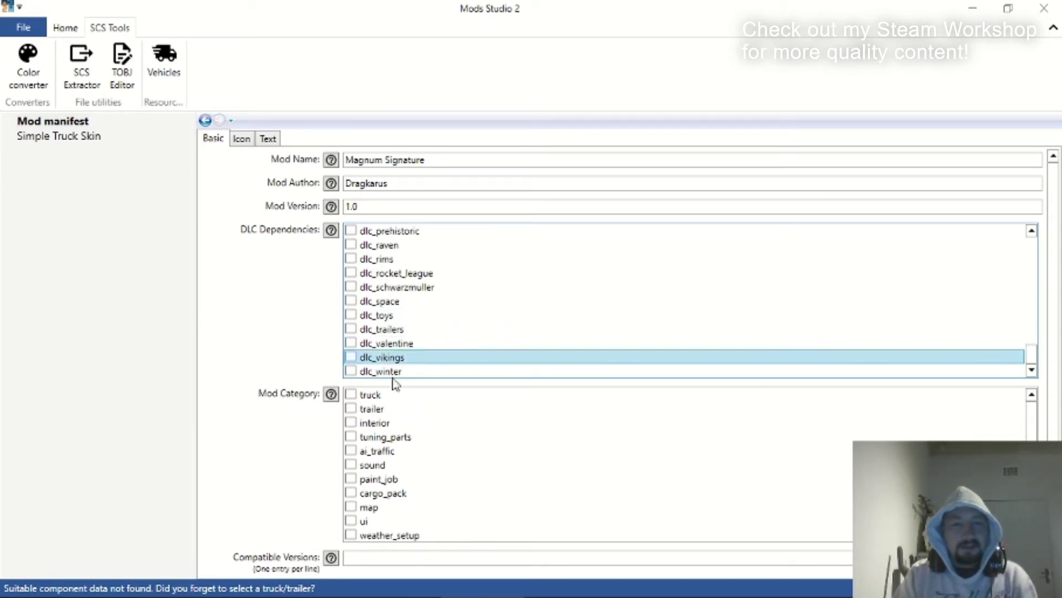
Set the mod category to truck and paint_job, leaving the compatible versions blank.
click(351, 394)
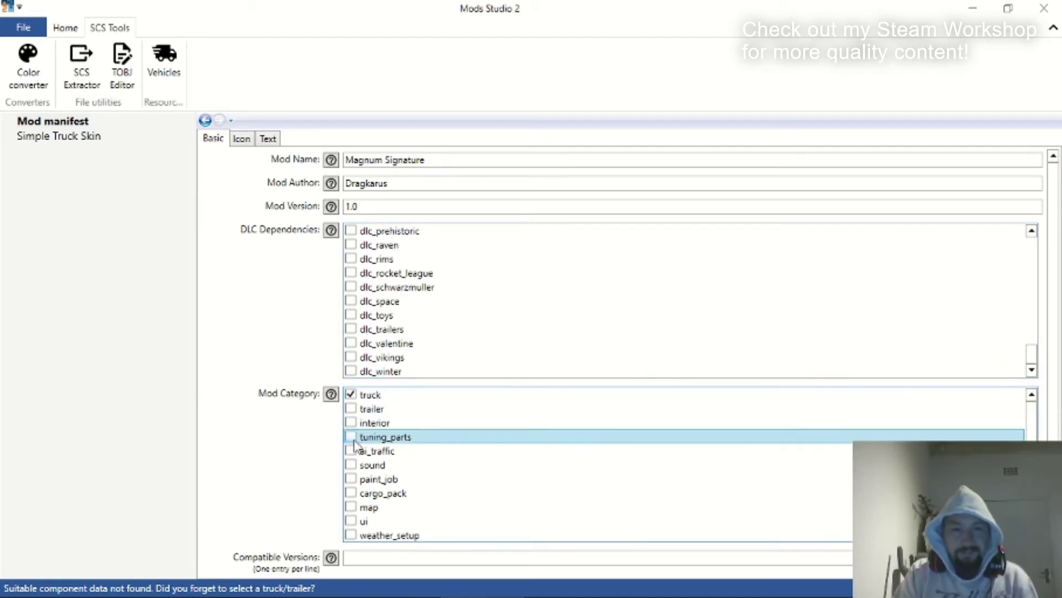
click(351, 479)
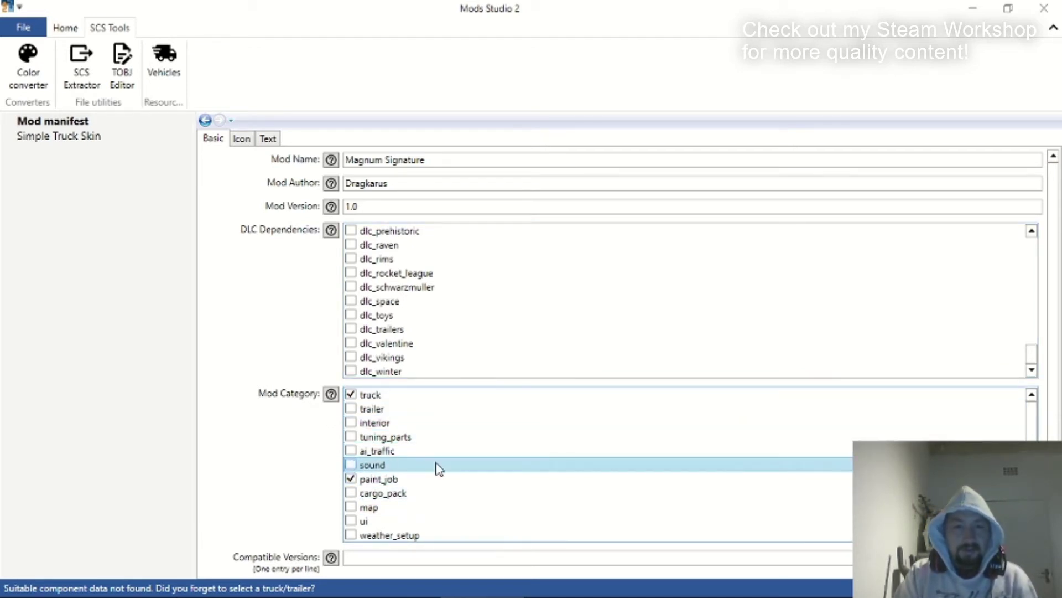
scroll(436, 467, down, 3)
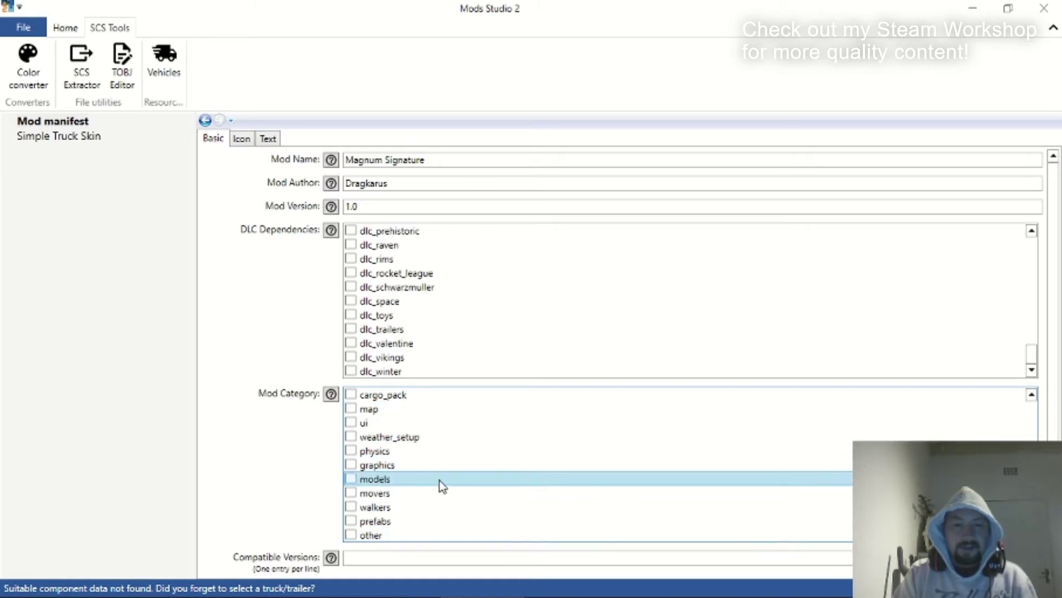
scroll(437, 481, up, 3)
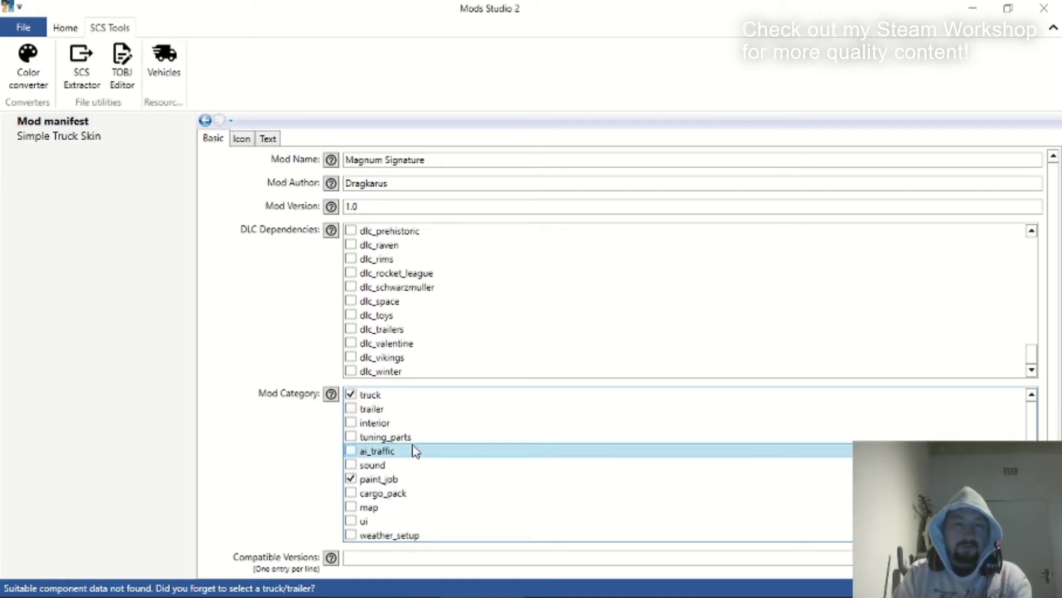
click(370, 556)
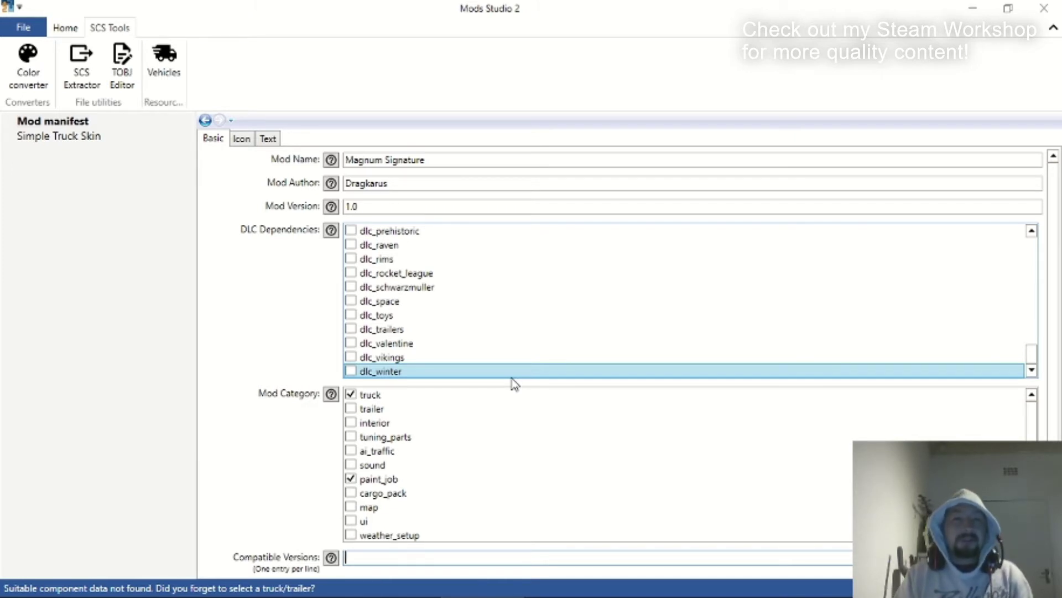
Set the mod manifest's icon to Dragkarus NEON Signature 276x162.jpg from the Neon Puzzle Dragkarus folder.
click(243, 140)
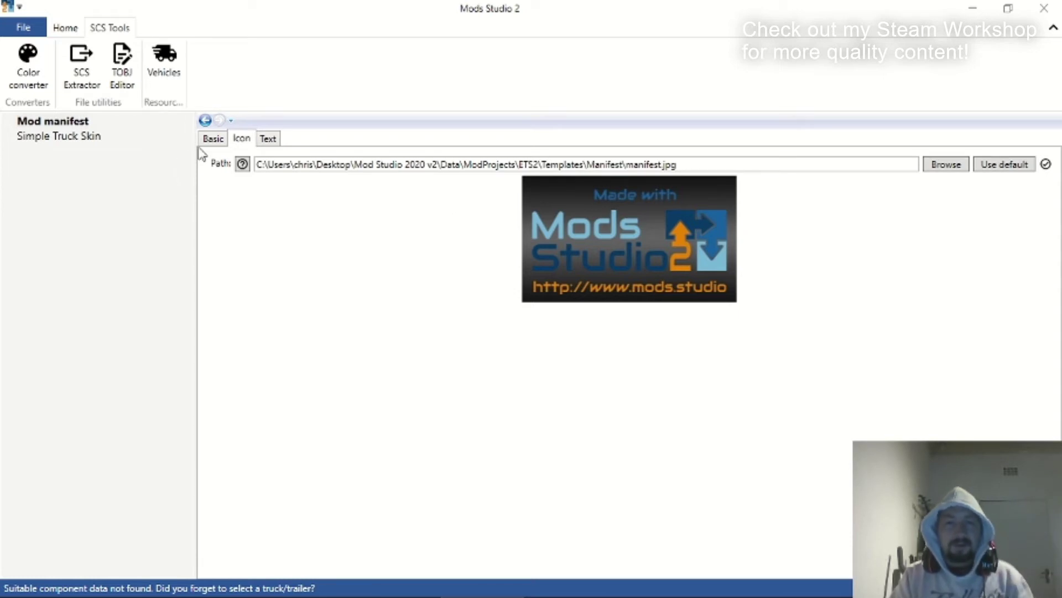
click(946, 165)
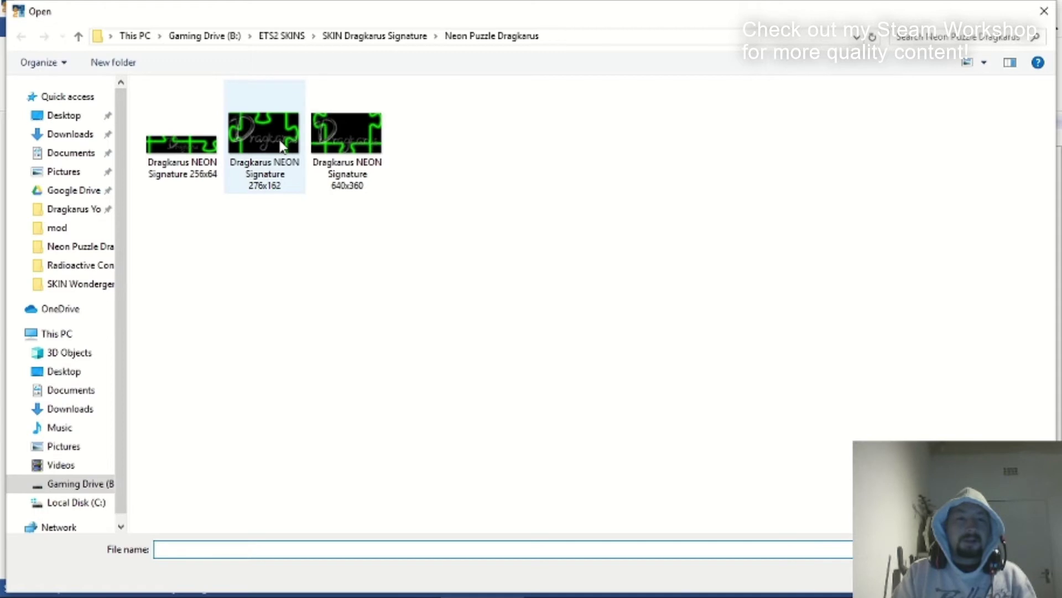
double_click(318, 132)
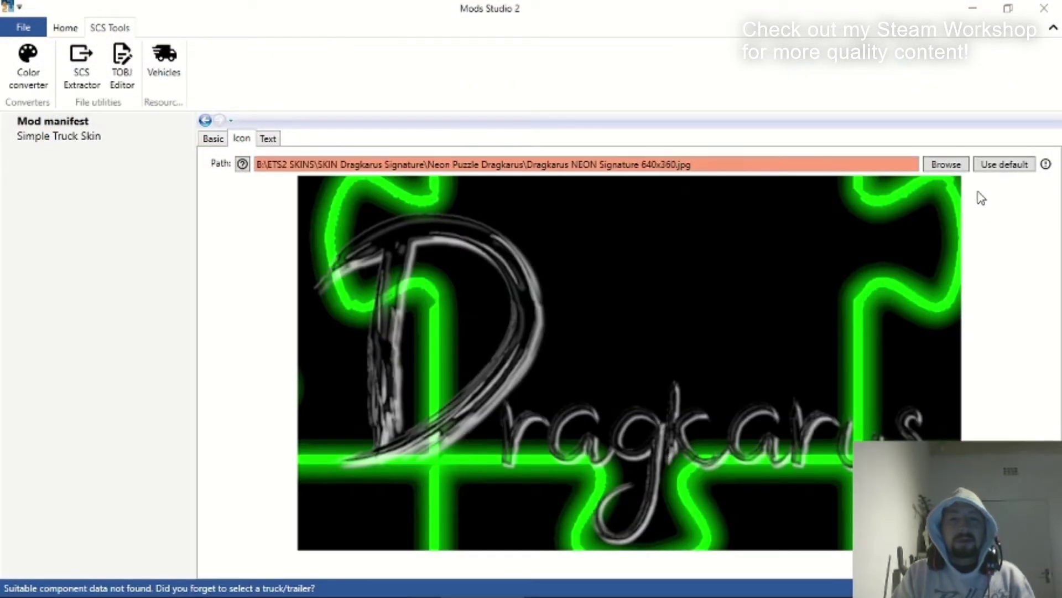
click(950, 166)
double_click(256, 121)
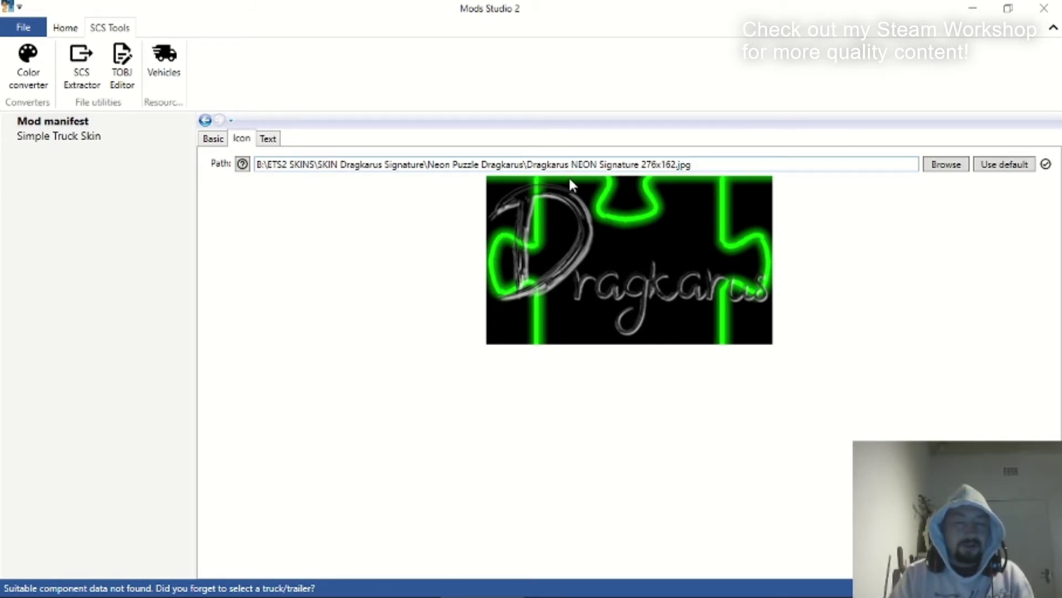
Enter "Testing 123456789" as the mod description in the manifest.
click(267, 138)
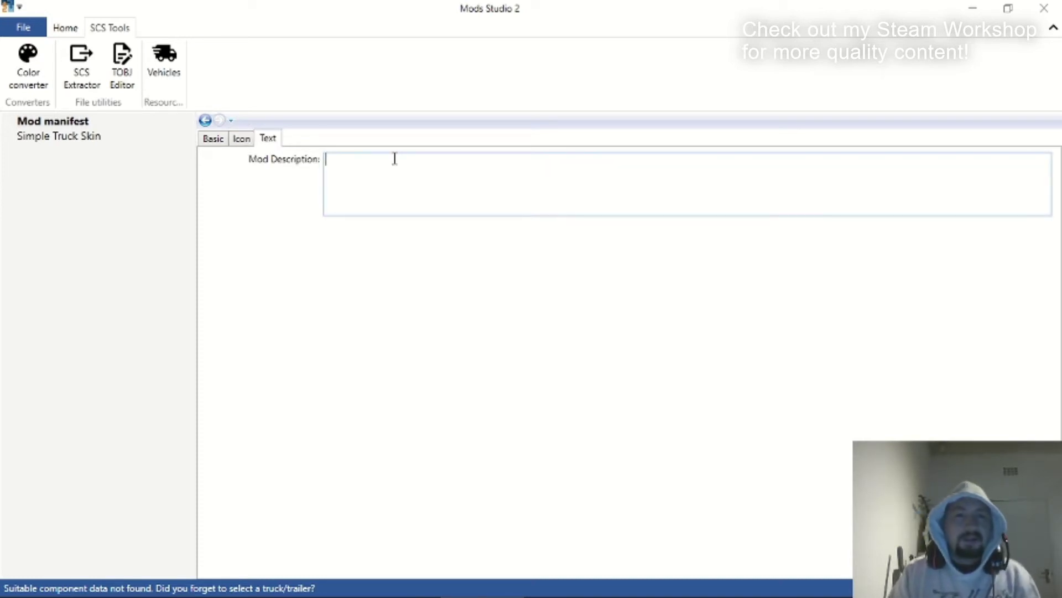
click(395, 159)
text(Testing)
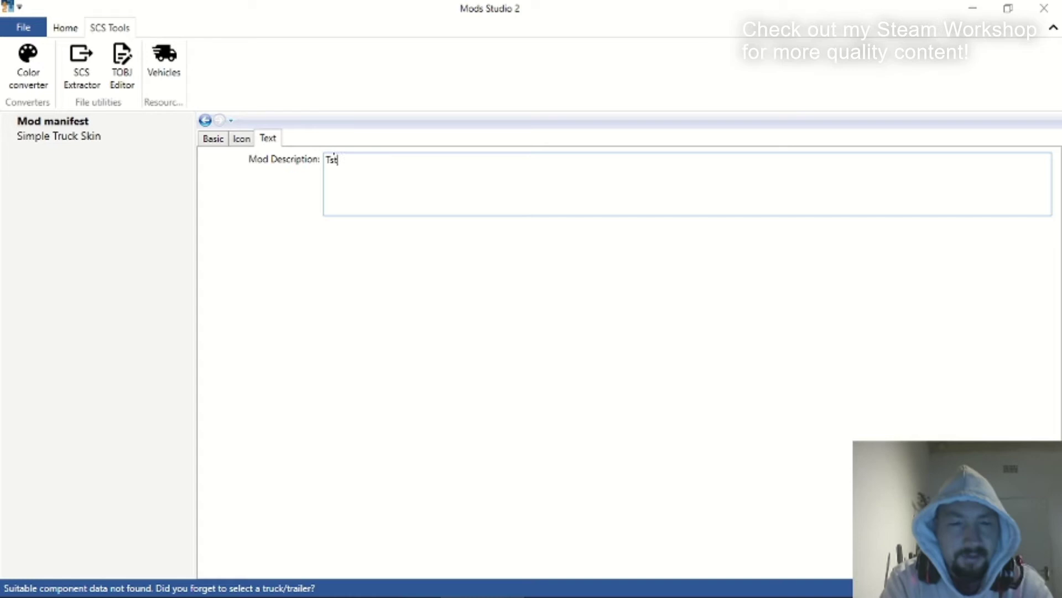
key(BackSpace)
key(BackSpace)
key(BackSpace)
key(BackSpace)
key(BackSpace)
text(sting )
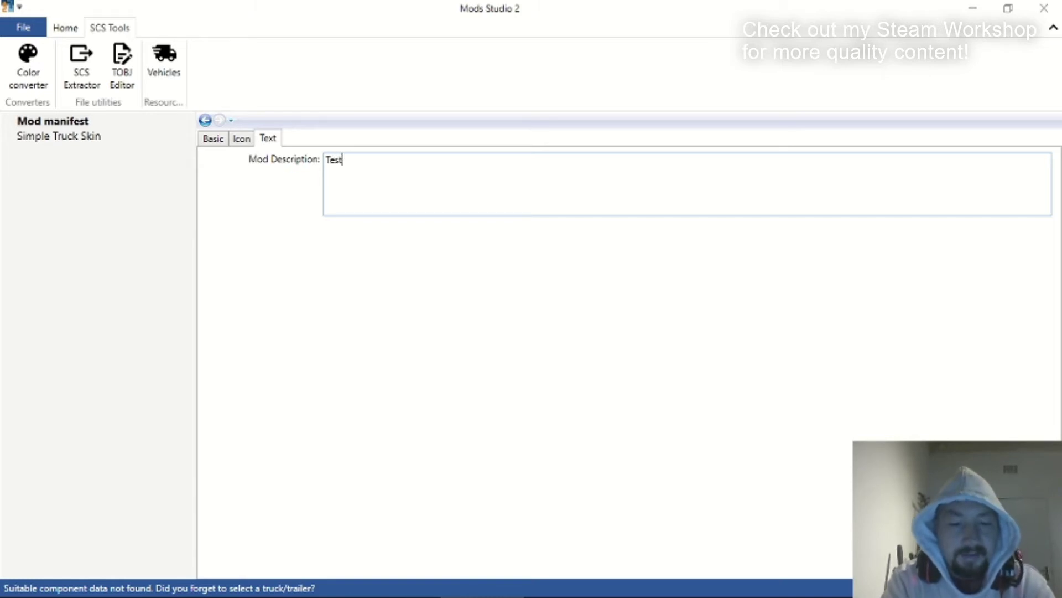
text(123456789)
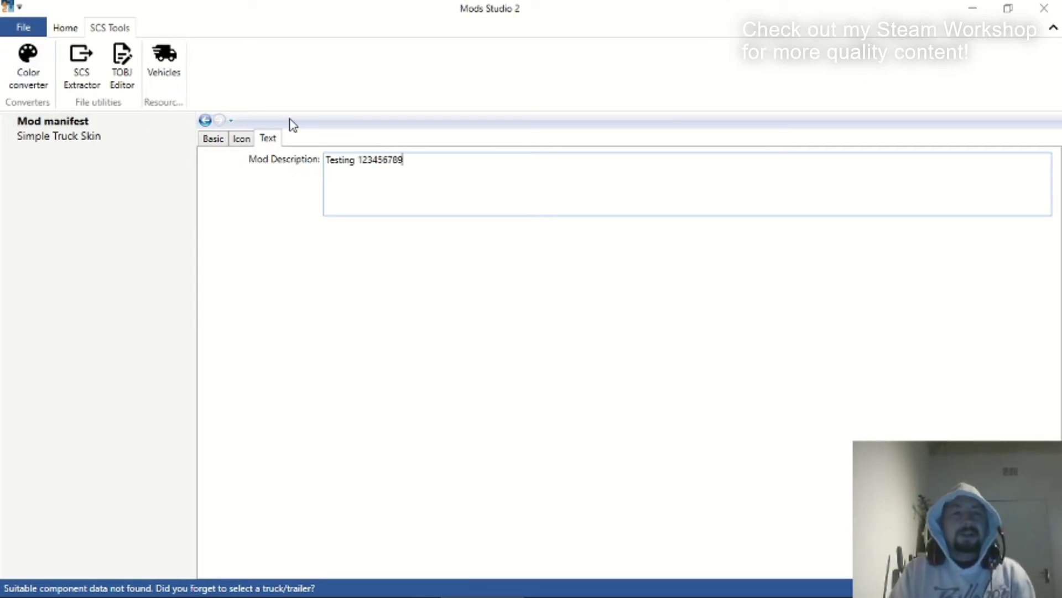
Recheck the manifest's basic settings and the skin's truck choice, and look over the project's export and save options.
click(214, 141)
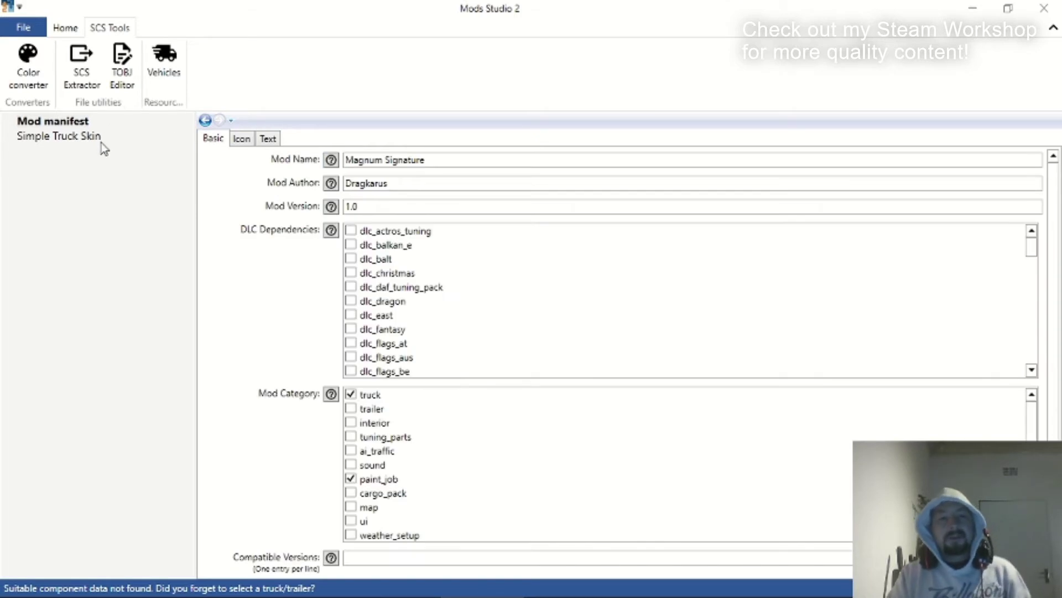
click(100, 139)
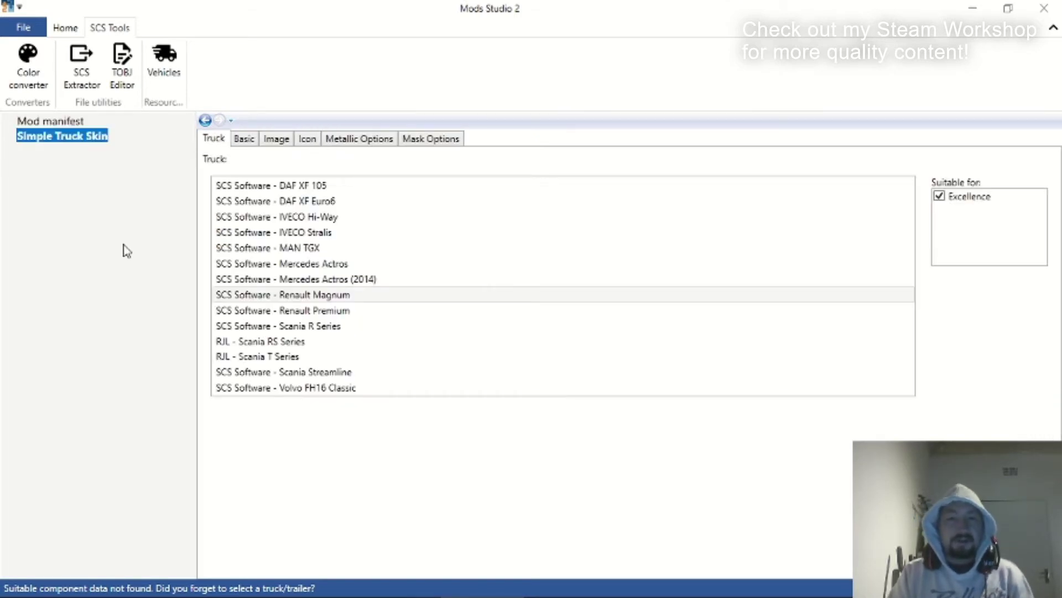
click(23, 28)
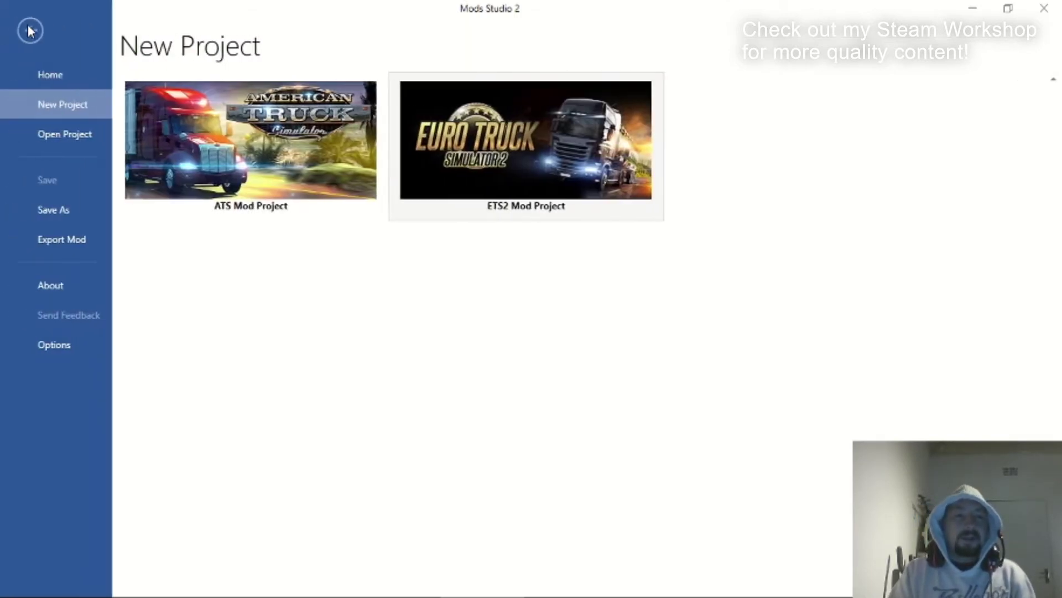
click(75, 246)
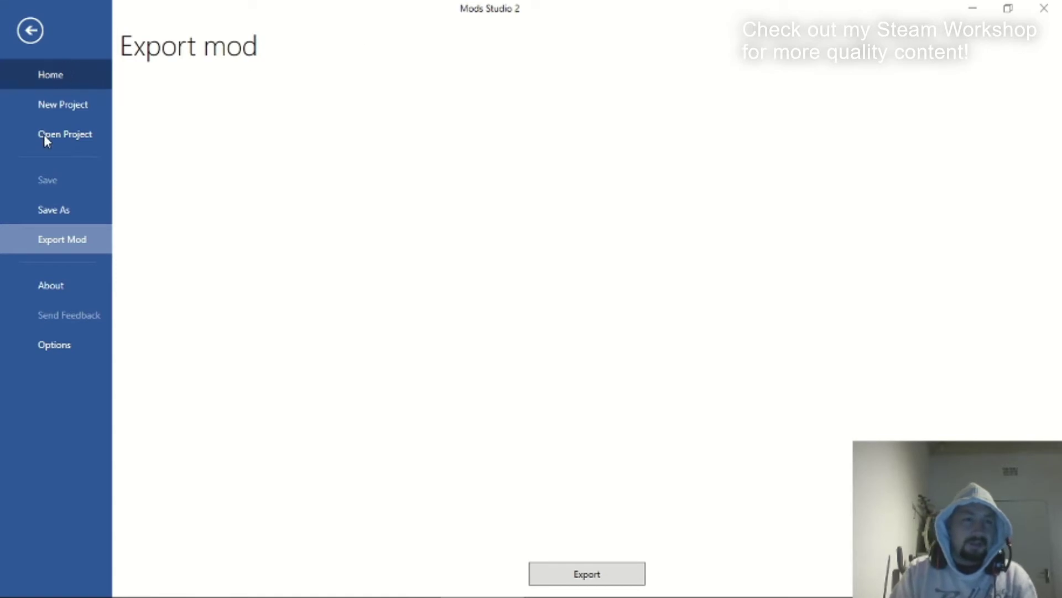
click(83, 221)
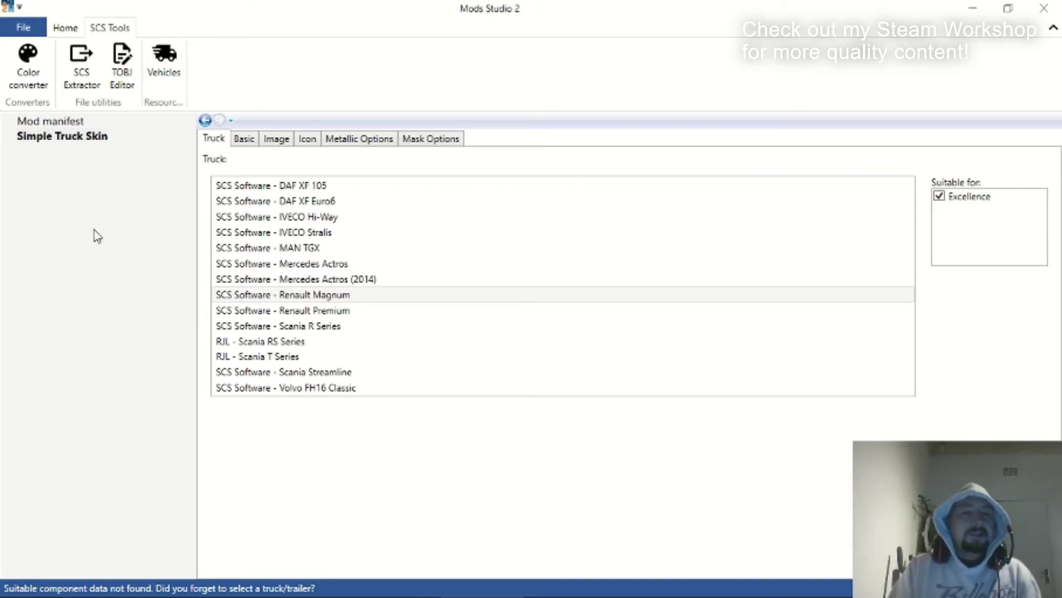
Export the mod as an SCS file named Signature Skin Test into the mod folder under Documents\Euro Truck Simulator 2.
click(23, 27)
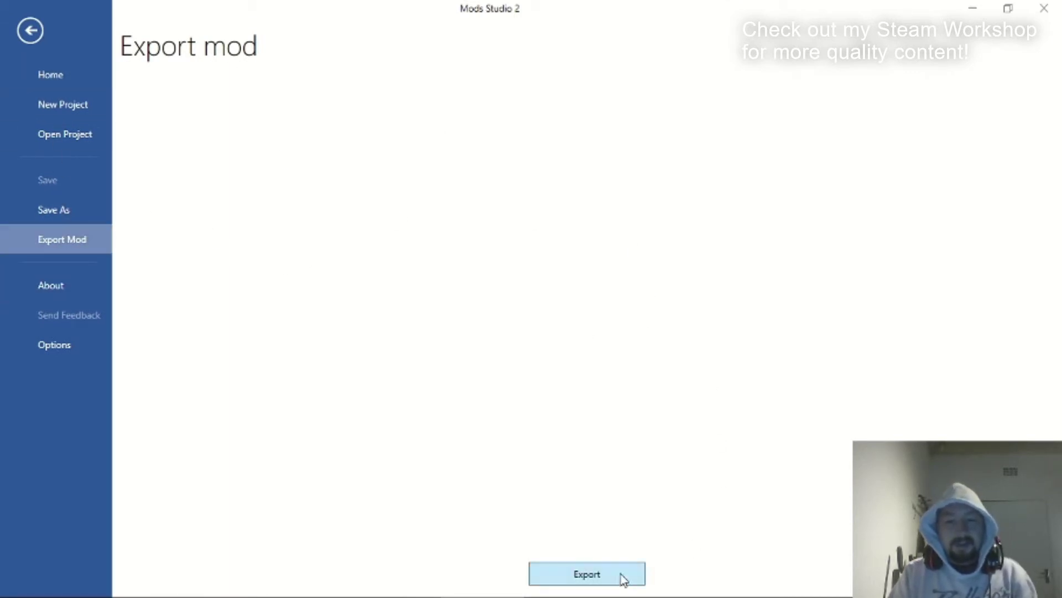
click(572, 573)
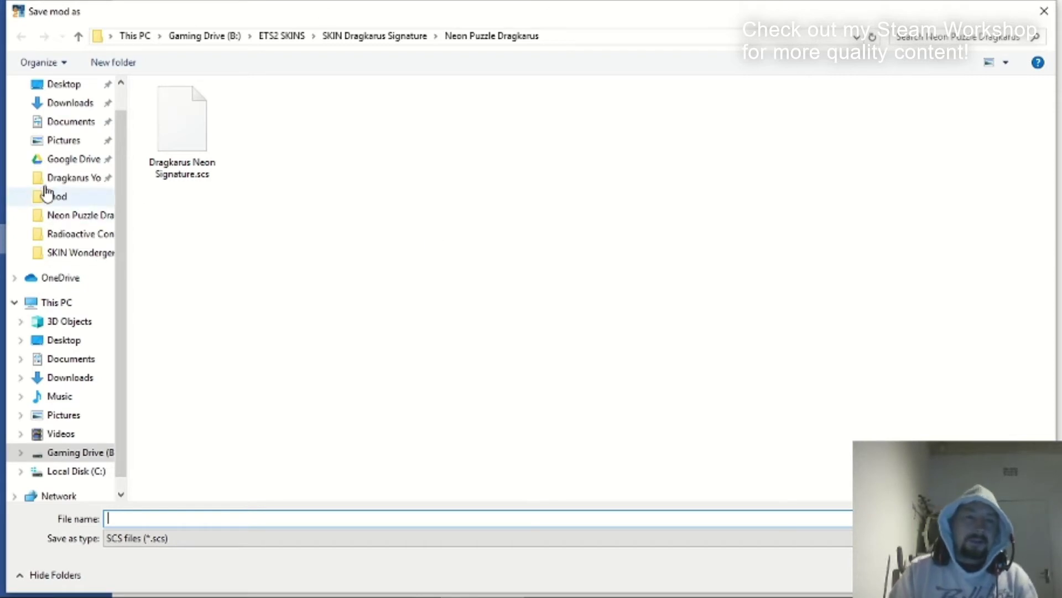
click(63, 123)
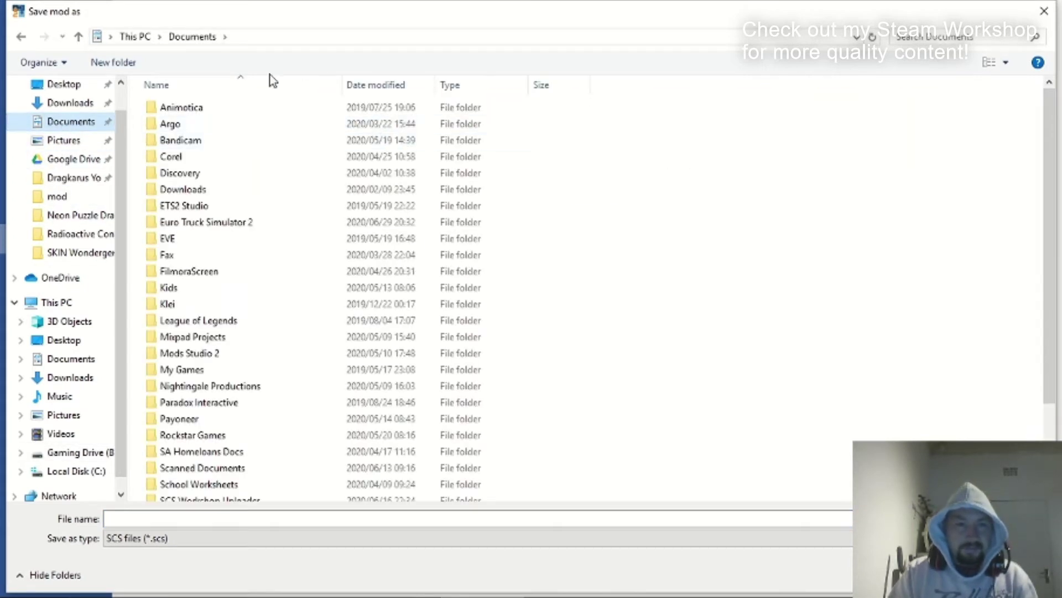
click(256, 223)
double_click(256, 223)
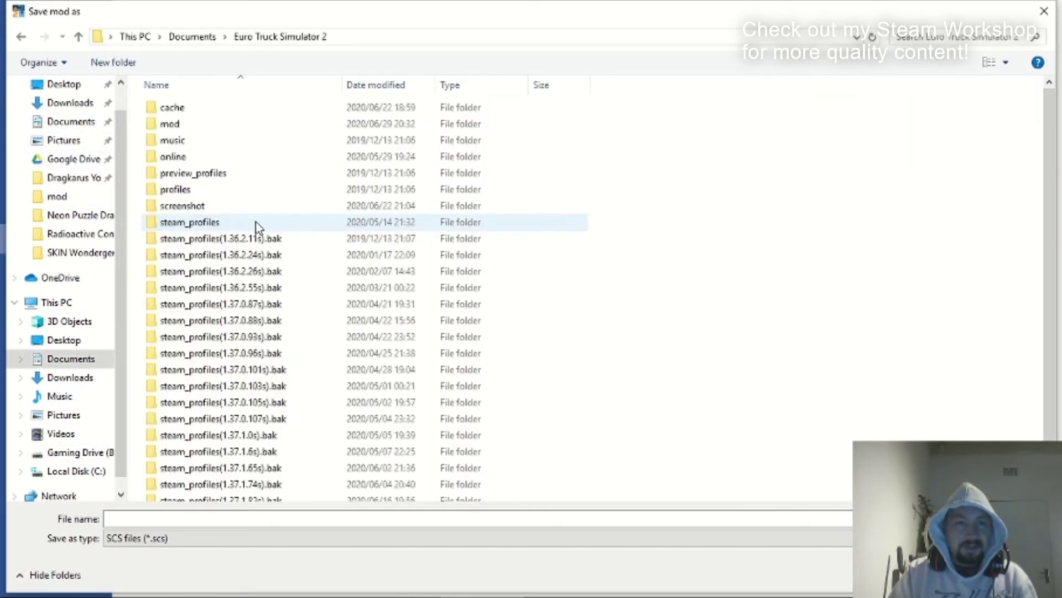
double_click(187, 126)
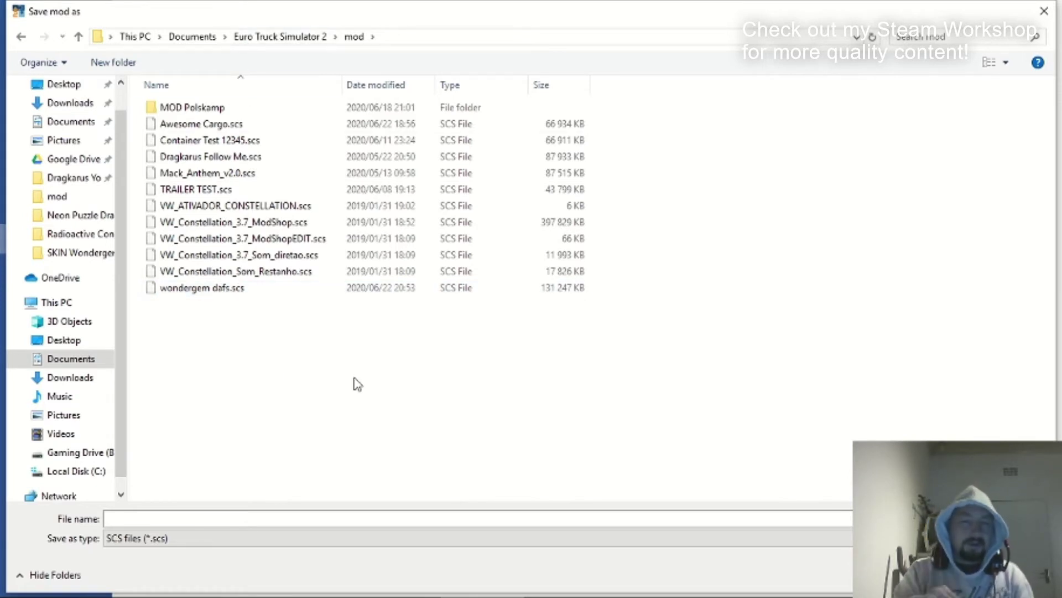
click(288, 520)
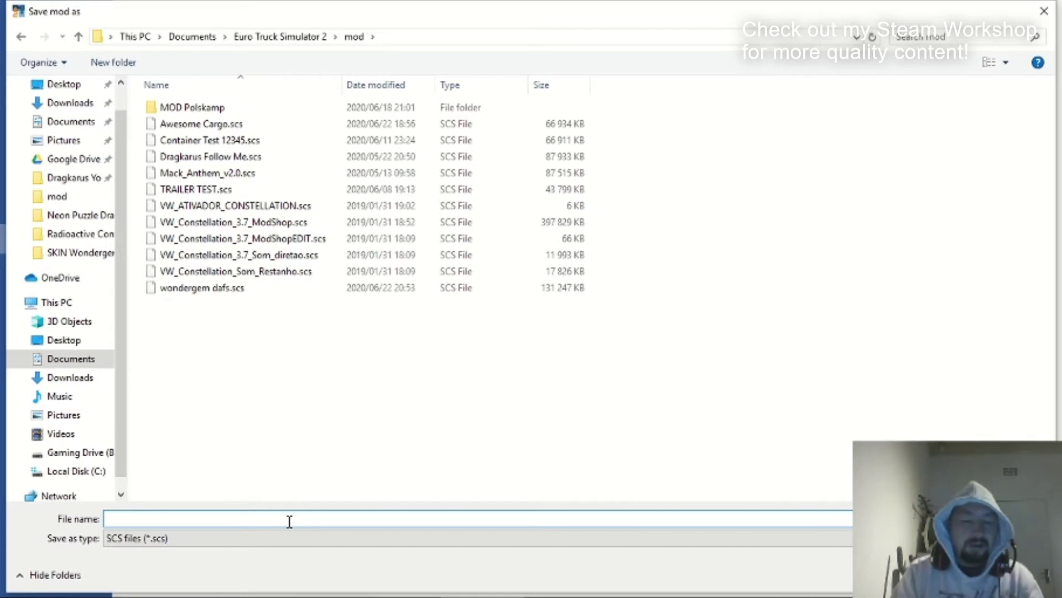
text(Signature)
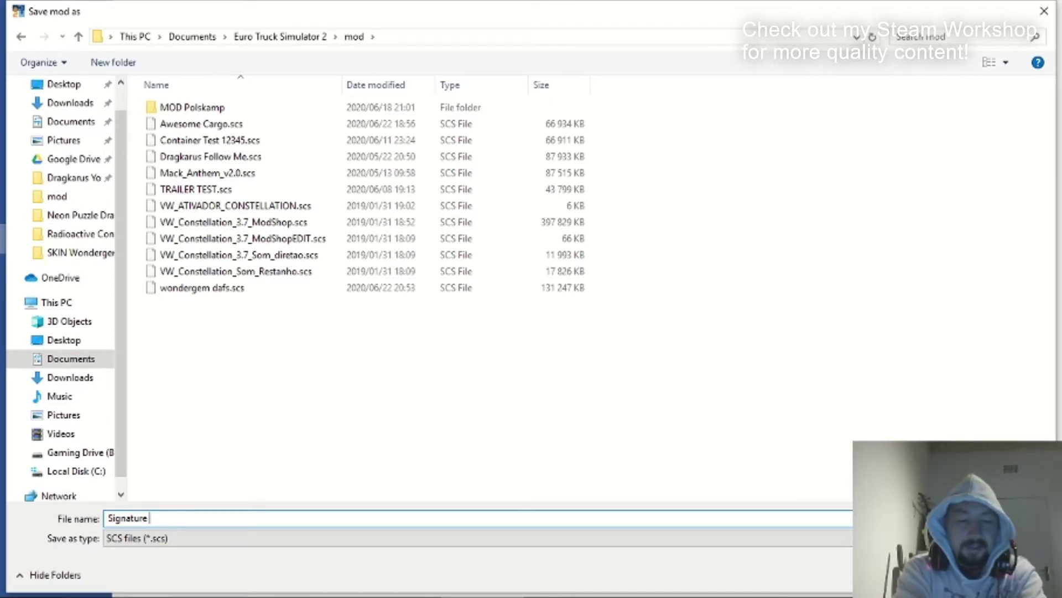
text(Skin Test)
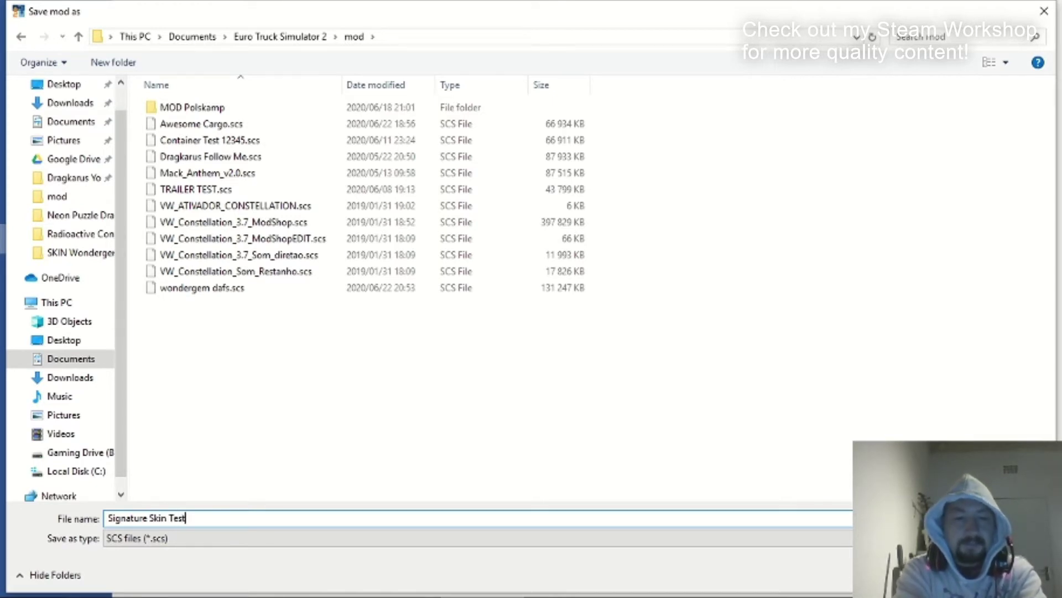
key(Return)
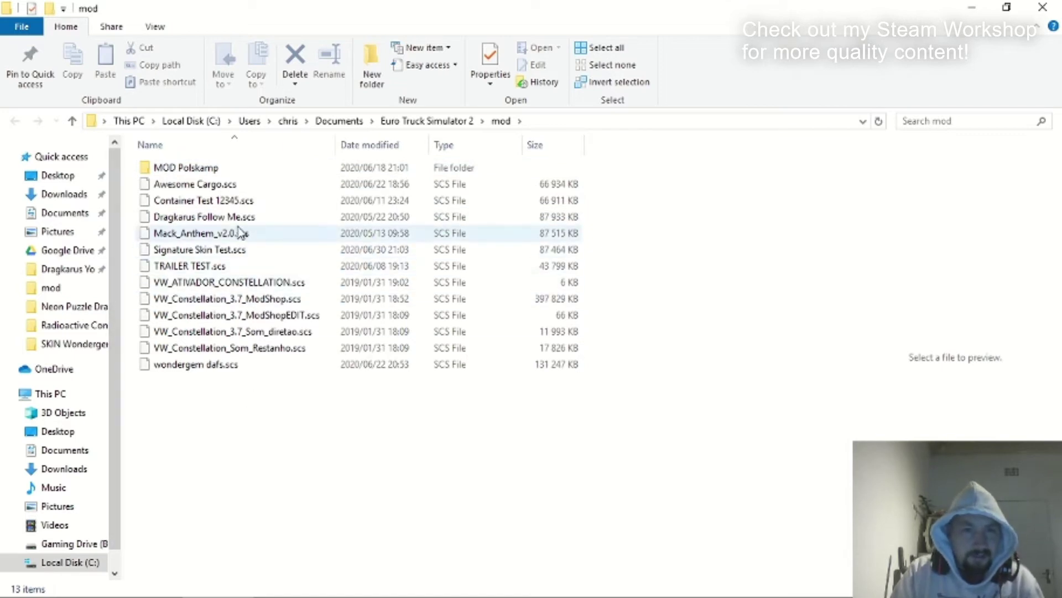
Check the exported Signature Skin Test.scs in the mod folder and launch Euro Truck Simulator 2 from Steam.
click(229, 254)
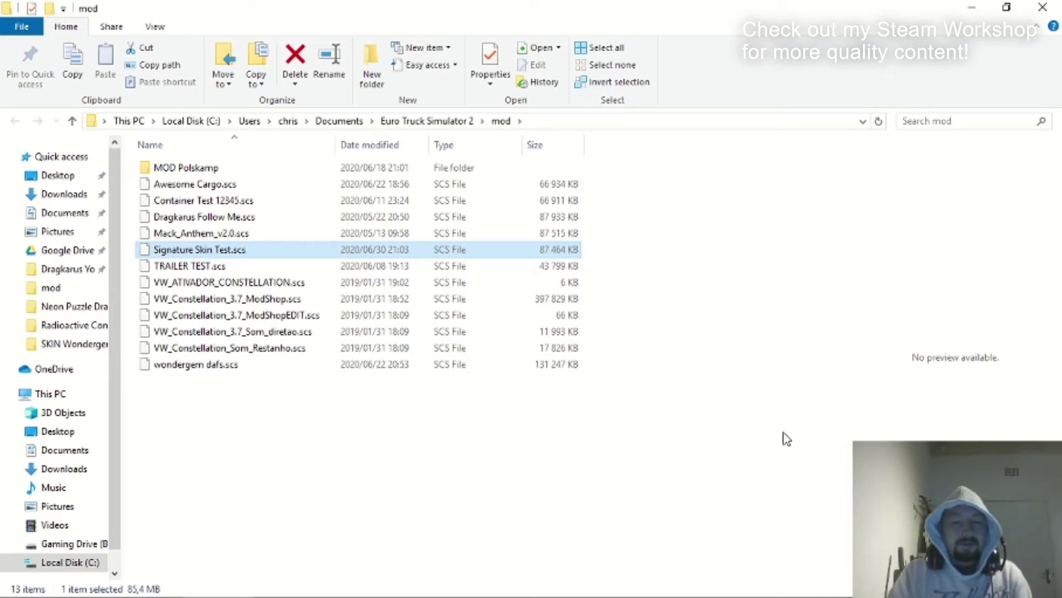
mouse_move(863, 597)
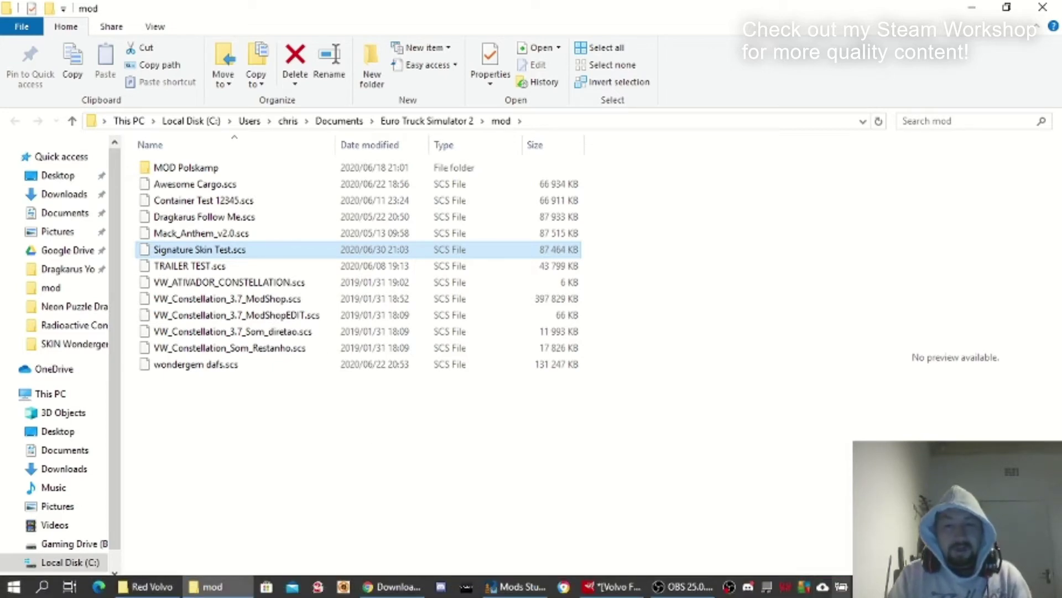
right_click(902, 587)
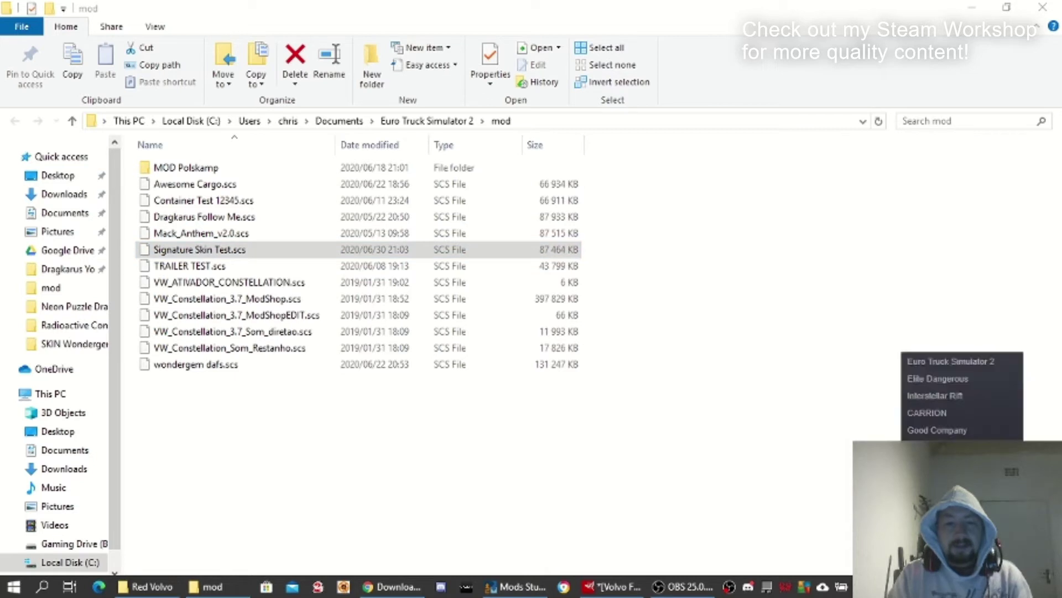
click(940, 363)
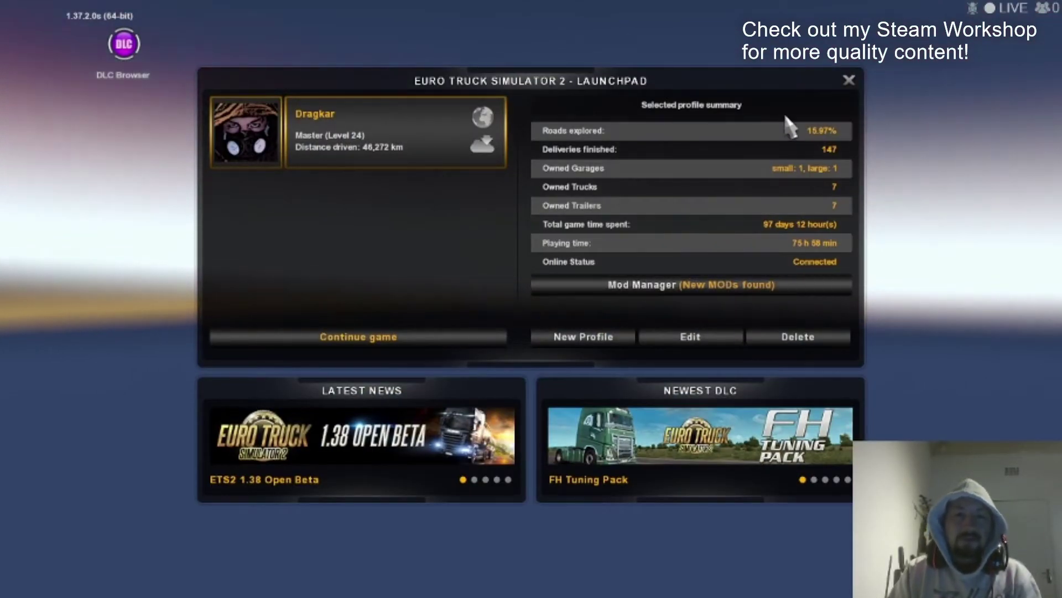
Activate the Magnum Signature mod in the profile's Mod Manager and confirm the changes.
click(714, 287)
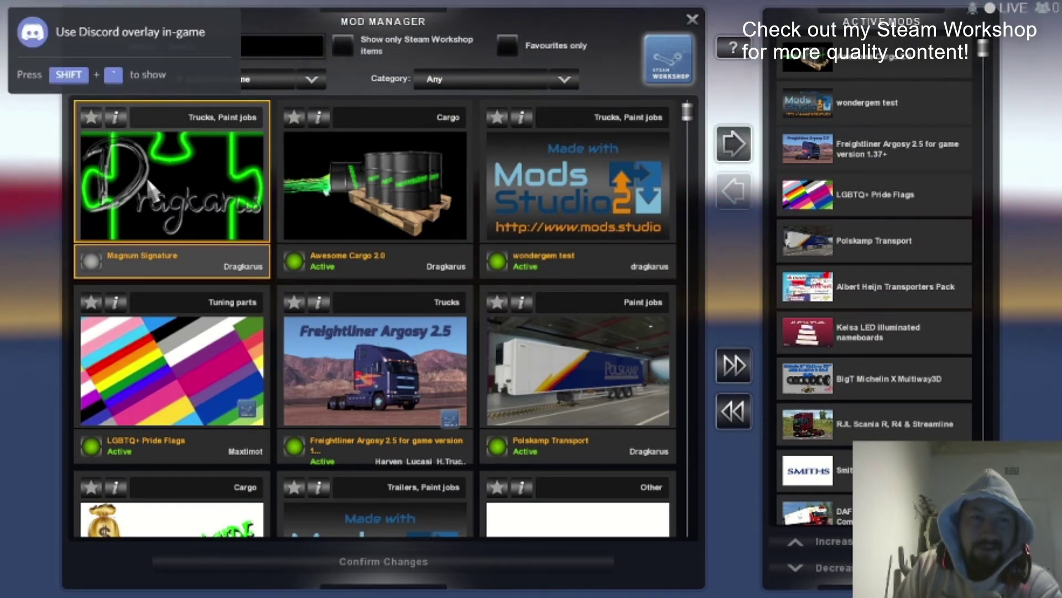
click(733, 144)
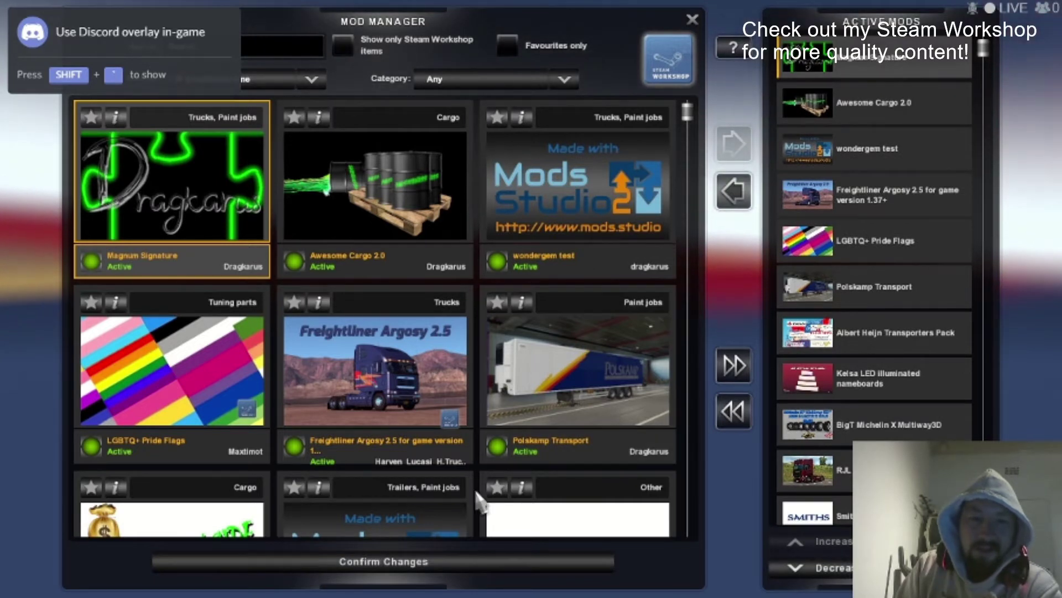
click(460, 561)
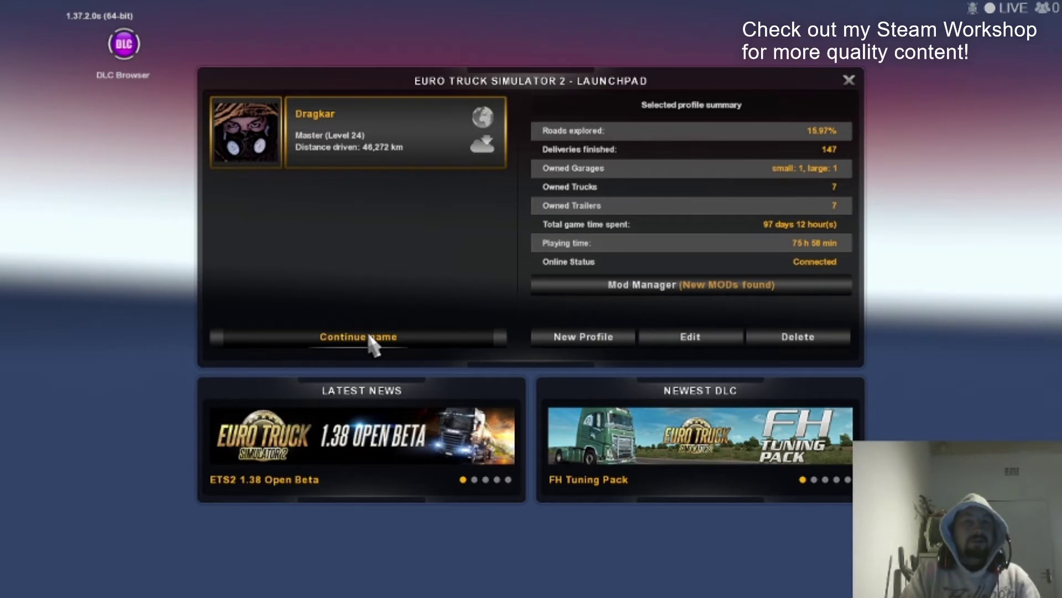
Continue the game by loading the Dragkarus LATEST save and acknowledge the game change warning.
click(370, 337)
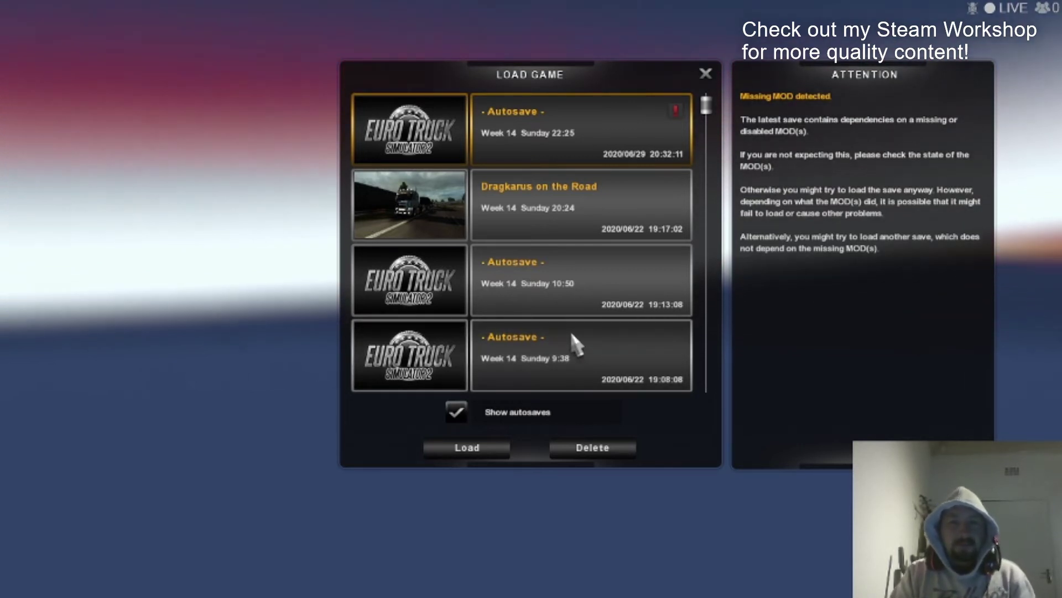
scroll(575, 345, down, 8)
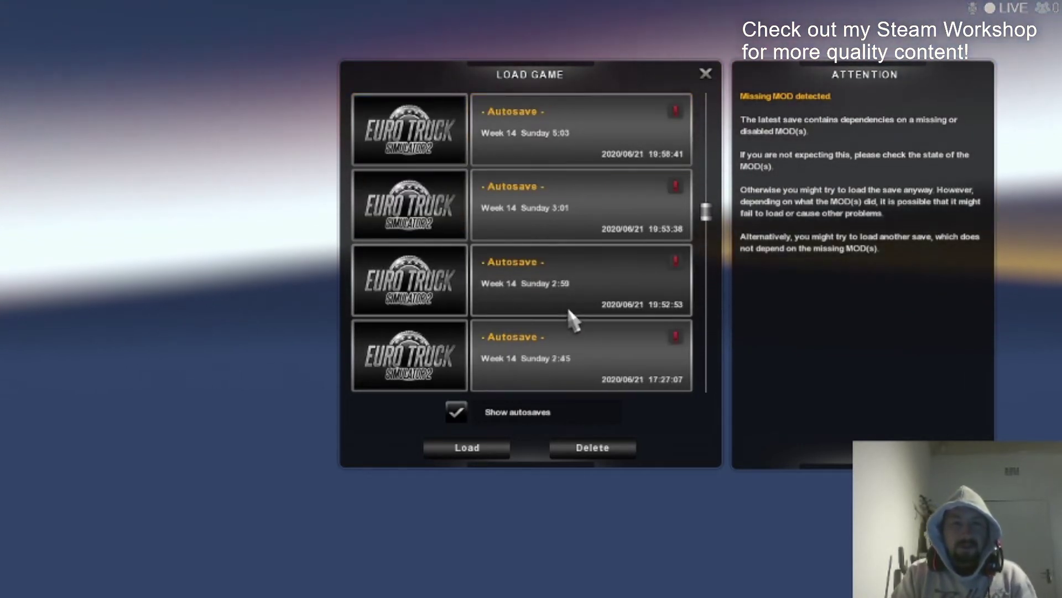
scroll(570, 311, up, 2)
click(581, 144)
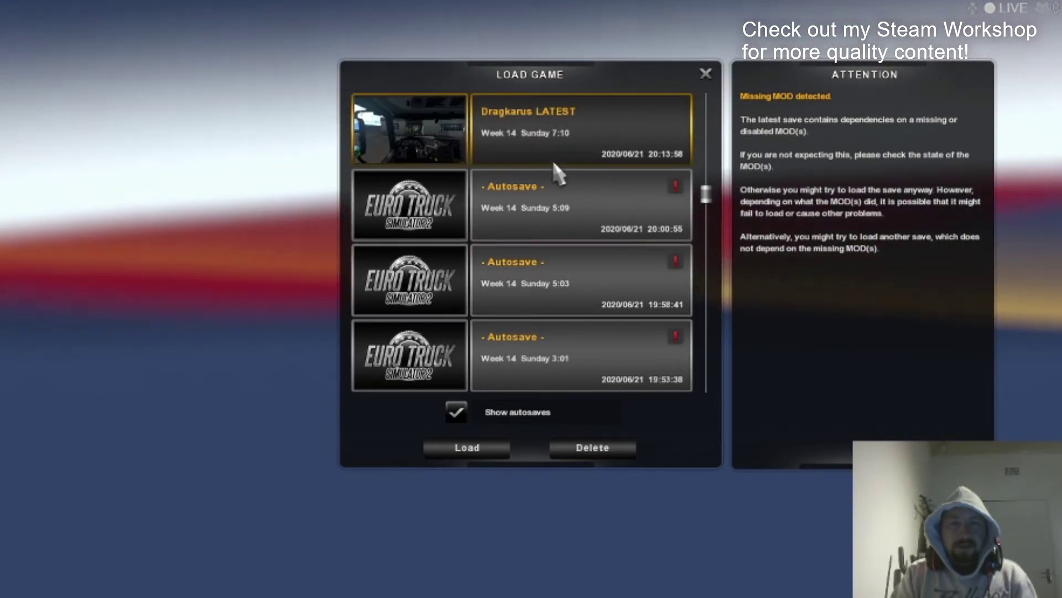
click(484, 442)
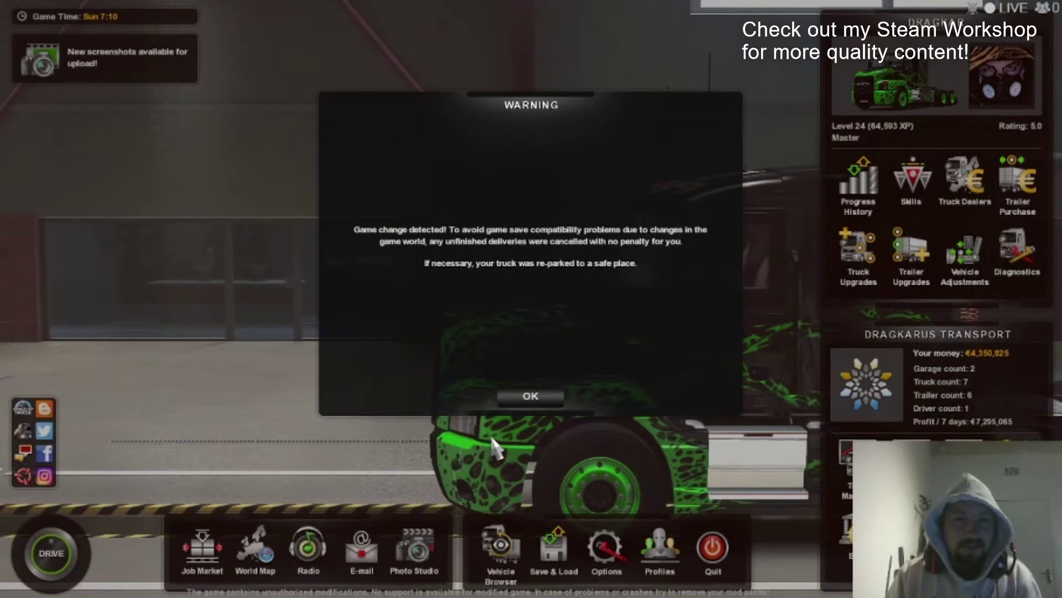
click(528, 418)
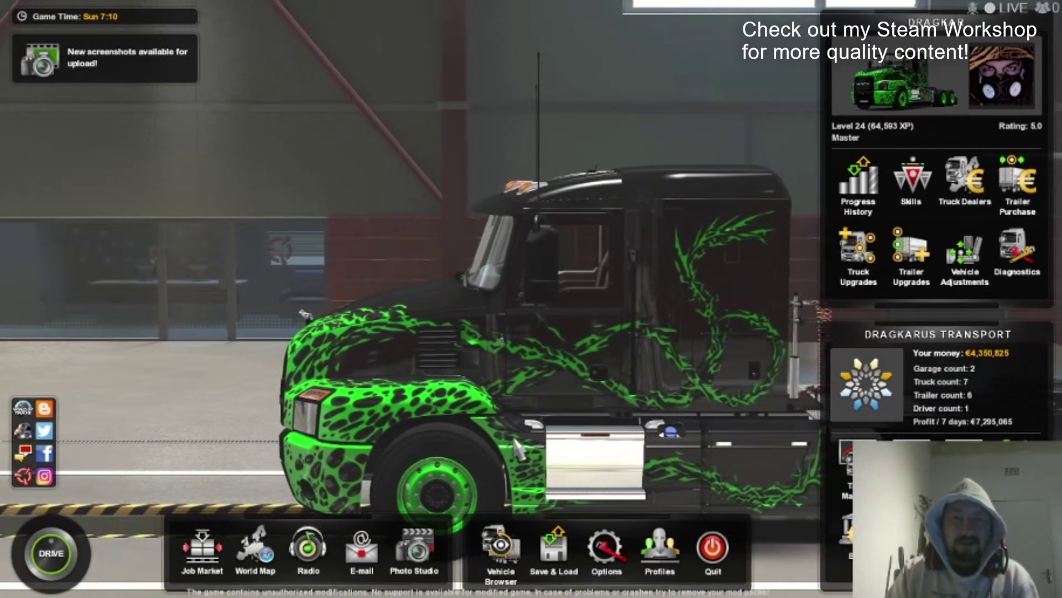
Bring up the Renault Magnum in the truck browser.
click(505, 551)
click(431, 220)
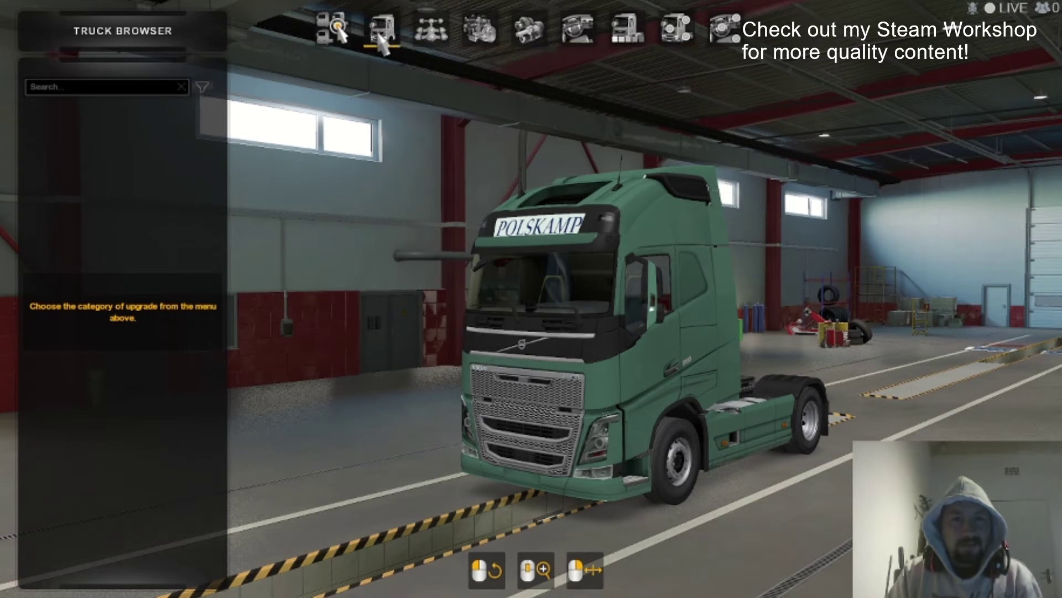
click(332, 29)
scroll(121, 280, up, 4)
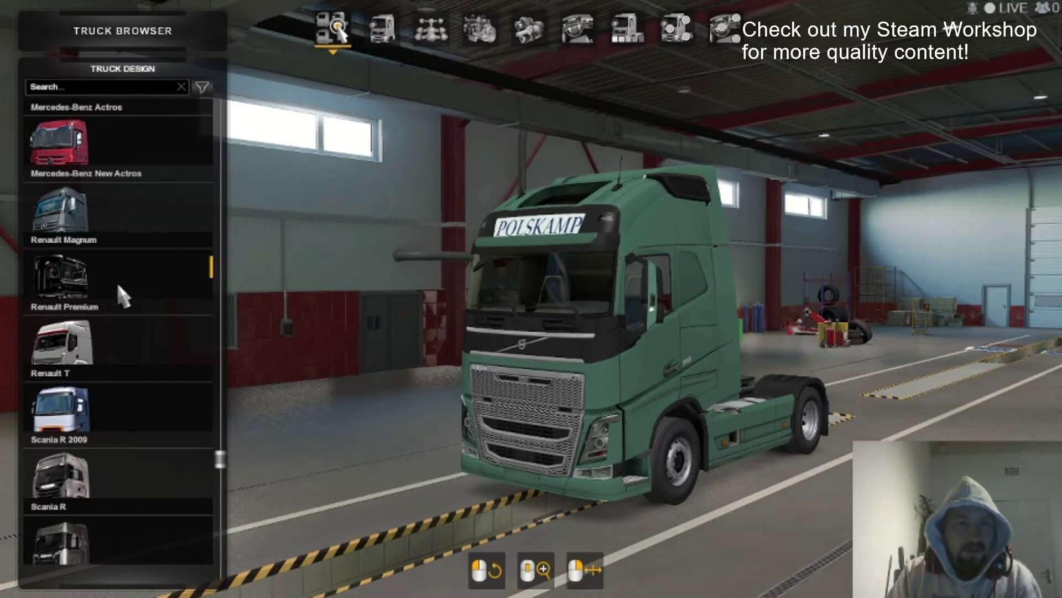
click(118, 285)
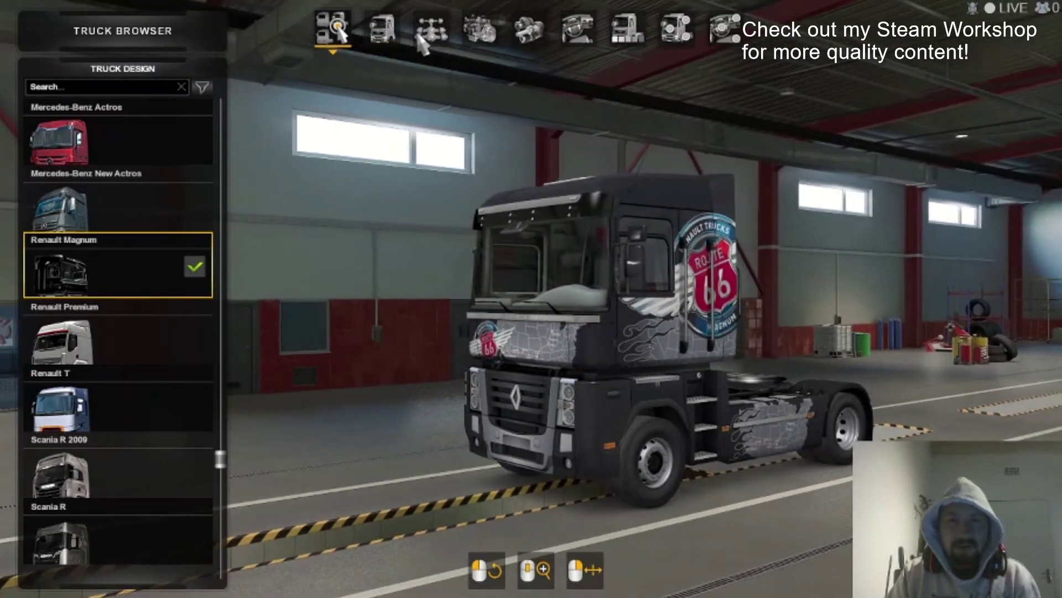
Apply the Magnum Signature Dragkarus paint job to the Renault Magnum.
click(372, 39)
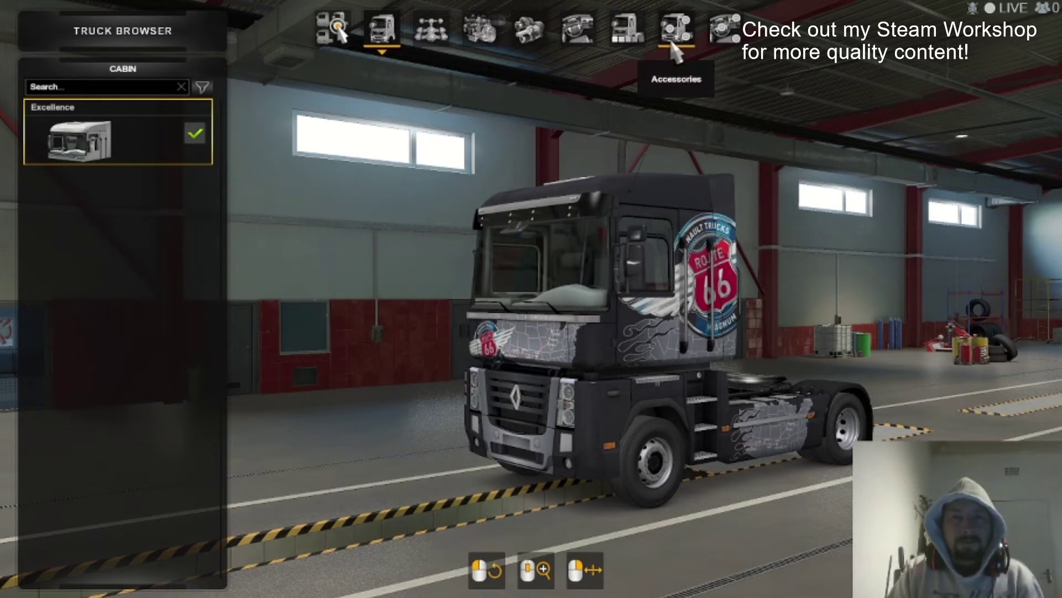
click(631, 41)
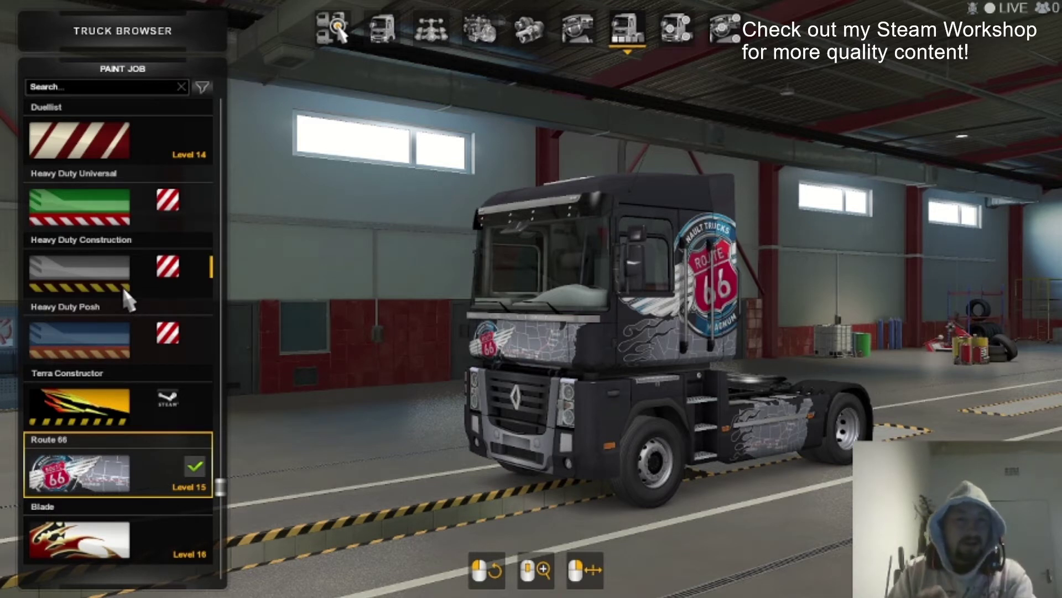
scroll(133, 227, up, 2)
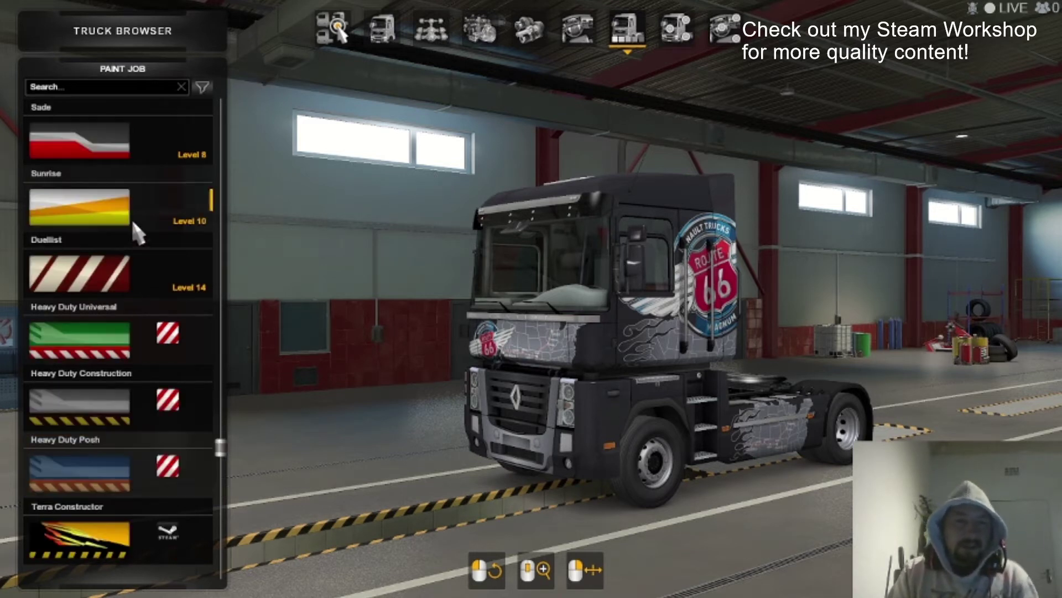
scroll(129, 287, up, 16)
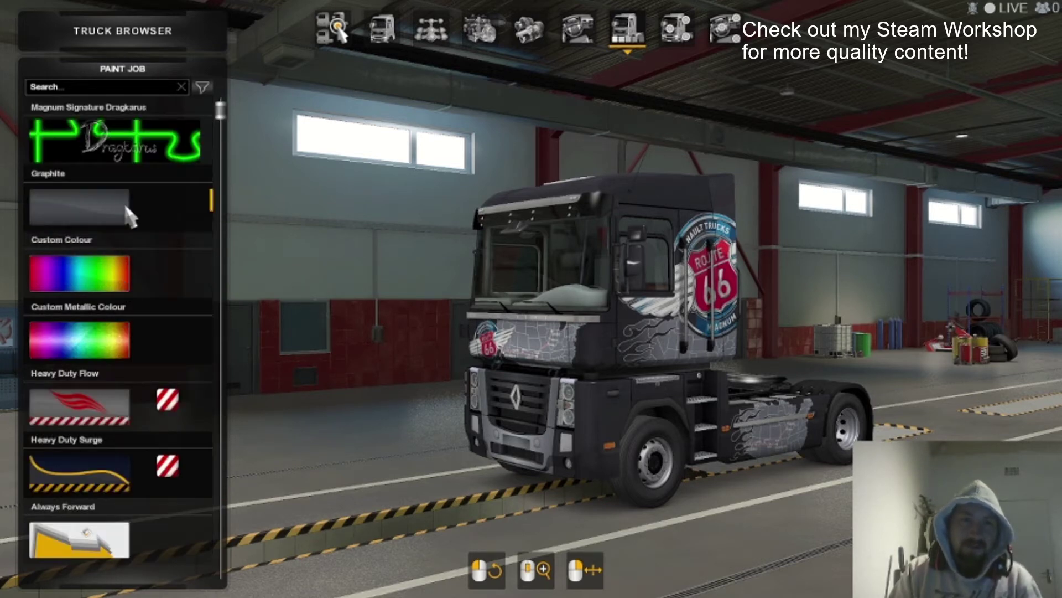
click(112, 145)
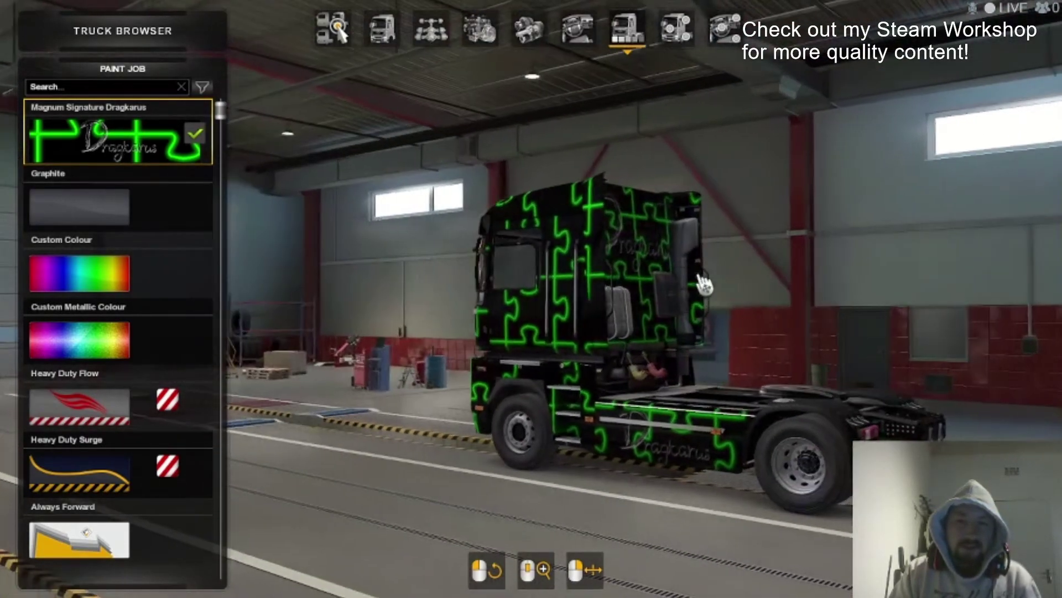
Examine the new skin around the Magnum's cab, rear and chassis sides, including the signature on the sideskirt.
drag(699, 280, 532, 280)
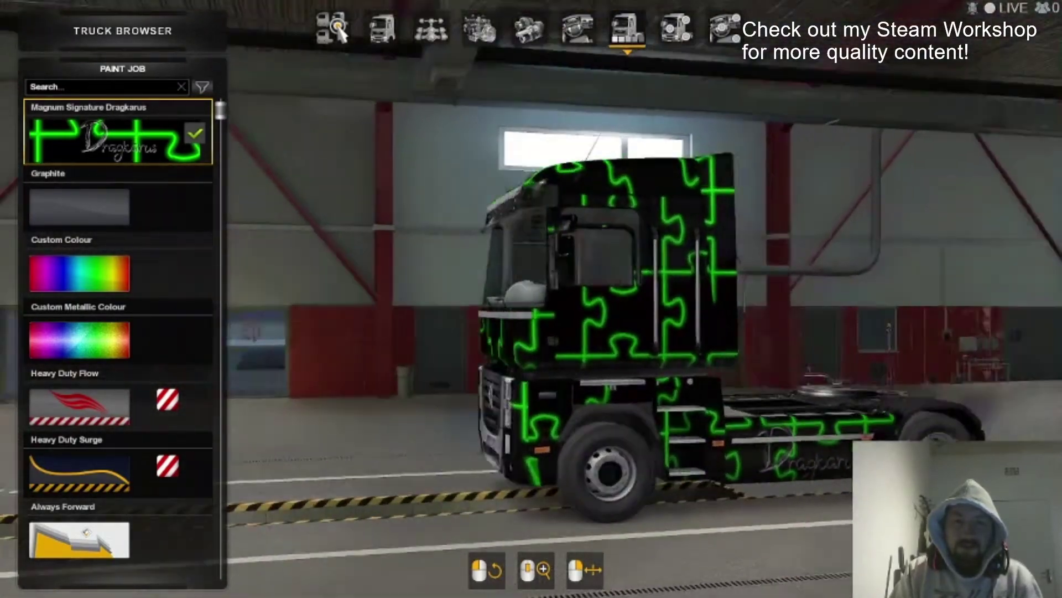
drag(524, 275, 524, 275)
mouse_move(659, 545)
mouse_down()
mouse_move(548, 545)
mouse_move(675, 545)
mouse_up()
drag(616, 374, 775, 374)
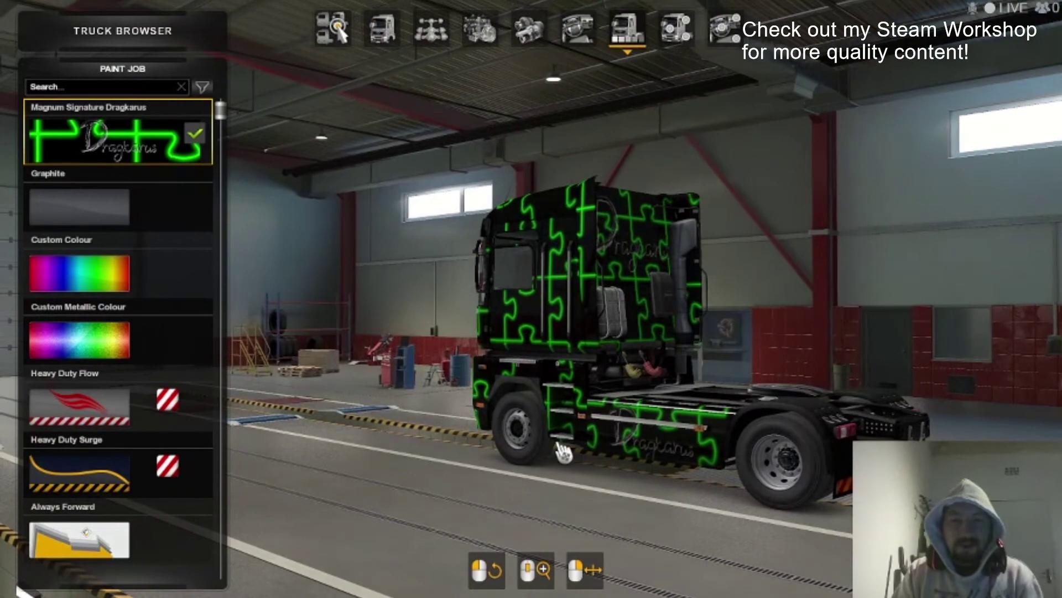
scroll(576, 433, up, 3)
drag(576, 434, 381, 394)
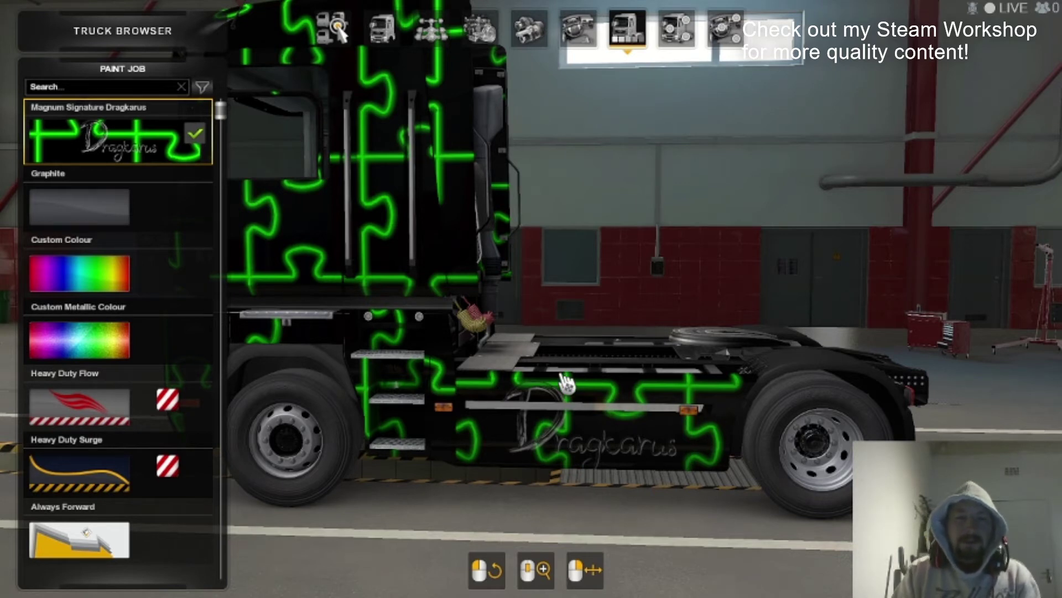
drag(723, 299, 628, 346)
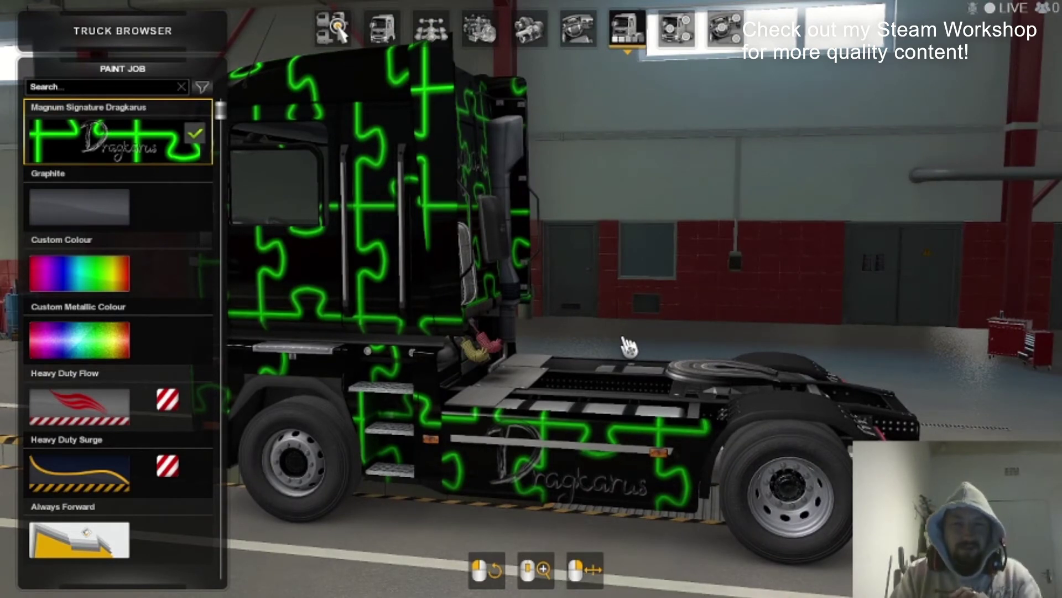
drag(629, 347, 665, 353)
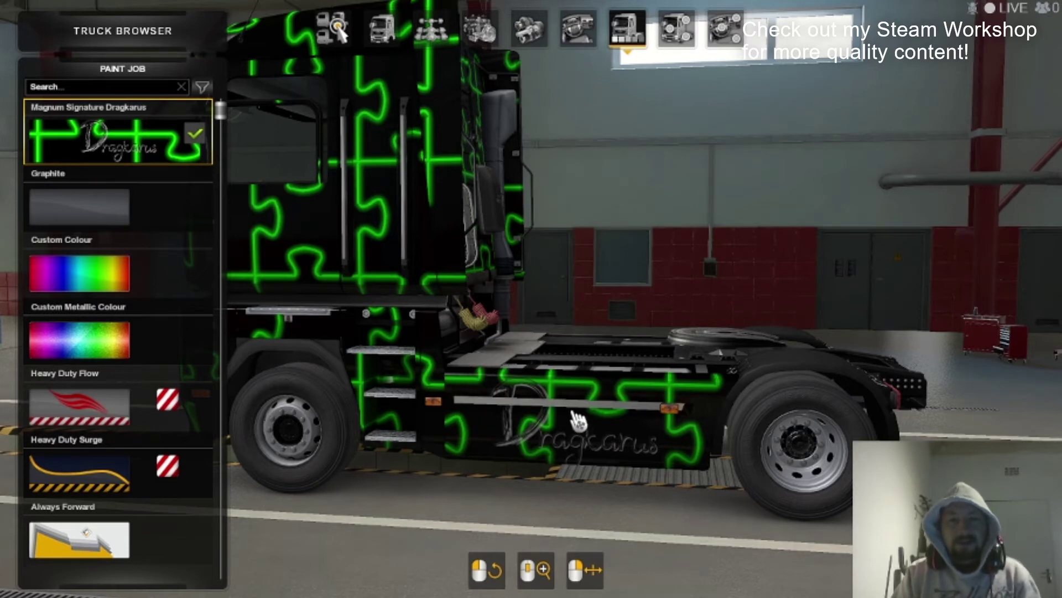
drag(720, 376, 664, 378)
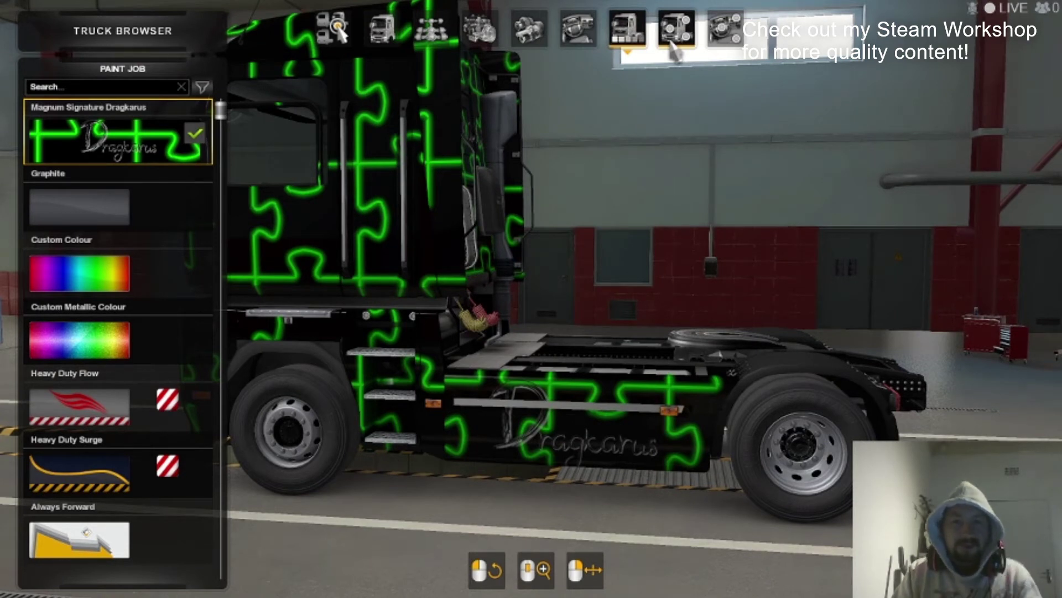
Fit the Stainless Steel sideskirts to the Magnum and inspect the skin on them and on the truck's front.
click(673, 43)
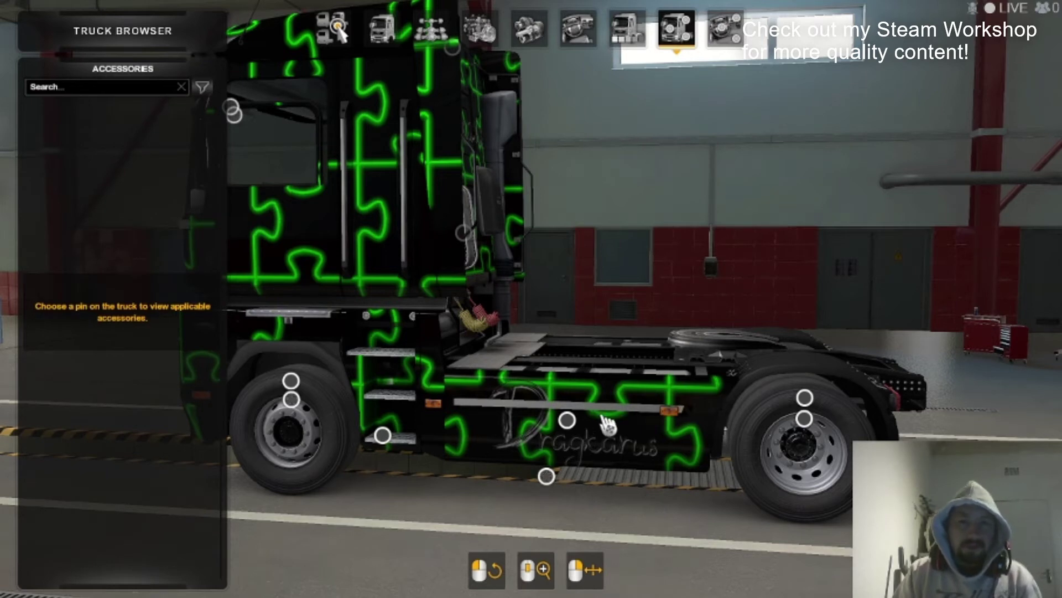
click(564, 423)
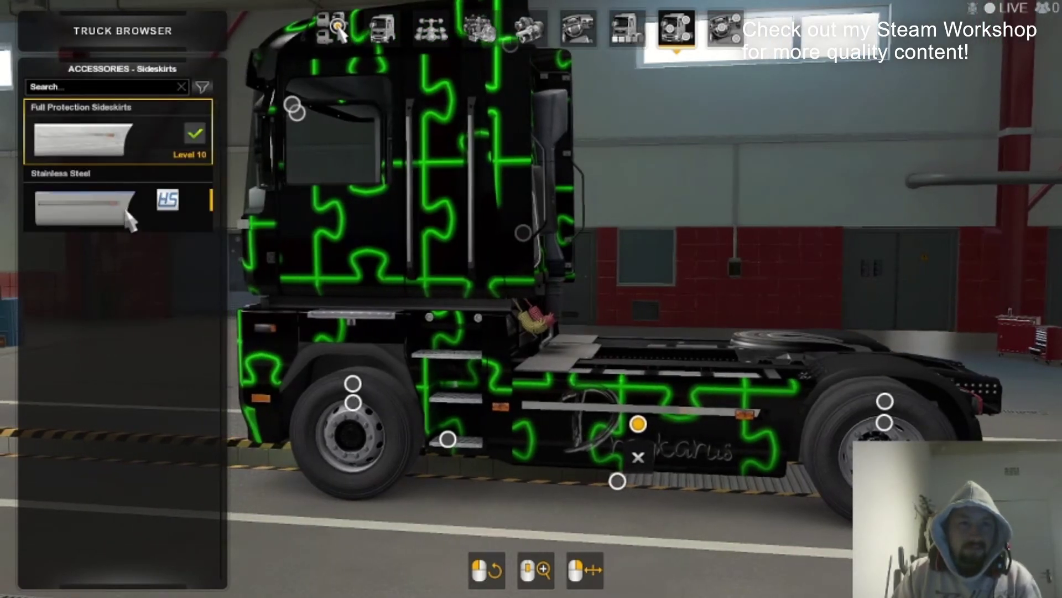
click(100, 190)
drag(688, 363, 658, 368)
drag(719, 443, 738, 455)
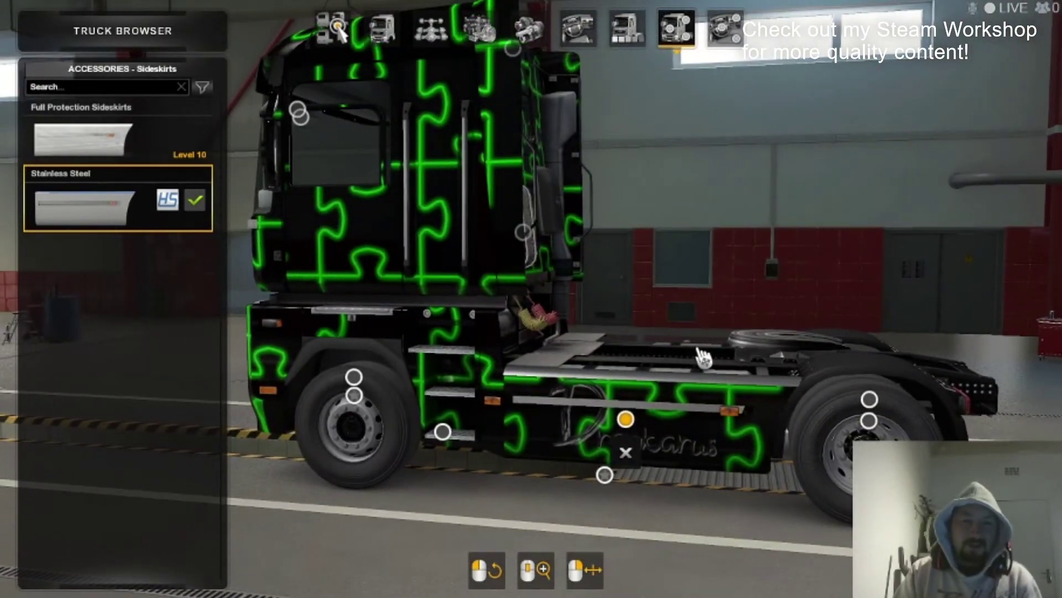
drag(710, 337, 35, 280)
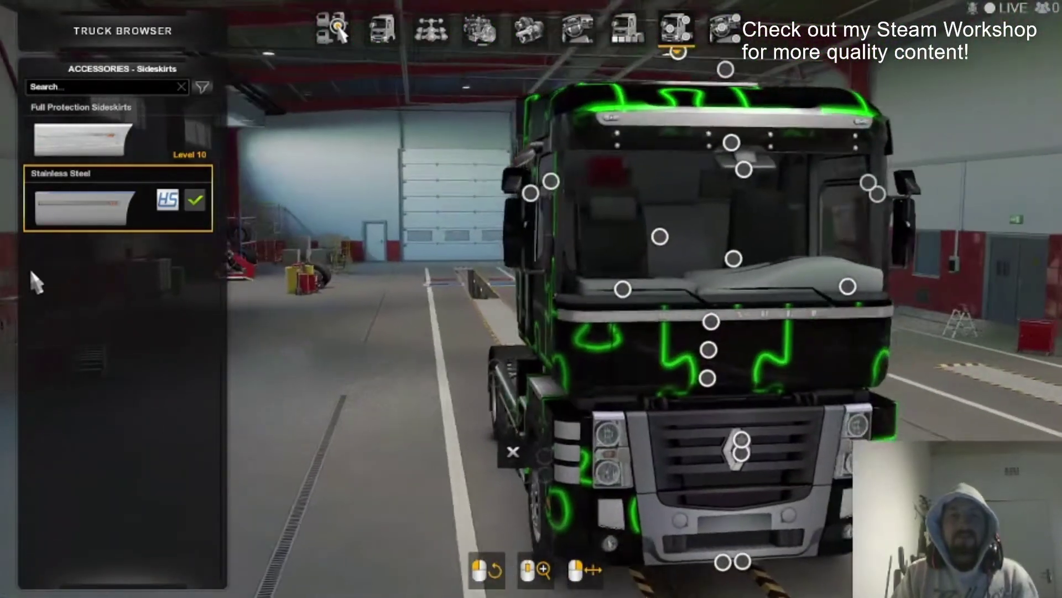
drag(602, 451, 720, 448)
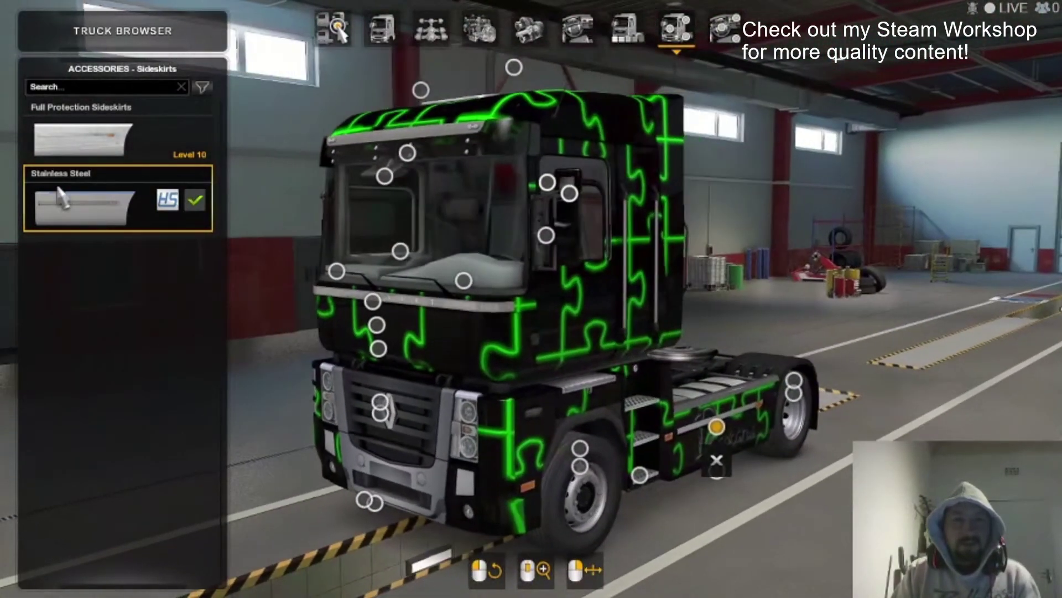
Switch the truck browser to the Volvo FH and examine the front of its cab.
click(339, 33)
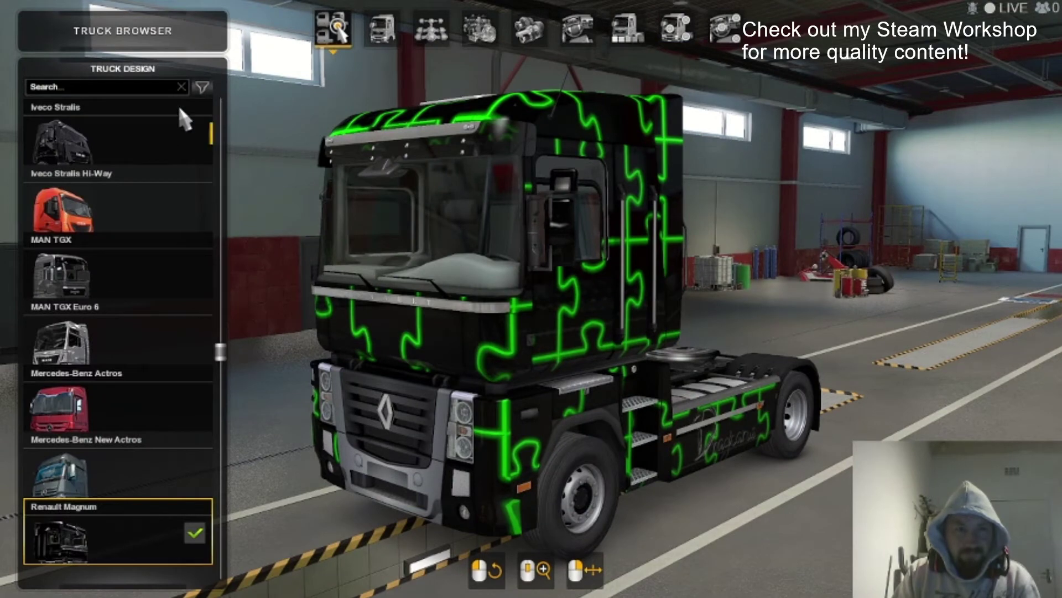
scroll(140, 242, down, 5)
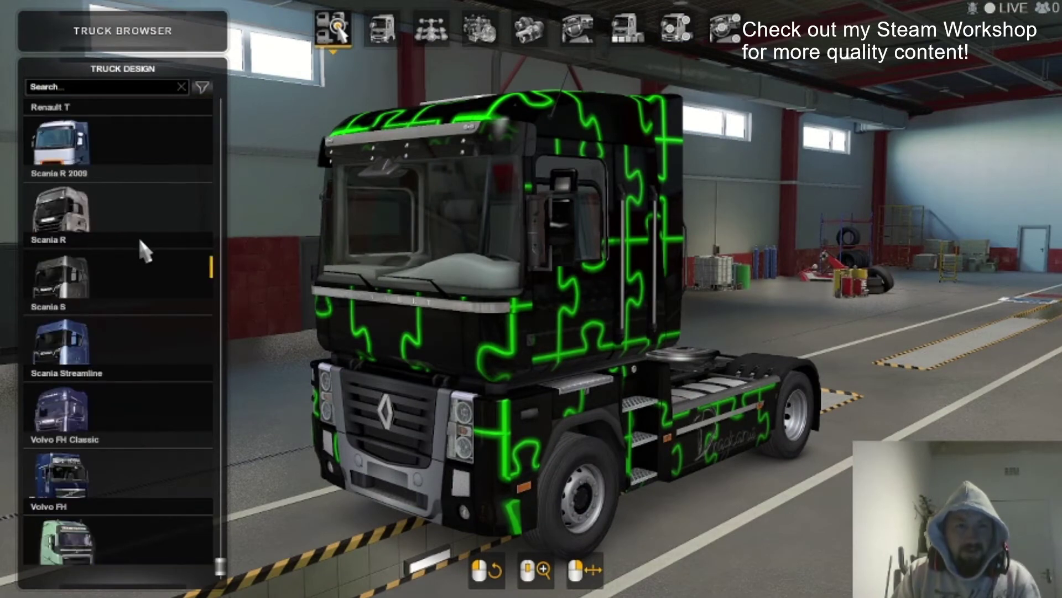
click(100, 565)
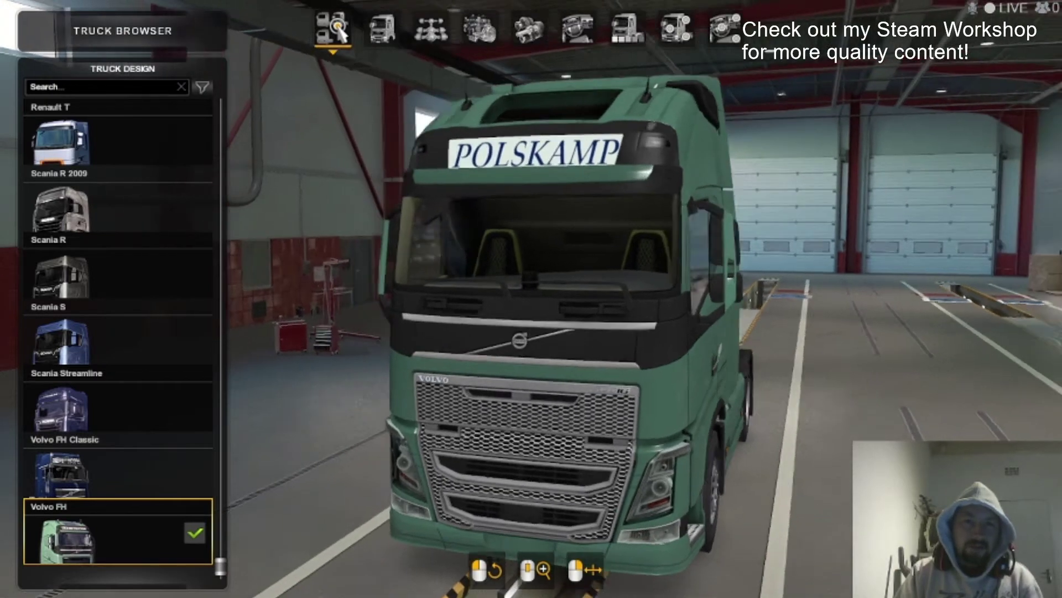
drag(773, 305, 777, 147)
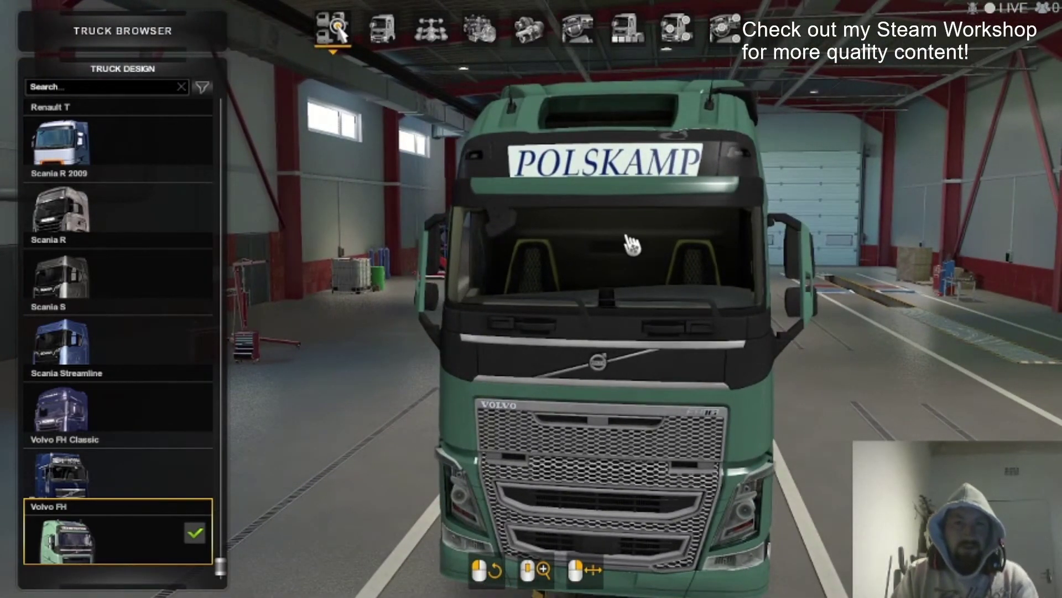
Apply the Polskamp Transport paint job to the Volvo FH.
scroll(645, 266, down, 5)
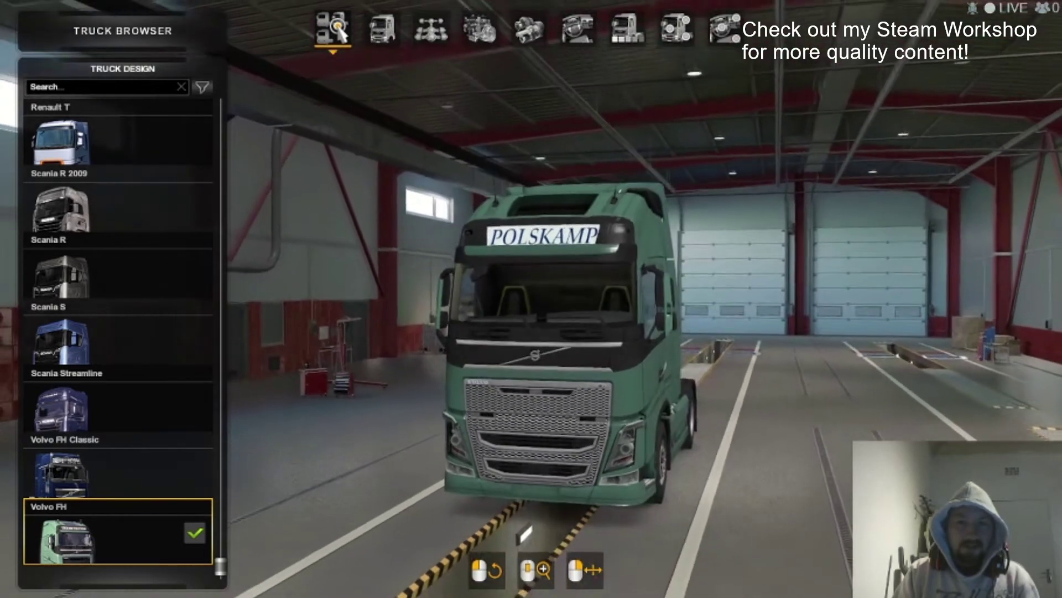
drag(630, 304, 630, 304)
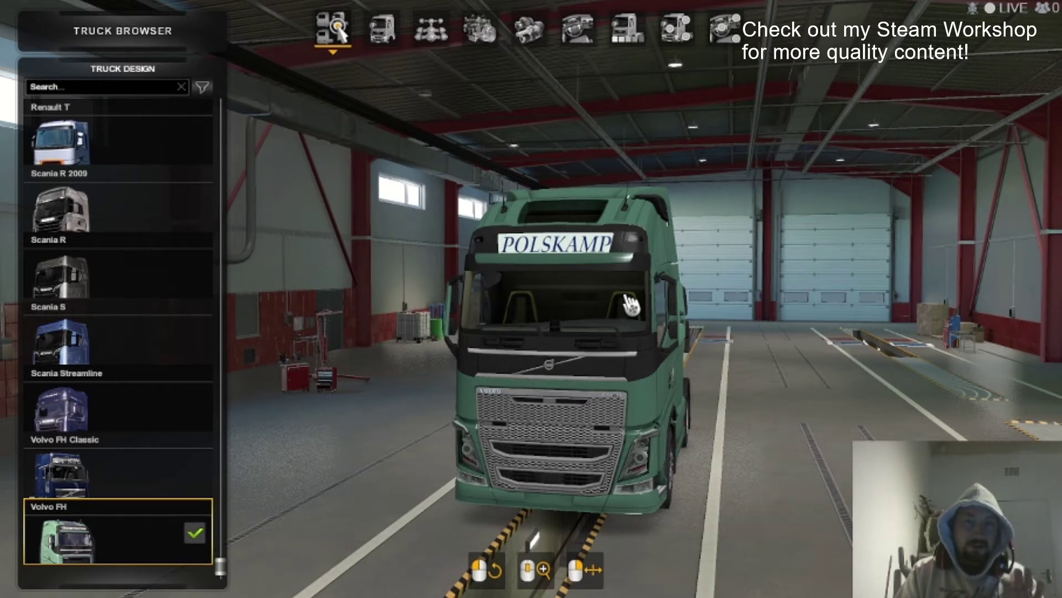
drag(629, 303, 566, 328)
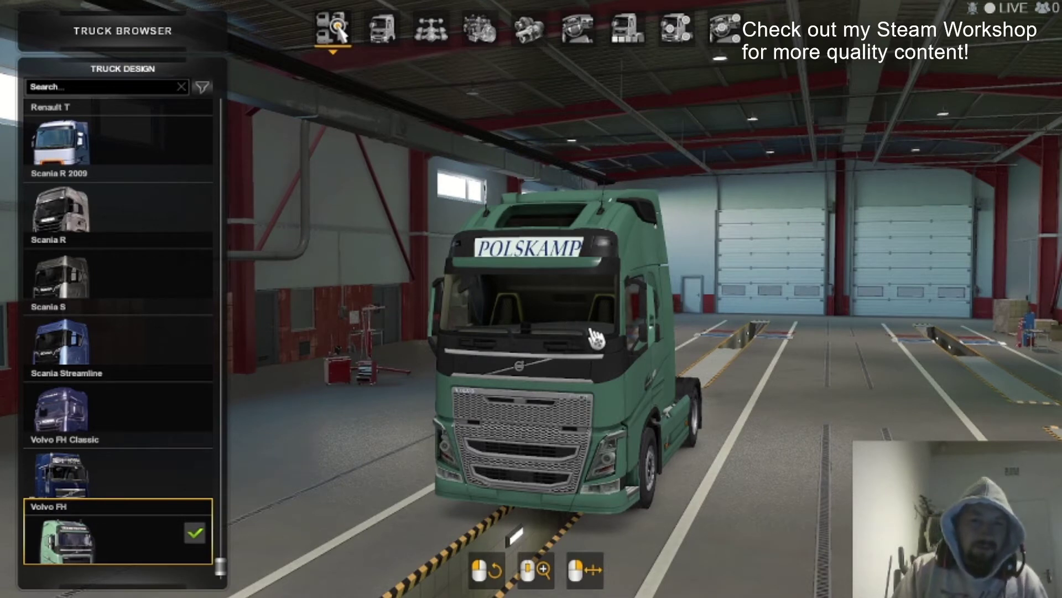
scroll(509, 243, up, 3)
drag(493, 224, 644, 144)
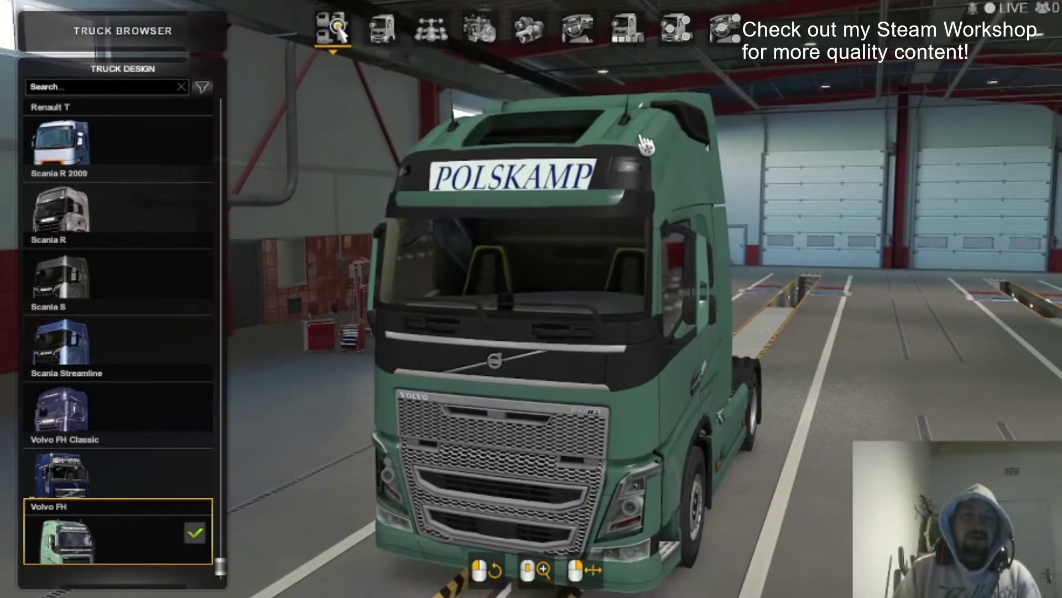
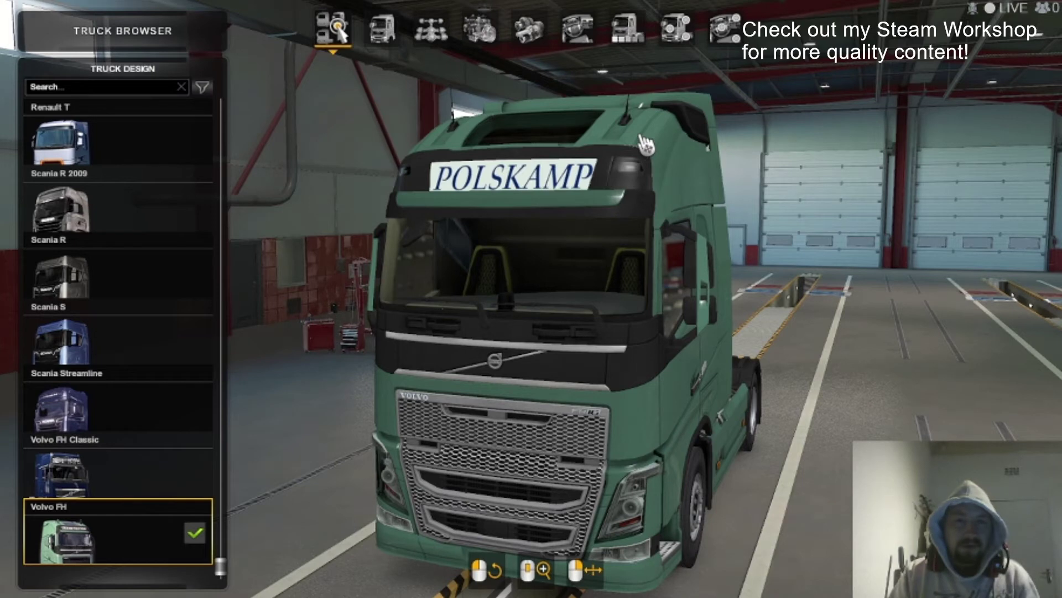
drag(659, 166, 633, 166)
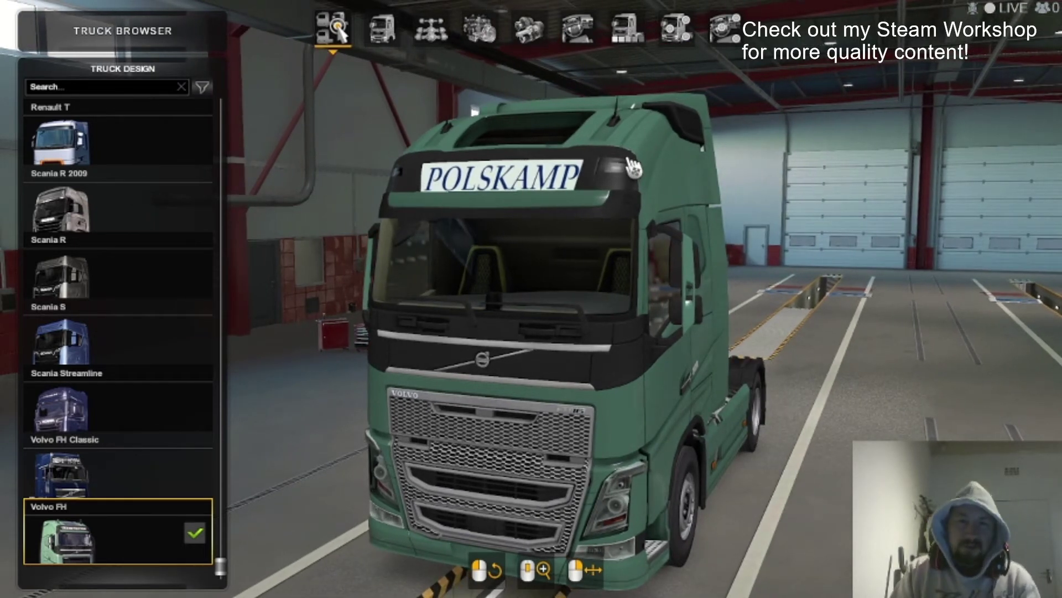
click(622, 33)
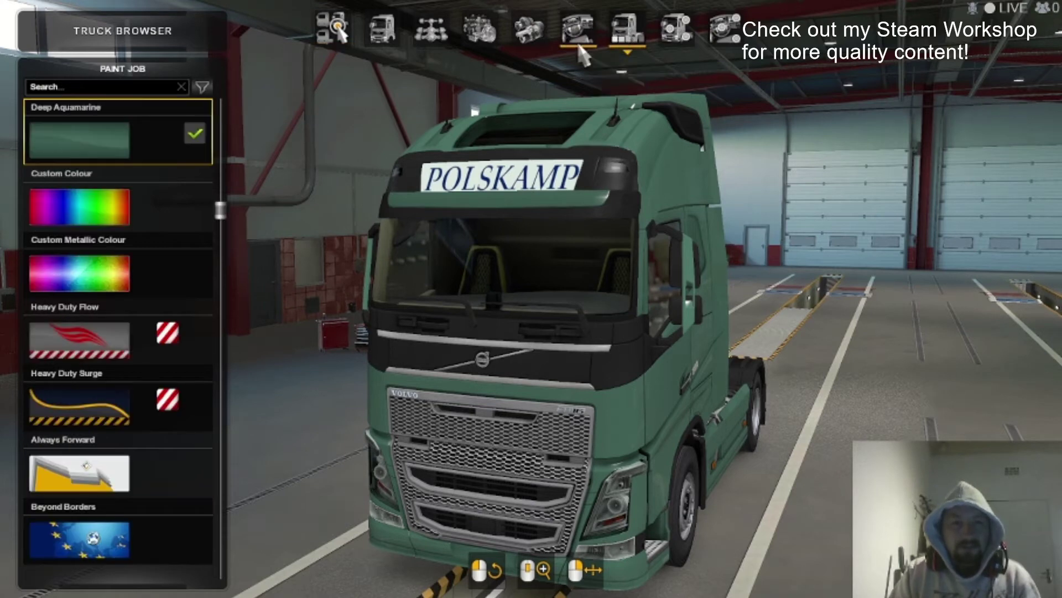
scroll(210, 213, up, 10)
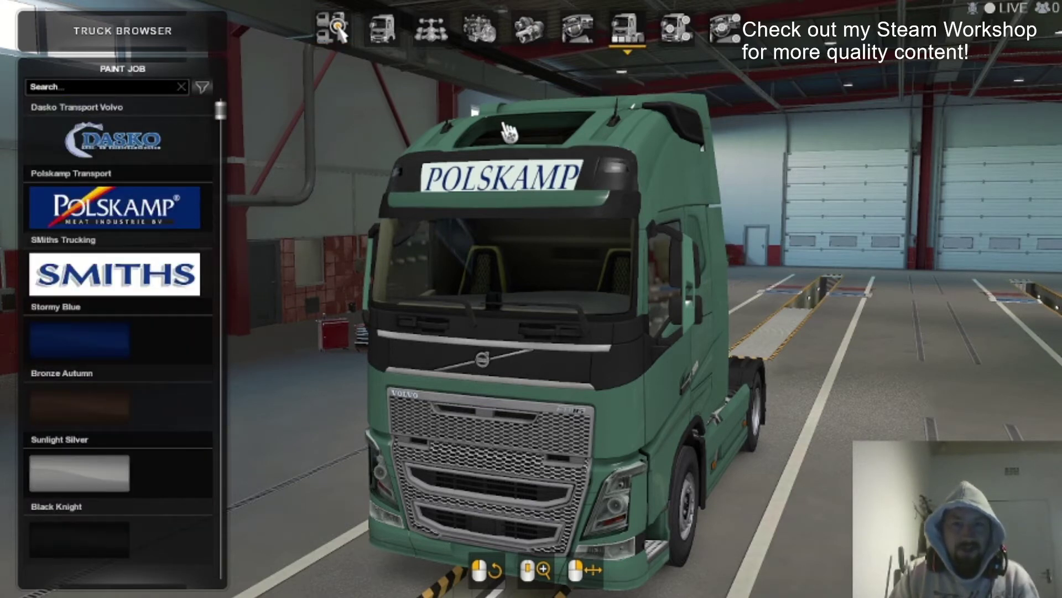
scroll(152, 337, down, 10)
scroll(148, 323, up, 10)
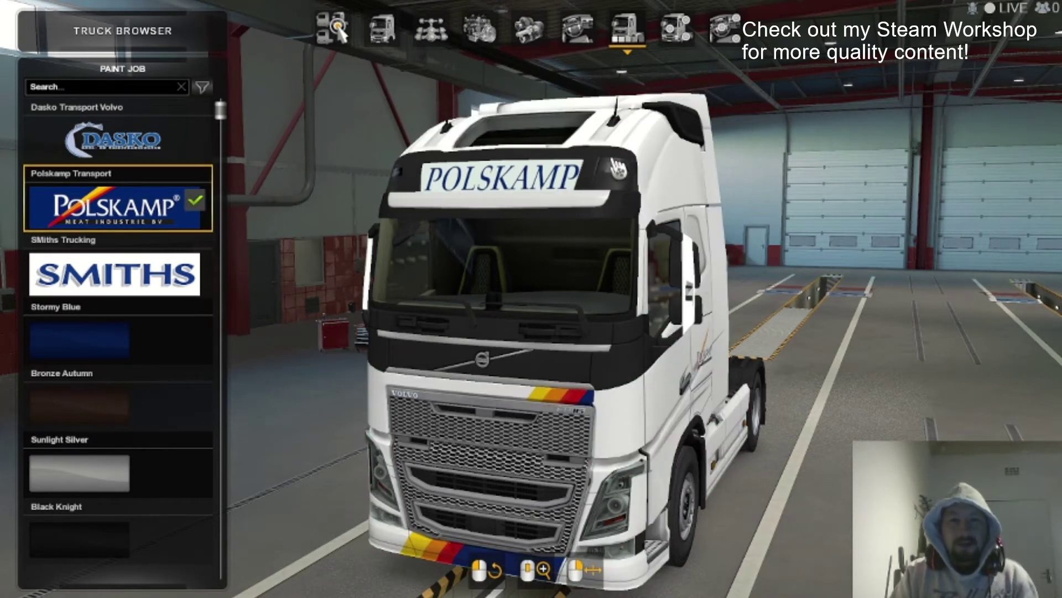
Try the Paint decal above the Volvo FH's windscreen and replace it with Paint FH16 750.
click(676, 30)
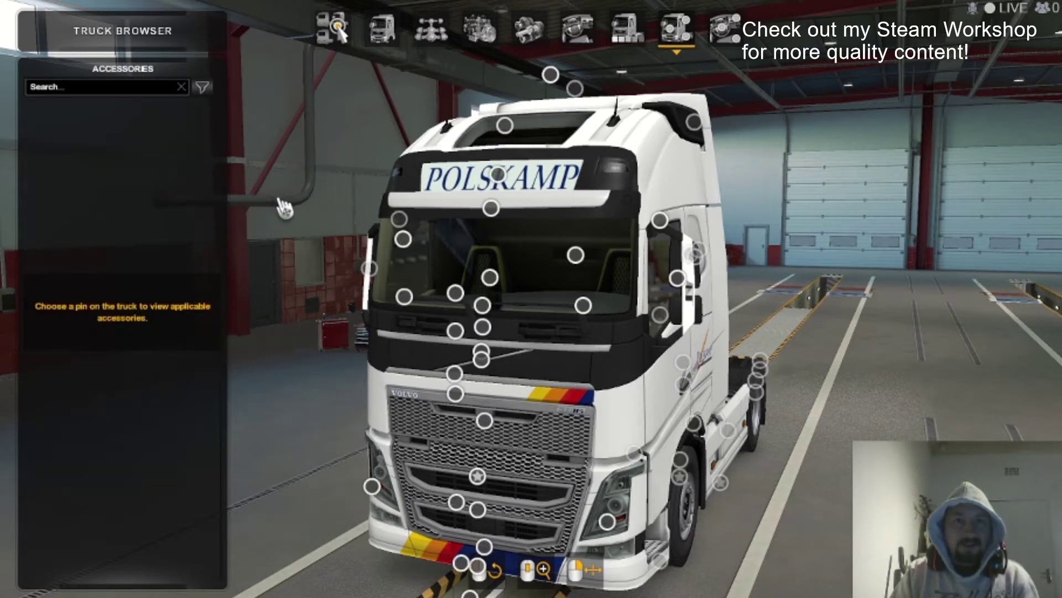
click(497, 176)
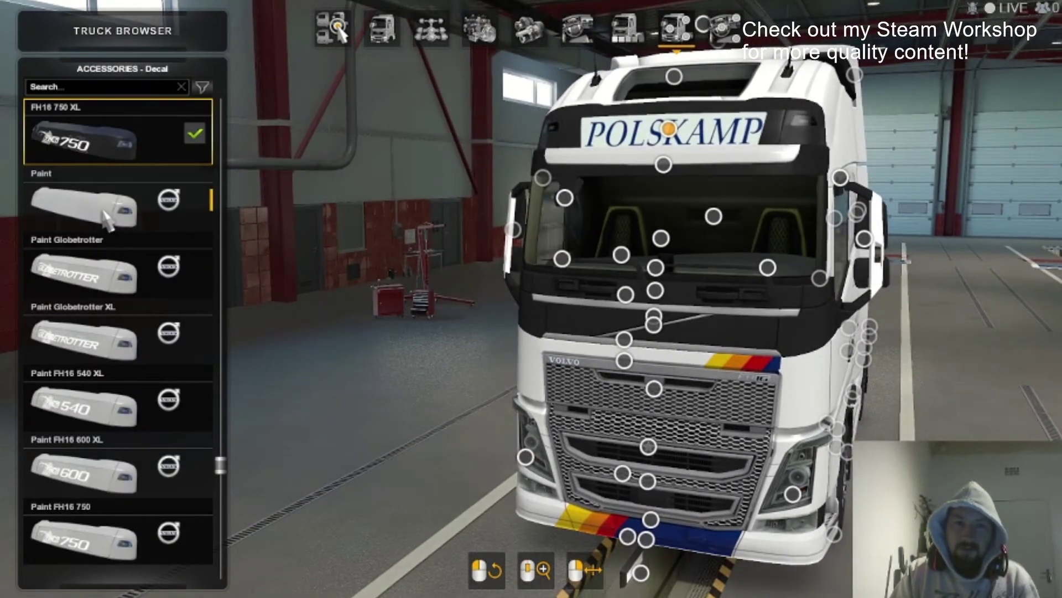
click(106, 221)
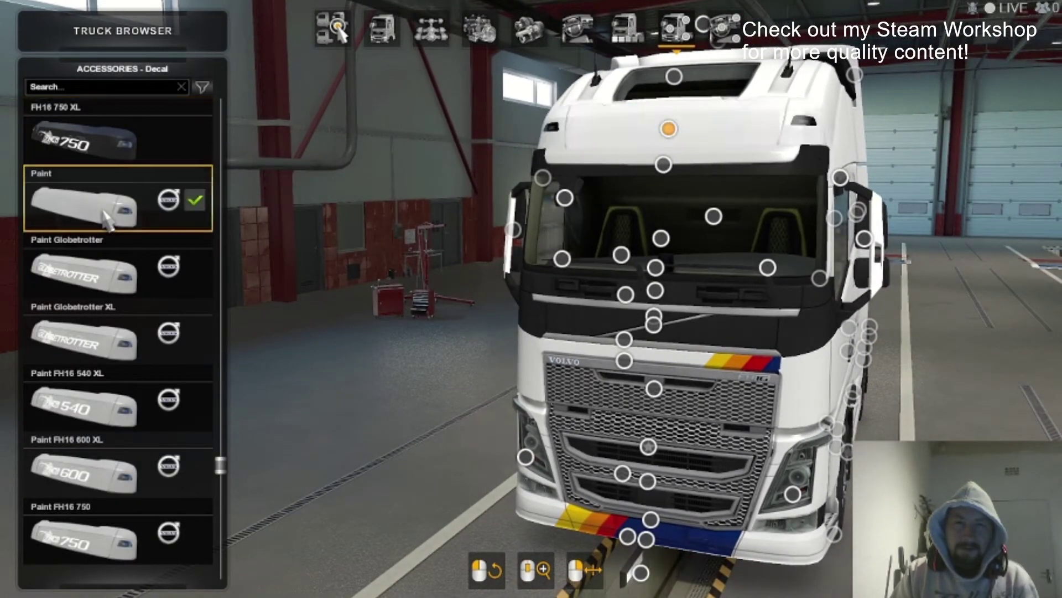
scroll(106, 226, down, 2)
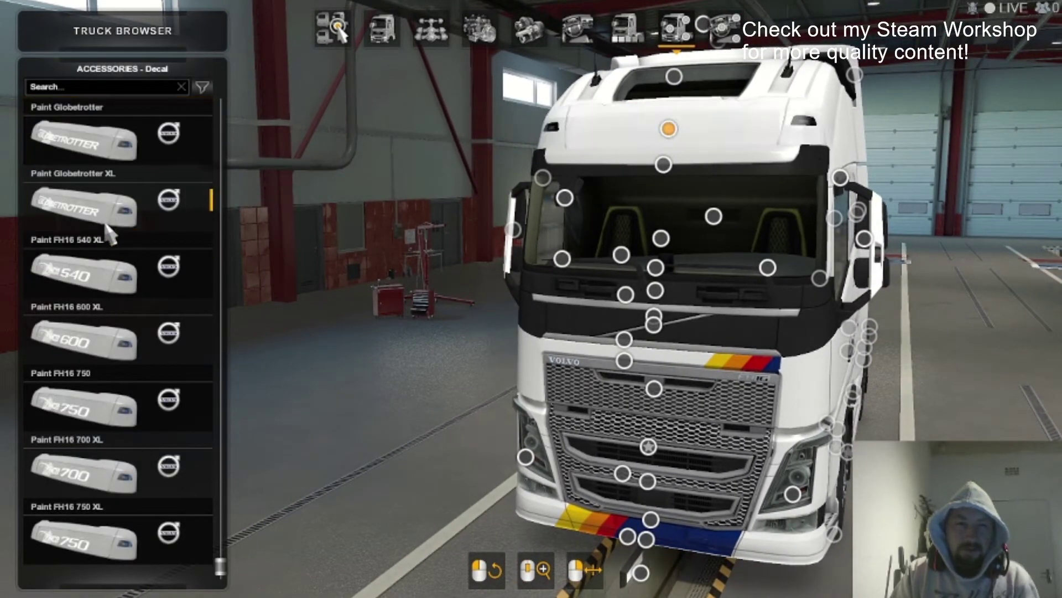
click(120, 426)
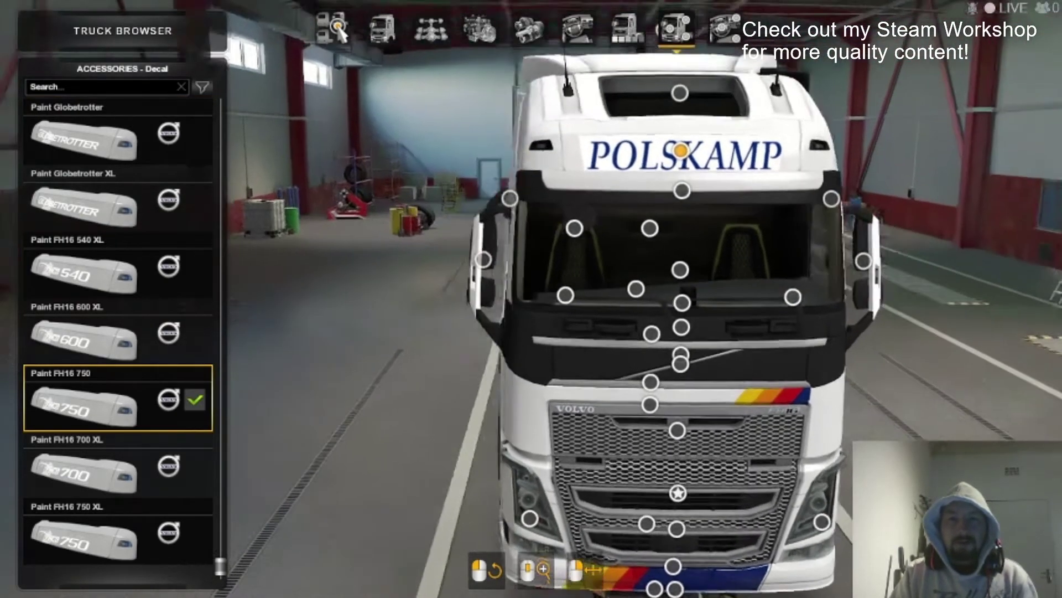
Examine the POLSKAMP lettering on the Volvo's painted roof front from straight ahead and from the side.
drag(498, 299, 866, 382)
click(866, 382)
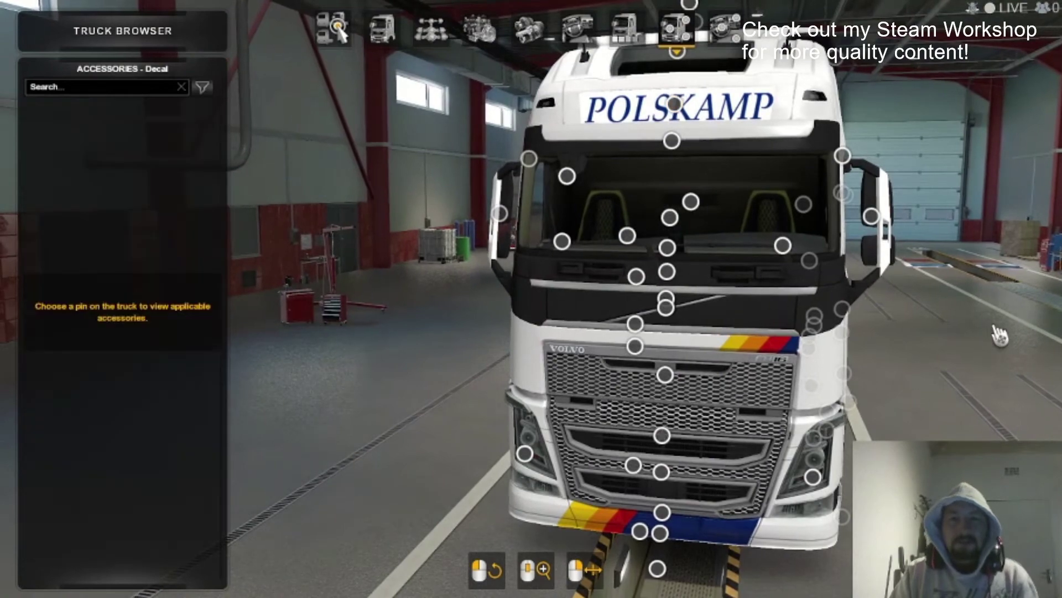
drag(867, 382, 841, 287)
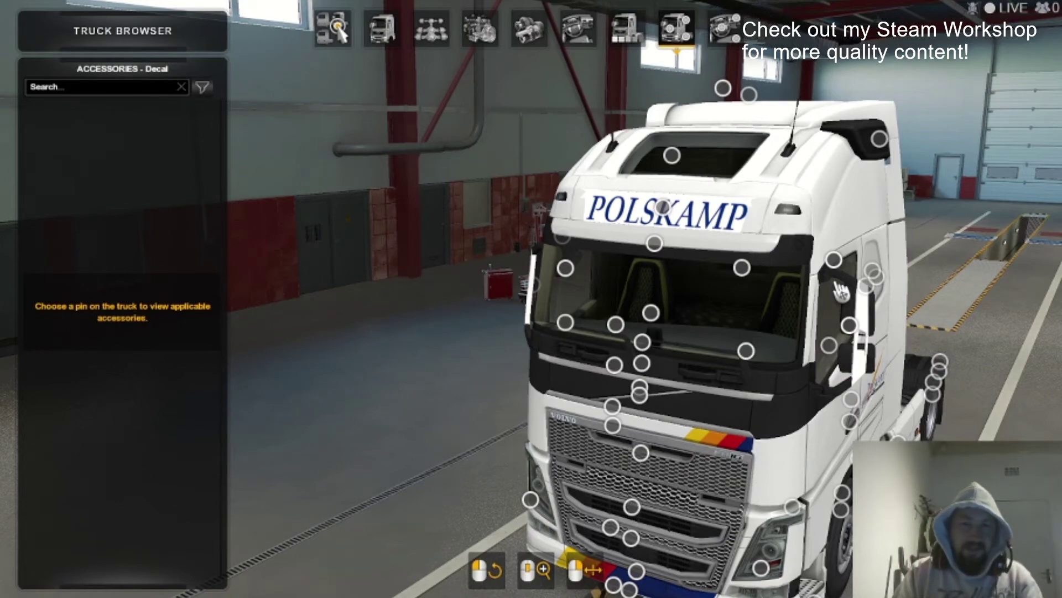
drag(871, 273, 788, 244)
drag(907, 197, 893, 332)
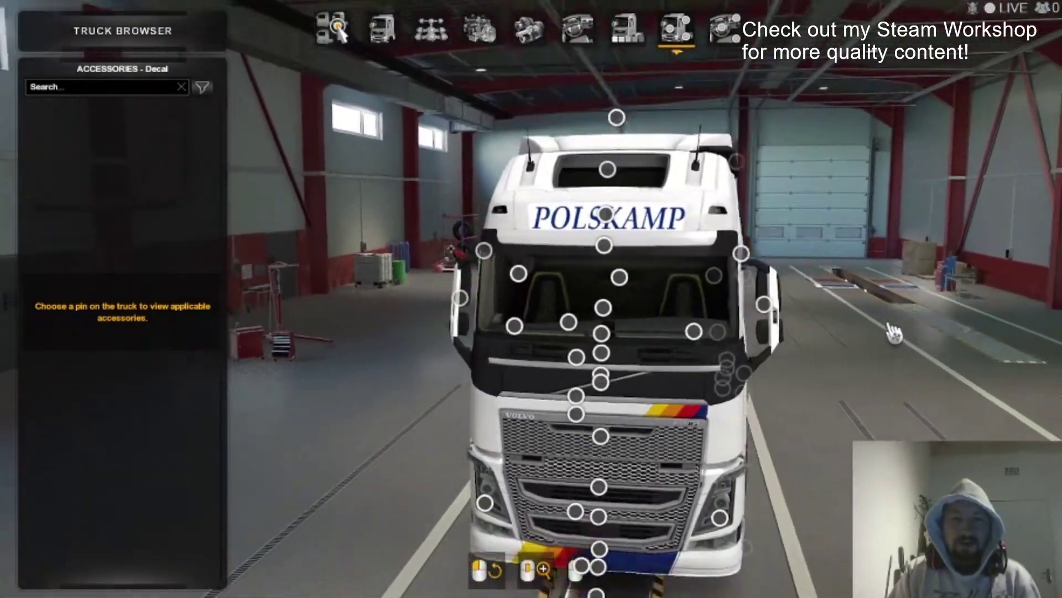
scroll(667, 222, up, 2)
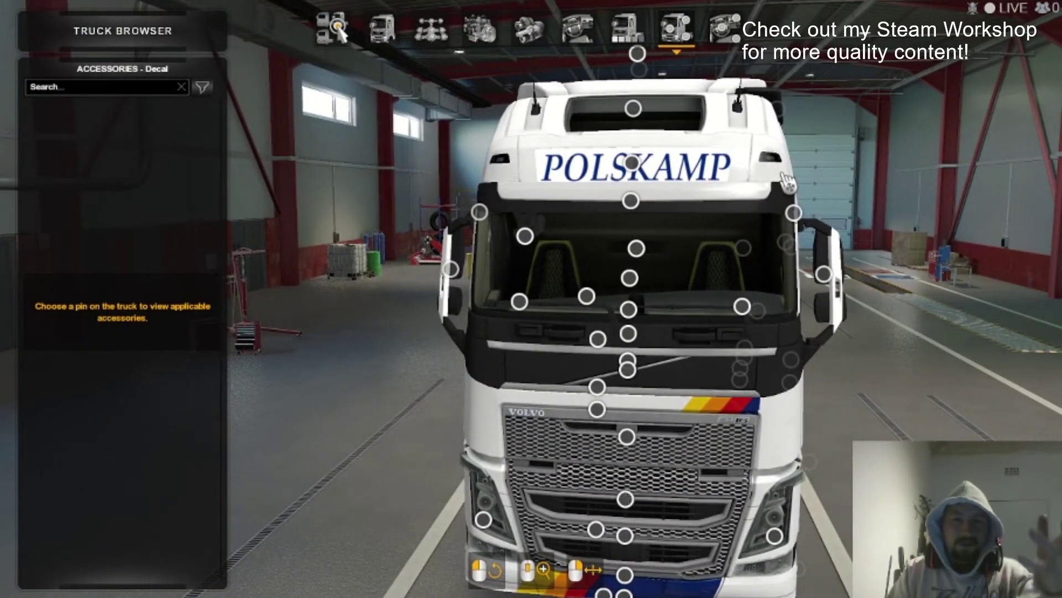
drag(787, 180, 585, 119)
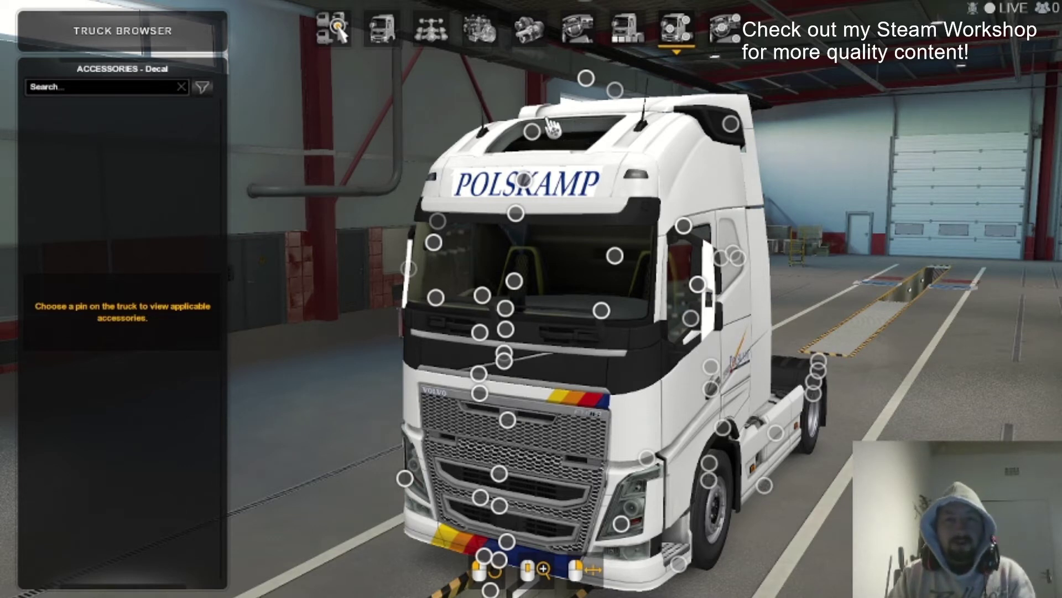
Try the Paint FH16 600 XL, Paint Globetrotter XL, Globetrotter and Globetrotter XL decals on the Volvo's roof front.
click(526, 180)
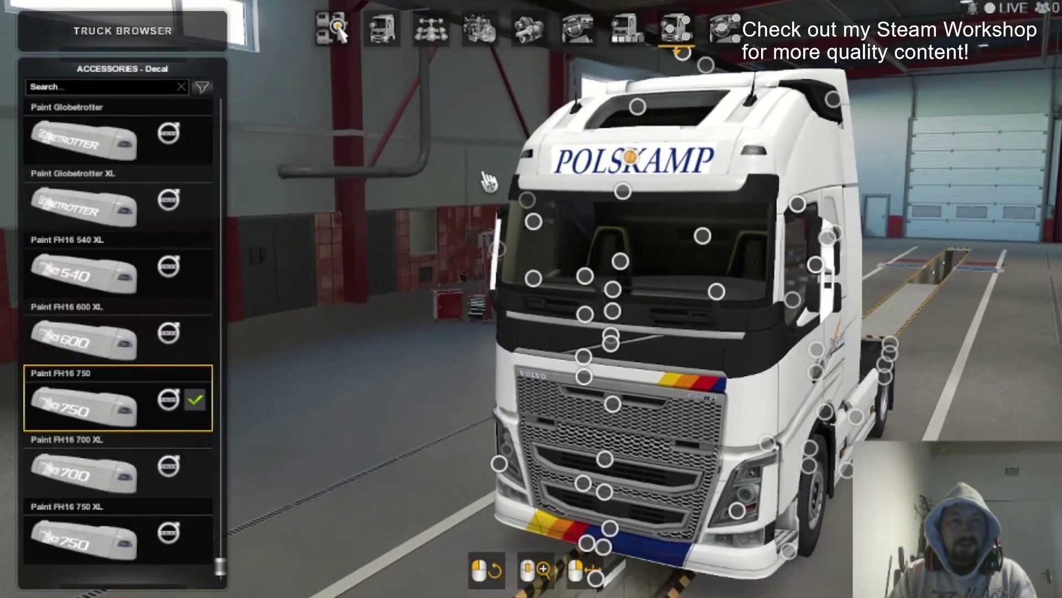
click(75, 341)
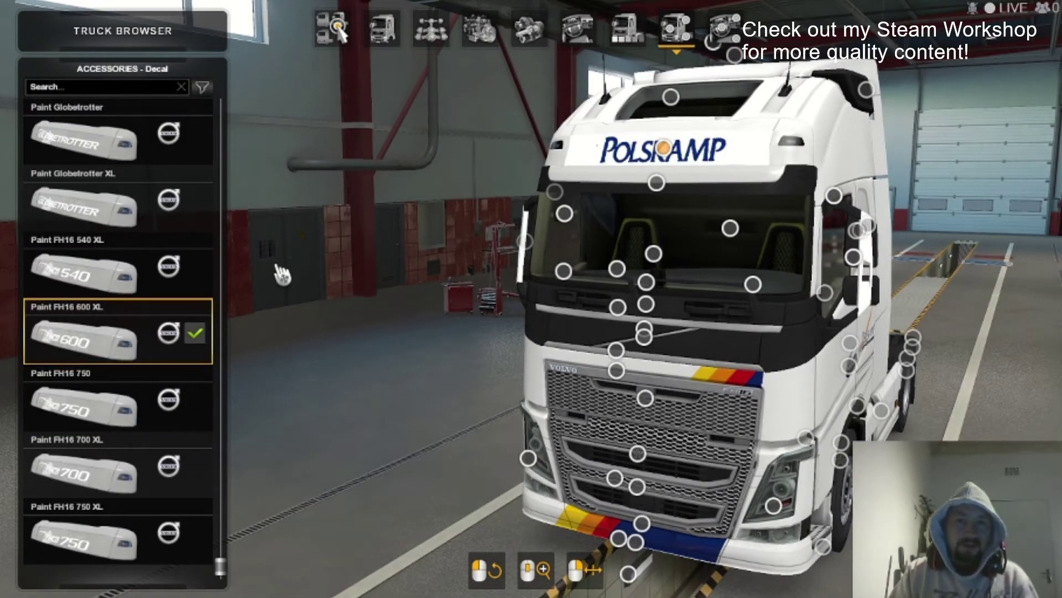
click(59, 224)
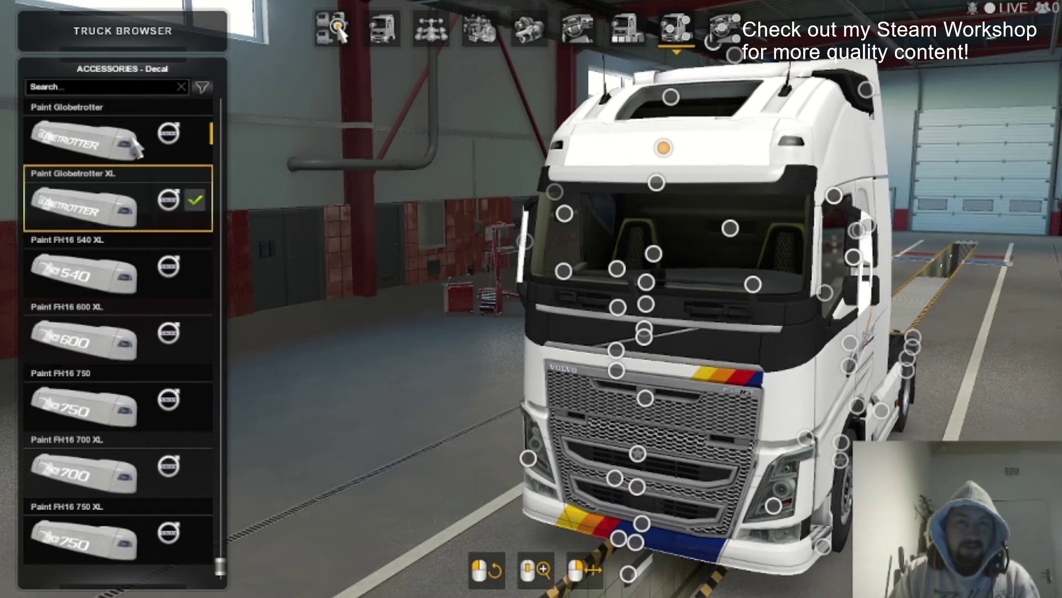
scroll(135, 191, up, 10)
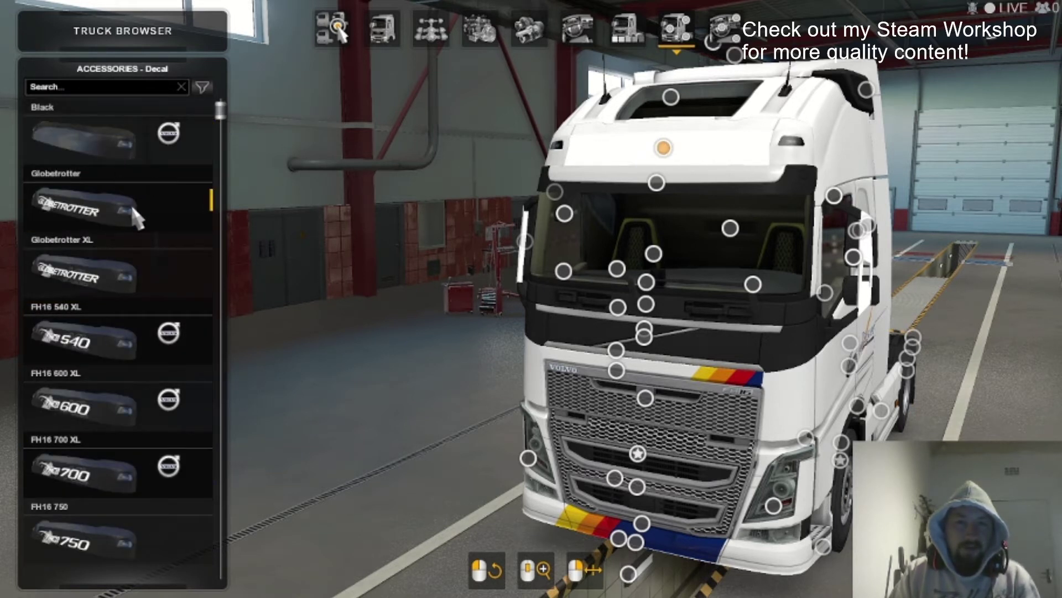
click(136, 218)
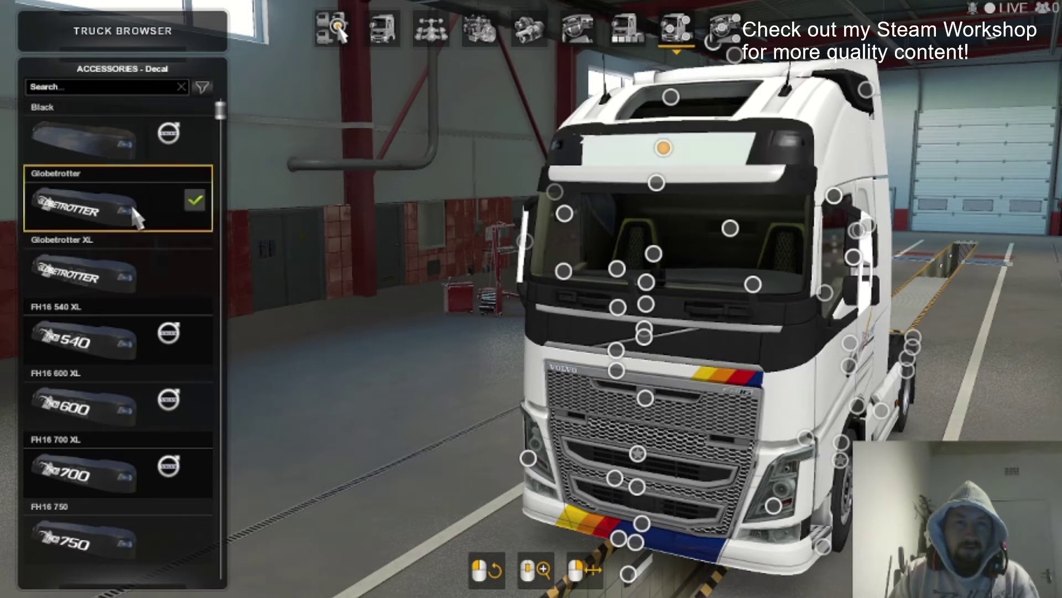
click(124, 281)
Fit the black FH16 750 decal above the Volvo's windscreen and inspect it from the front and side.
scroll(126, 347, down, 10)
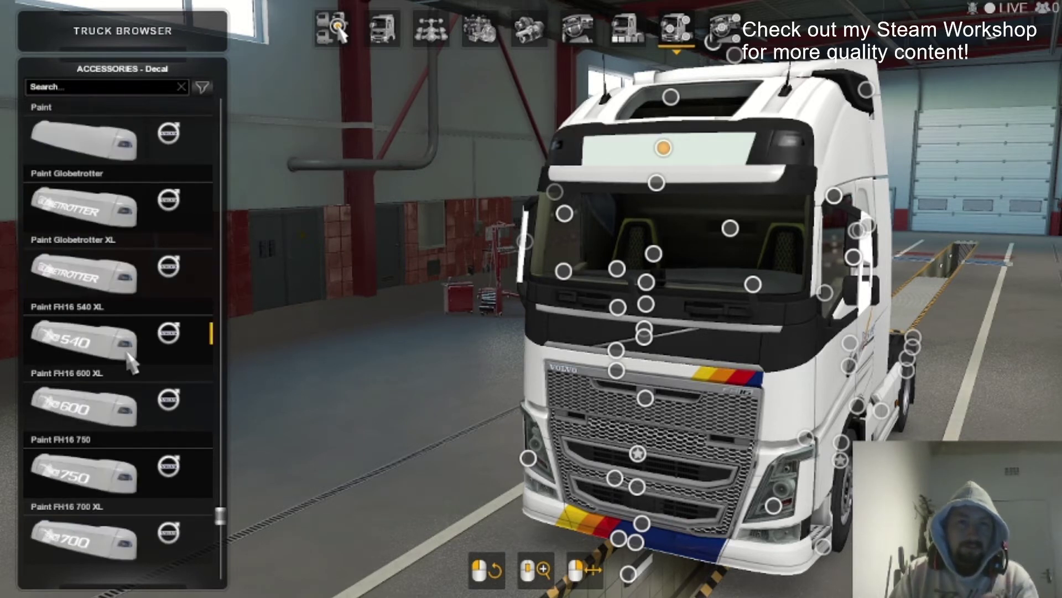
scroll(132, 363, up, 4)
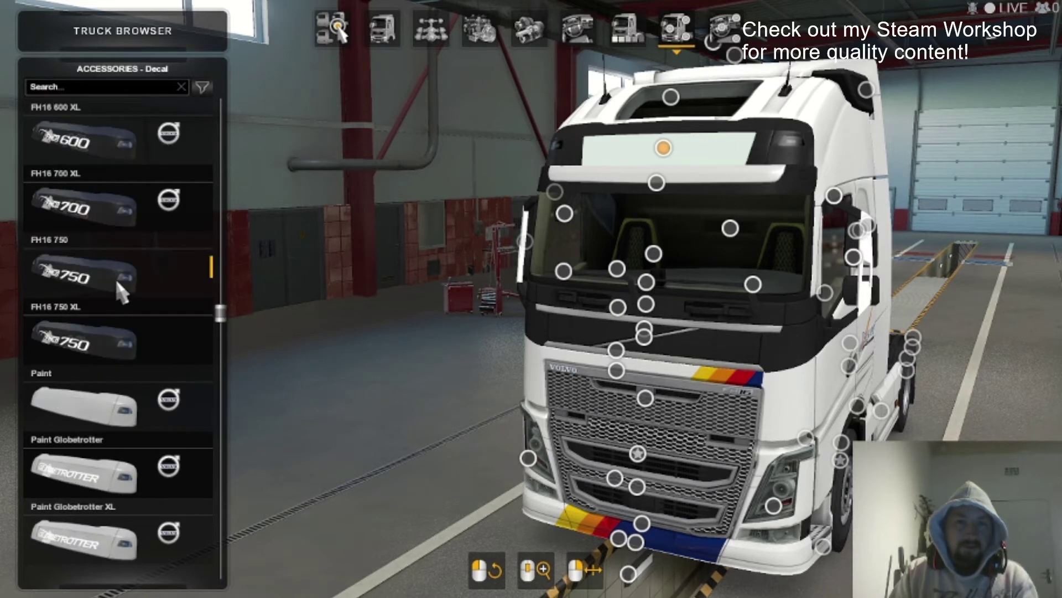
click(115, 276)
drag(308, 230, 337, 231)
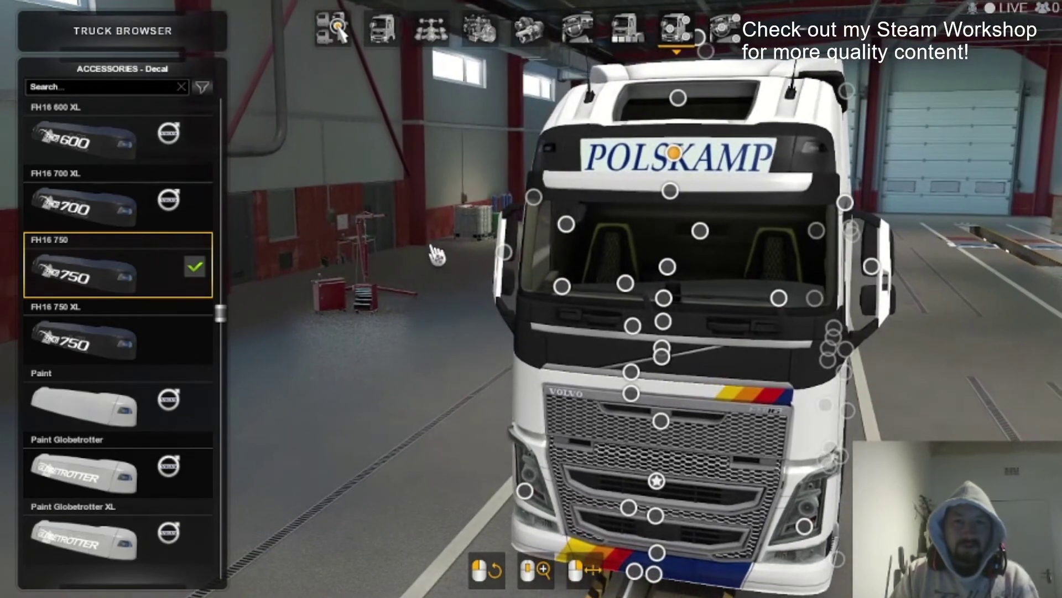
drag(433, 249, 354, 271)
scroll(354, 271, down, 5)
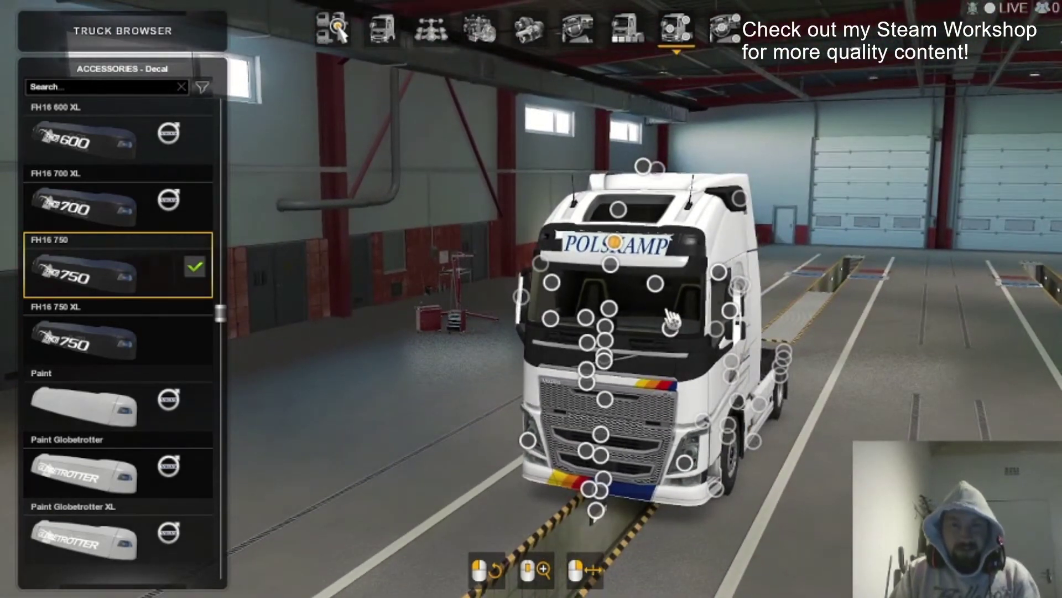
drag(671, 318, 521, 105)
scroll(650, 277, up, 4)
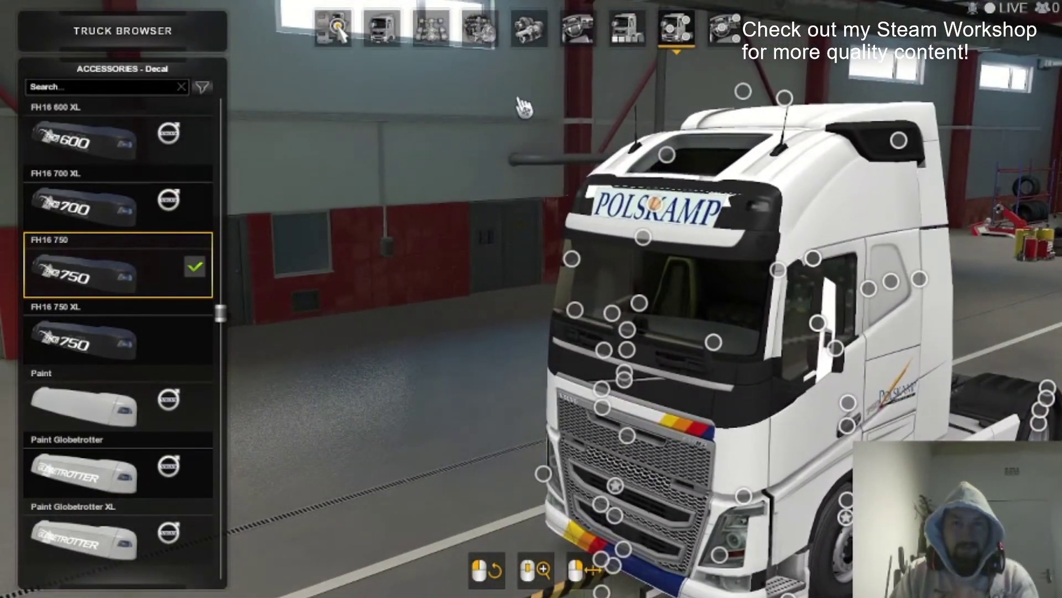
Switch the truck browser to the DAF XF and fit the Space cabin.
click(381, 29)
click(332, 28)
scroll(131, 171, up, 10)
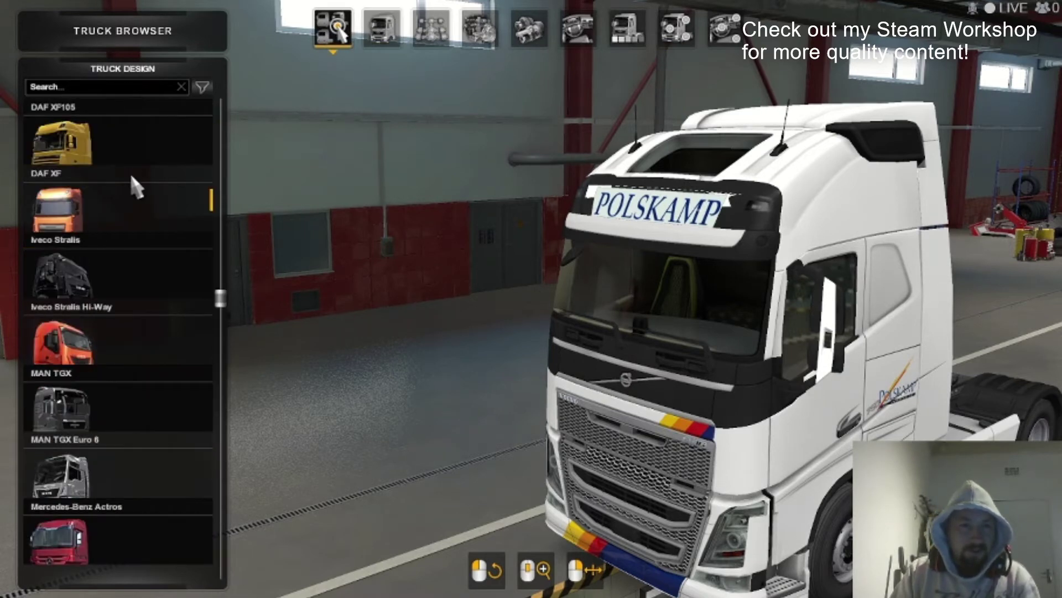
scroll(131, 174, up, 2)
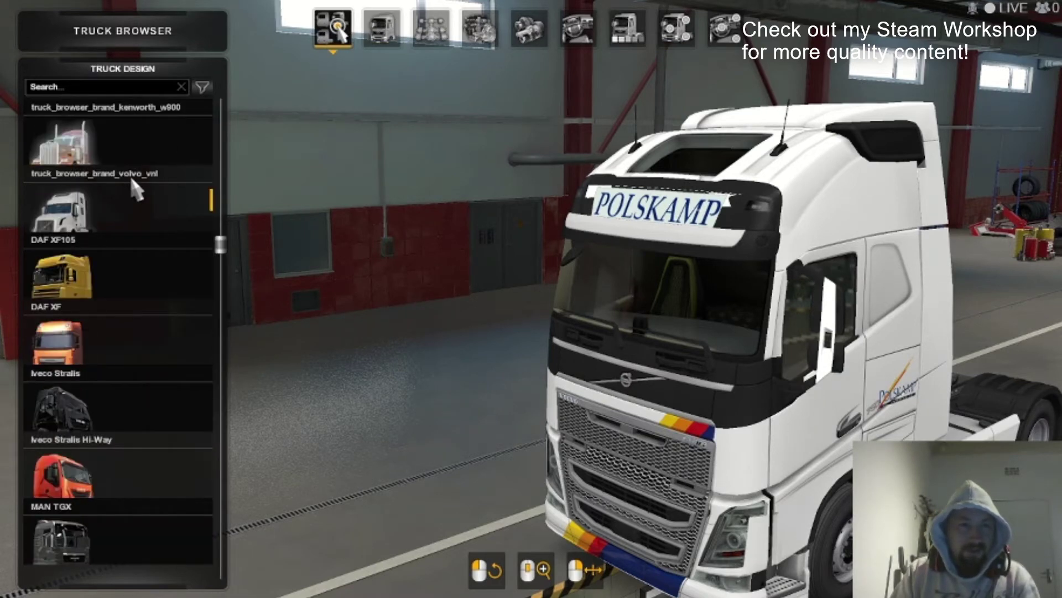
click(118, 332)
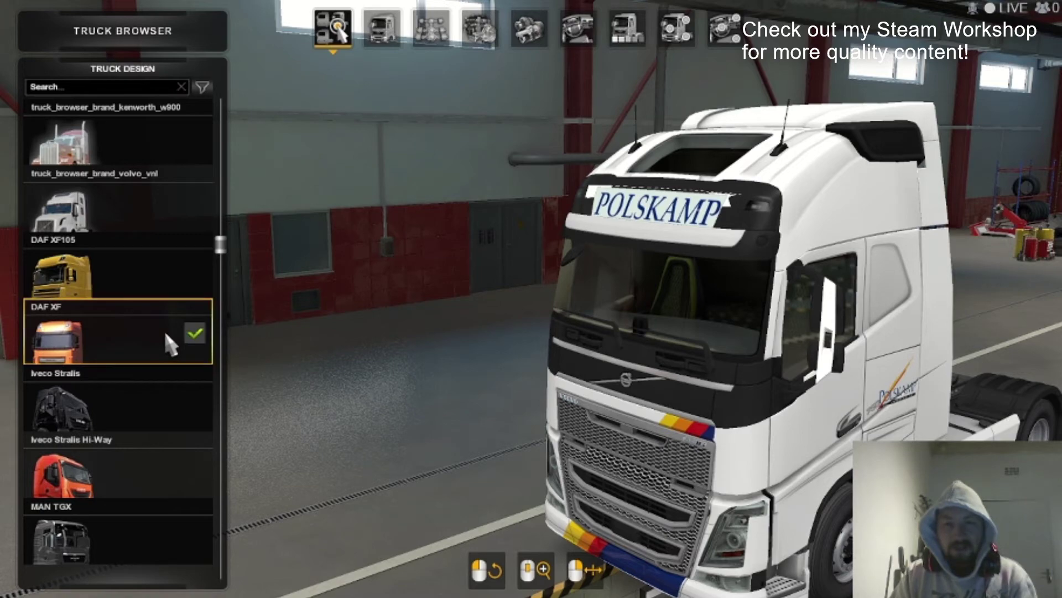
drag(467, 355, 430, 252)
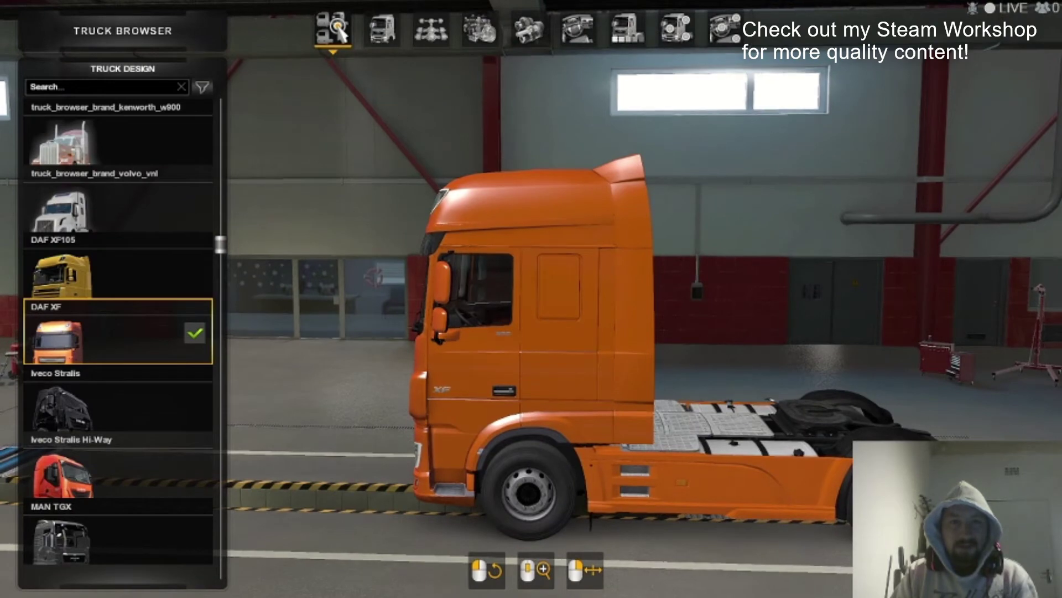
click(382, 31)
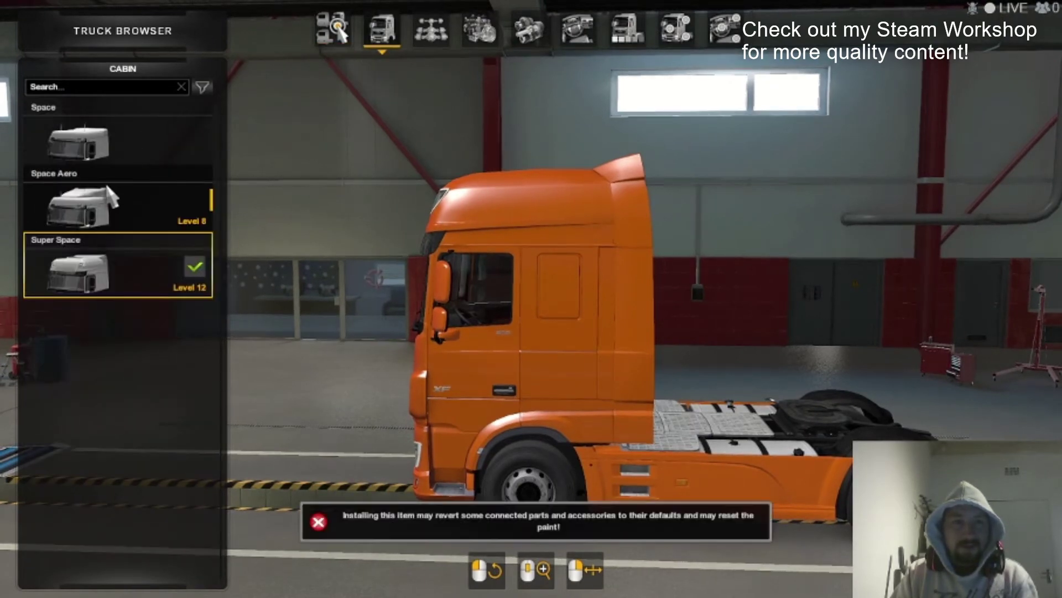
click(95, 154)
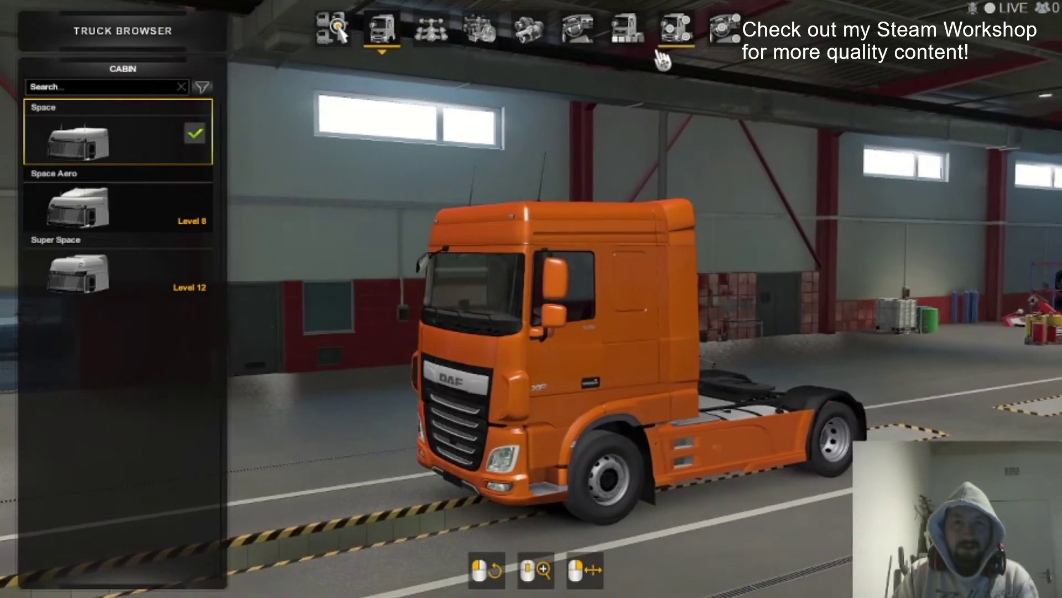
Try the Super Space cabin on the DAF XF and fit the Space Aero cabin instead.
click(625, 44)
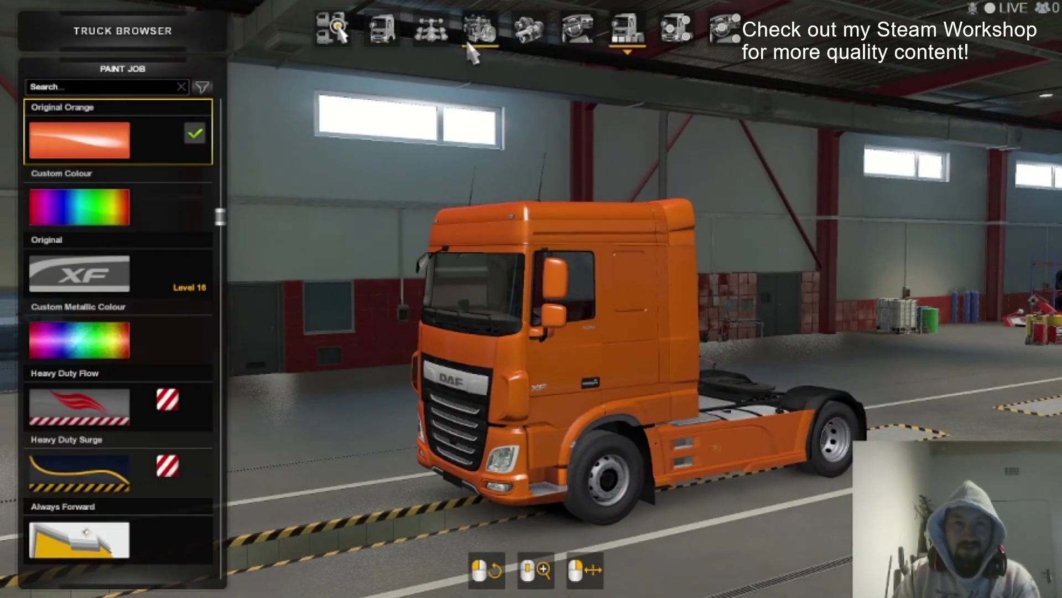
click(382, 28)
click(105, 201)
click(105, 268)
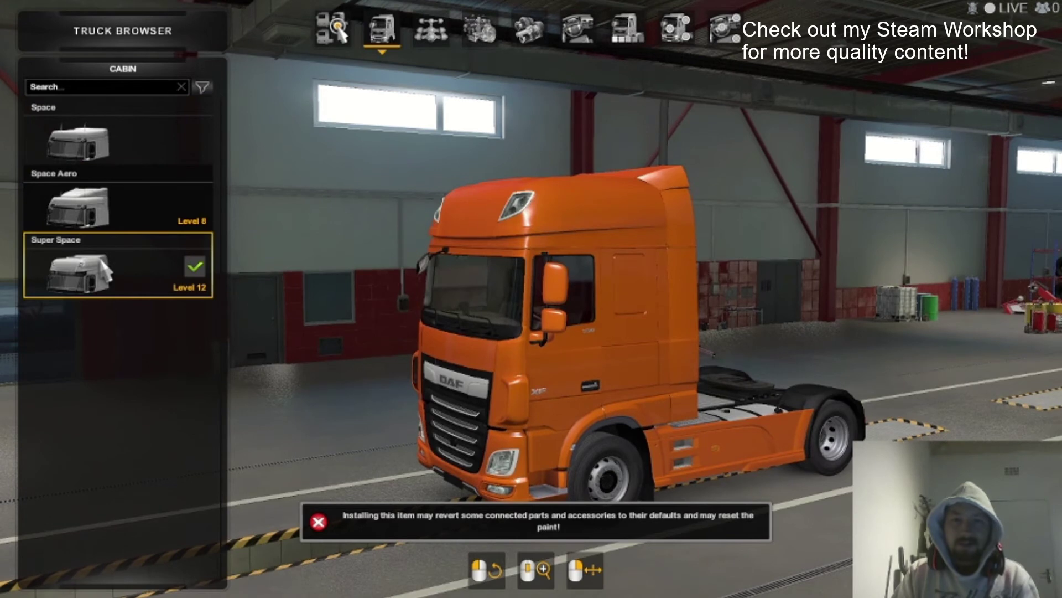
click(108, 211)
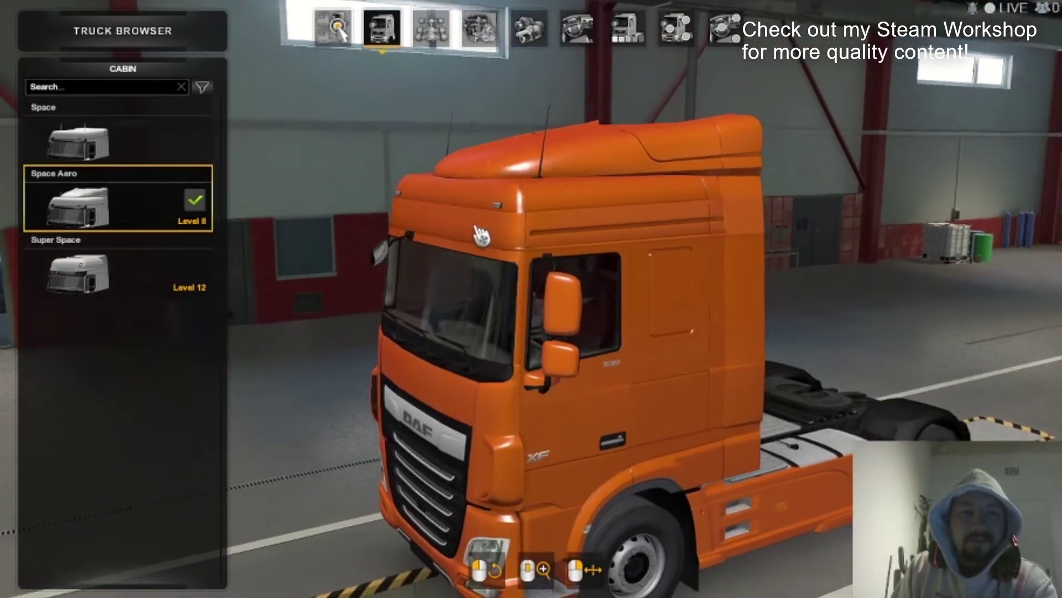
Alternate between the Super Space and Space Aero cabins to compare their roofs, ending with Space Aero fitted.
mouse_move(187, 237)
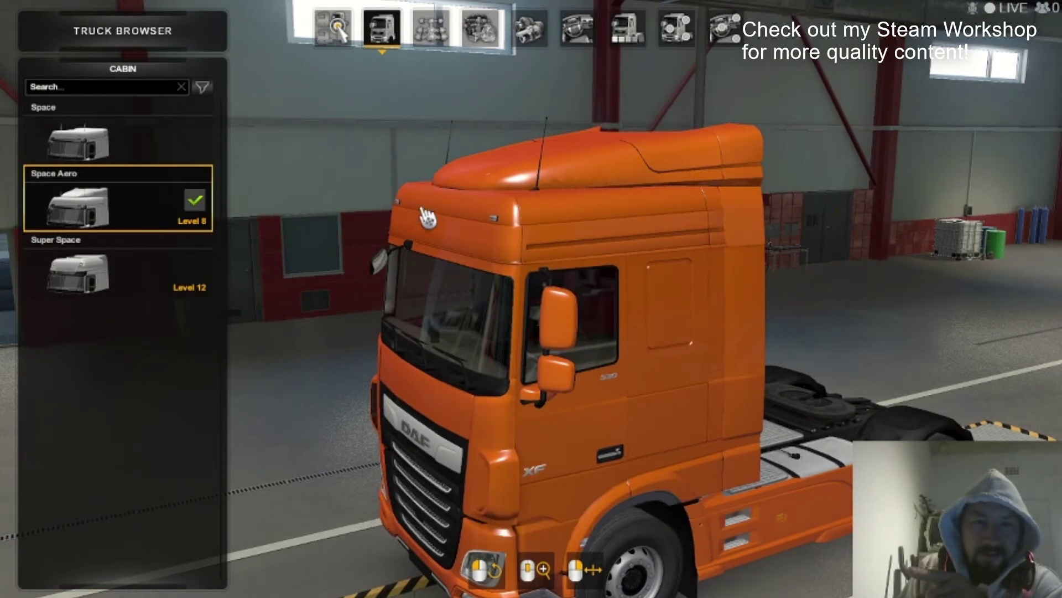
click(141, 269)
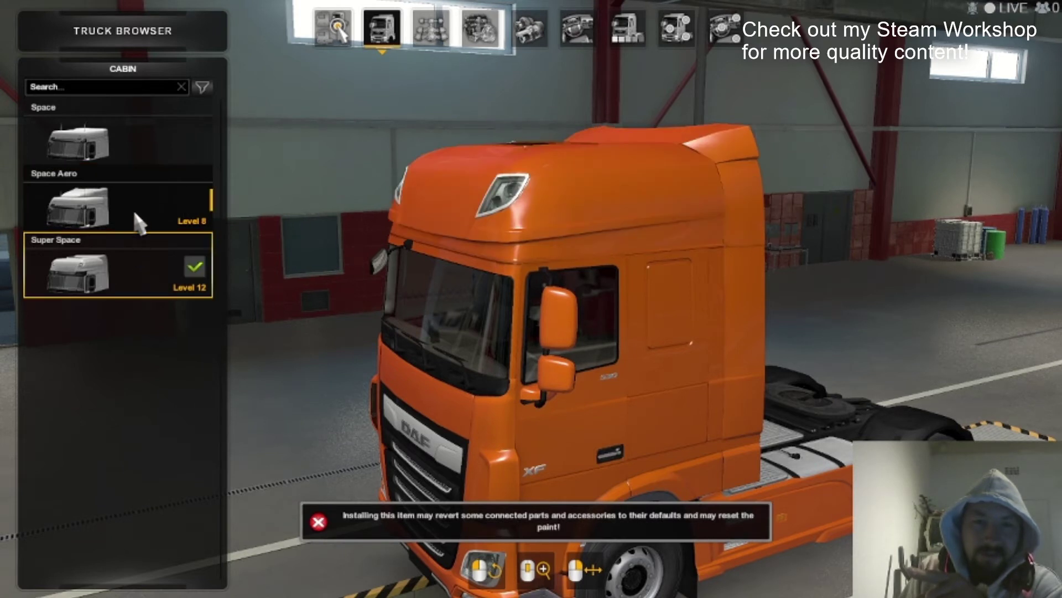
click(136, 216)
click(152, 261)
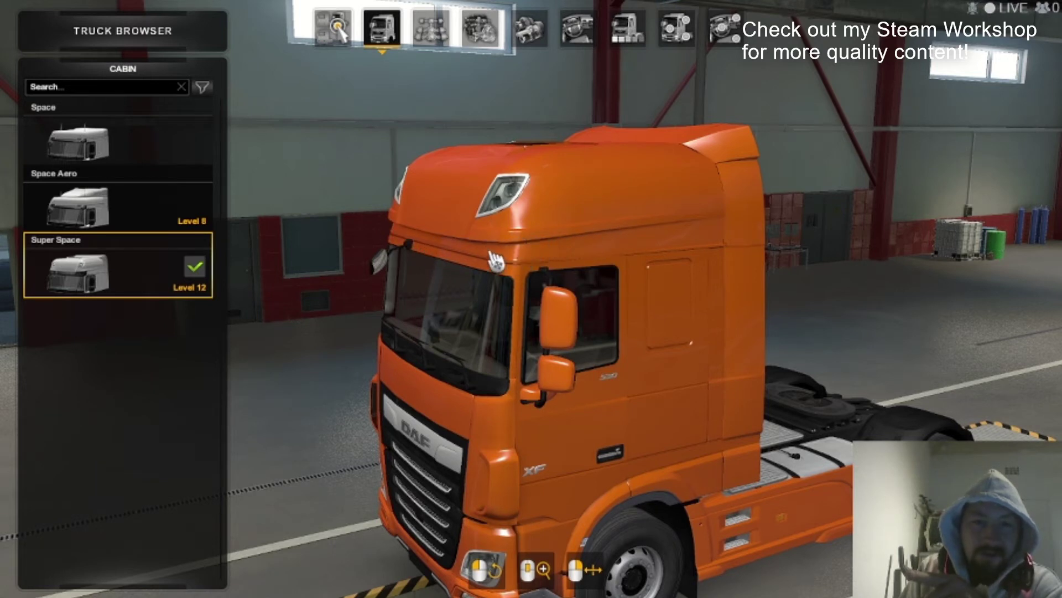
click(104, 217)
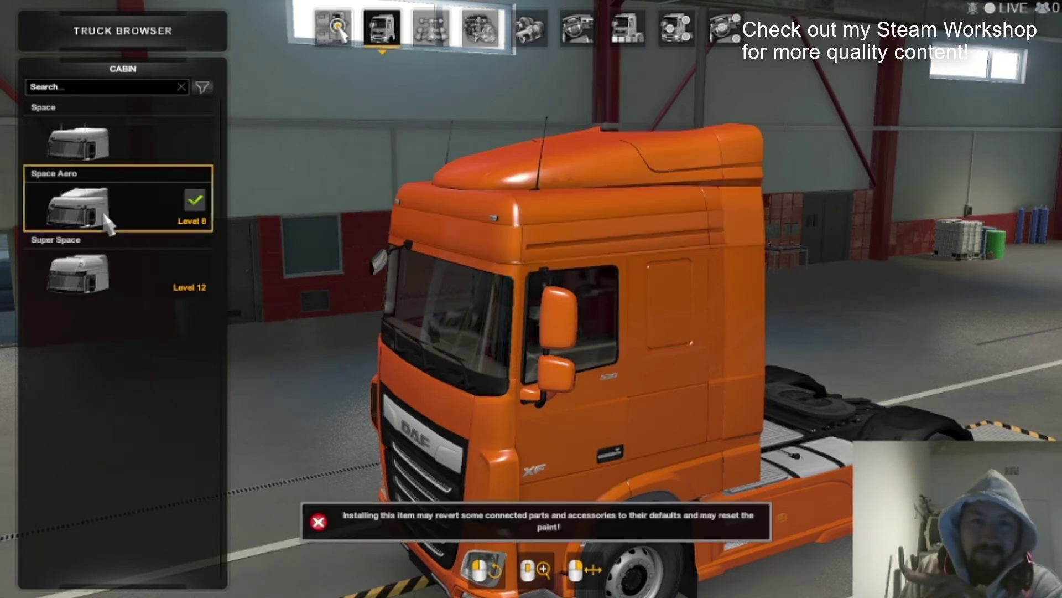
Apply the Simon Loos DAF XF paint job to the truck.
click(628, 28)
scroll(149, 254, up, 5)
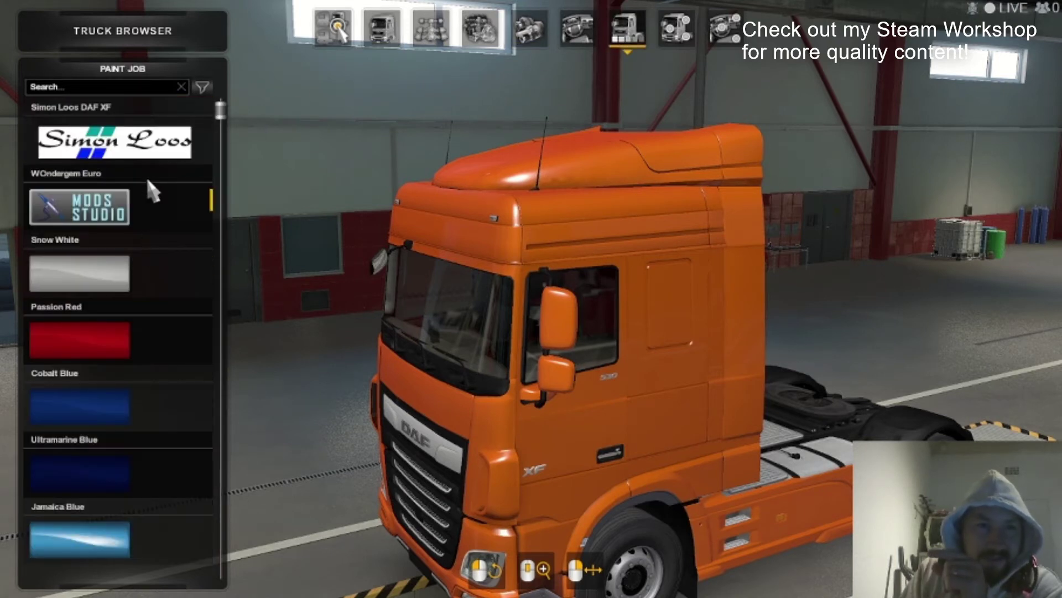
click(161, 157)
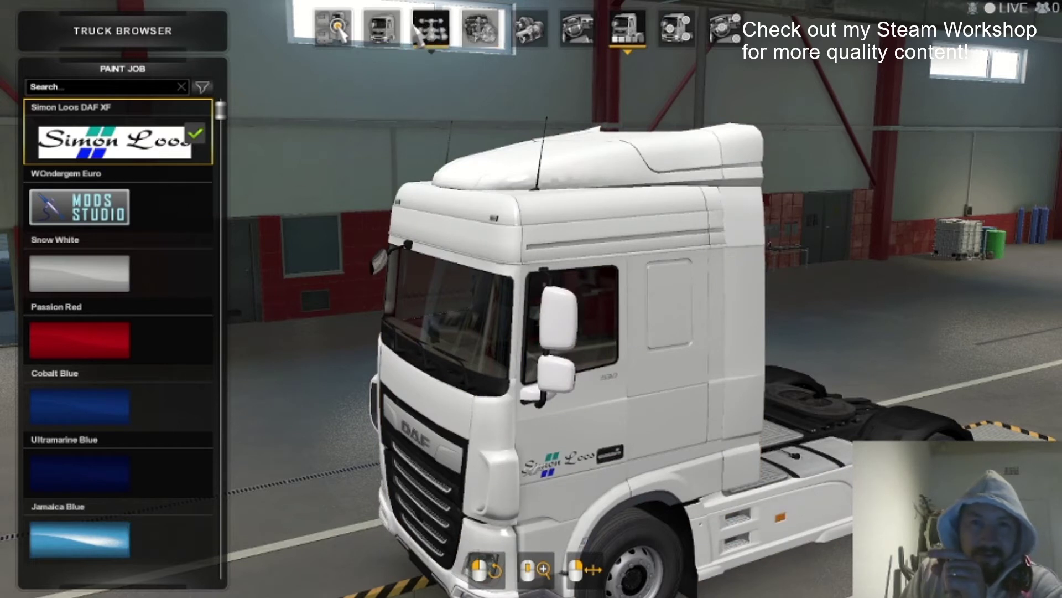
Try the Super Space cabin with the Simon Loos skin, return to Space Aero and inspect its roof from the front.
click(381, 34)
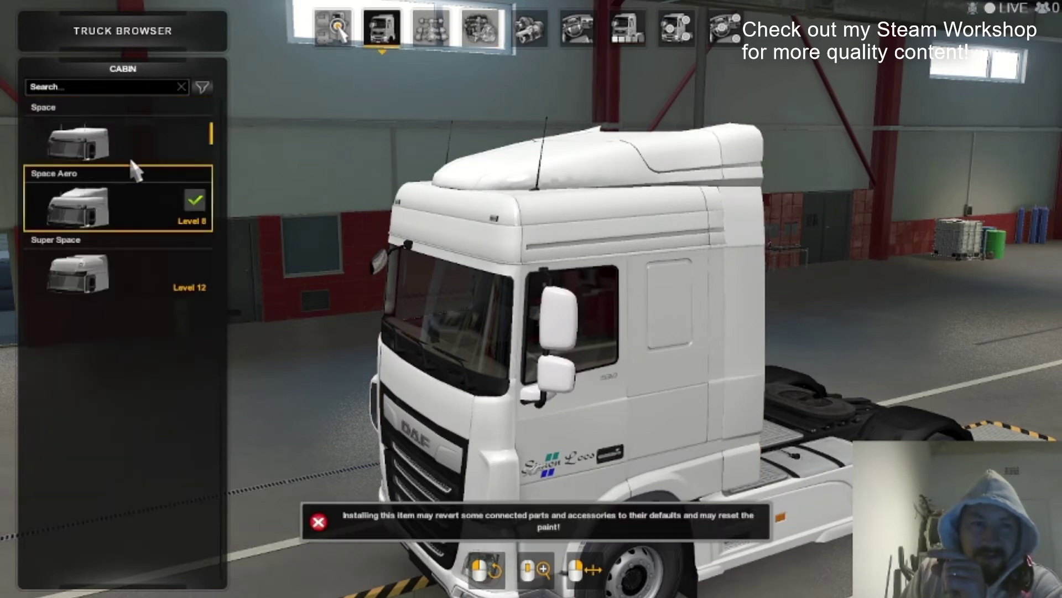
click(160, 244)
click(139, 193)
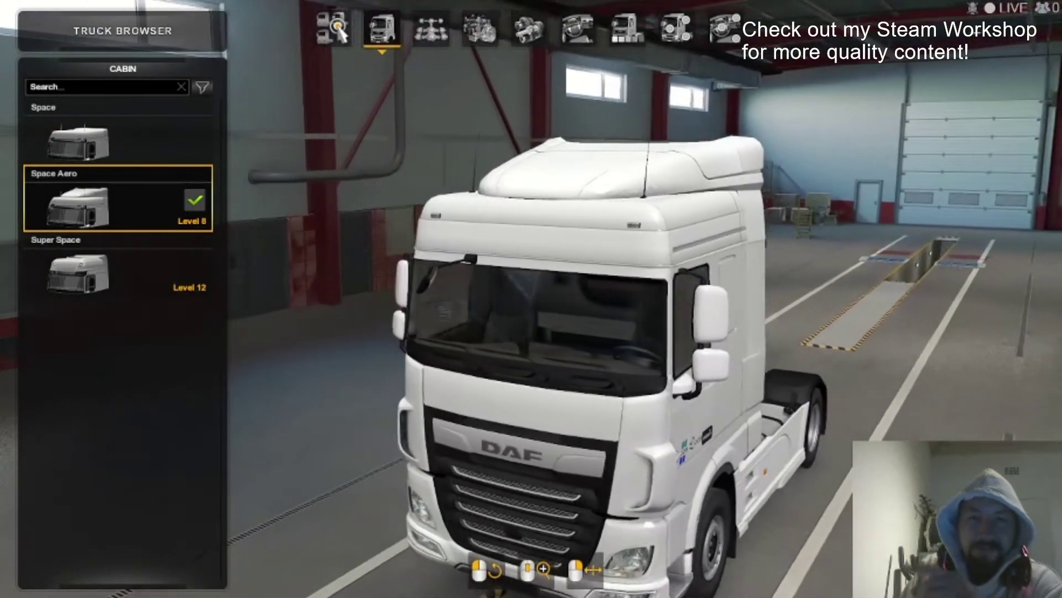
drag(639, 215, 541, 201)
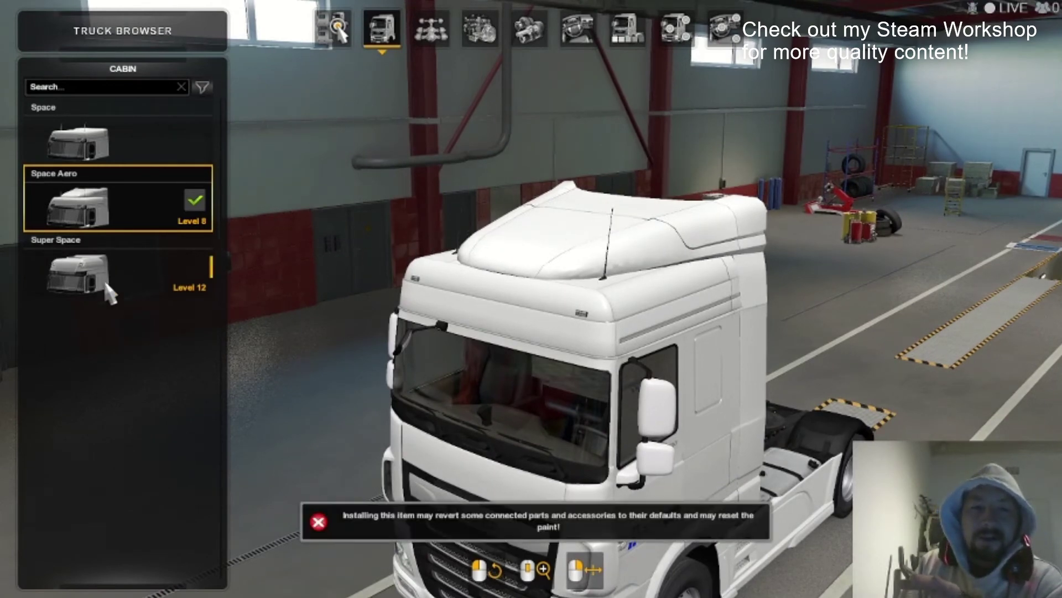
Fit the DAF XF with the Super Space cabin and apply the Peter Appel DAF XF Superspace paint job.
drag(389, 282, 565, 222)
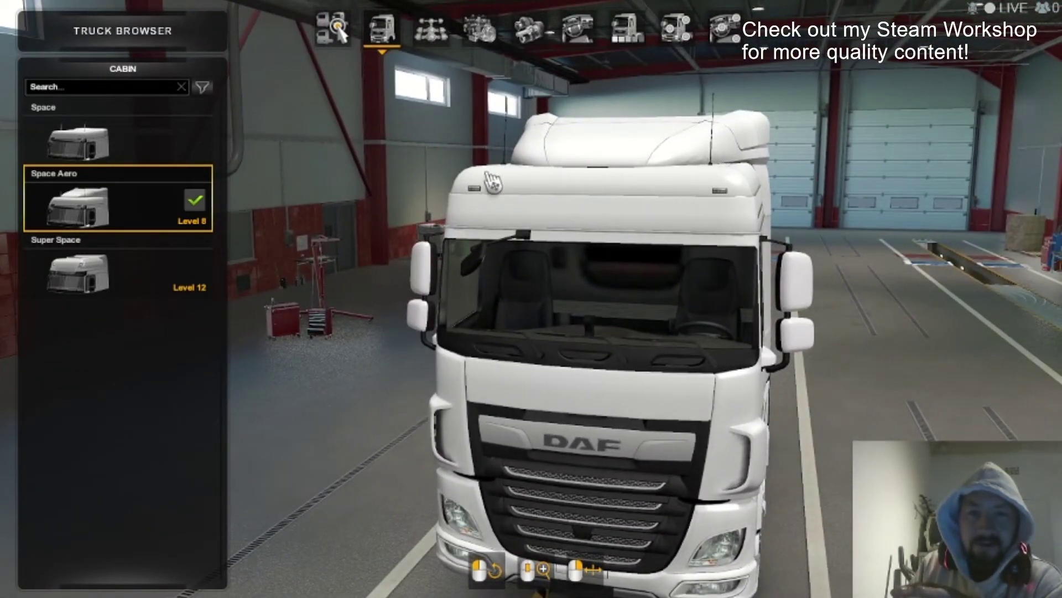
click(135, 255)
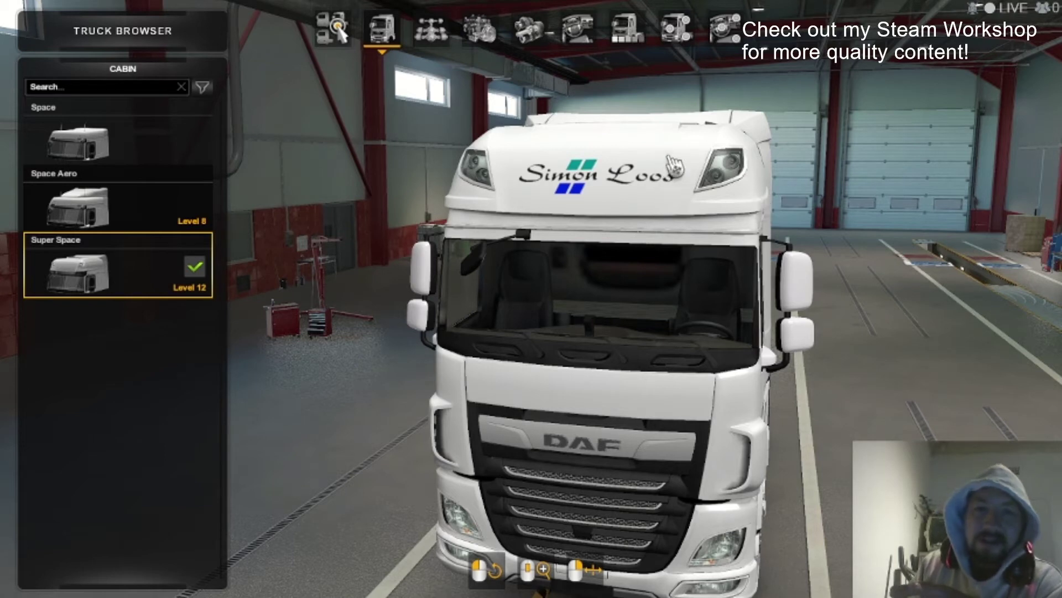
drag(576, 173, 608, 172)
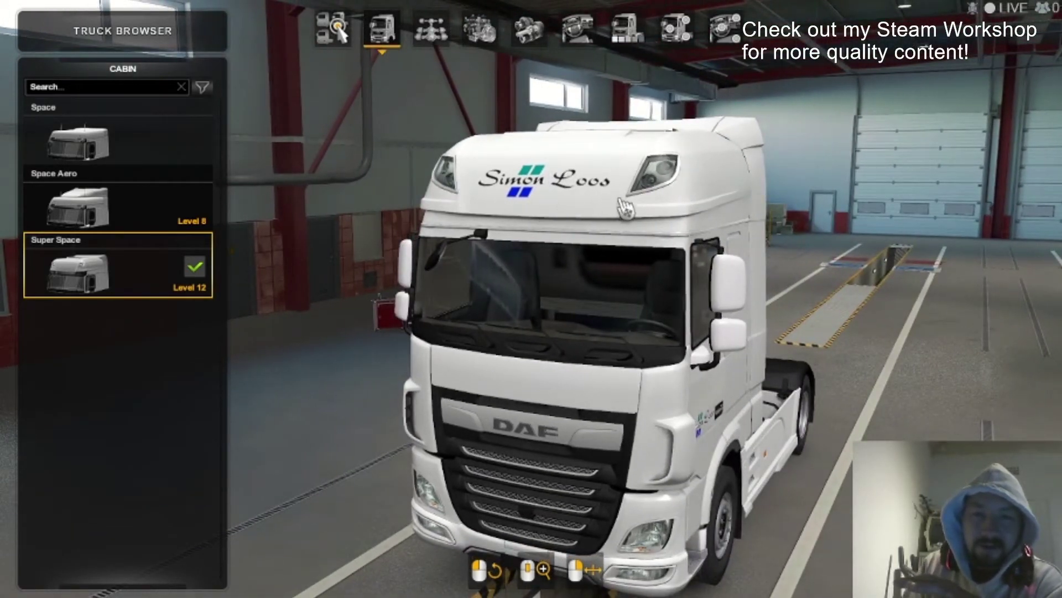
drag(532, 166, 422, 78)
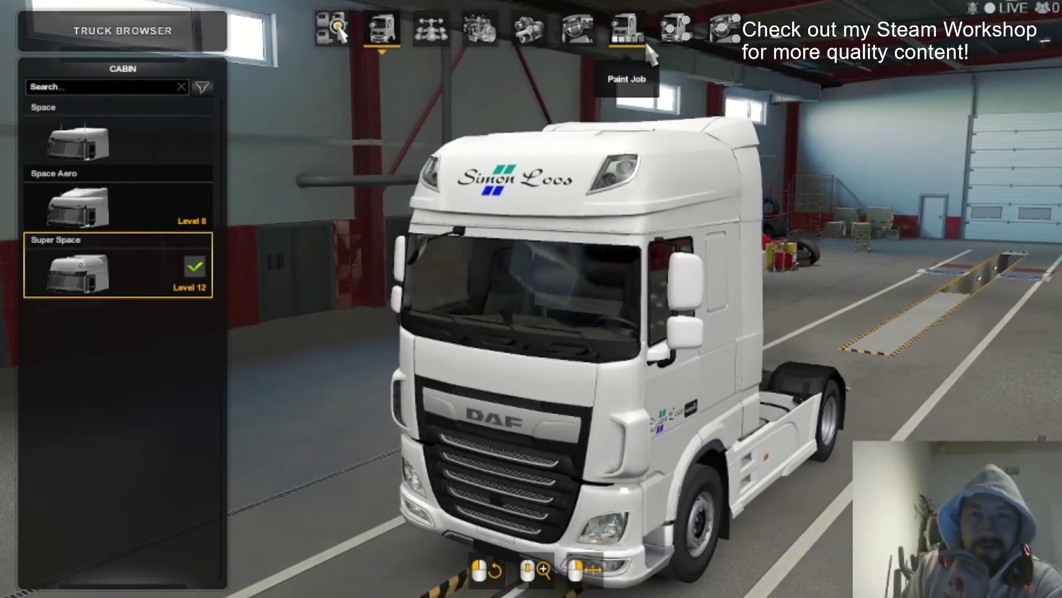
click(627, 29)
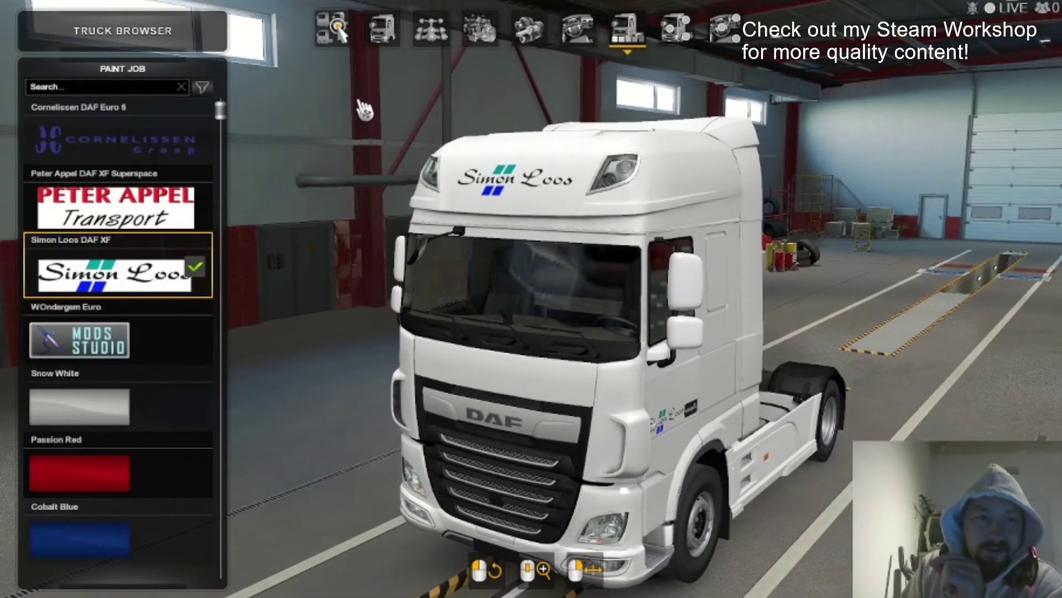
click(167, 209)
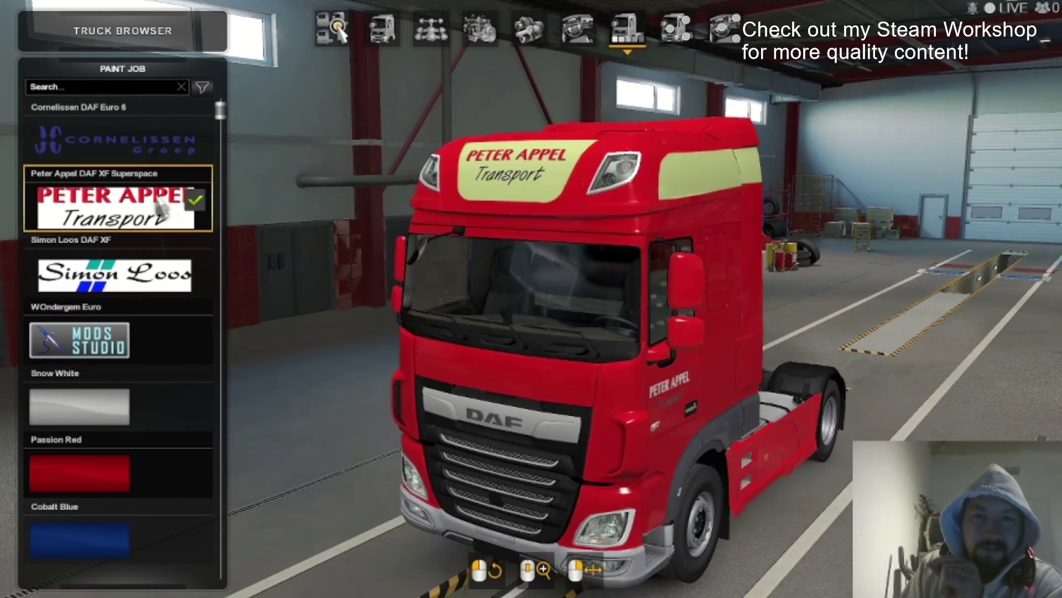
Try the Space Aero and Space cabins on the painted DAF XF and return to the Super Space cabin.
click(382, 27)
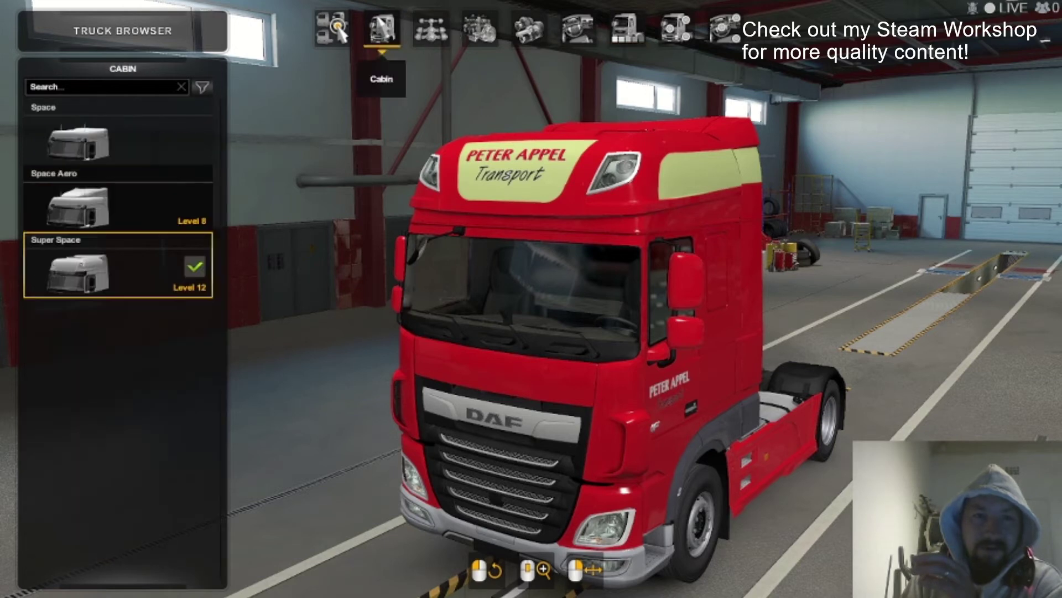
click(95, 202)
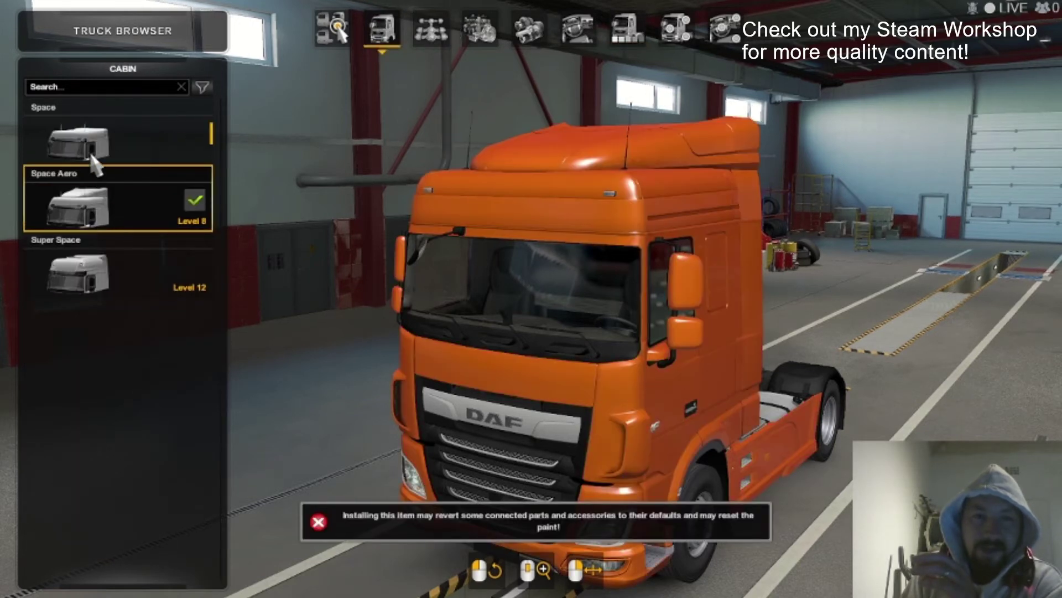
click(91, 157)
click(115, 258)
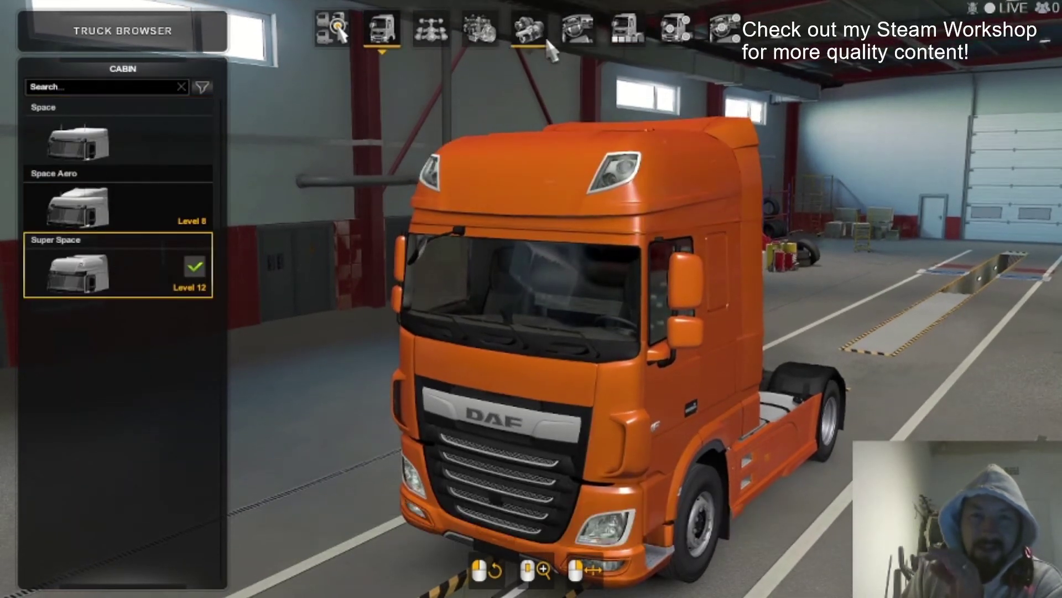
Reapply the Peter Appel DAF XF Superspace paint job to the orange Super Space truck.
click(628, 30)
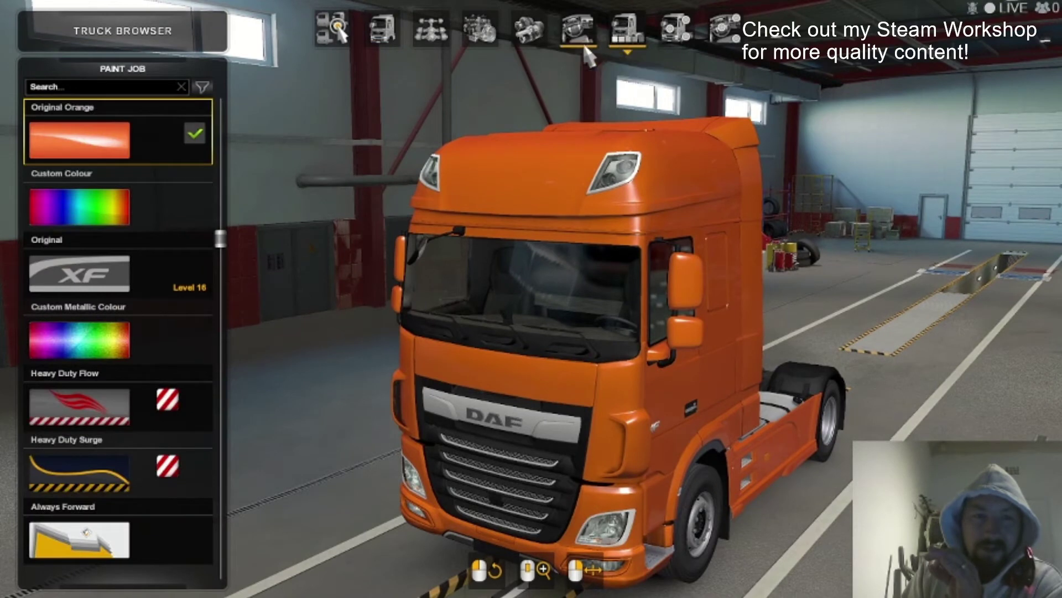
scroll(161, 209, up, 5)
click(152, 219)
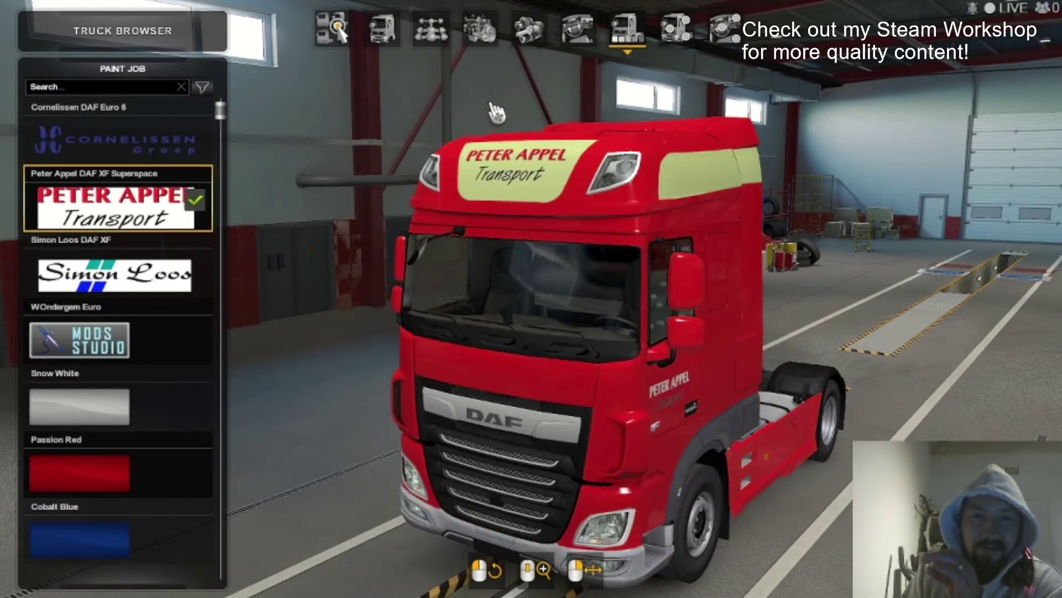
Switch the Peter Appel truck to the Space Aero cabin and view it from the front corner.
click(382, 28)
click(115, 191)
drag(426, 177, 374, 172)
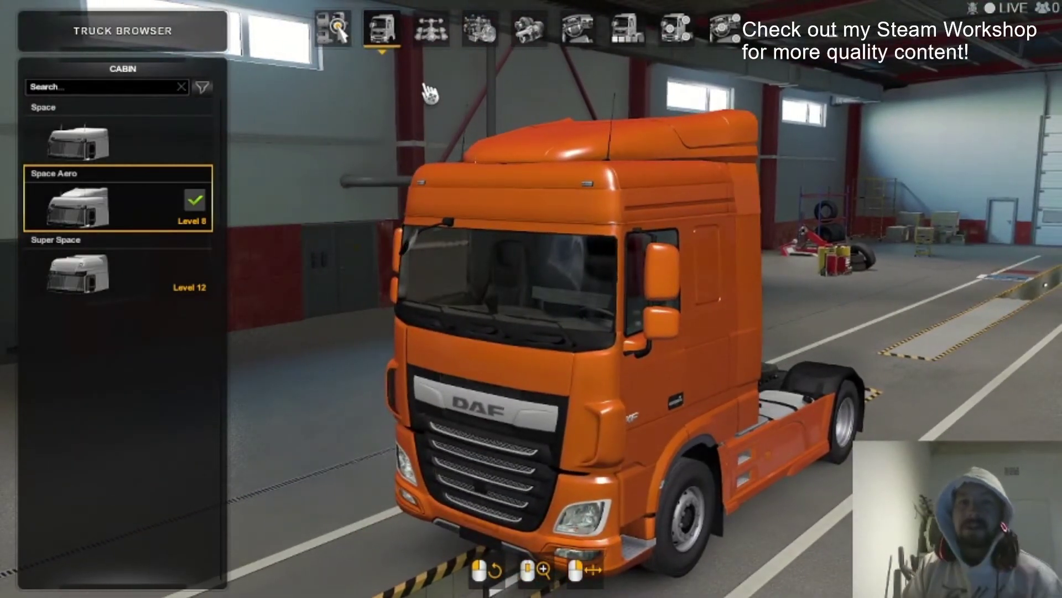
Apply the WOndergem Euro paint job to the Space Aero truck.
click(626, 29)
scroll(144, 205, up, 10)
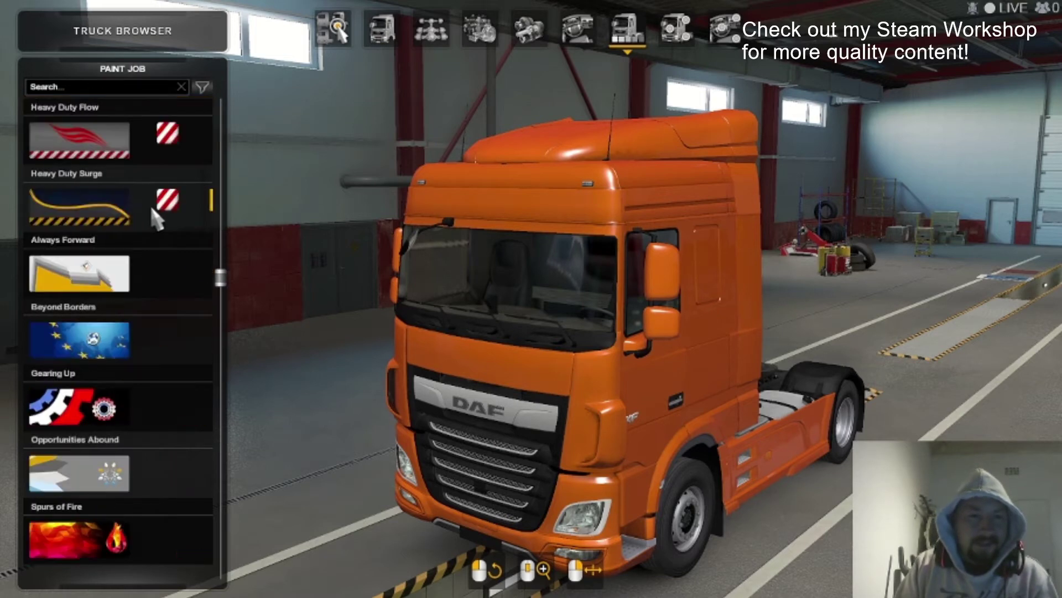
click(149, 217)
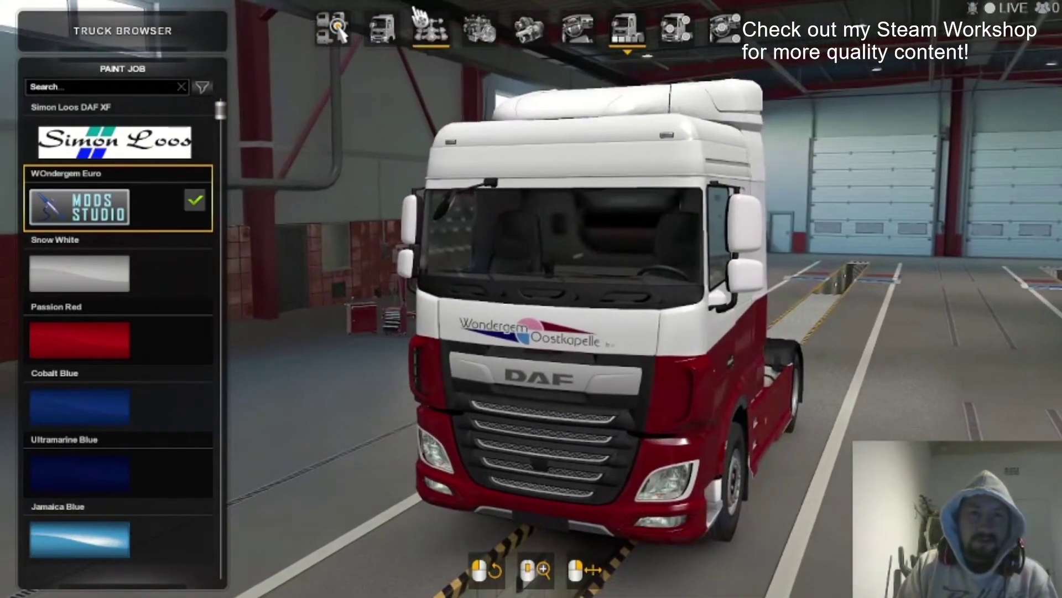
Change the cabin of the WOndergem Euro truck to Super Space.
click(432, 27)
click(387, 34)
click(97, 274)
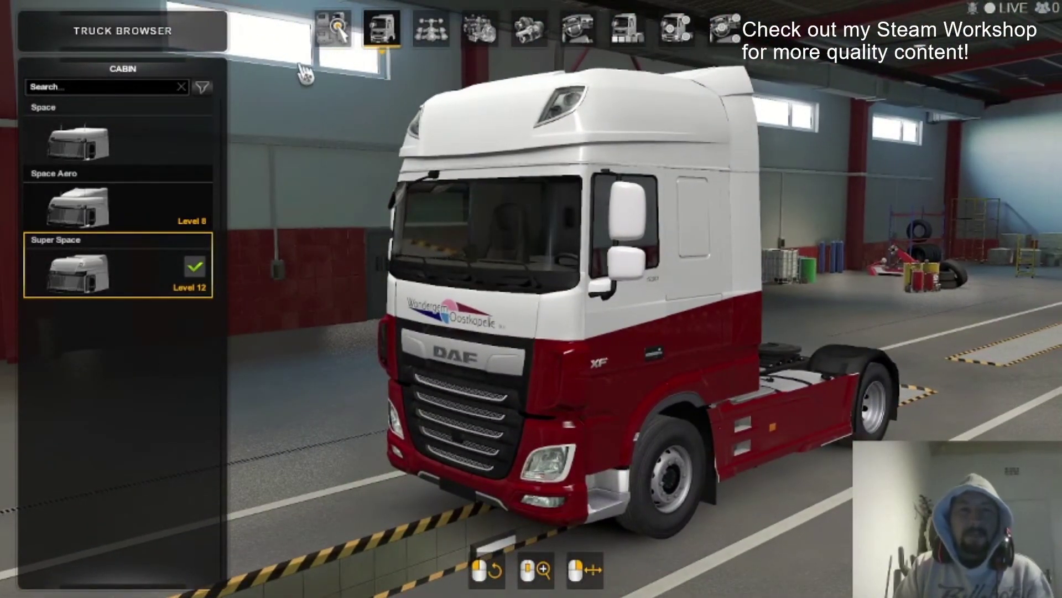
Look through the available truck designs from the first model to the last and view the DAF XF from the side.
click(337, 31)
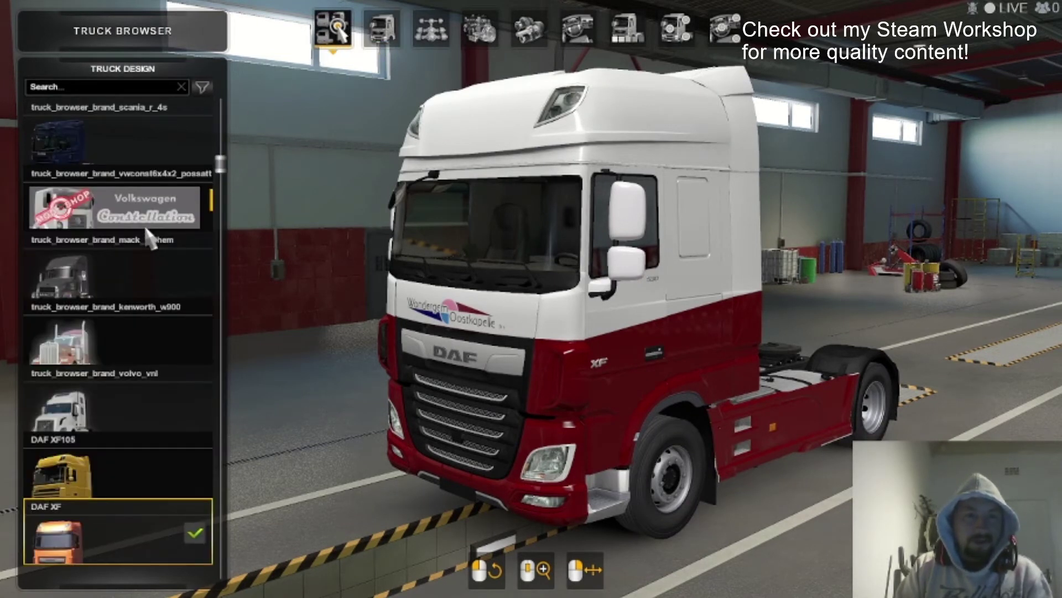
scroll(147, 230, up, 2)
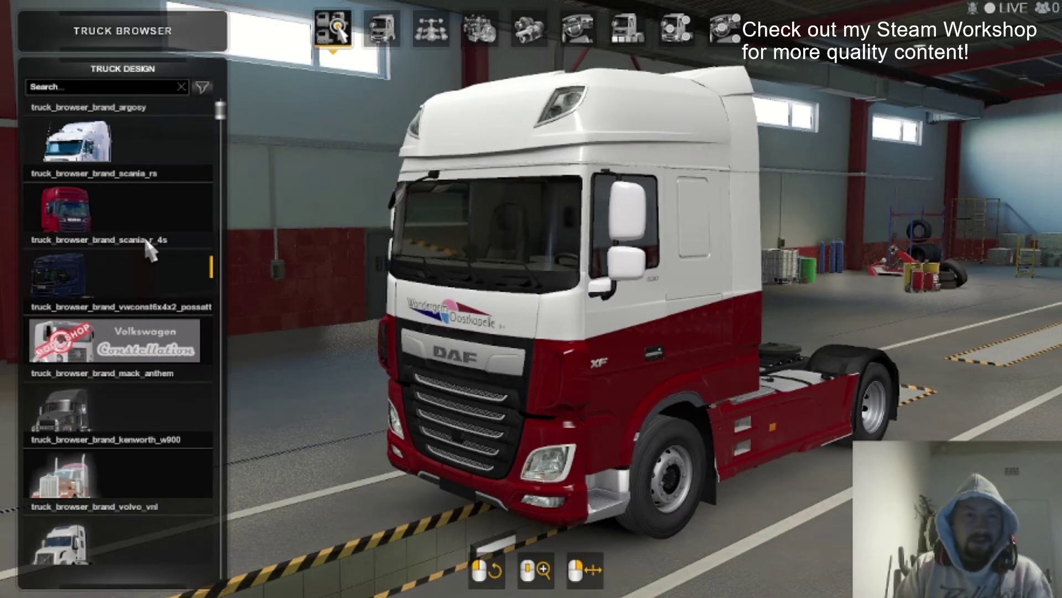
scroll(146, 239, down, 15)
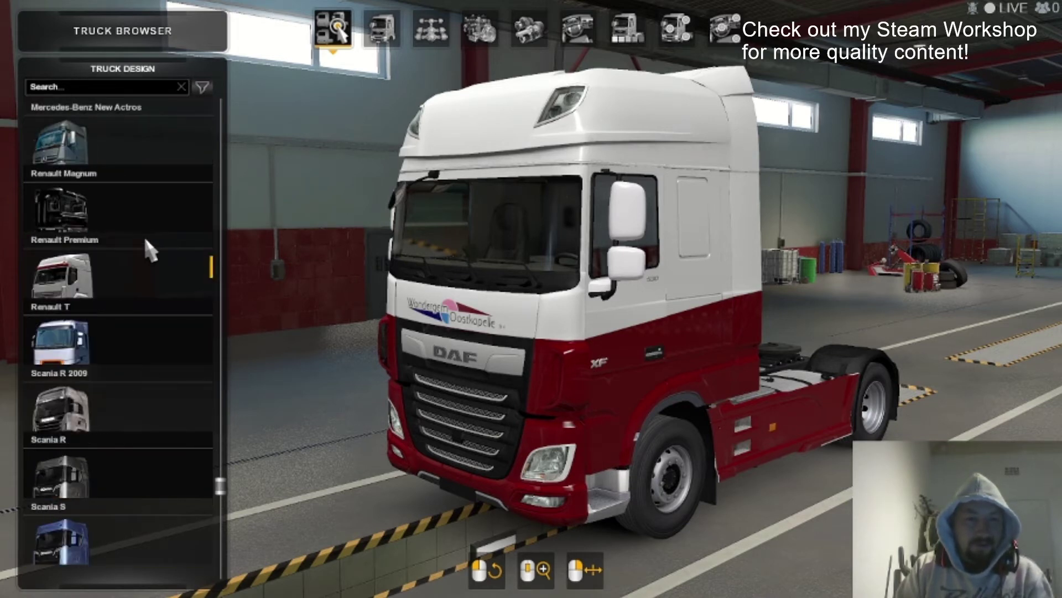
scroll(148, 252, down, 3)
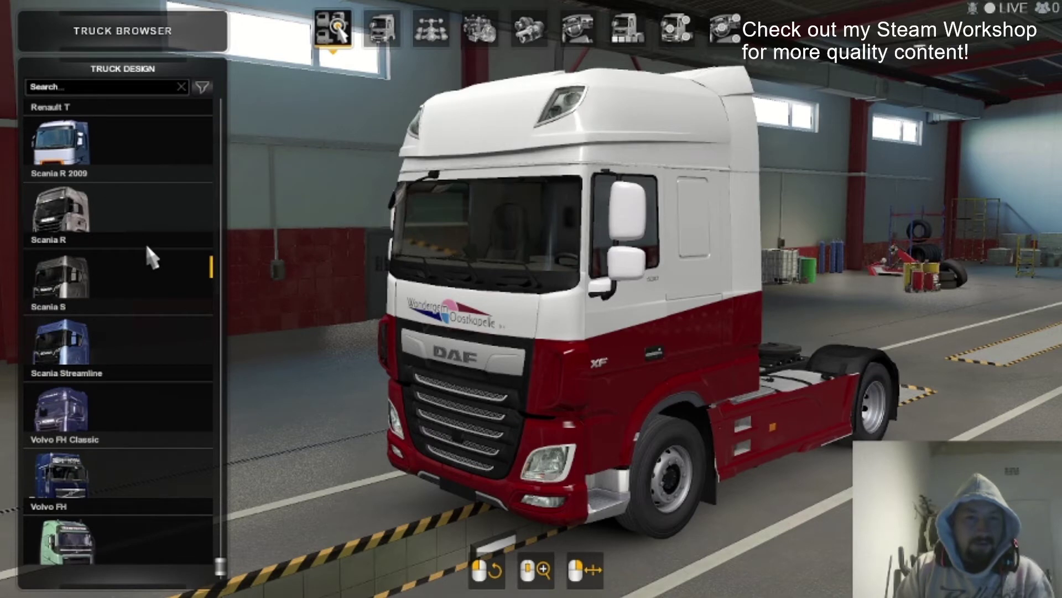
drag(488, 265, 315, 273)
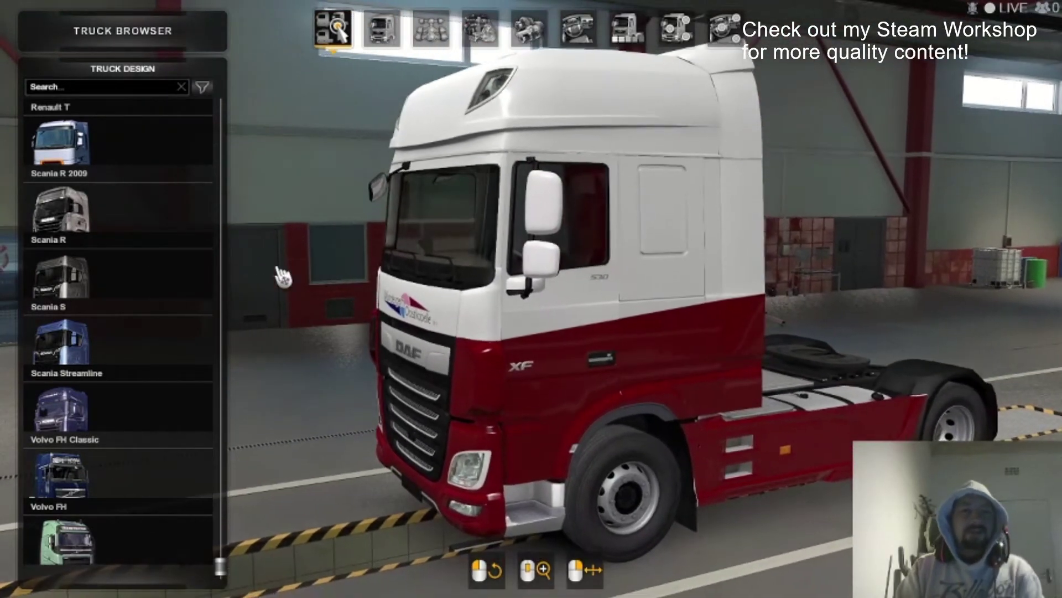
Change the WOndergem truck's cabin to Space and check which paint jobs are offered for it.
click(431, 29)
click(381, 29)
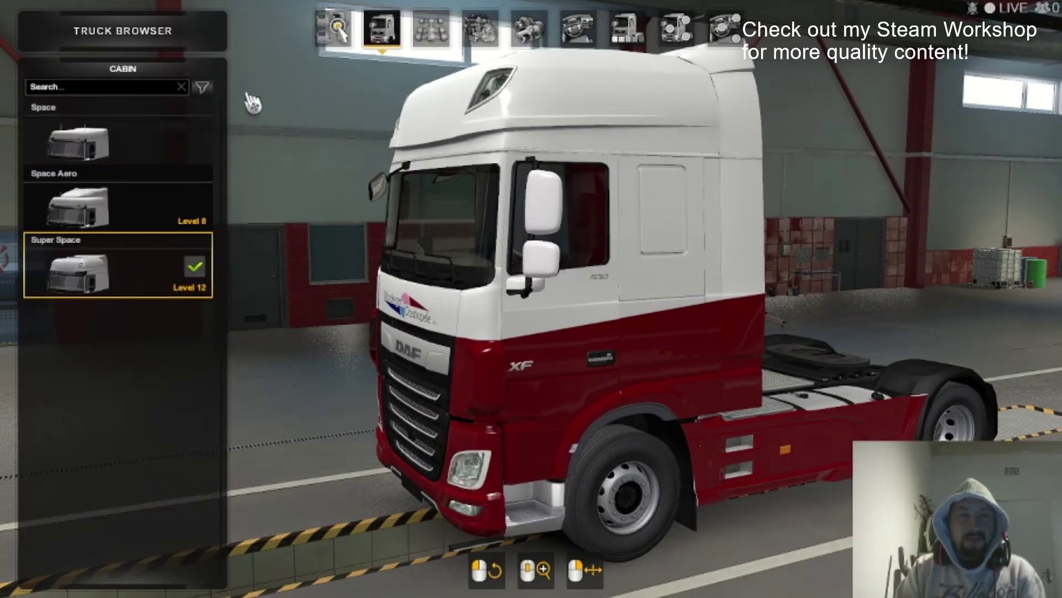
click(138, 142)
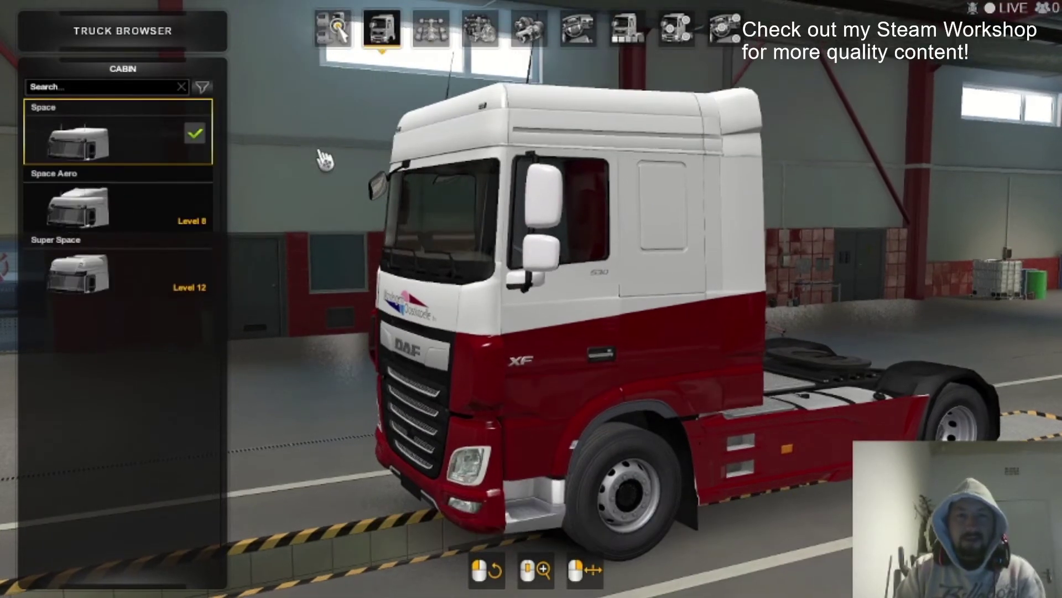
click(625, 29)
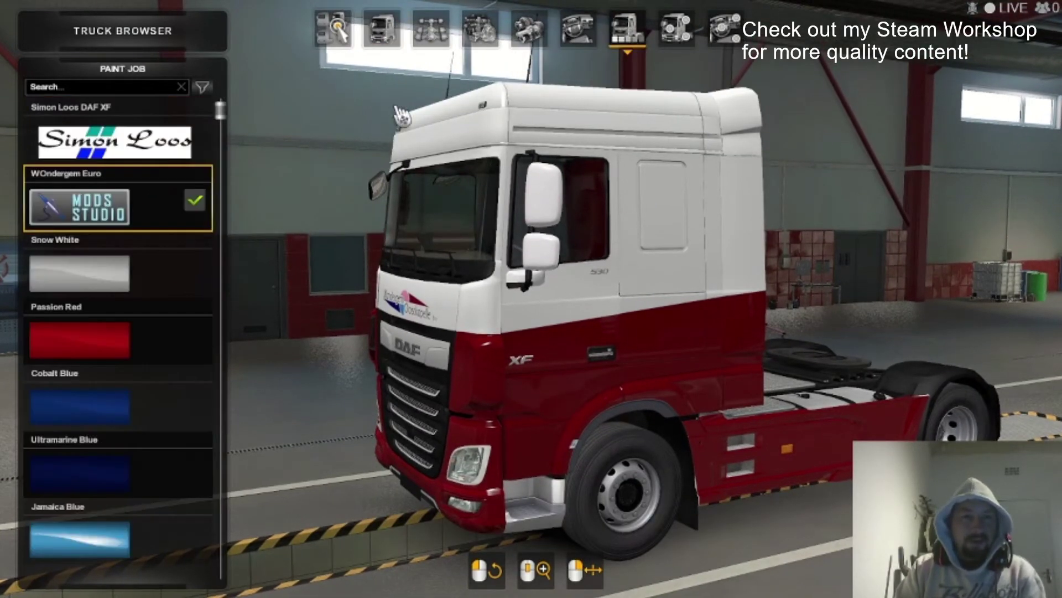
Replace the DAF XF with the Mercedes-Benz Actros truck design.
click(334, 28)
scroll(123, 267, down, 6)
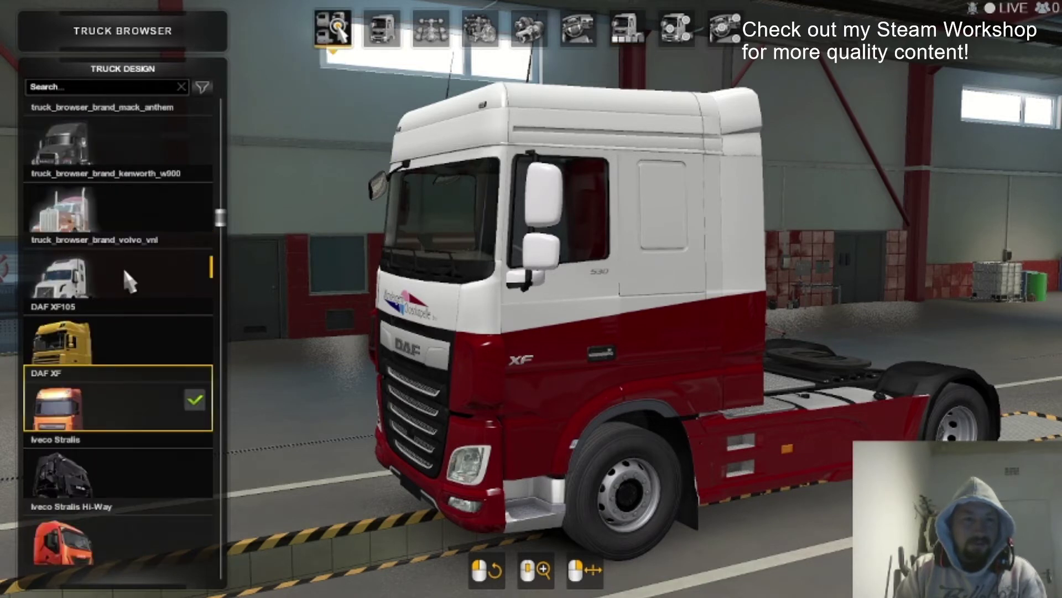
scroll(124, 270, down, 2)
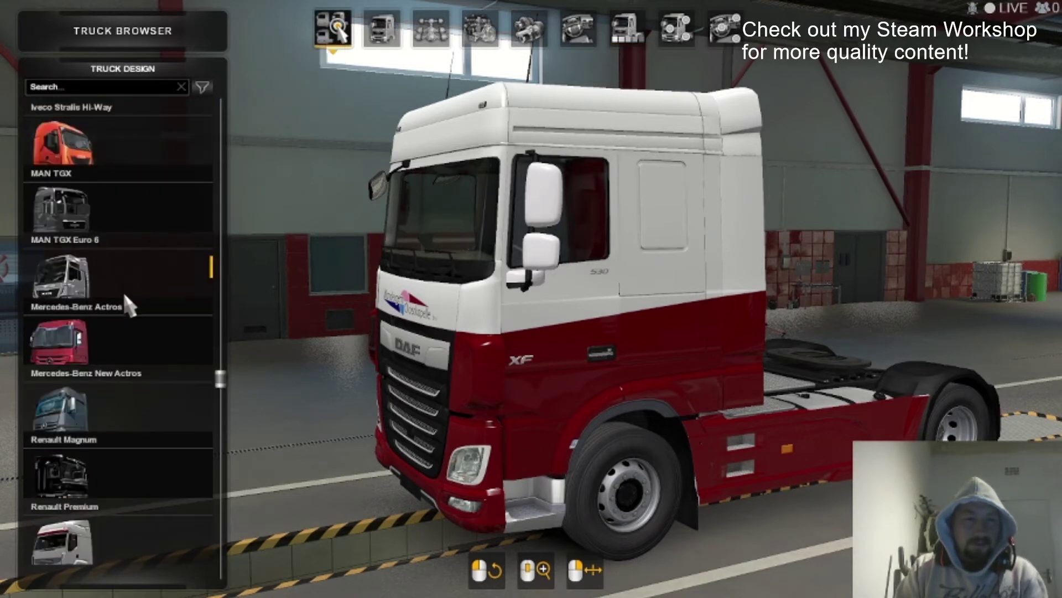
click(132, 324)
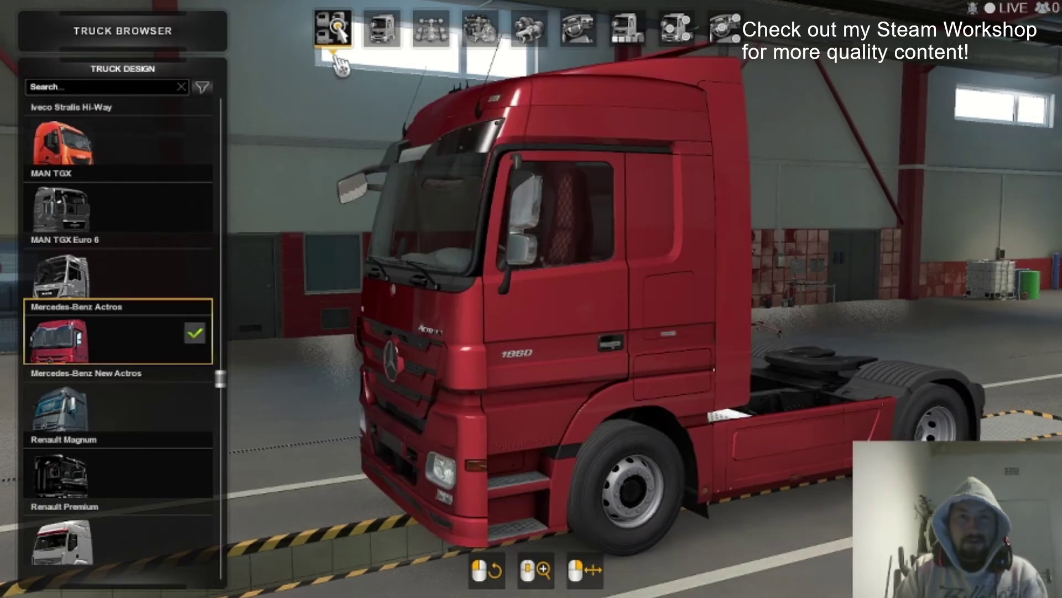
Fit the Actros with the Low Roof Sleeper cabin.
click(413, 34)
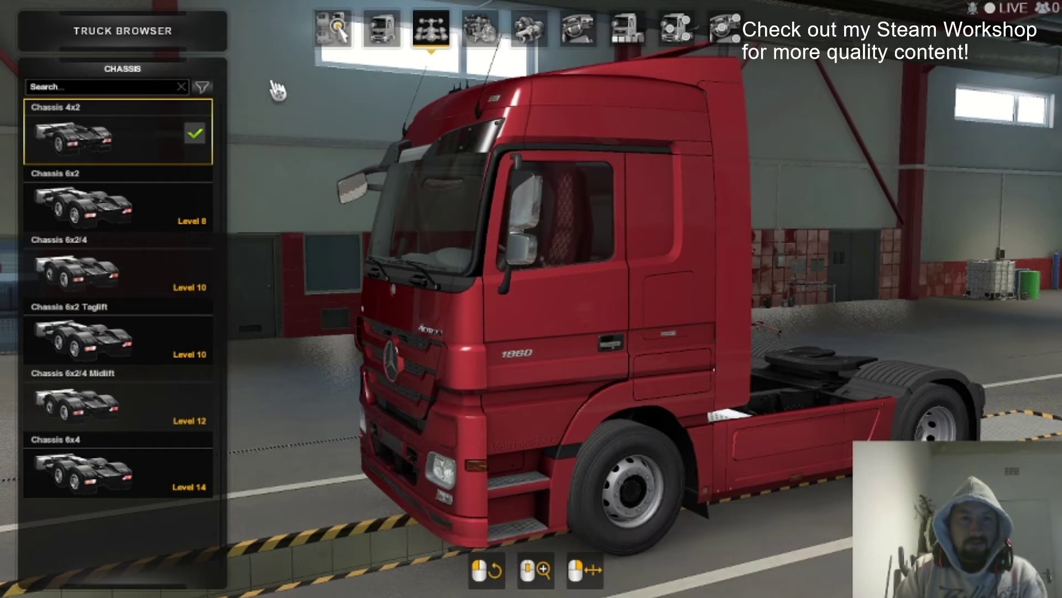
click(382, 28)
click(111, 119)
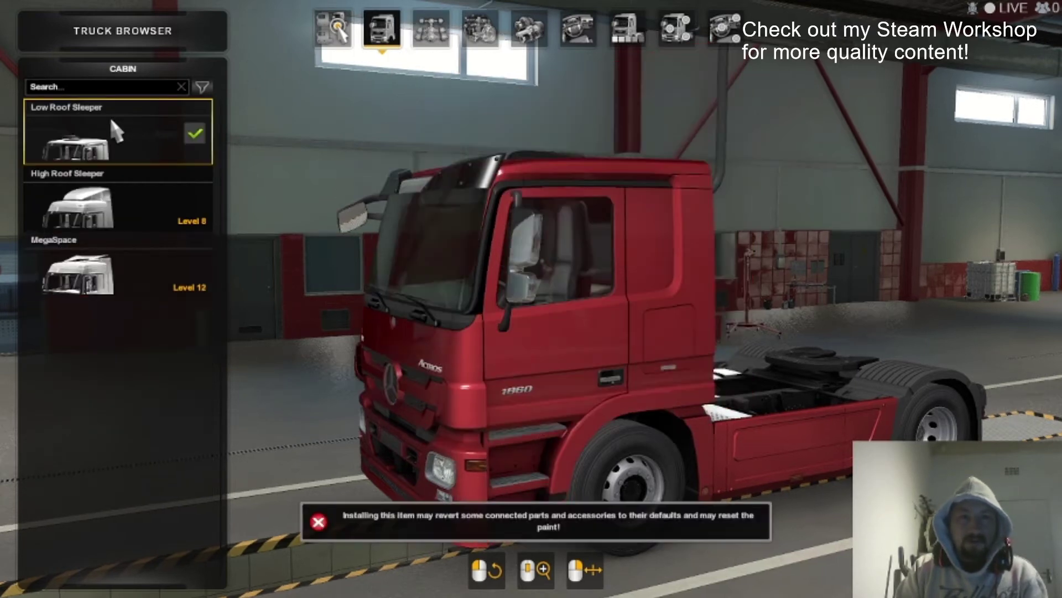
Preview the Road Star paint job on the Actros and apply the Gearing Up paint job instead.
click(627, 30)
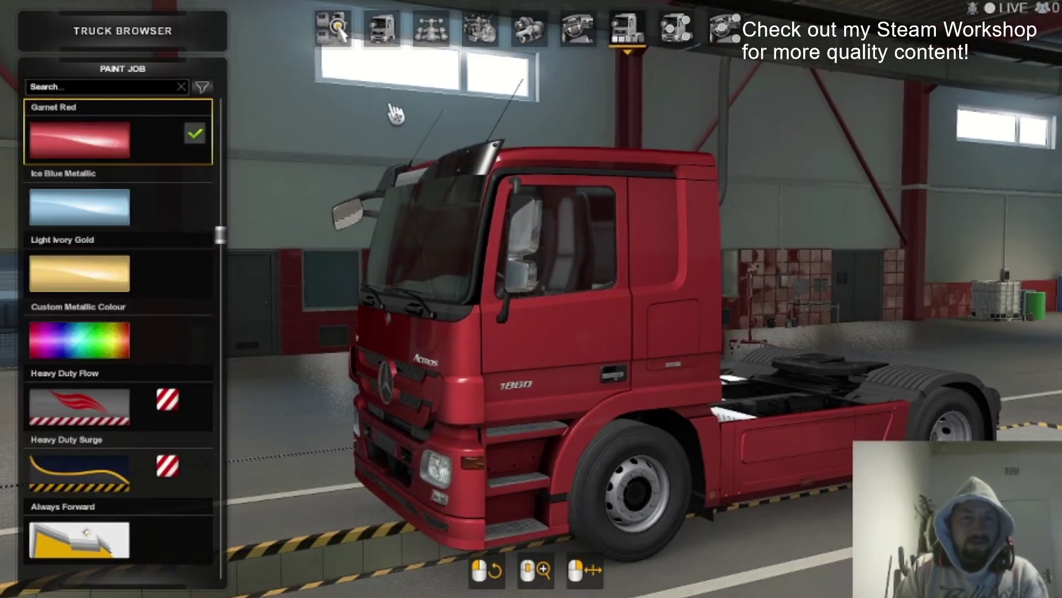
scroll(219, 208, up, 9)
scroll(189, 186, down, 10)
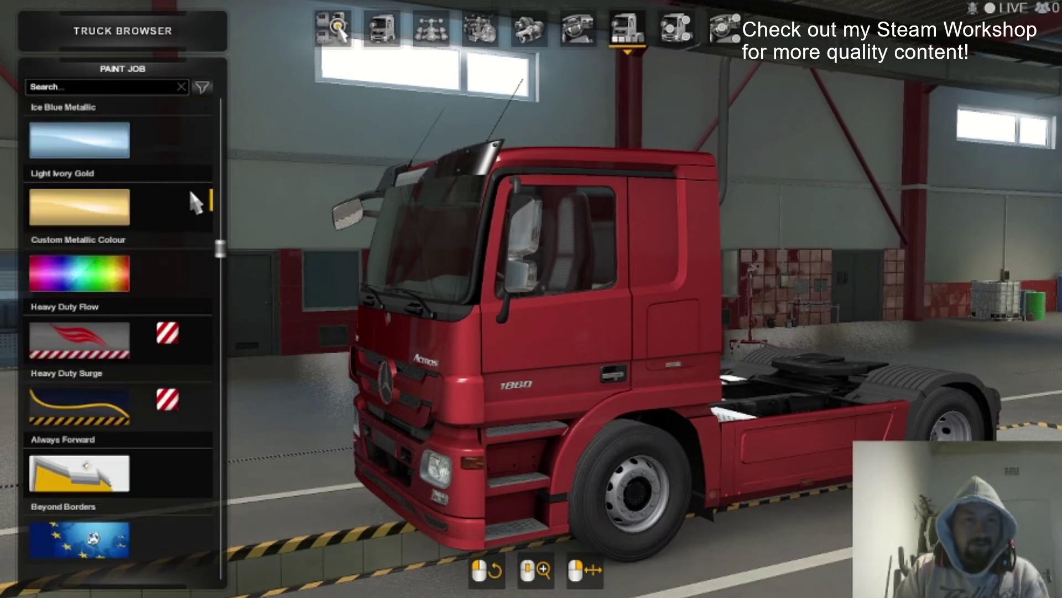
scroll(190, 194, down, 4)
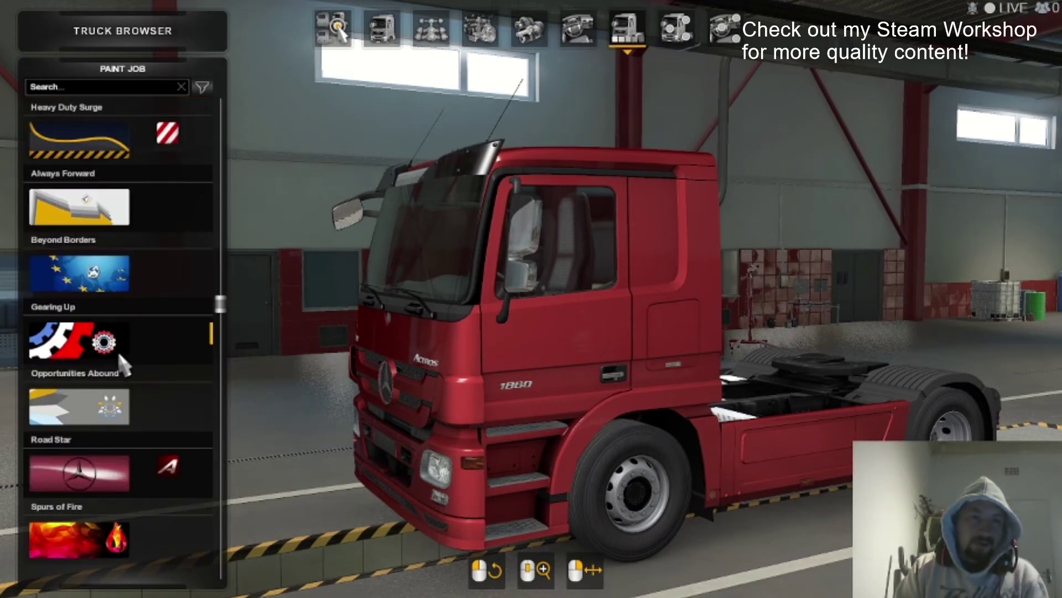
click(129, 463)
drag(350, 348, 404, 183)
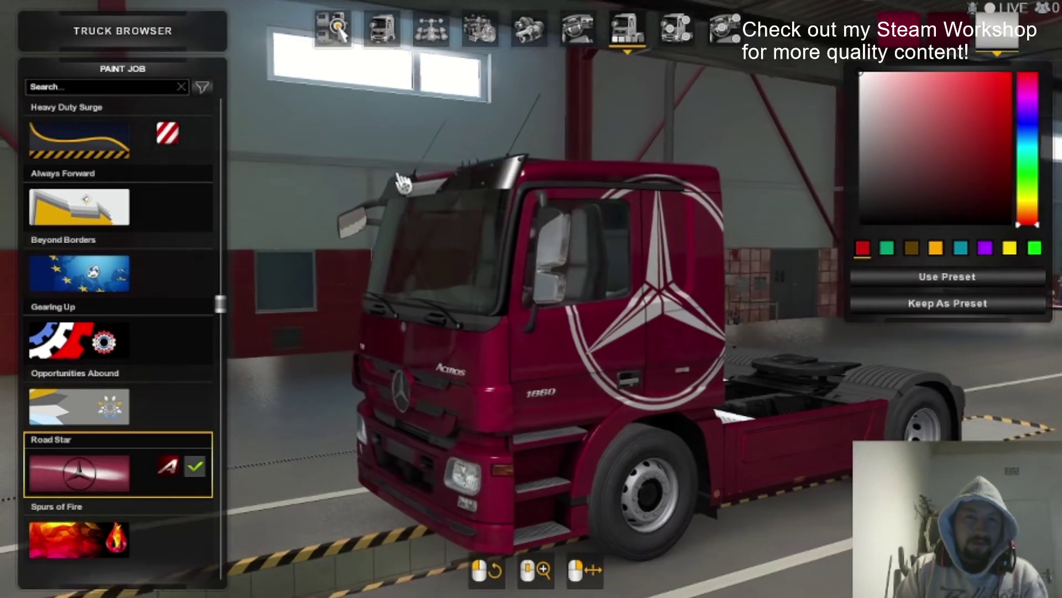
click(134, 358)
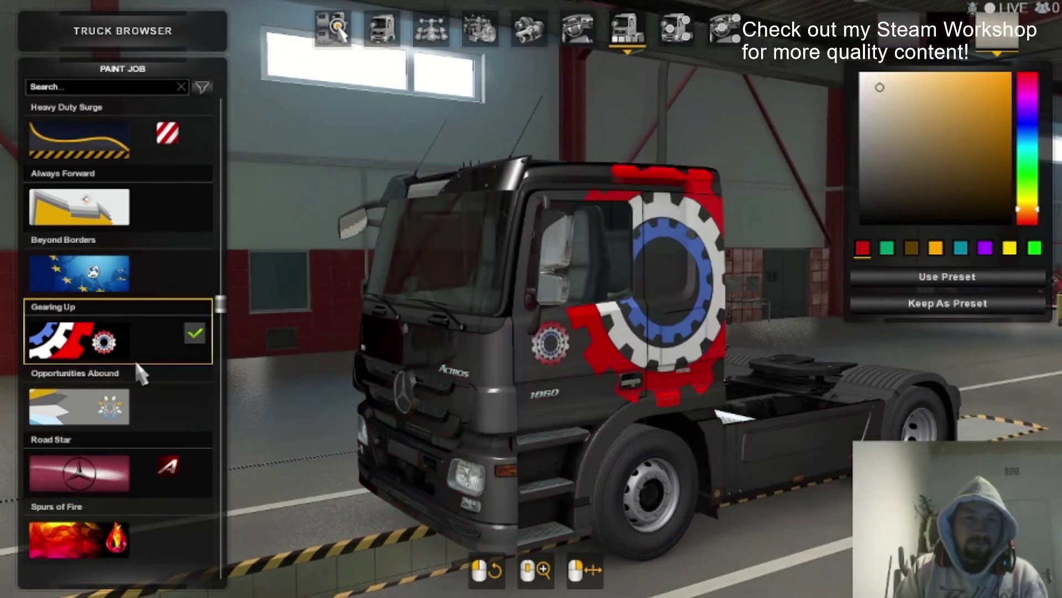
Try the High Roof Sleeper cabin on the Gearing Up Actros and fit the MegaSpace cabin.
click(392, 42)
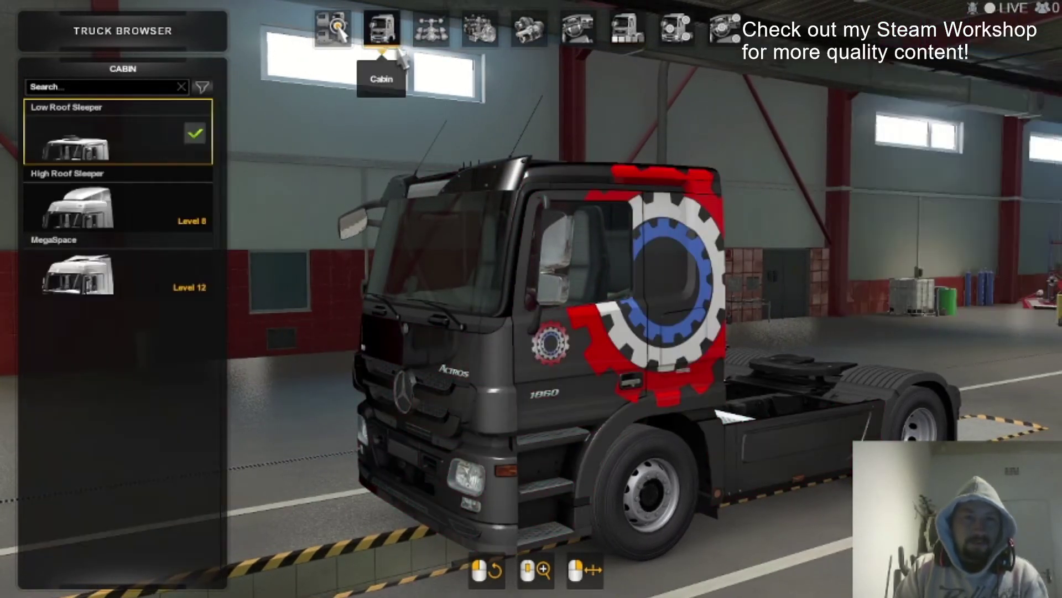
click(119, 188)
click(120, 268)
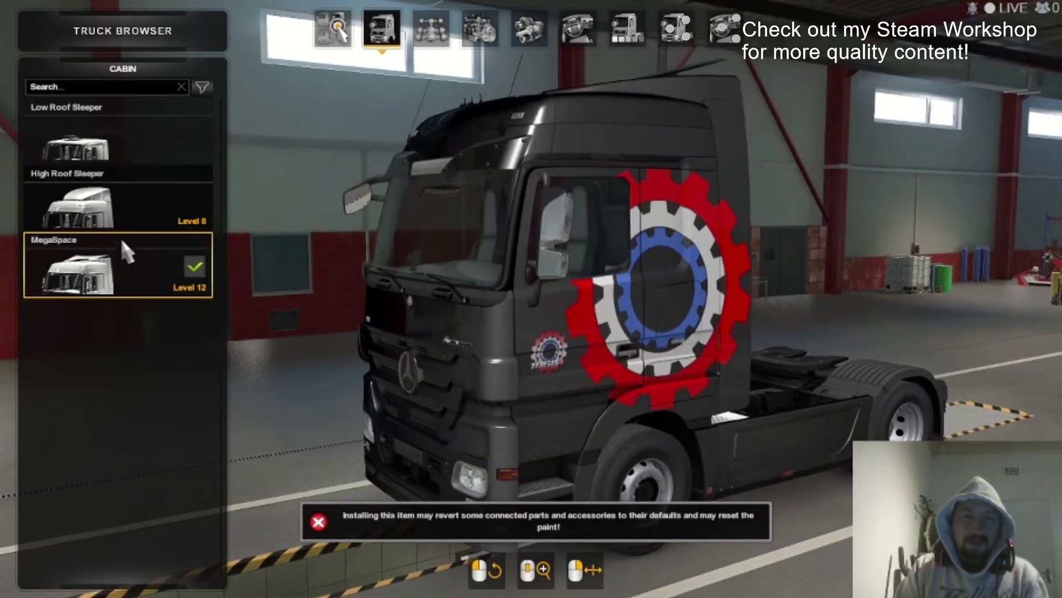
Alternate the Actros between the Low Roof Sleeper, High Roof Sleeper and MegaSpace cabins to compare how the Gearing Up design fits.
click(147, 145)
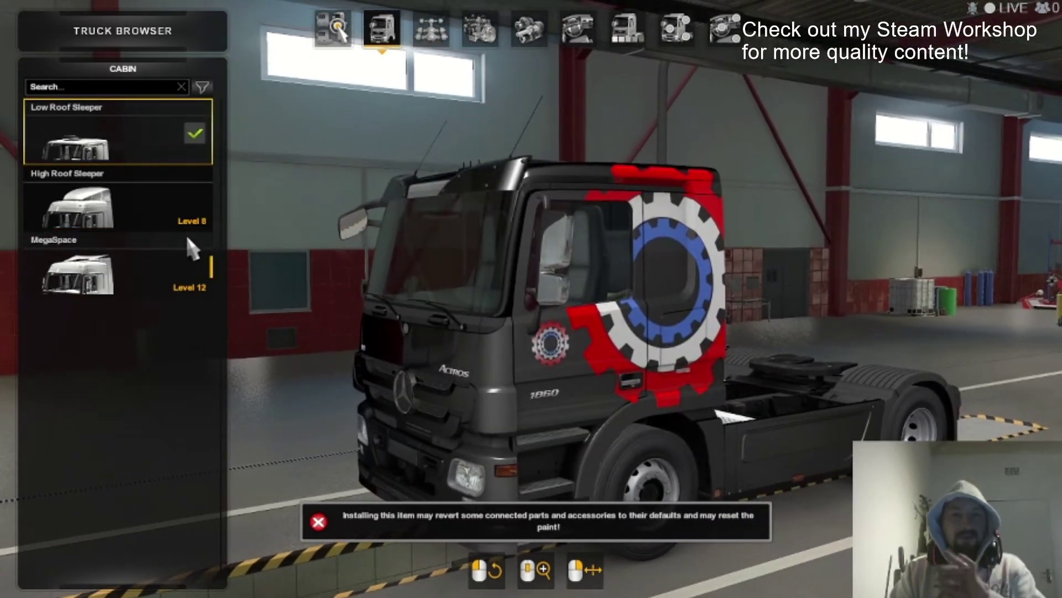
click(166, 200)
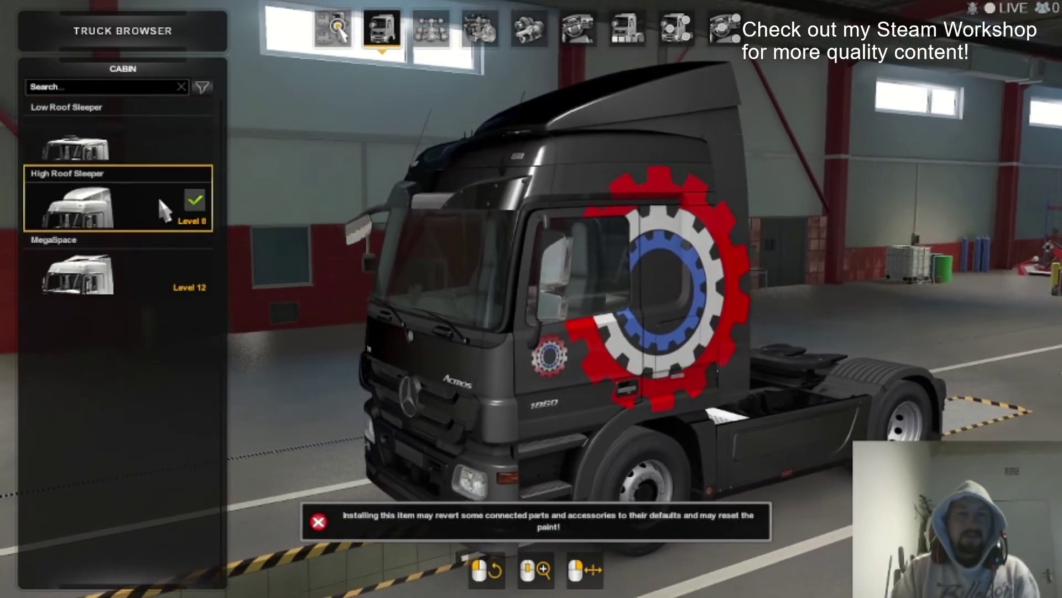
click(170, 124)
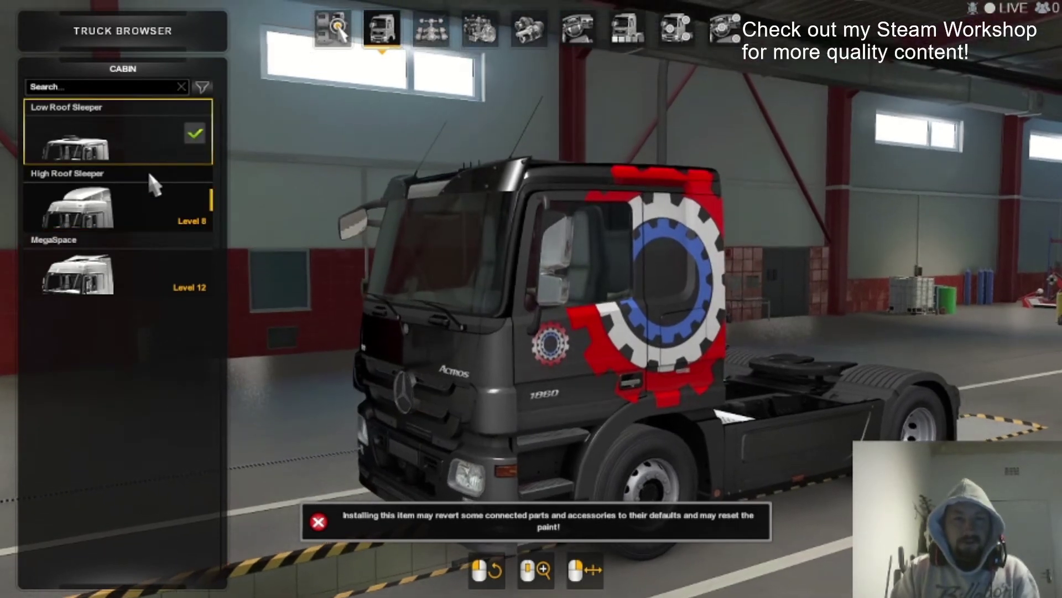
click(147, 183)
click(135, 260)
click(147, 194)
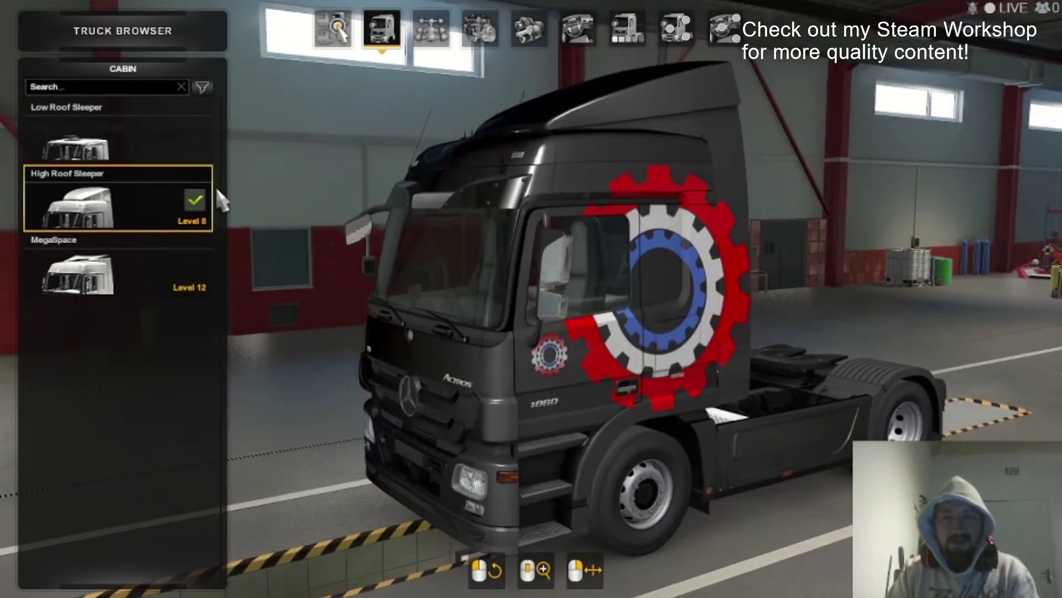
Check the gear artwork from the side on each of the three Actros cabins, ending with the Low Roof Sleeper fitted.
click(201, 138)
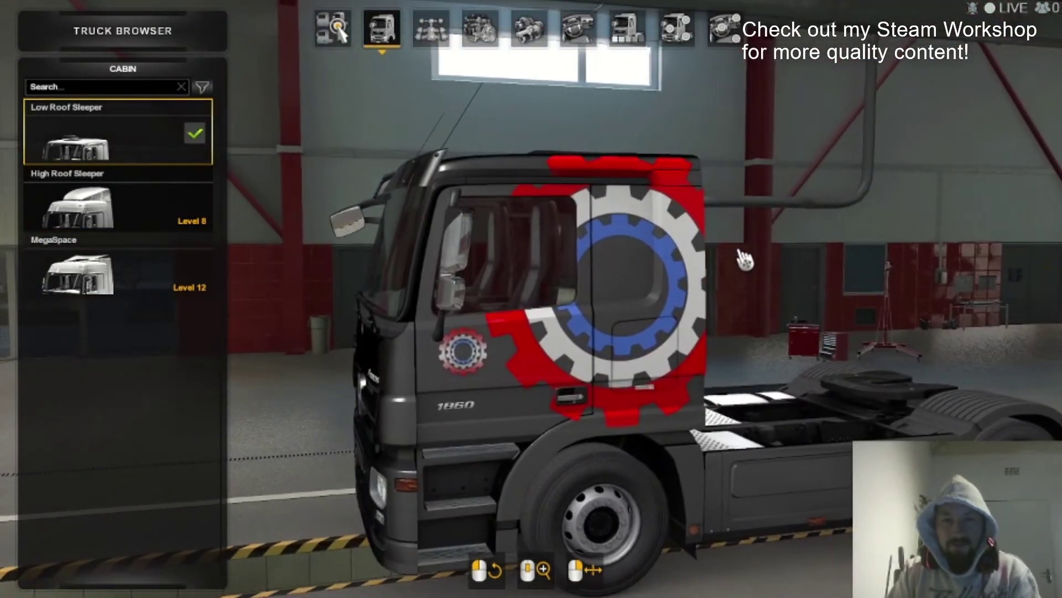
click(117, 189)
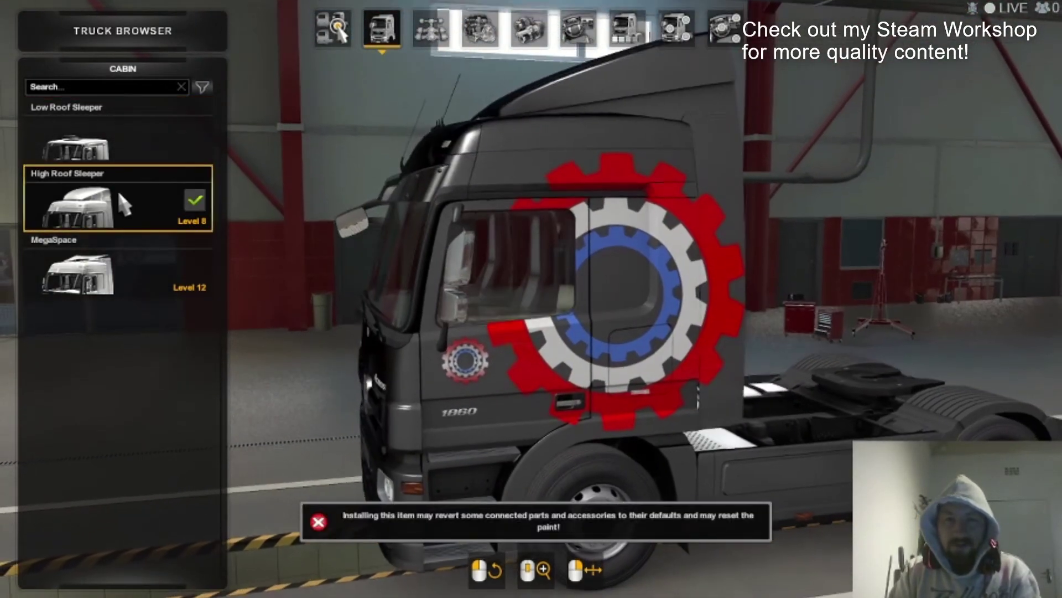
click(106, 277)
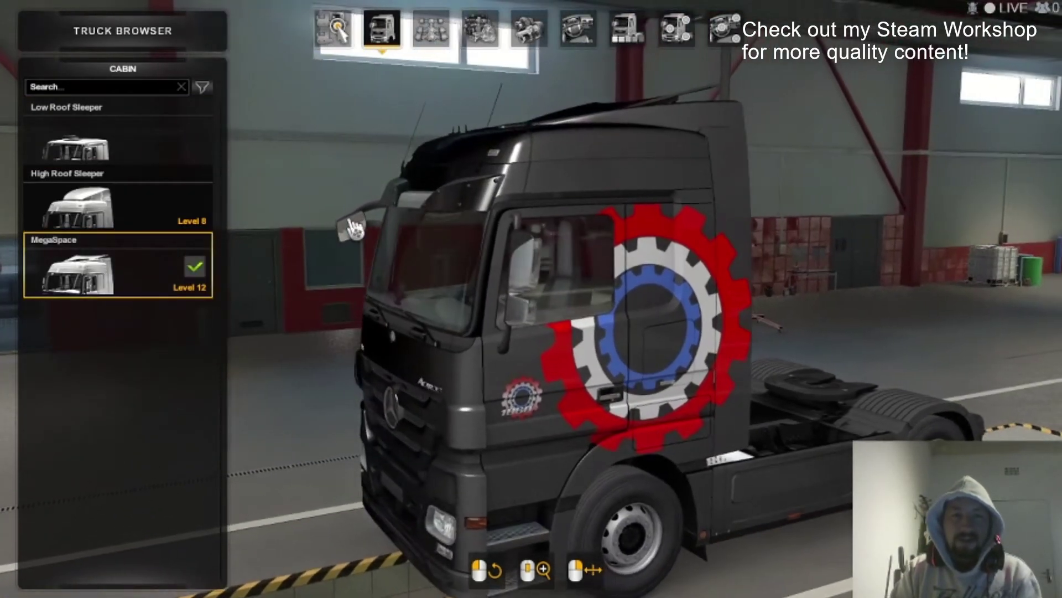
click(99, 152)
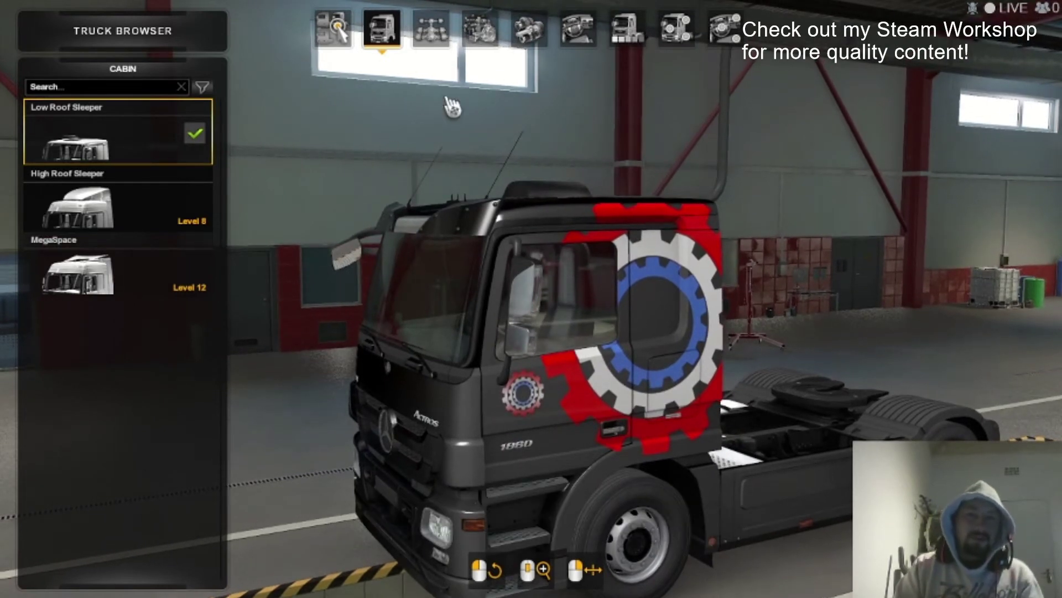
Apply the Crystal Dimension paint job to the low-roof Actros, inspect it and leave the truck browser.
click(664, 30)
click(628, 29)
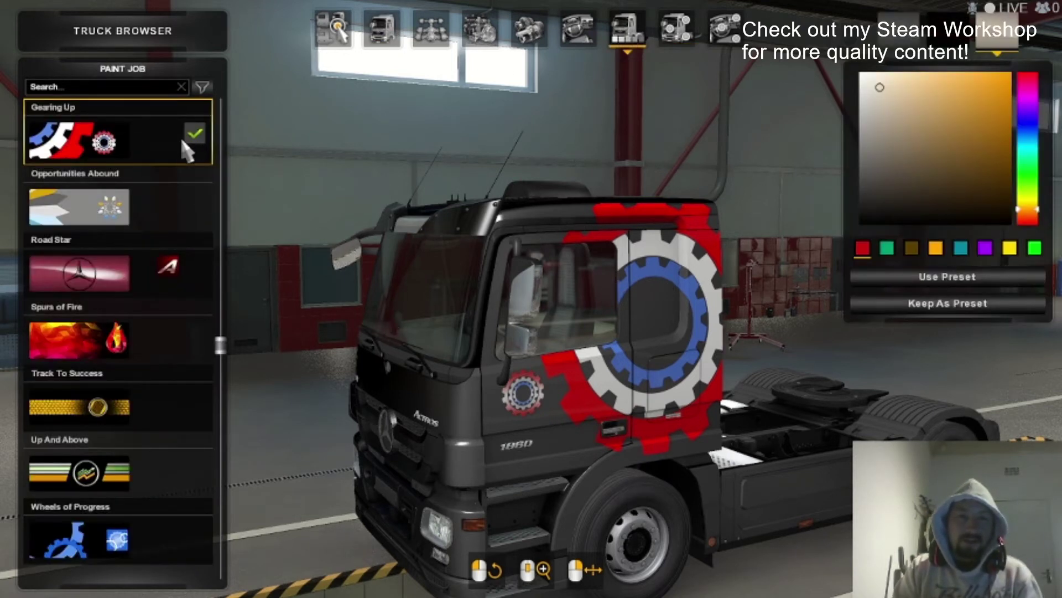
scroll(177, 201, down, 10)
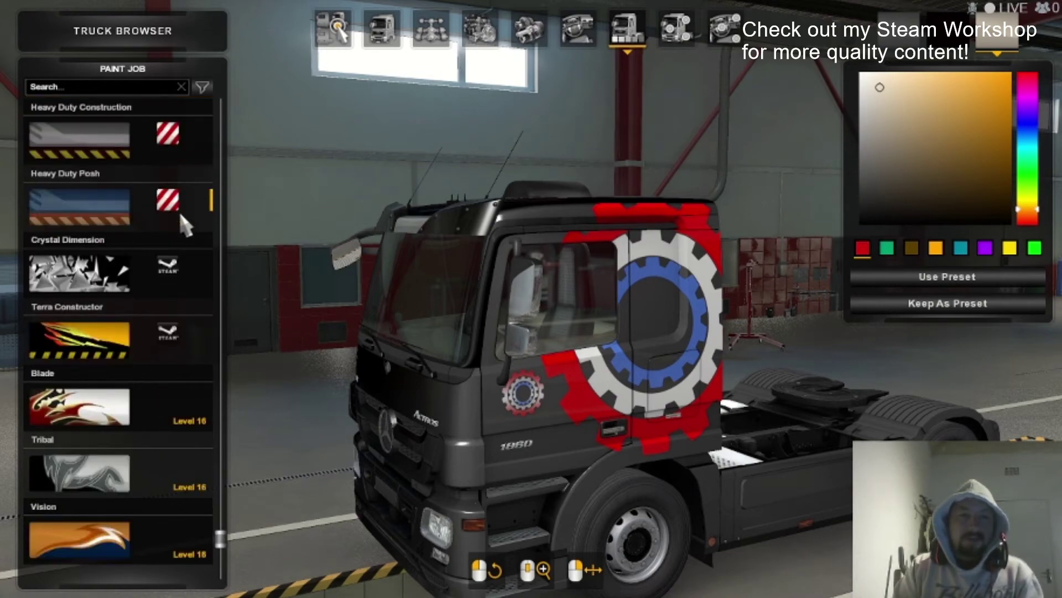
click(100, 293)
mouse_move(483, 336)
mouse_down()
mouse_move(354, 332)
mouse_move(476, 335)
mouse_up()
mouse_move(486, 284)
mouse_down()
mouse_move(541, 325)
mouse_move(485, 334)
mouse_move(409, 261)
mouse_up()
scroll(166, 350, down, 2)
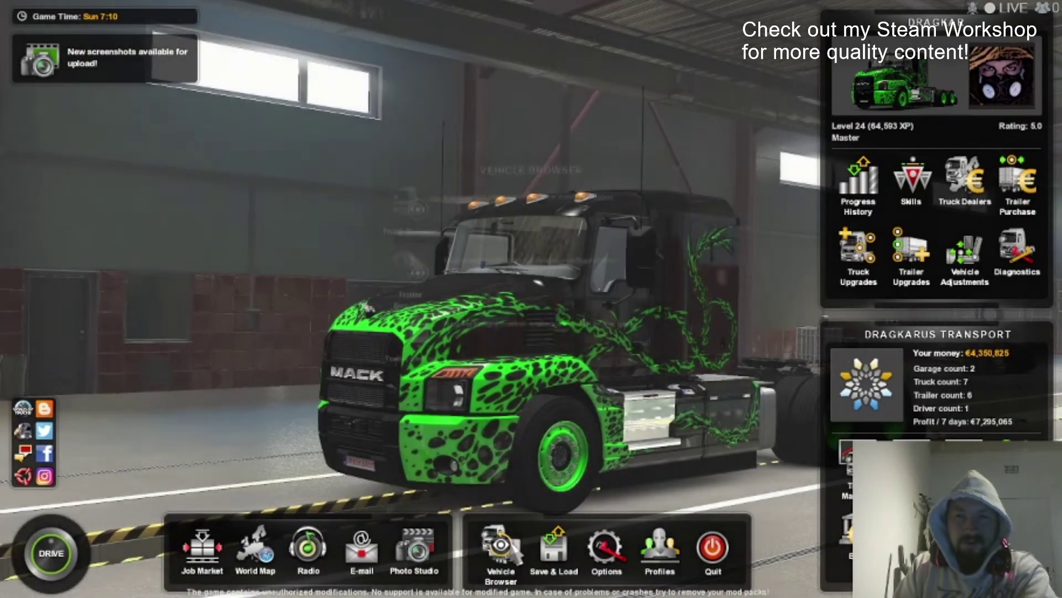
Reopen the truck browser and load the Freightliner Argosy truck design.
click(501, 545)
click(429, 188)
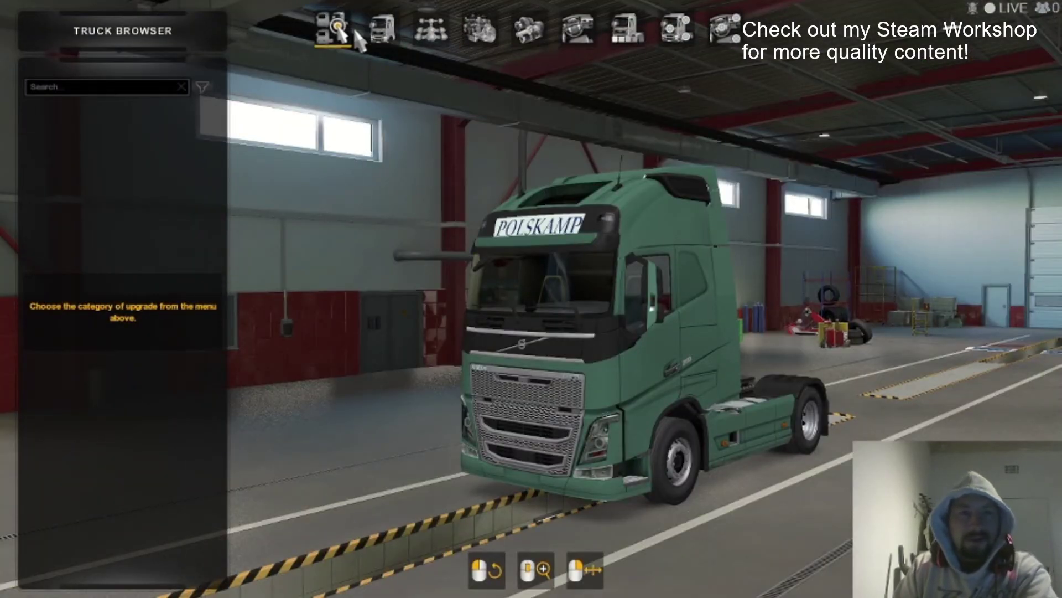
click(332, 30)
scroll(92, 185, up, 15)
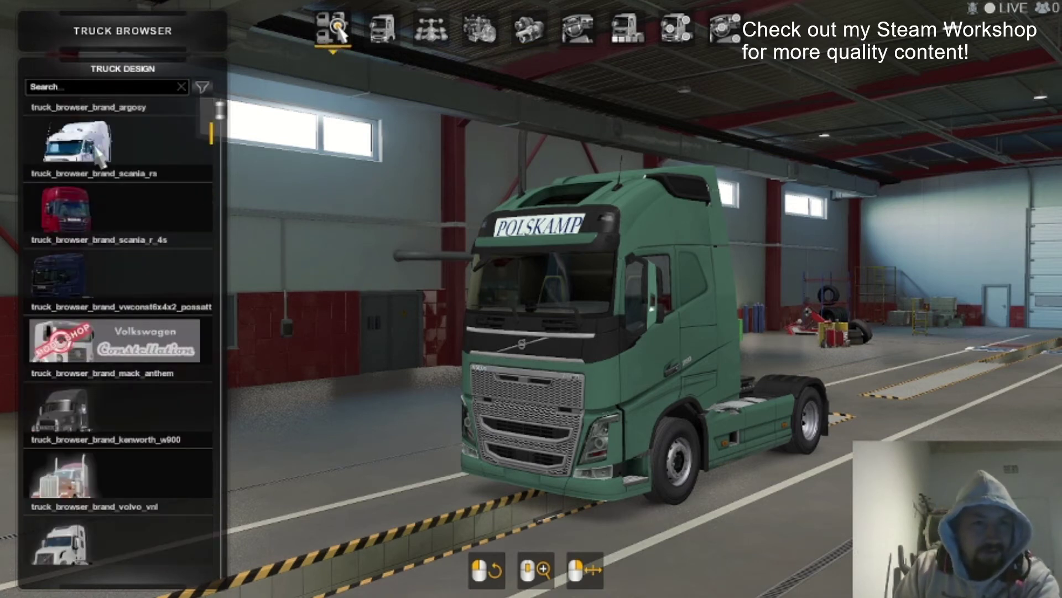
click(99, 157)
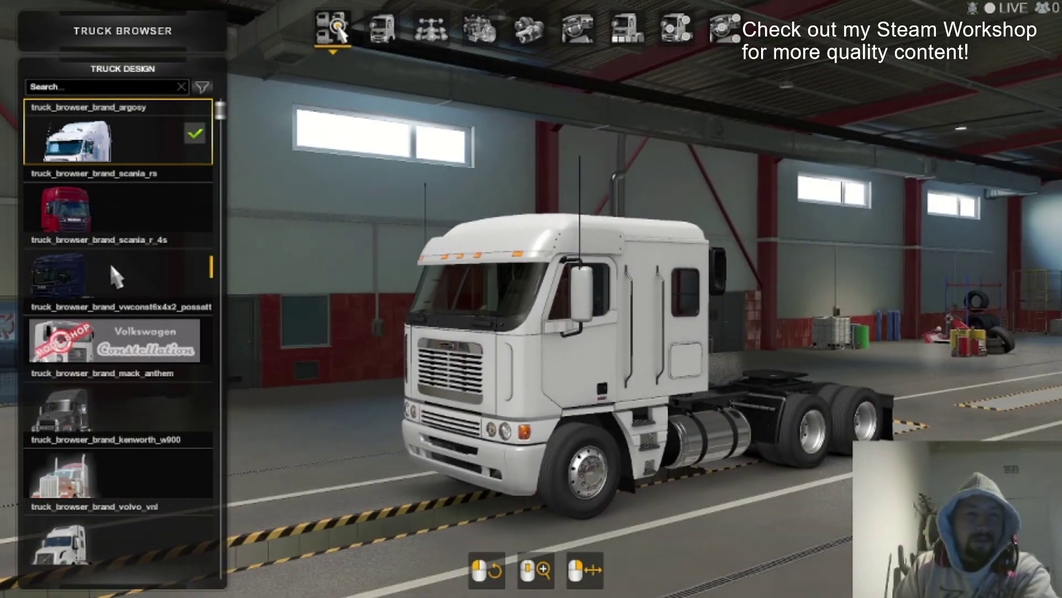
Replace the Argosy with the Volkswagen Constellation and examine its cabin from several angles.
click(126, 331)
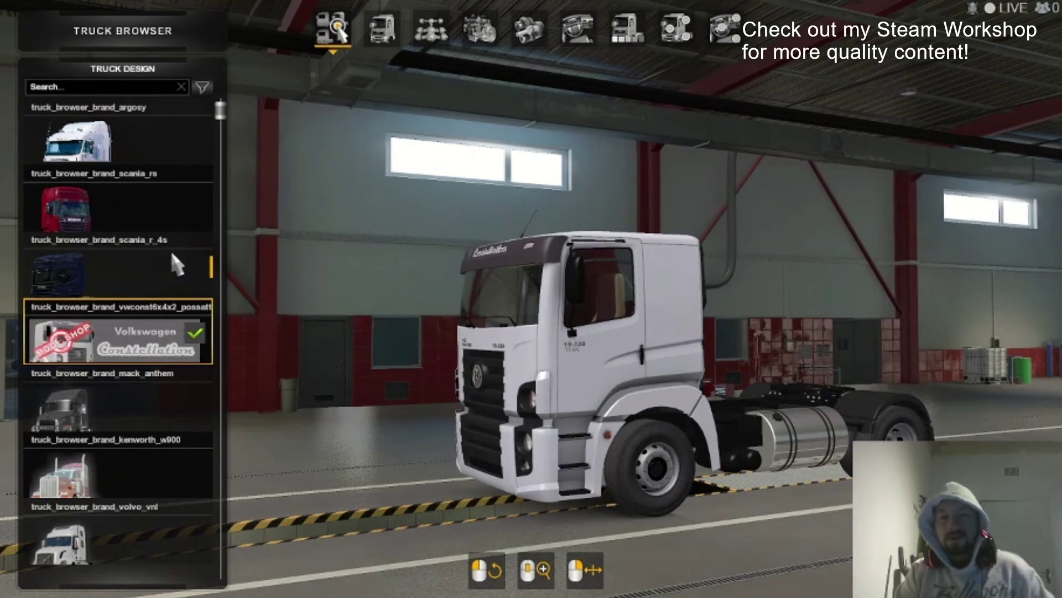
drag(367, 359, 432, 360)
drag(617, 358, 498, 255)
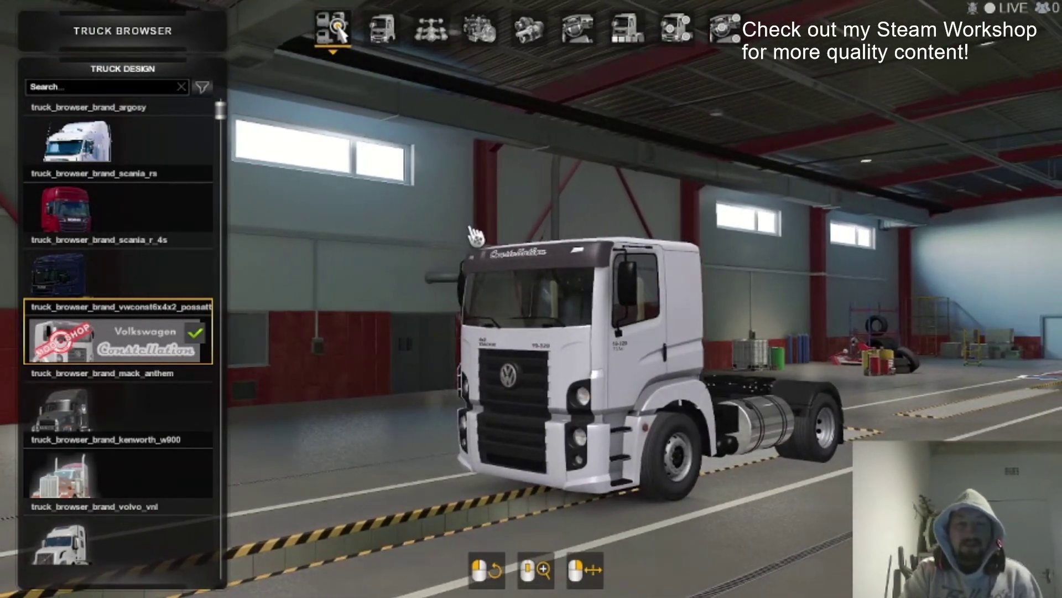
drag(406, 394, 500, 357)
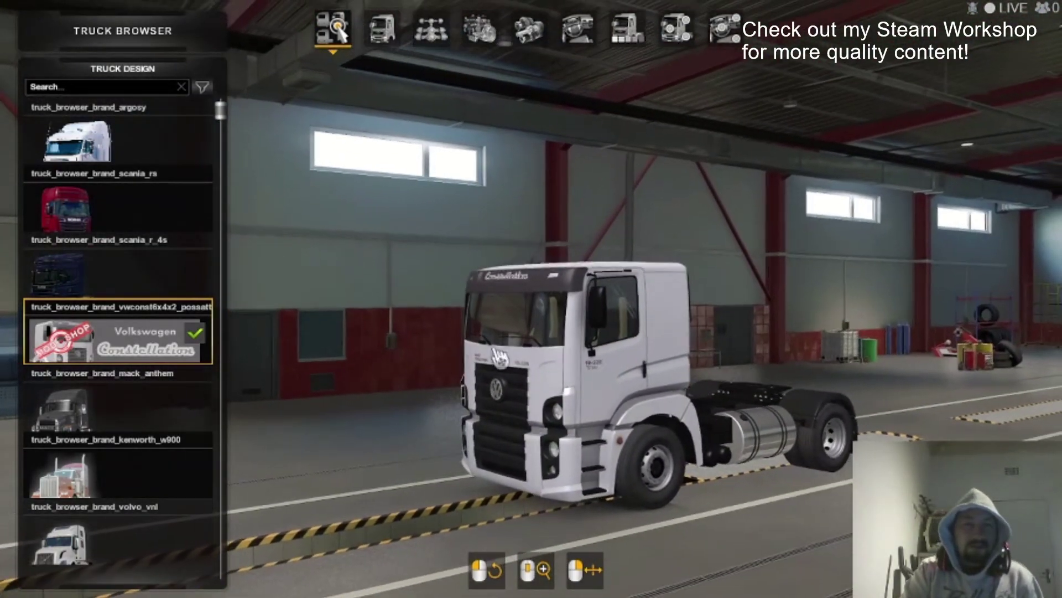
Load the Mack Anthem, try the 48" Sleeper and fit the Day Cab.
click(133, 403)
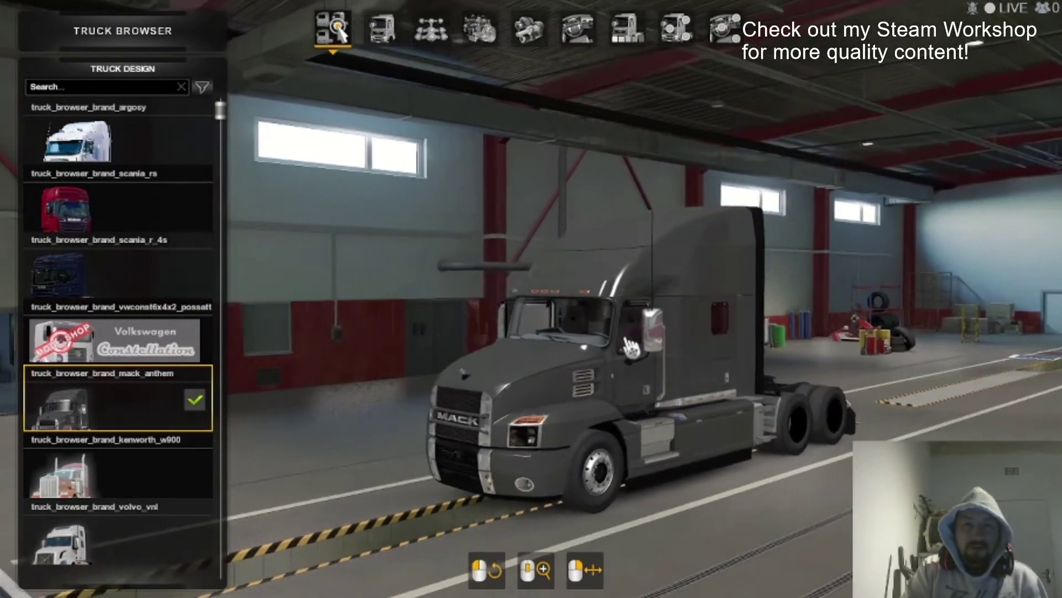
click(388, 41)
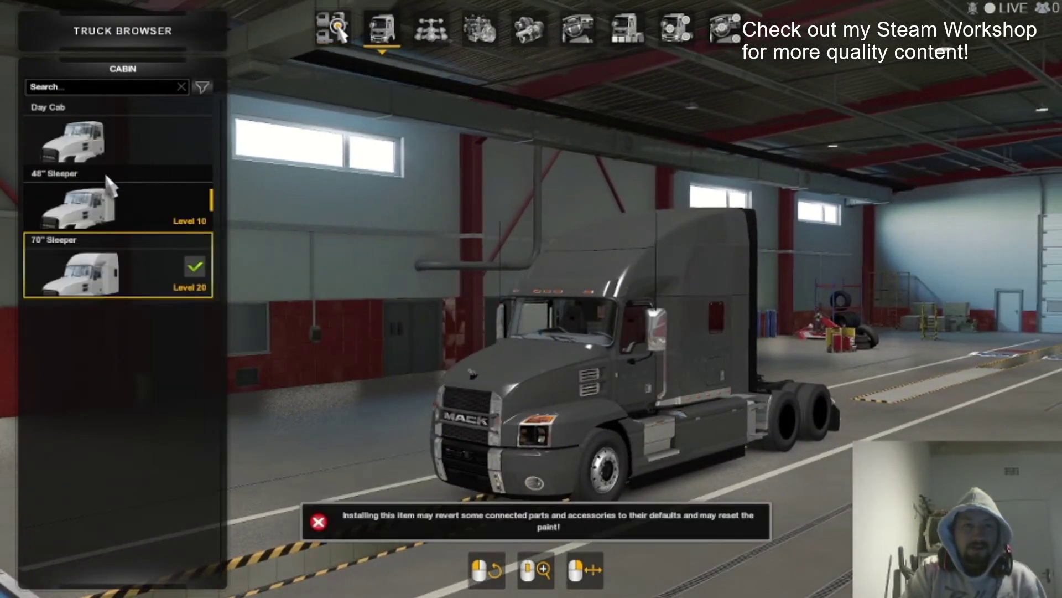
click(93, 158)
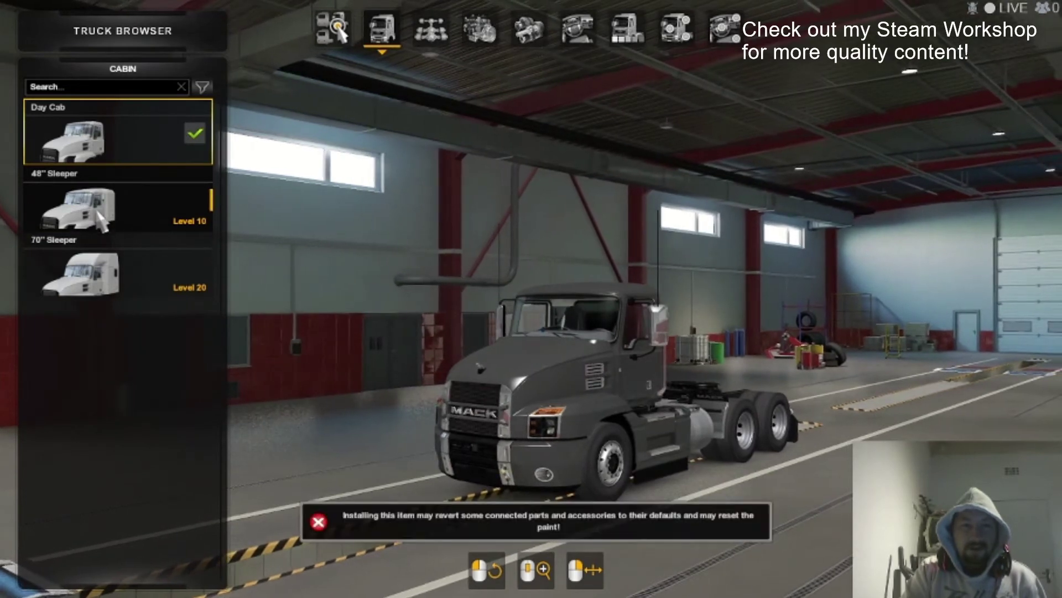
click(100, 220)
click(111, 138)
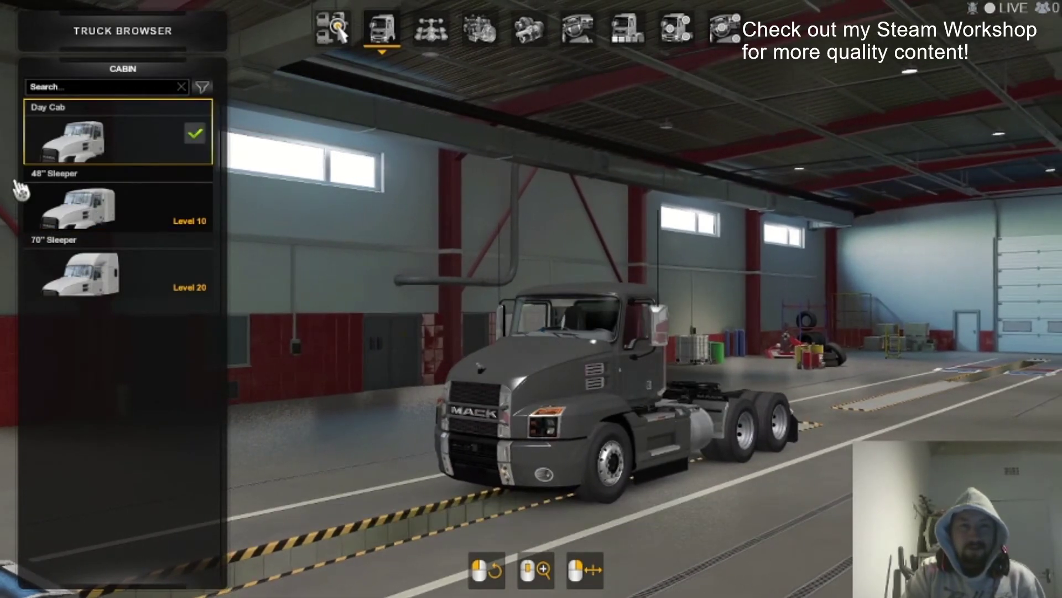
Compare the 48" and 70" Sleeper cabins on the Mack Anthem and fit the 48" Sleeper.
click(94, 210)
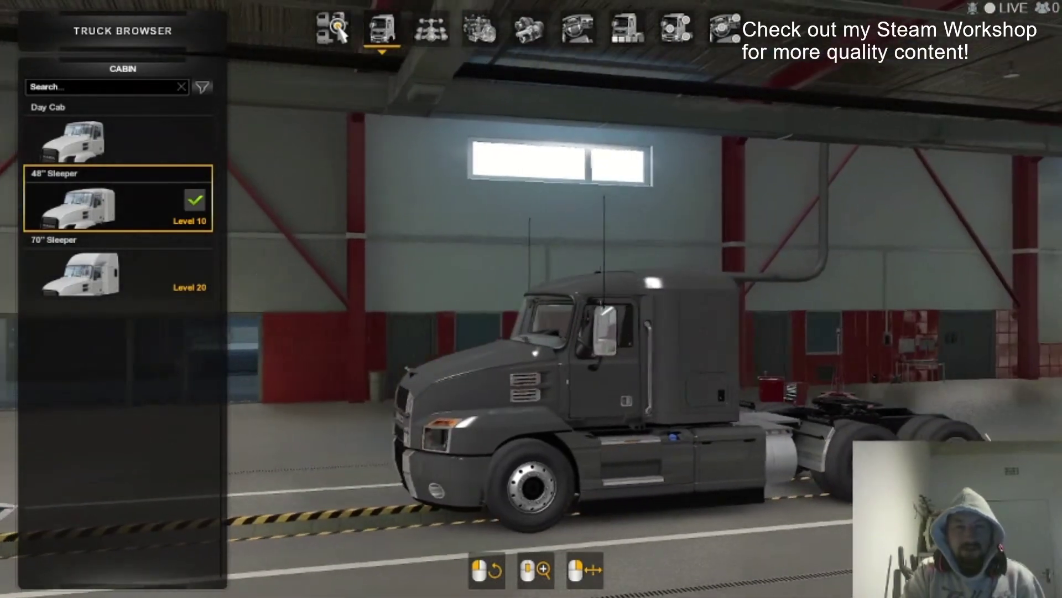
click(72, 288)
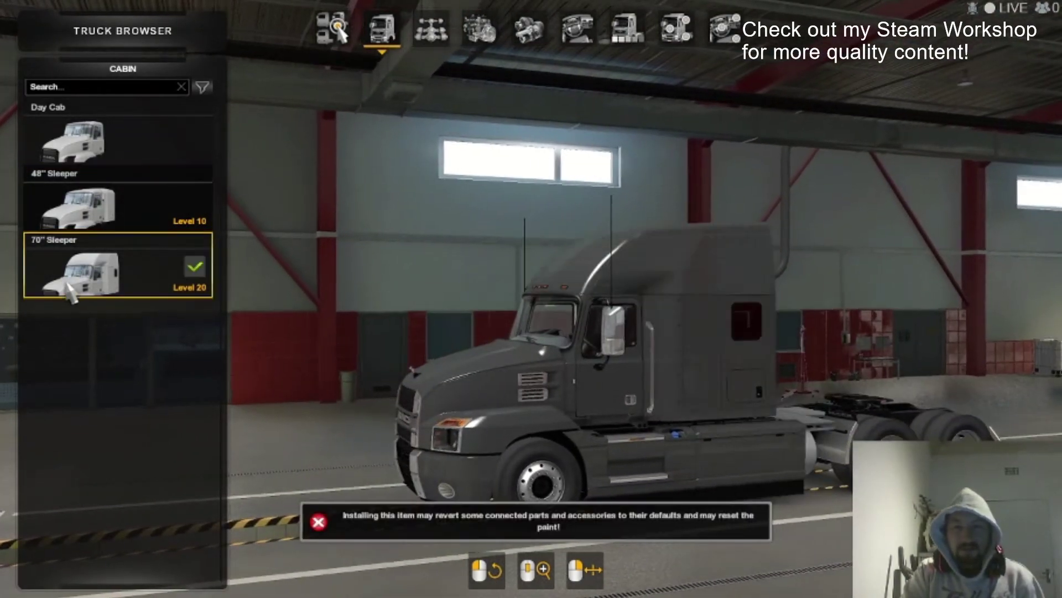
click(67, 211)
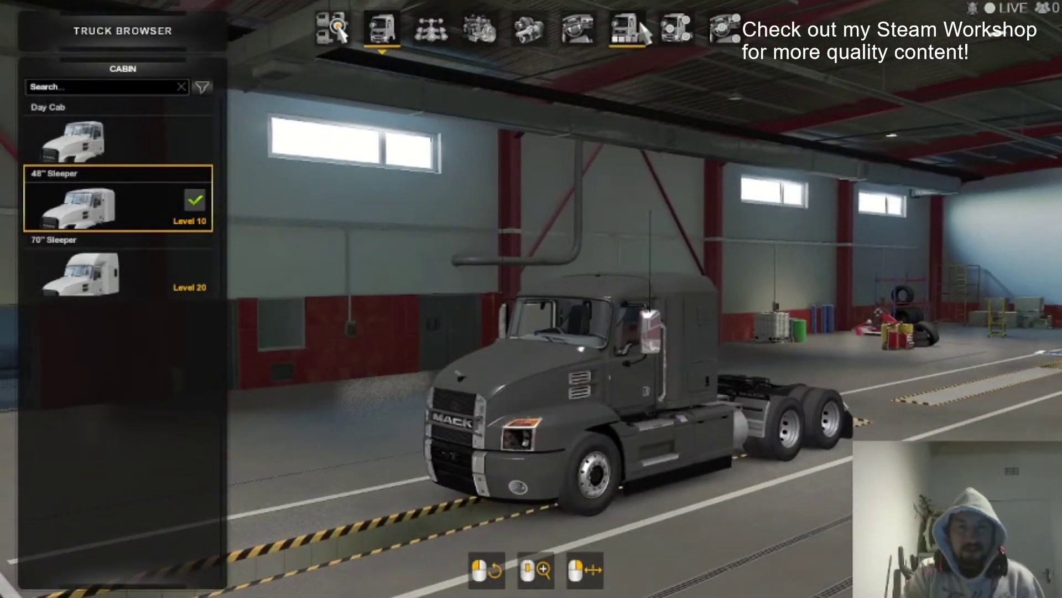
Preview the Palm Beach paint job on the Mack Anthem, apply Calico Contrast instead and leave the truck browser.
click(642, 27)
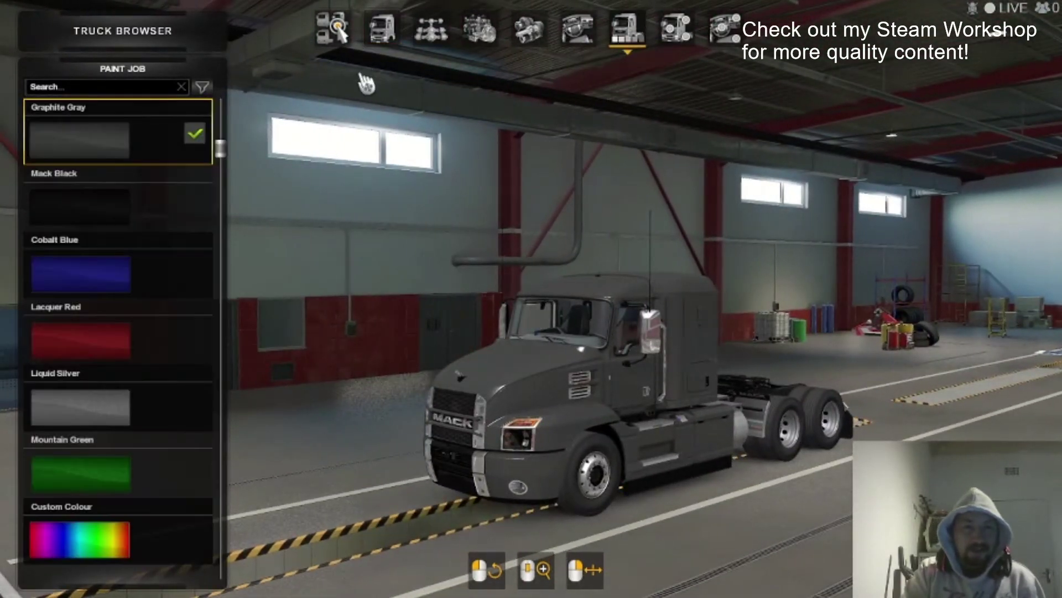
scroll(47, 332, down, 5)
click(108, 381)
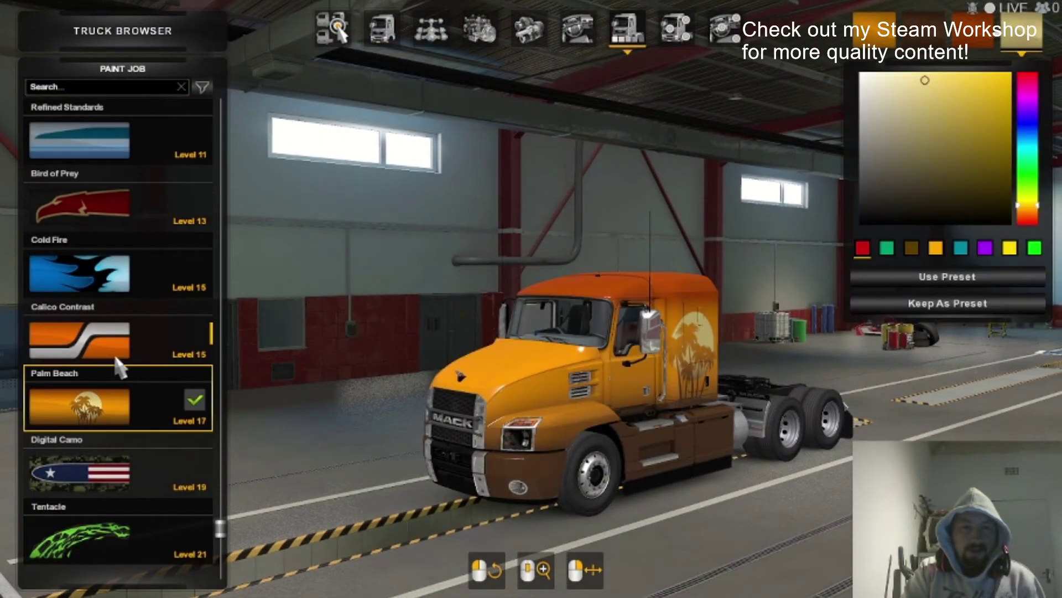
click(119, 358)
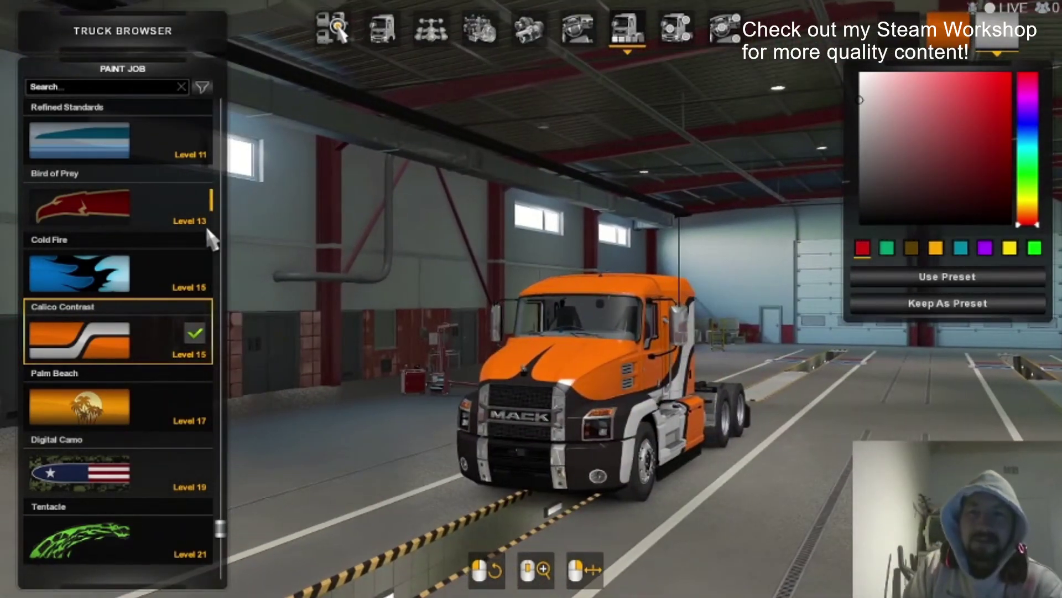
key(Escape)
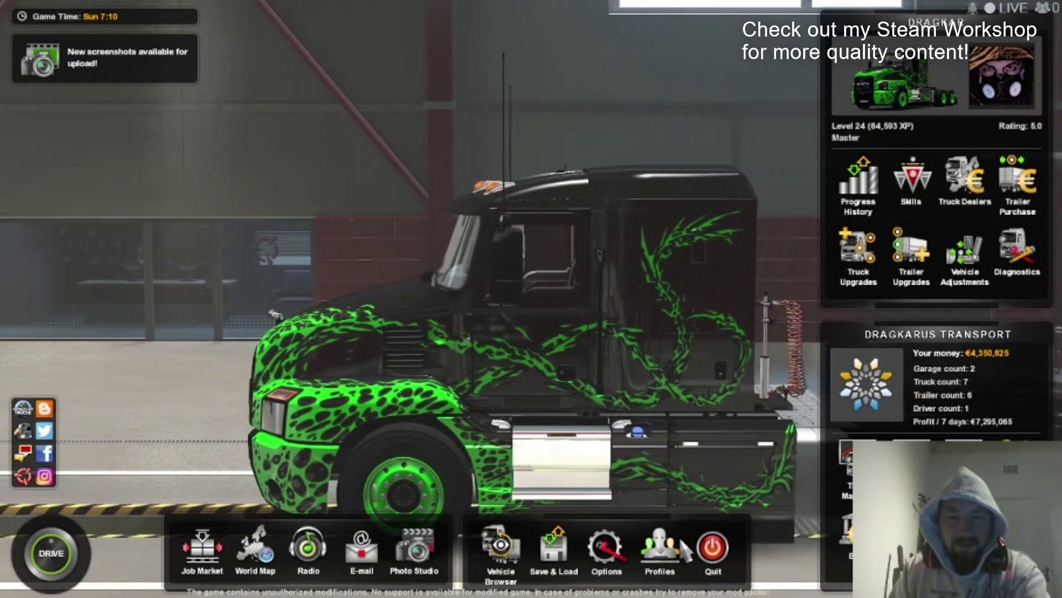
Return to the profile selection, deactivate the Magnum Signature mod in the Mod Manager and confirm the changes.
click(660, 548)
click(455, 390)
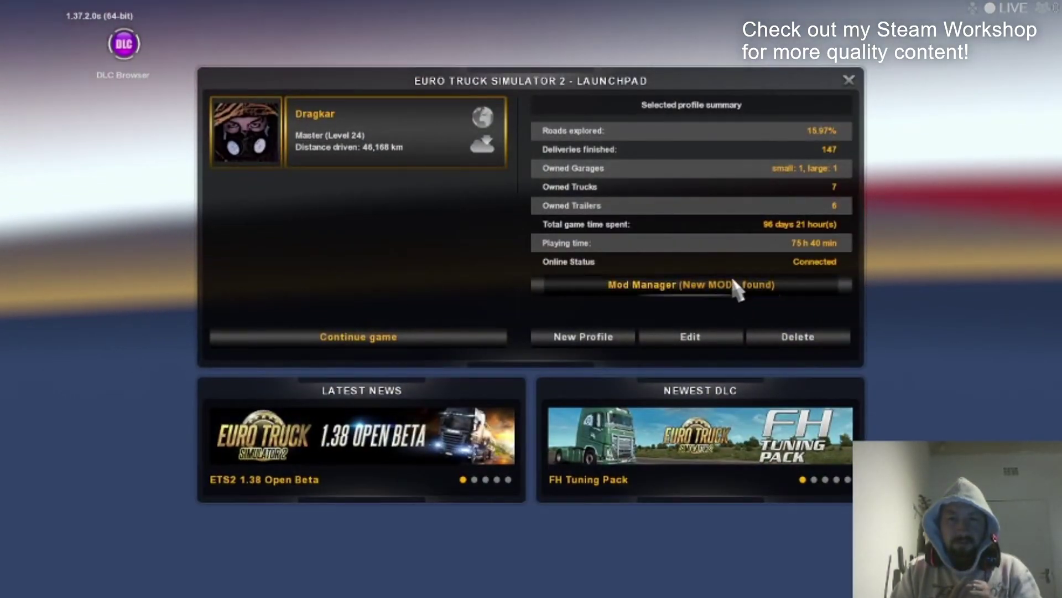
click(735, 282)
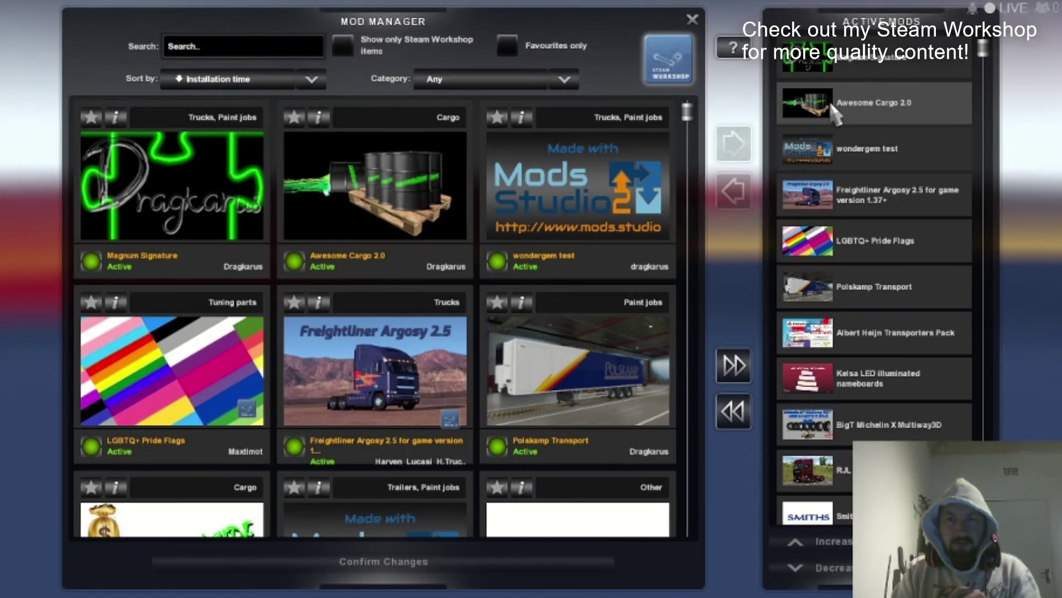
click(852, 72)
click(734, 191)
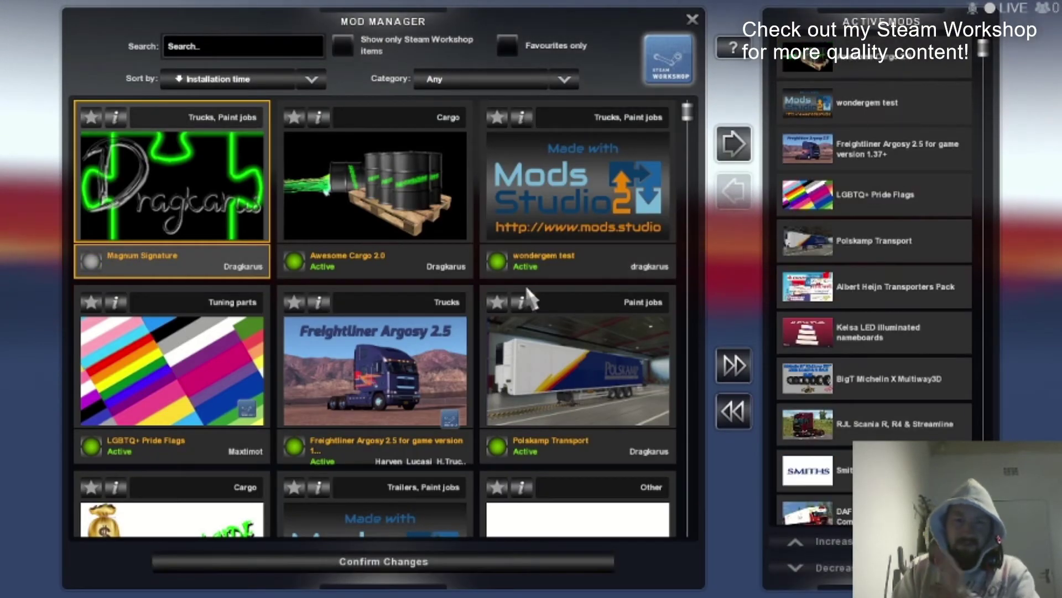
click(415, 561)
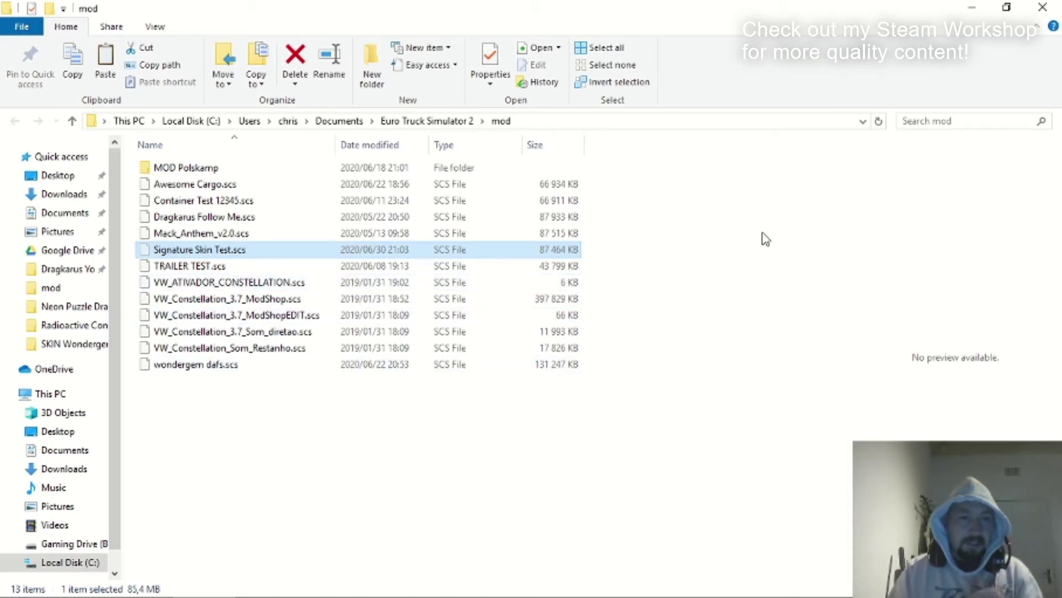
Minimize the mod folder and Mods Studio 2, and paste the copied Signature Skin Test.scs file onto the desktop.
click(972, 6)
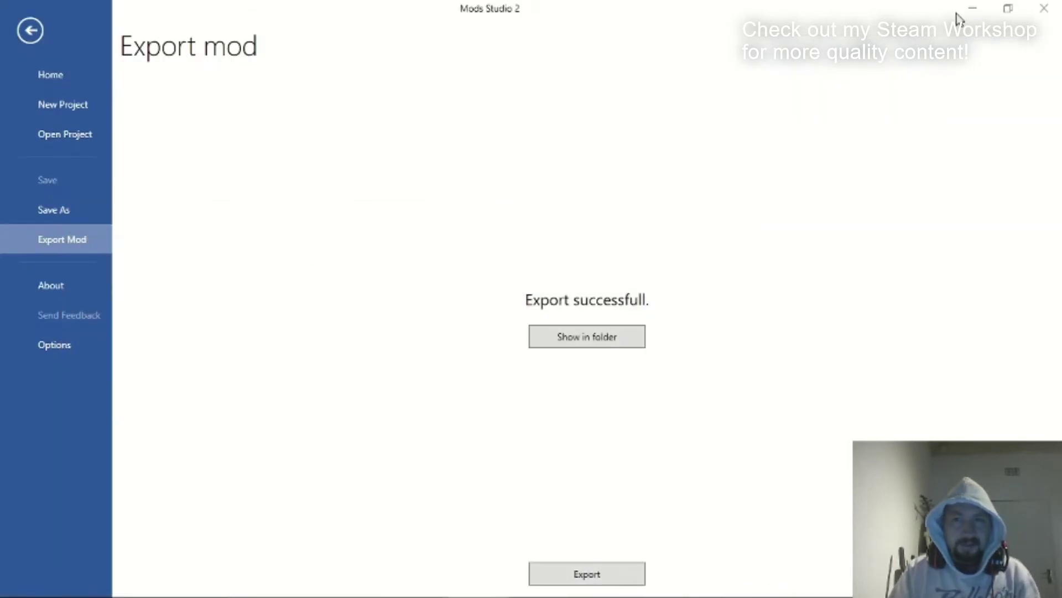
click(972, 7)
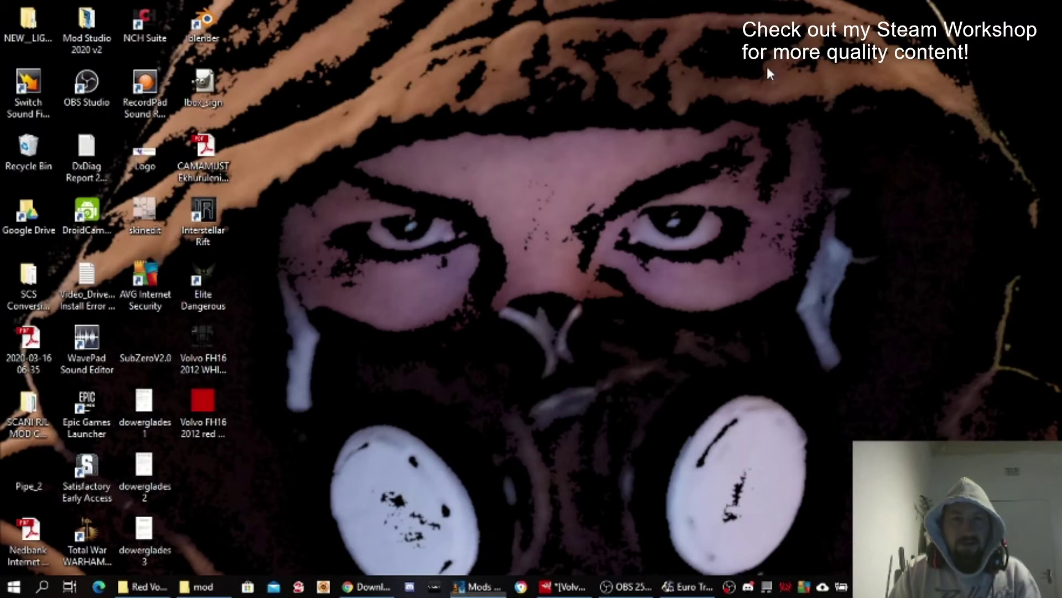
right_click(456, 146)
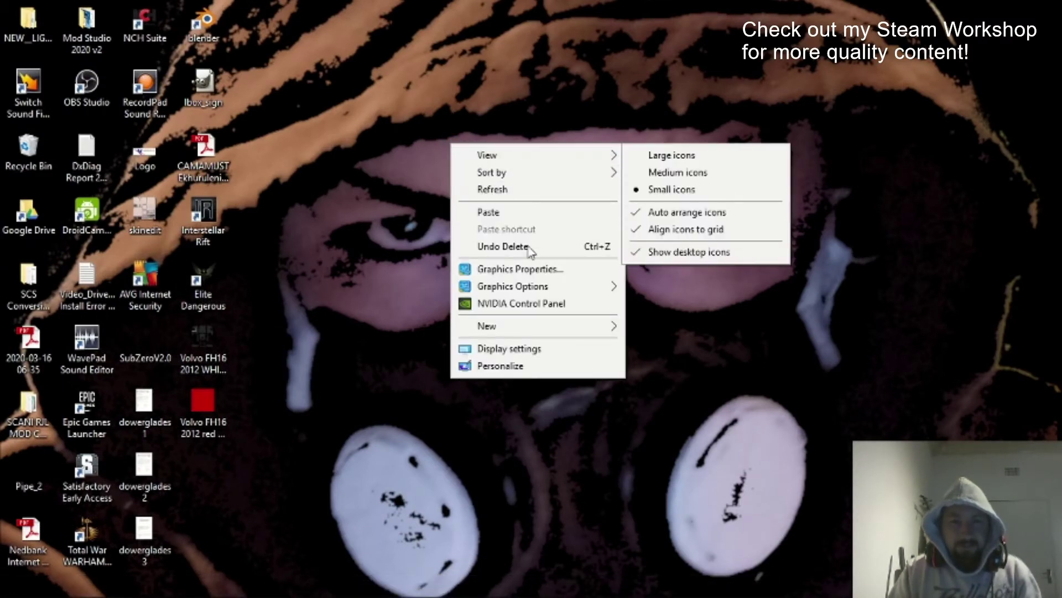
click(488, 213)
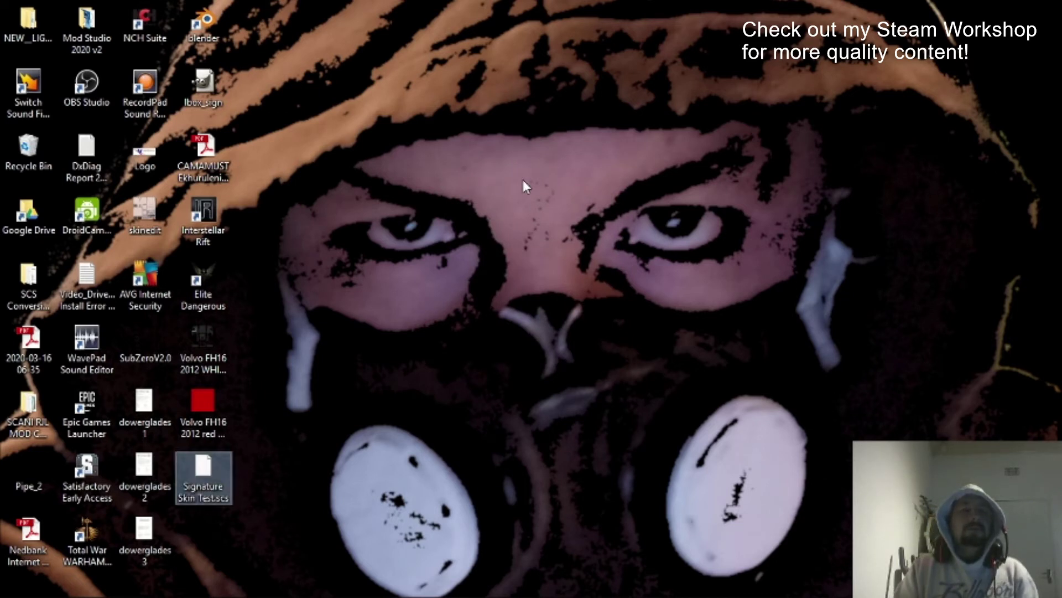
click(431, 306)
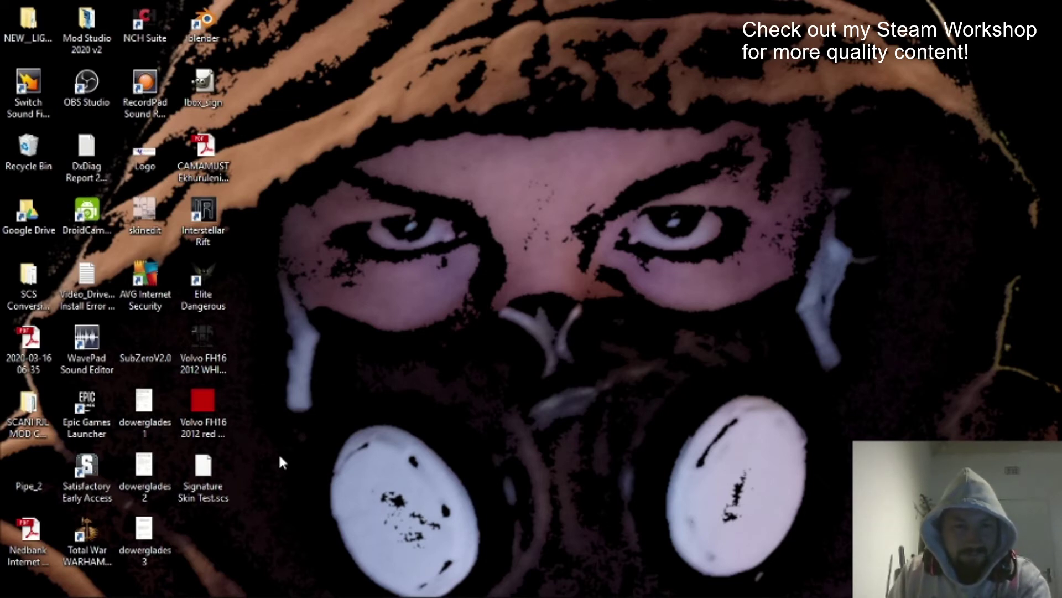
Search Windows for "scs" and launch the SCS Workshop Uploader.
key(super)
text(scs)
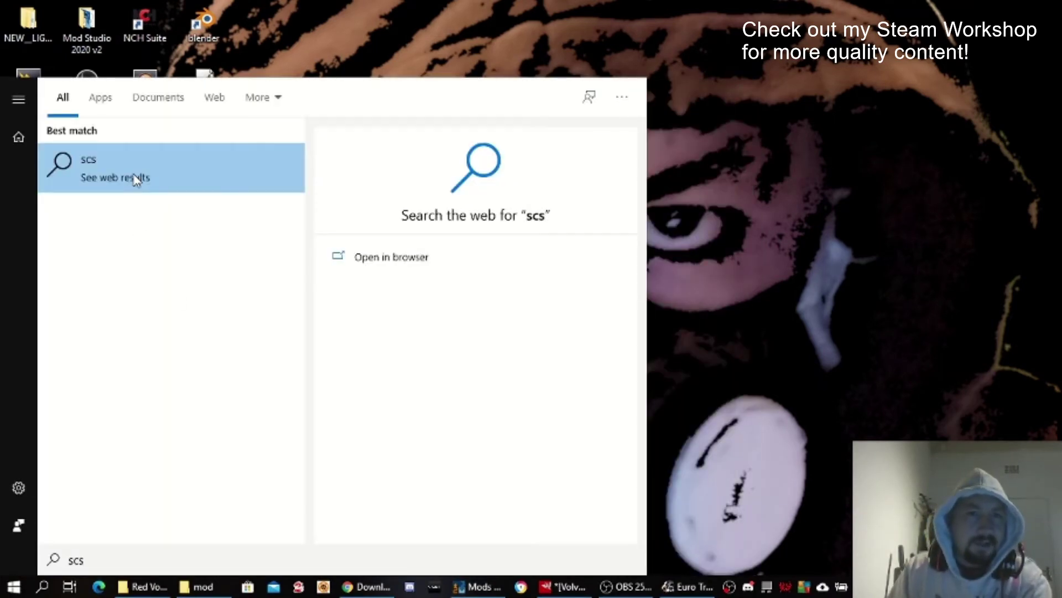
key(BackSpace)
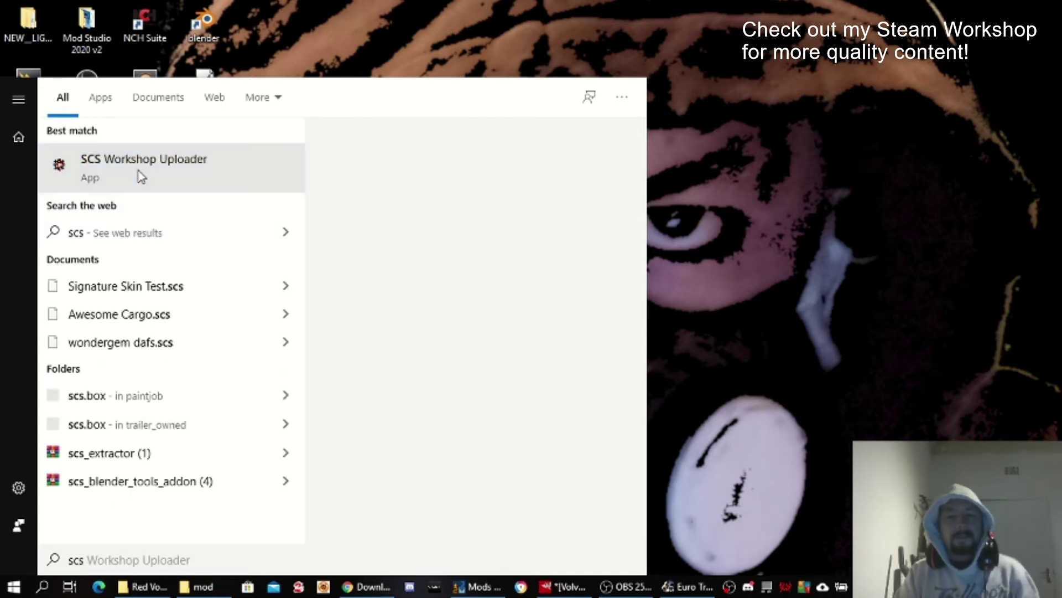
click(140, 175)
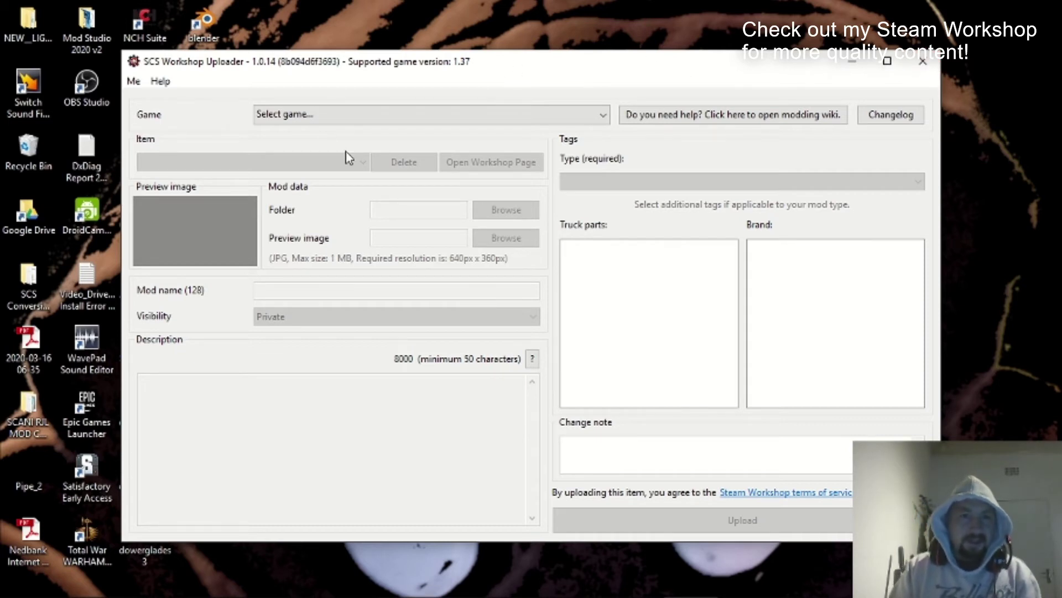
Choose Euro Truck Simulator 2 as the game and set the workshop item to New.
click(465, 116)
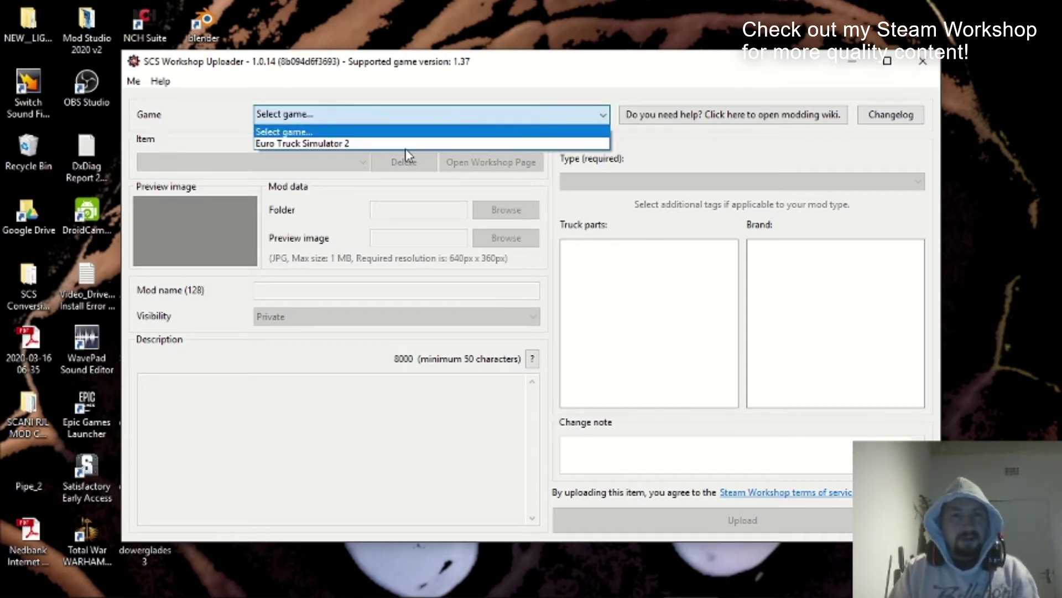
click(429, 144)
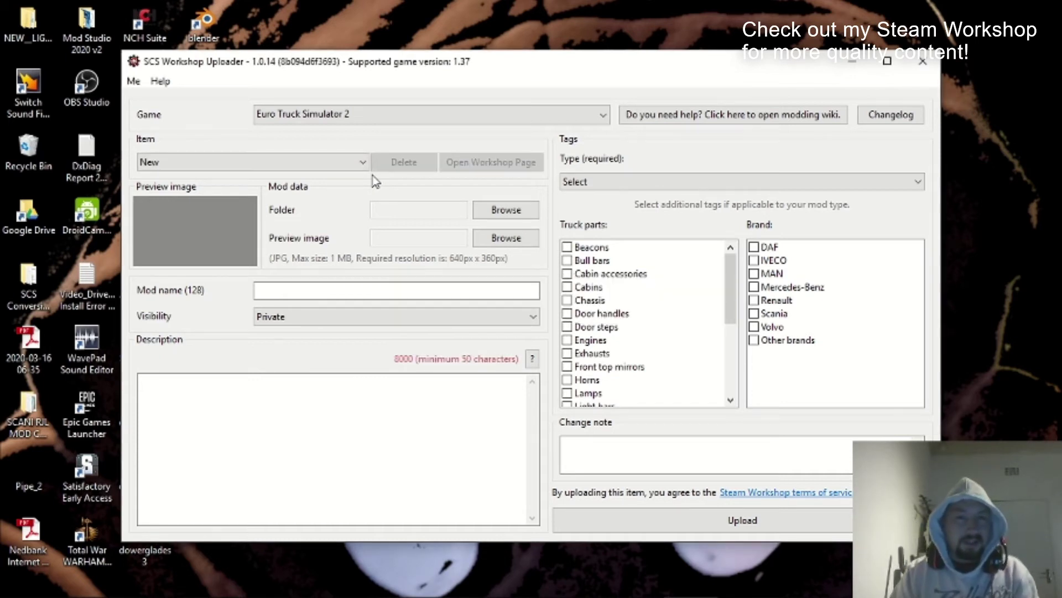
click(363, 164)
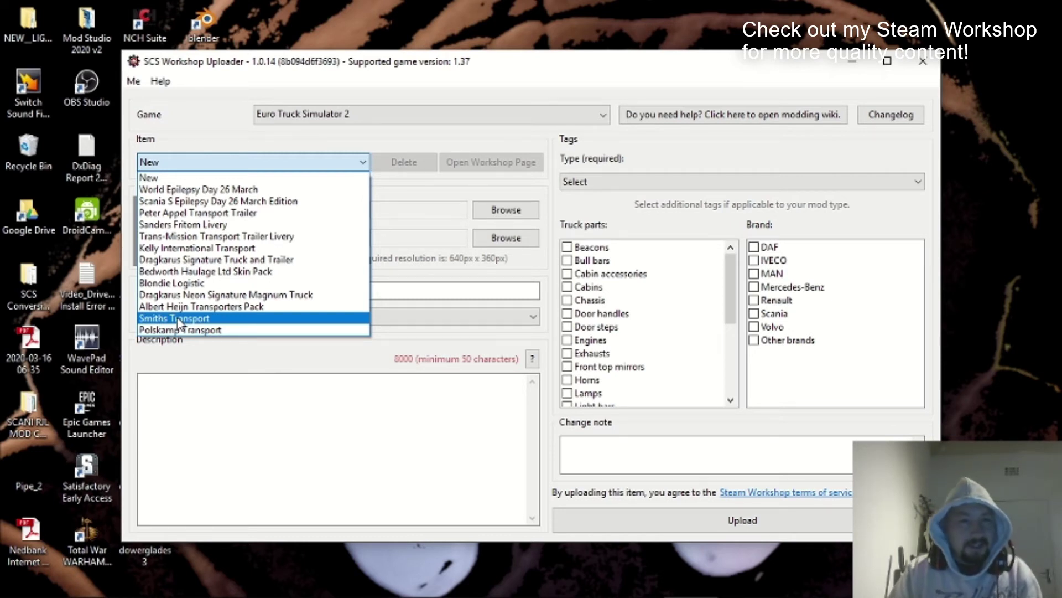
click(169, 180)
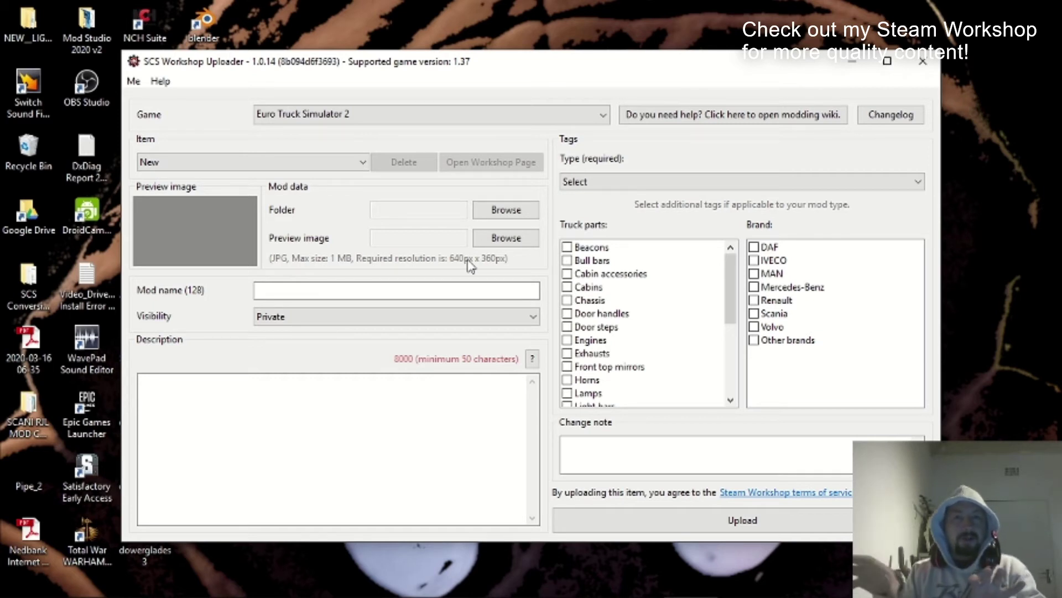
Name the mod "Signature Test" and set its visibility to Private.
click(405, 285)
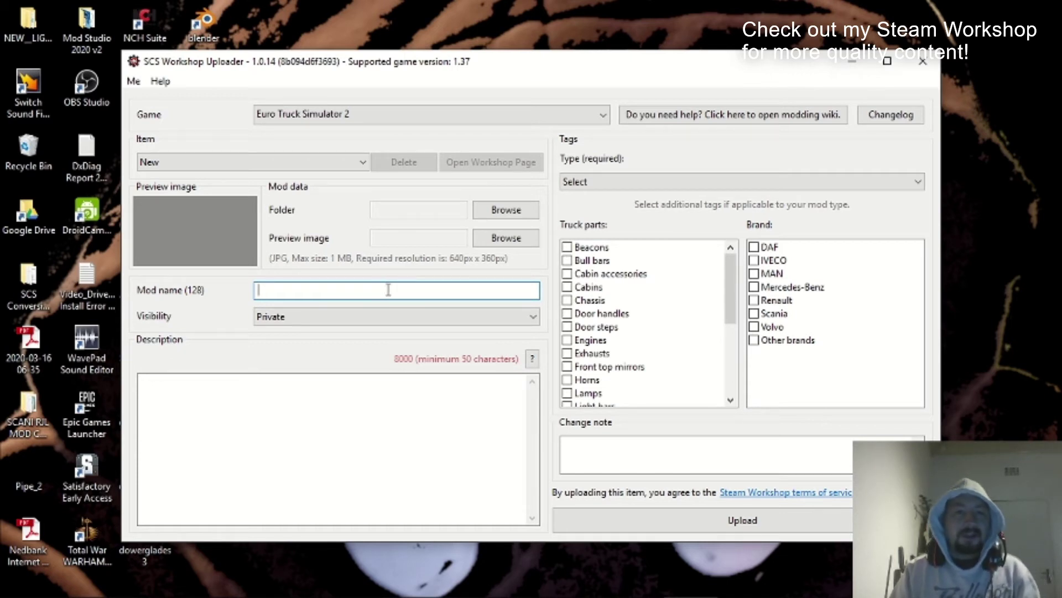
text(MAgnum S)
key(BackSpace)
key(BackSpace)
key(BackSpace)
key(BackSpace)
key(BackSpace)
key(BackSpace)
key(BackSpace)
key(BackSpace)
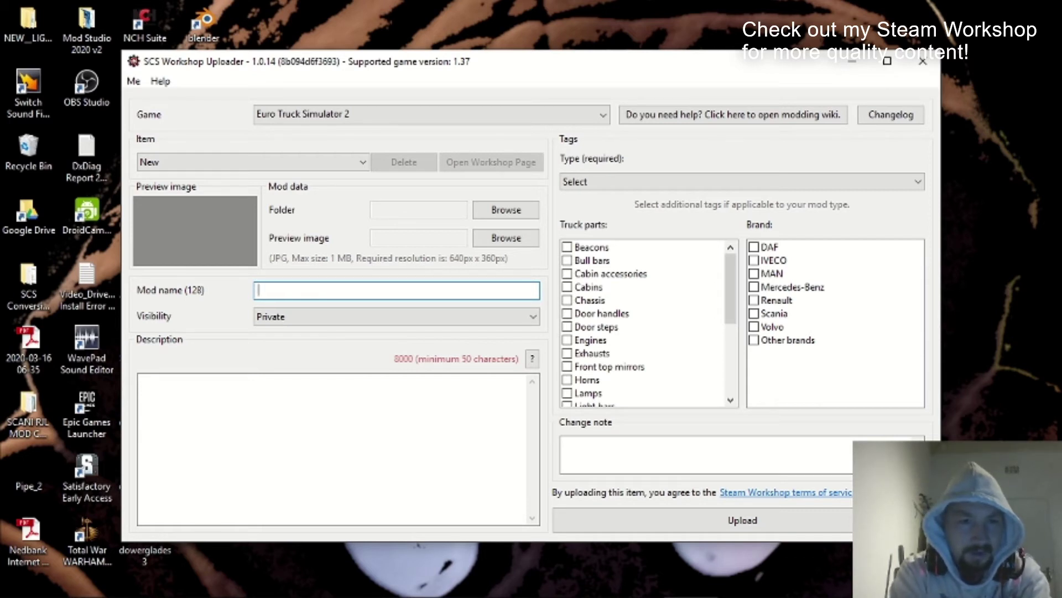
text(Signature Test)
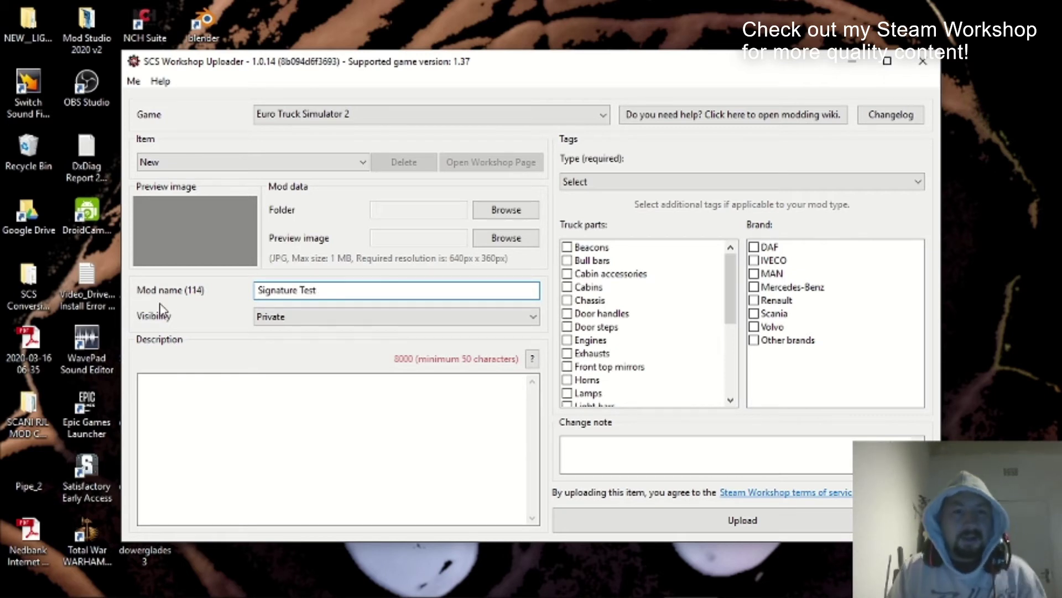
click(460, 316)
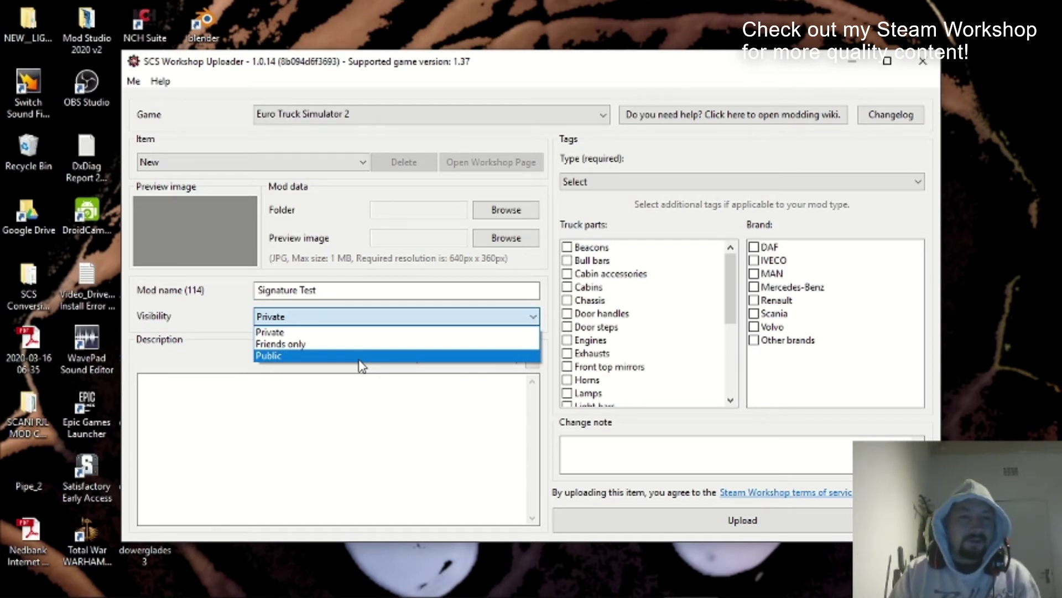
click(307, 331)
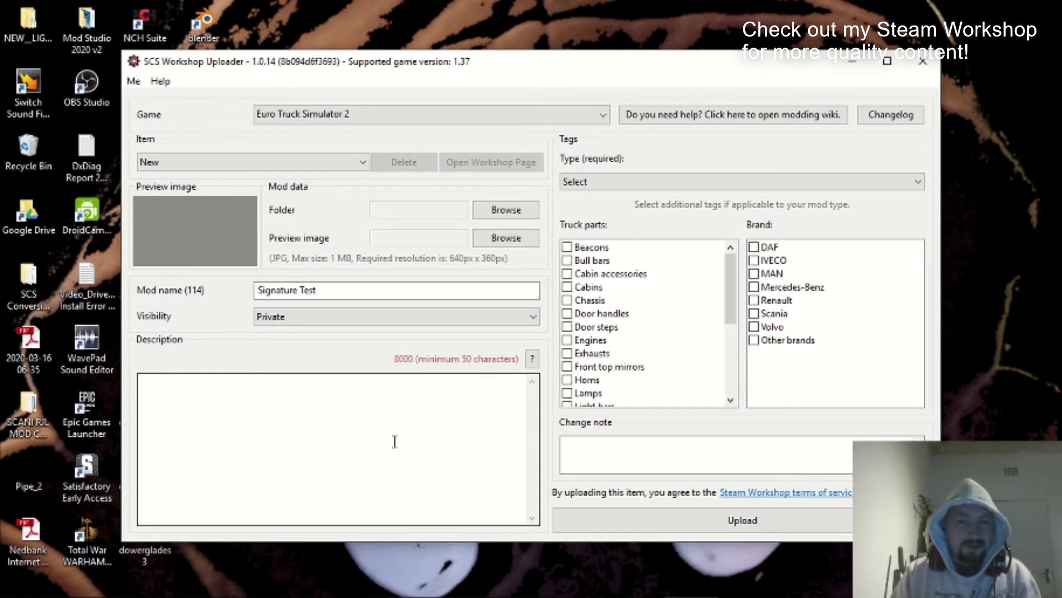
Switch to Mods Studio 2, review the mod description text in the mod manifest, and return to the SCS Workshop Uploader.
click(392, 441)
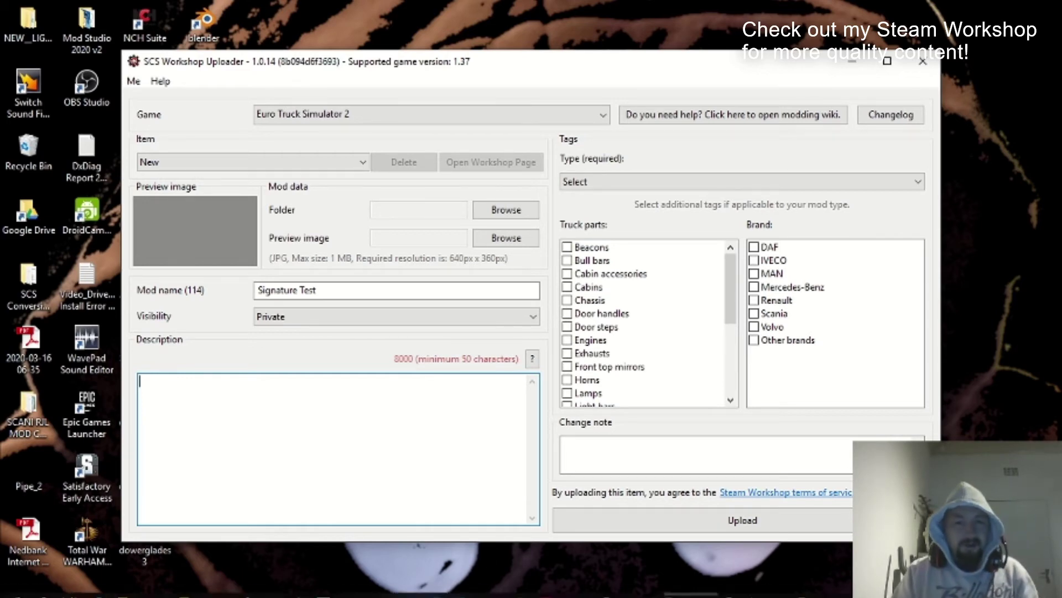
click(449, 586)
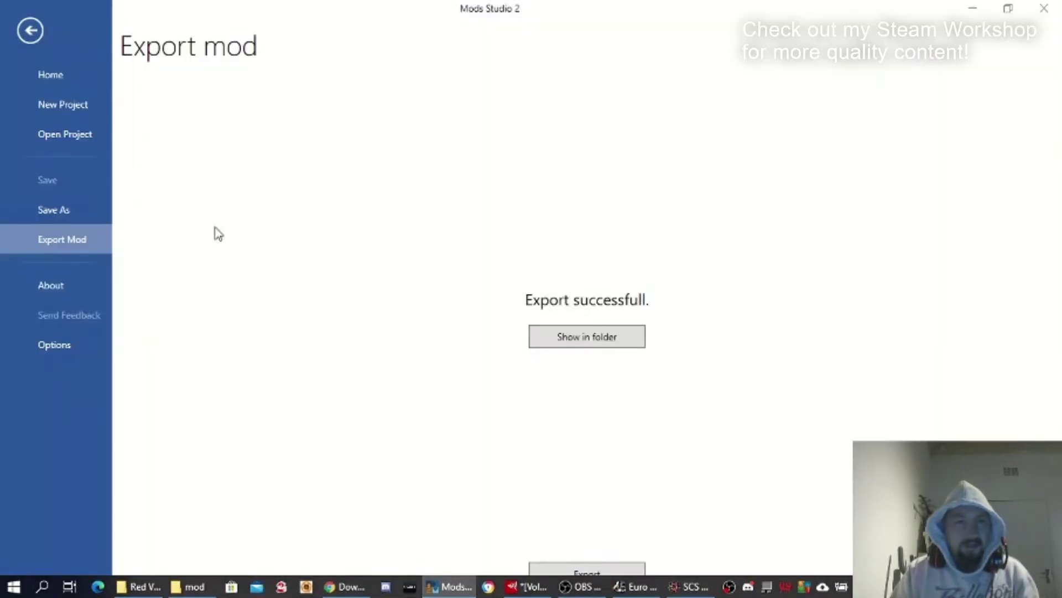
click(29, 32)
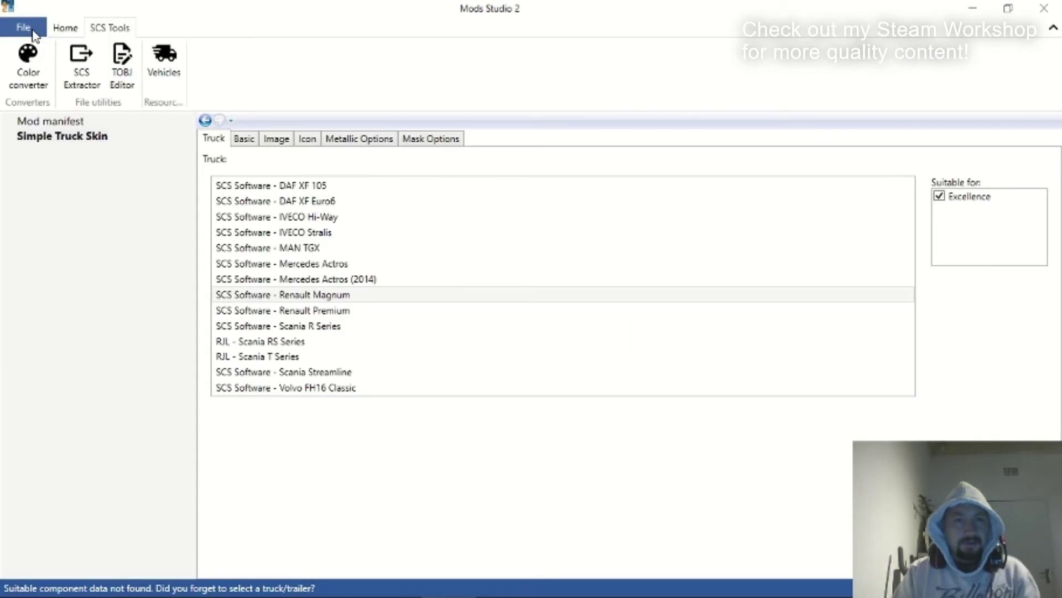
click(71, 123)
click(270, 139)
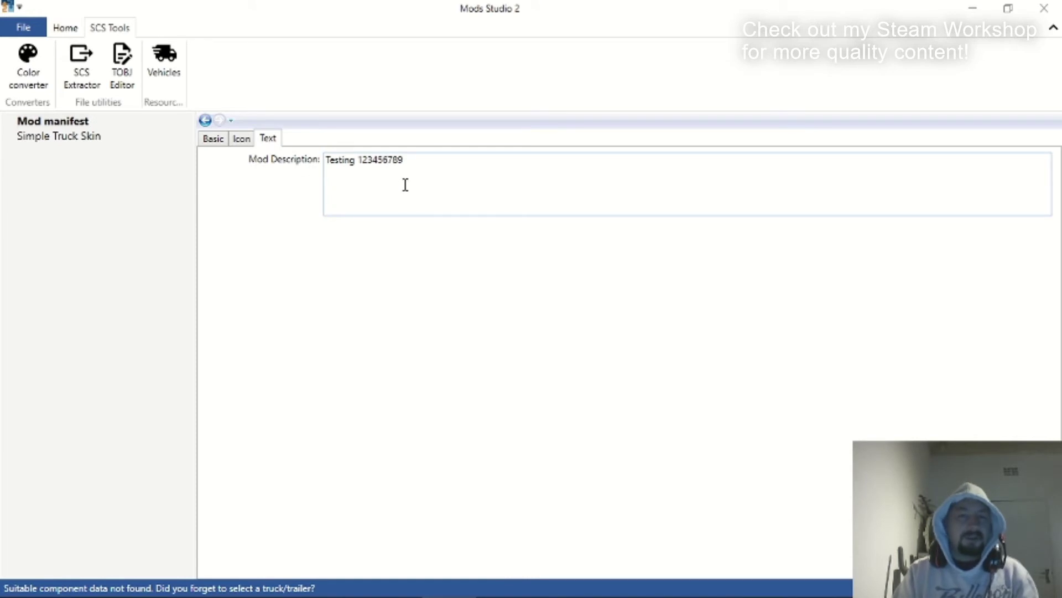
click(972, 9)
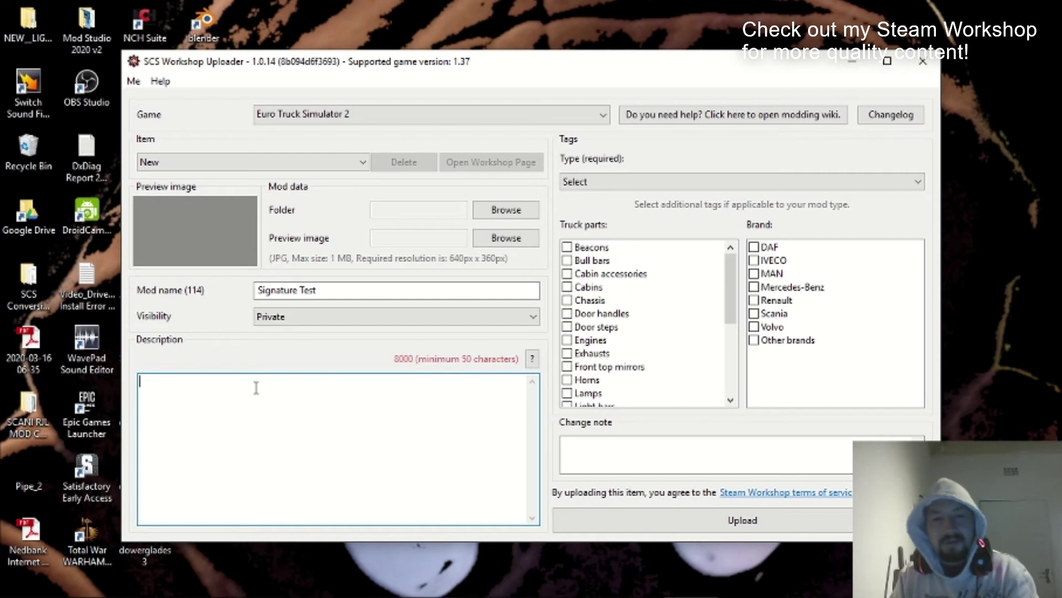
Enter the mod description "This is a test skin for the Dragkarus Signature Magnum.".
text(This)
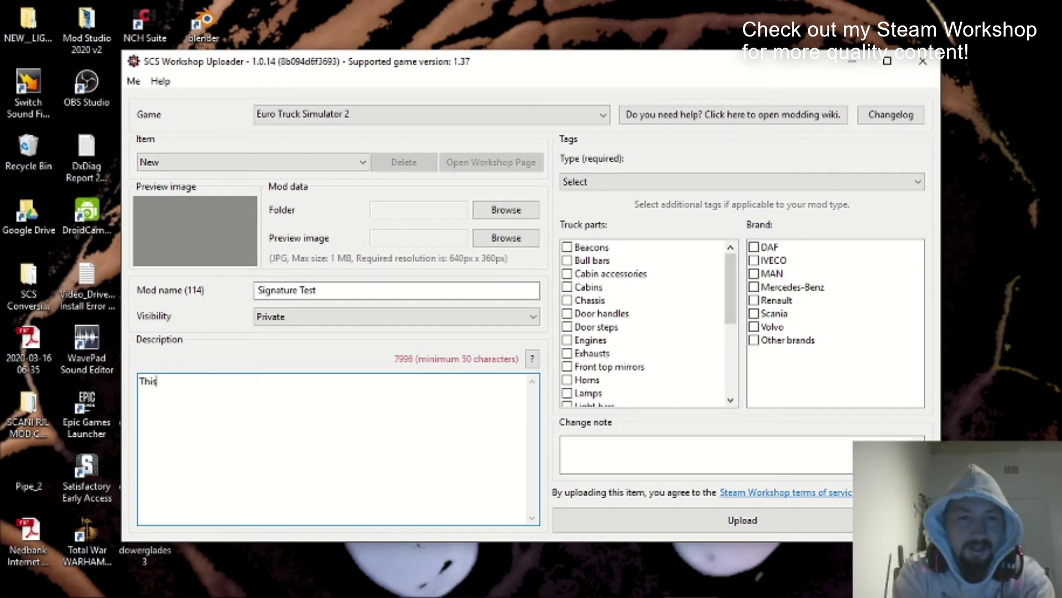
text( is a sign)
key(BackSpace)
key(BackSpace)
key(BackSpace)
key(BackSpace)
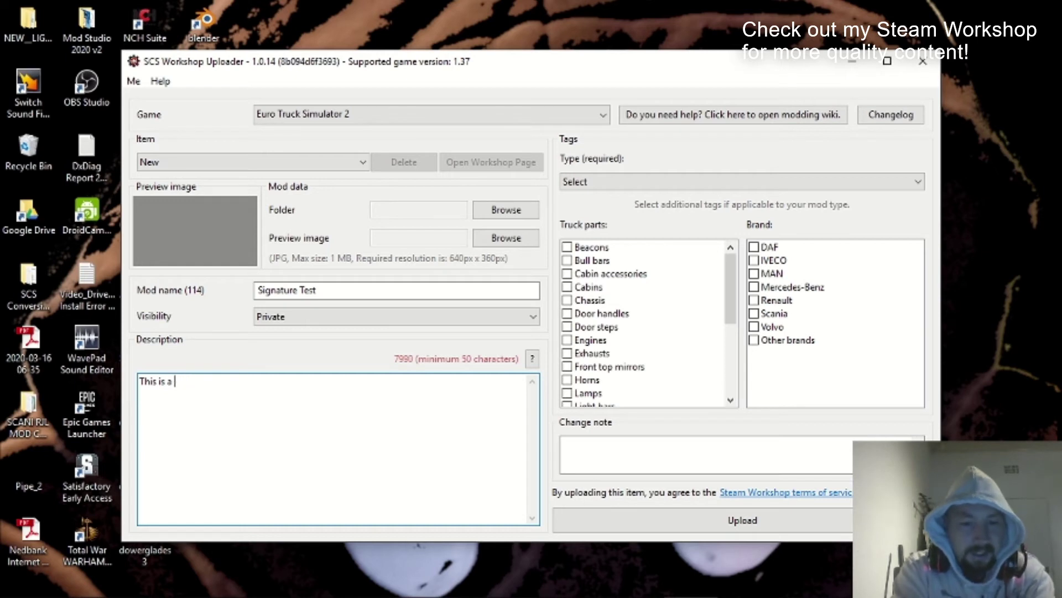
text(tgest sketch f)
key(BackSpace)
key(BackSpace)
key(BackSpace)
key(BackSpace)
key(BackSpace)
key(BackSpace)
key(BackSpace)
key(BackSpace)
key(BackSpace)
key(BackSpace)
key(BackSpace)
key(BackSpace)
key(BackSpace)
key(BackSpace)
key(BackSpace)
text(ste)
key(BackSpace)
key(BackSpace)
key(BackSpace)
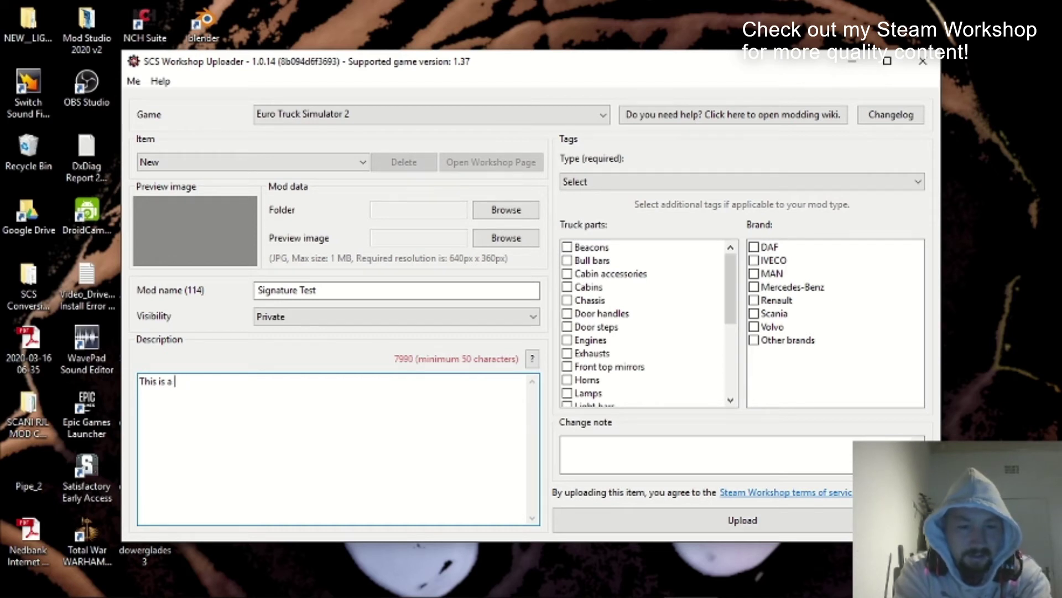
text(test skin for the Dragkarus Signature Magnum)
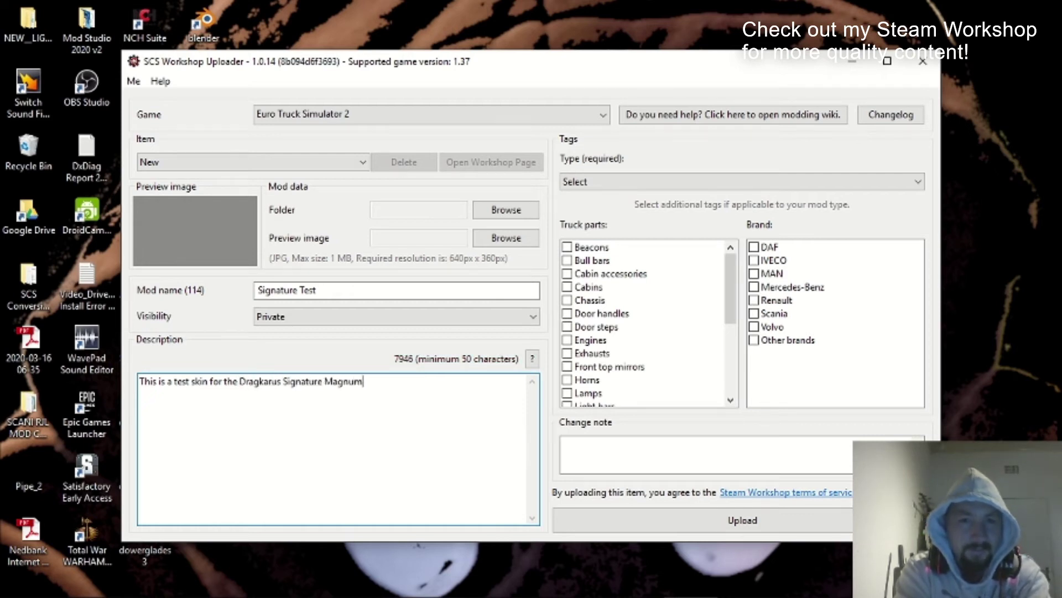
text(.)
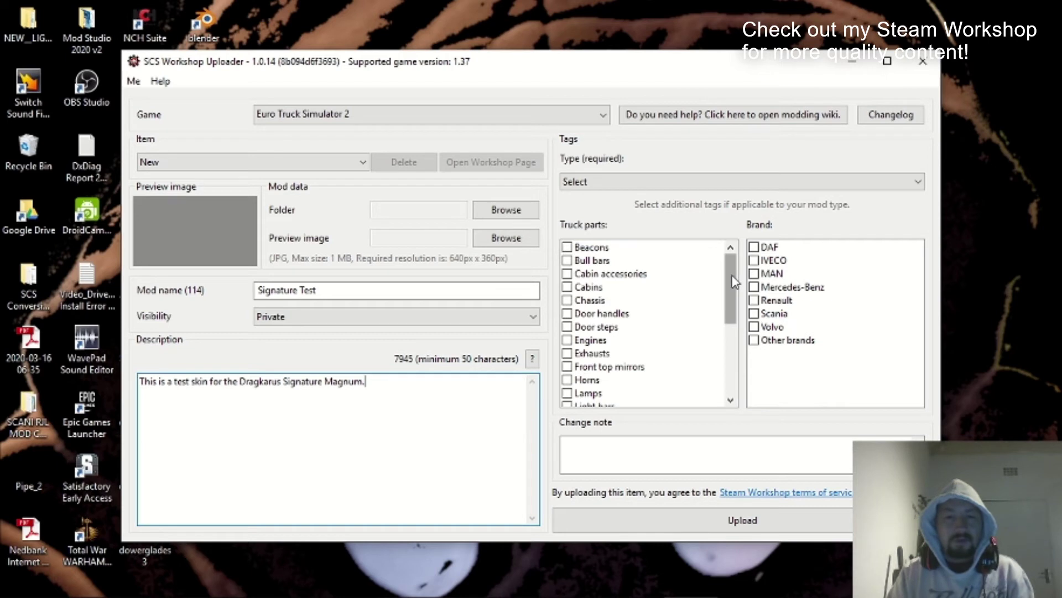
Tag the mod with type Trucks, truck part Paintjobs and brand Renault.
click(707, 184)
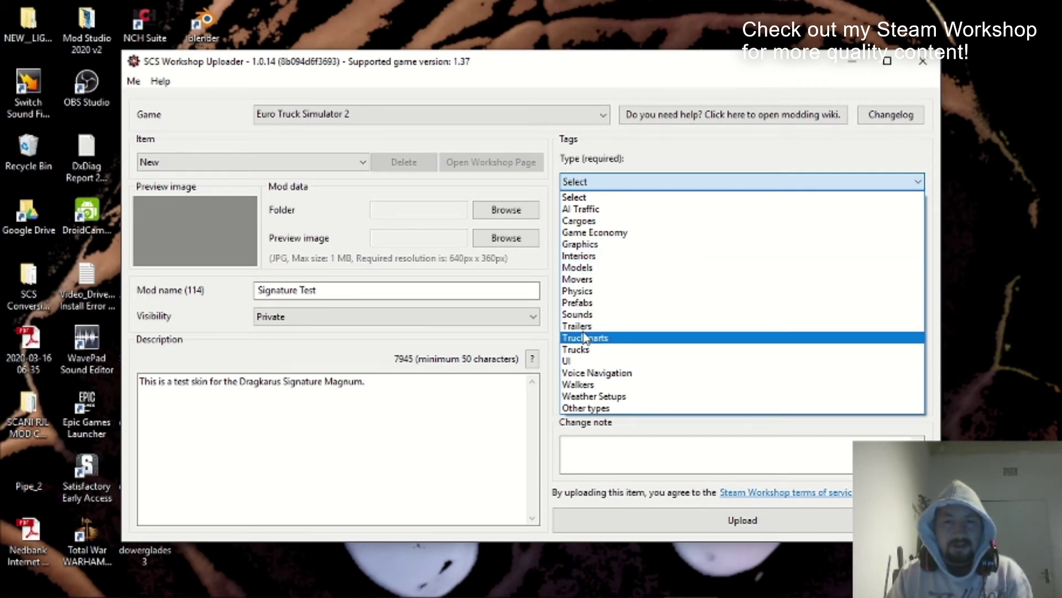
click(578, 349)
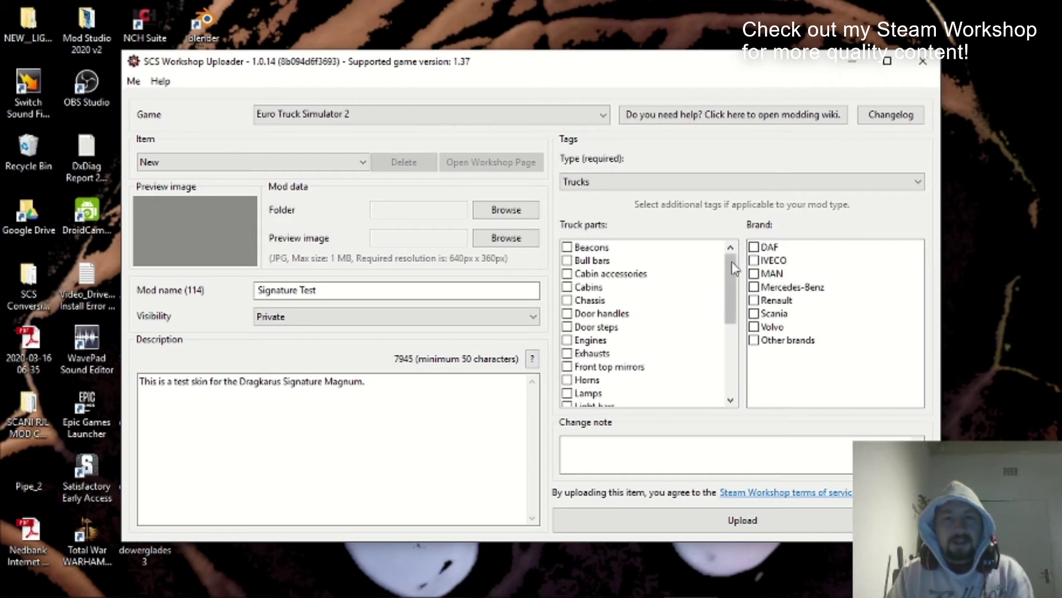
scroll(729, 321, down, 2)
drag(729, 321, 727, 370)
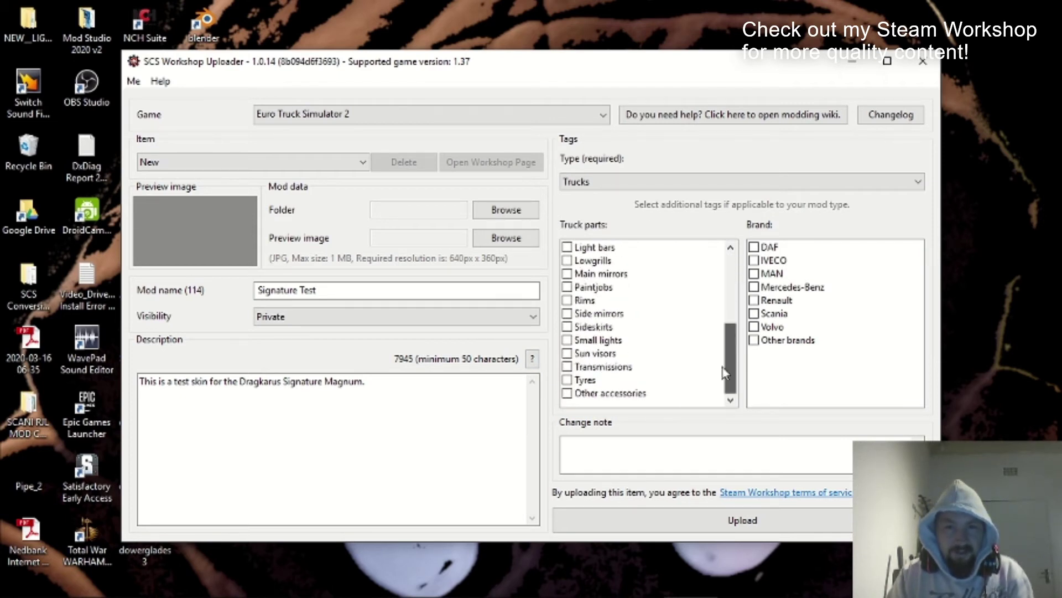
click(567, 289)
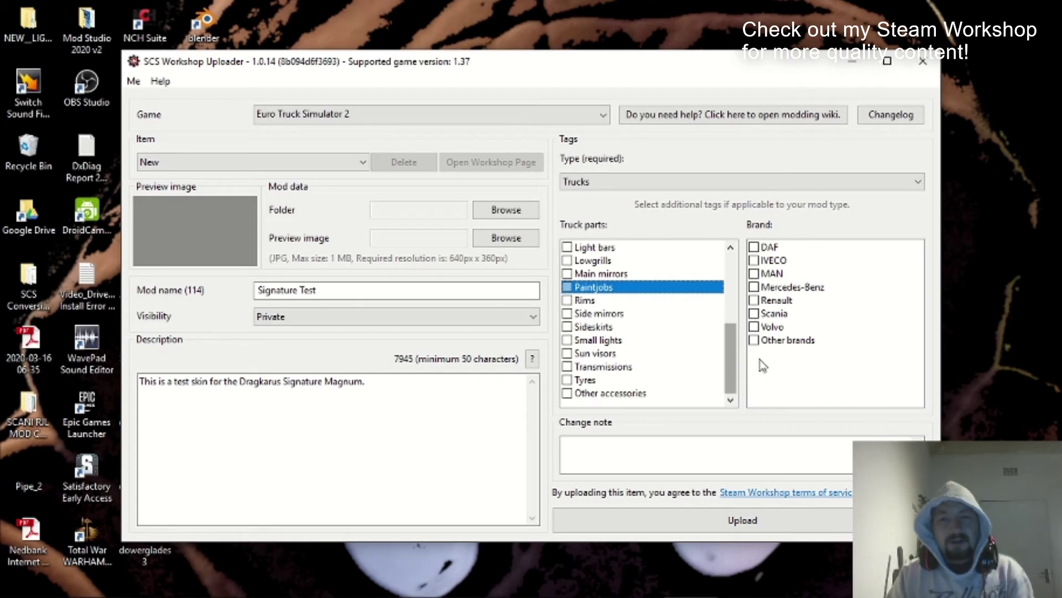
click(754, 300)
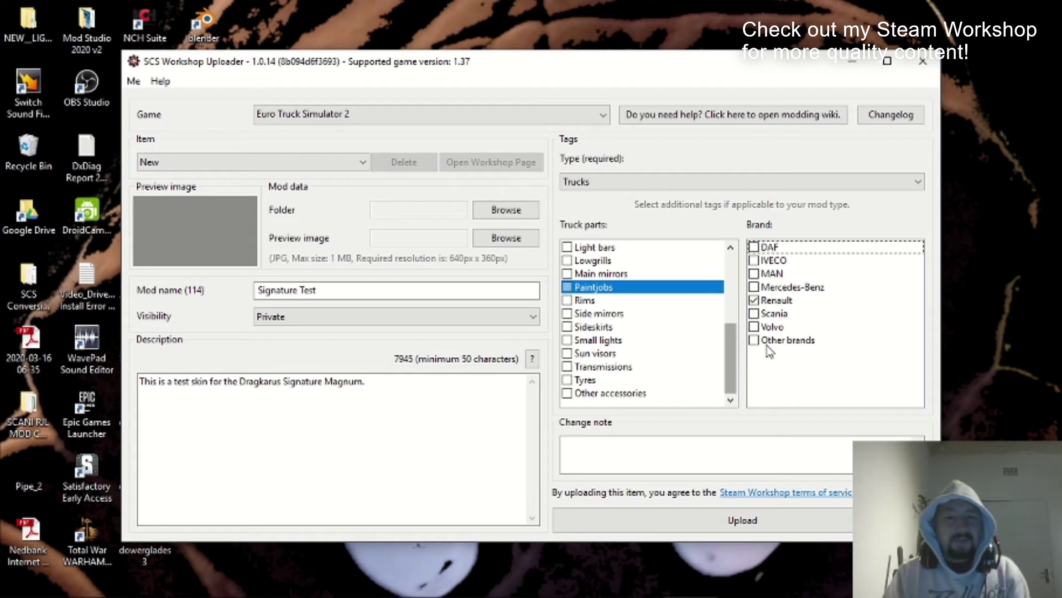
Enter 30-06-2020 as the change note for the upload.
click(648, 449)
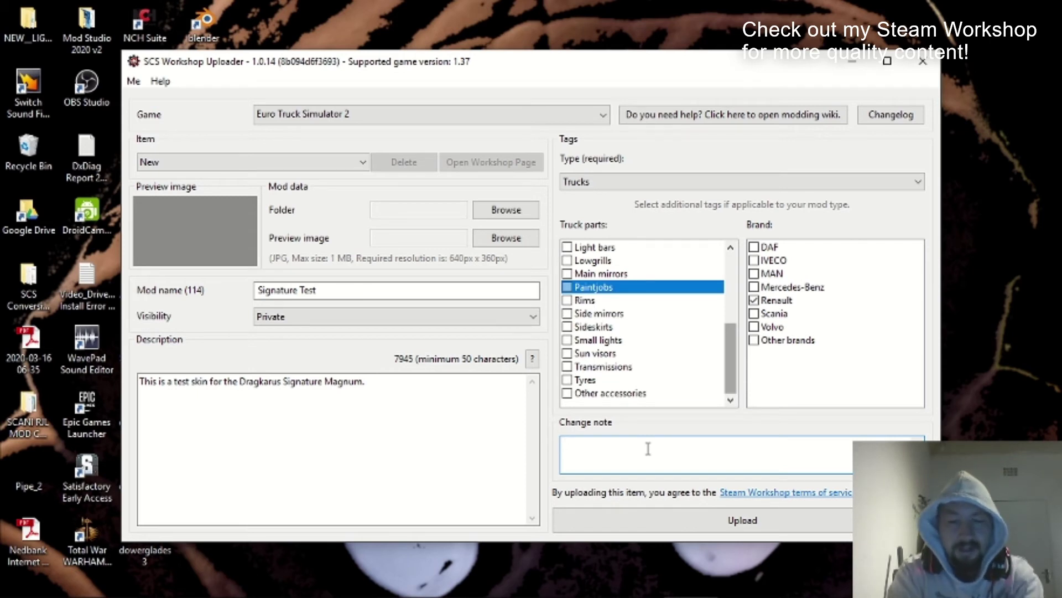
text(30-06-)
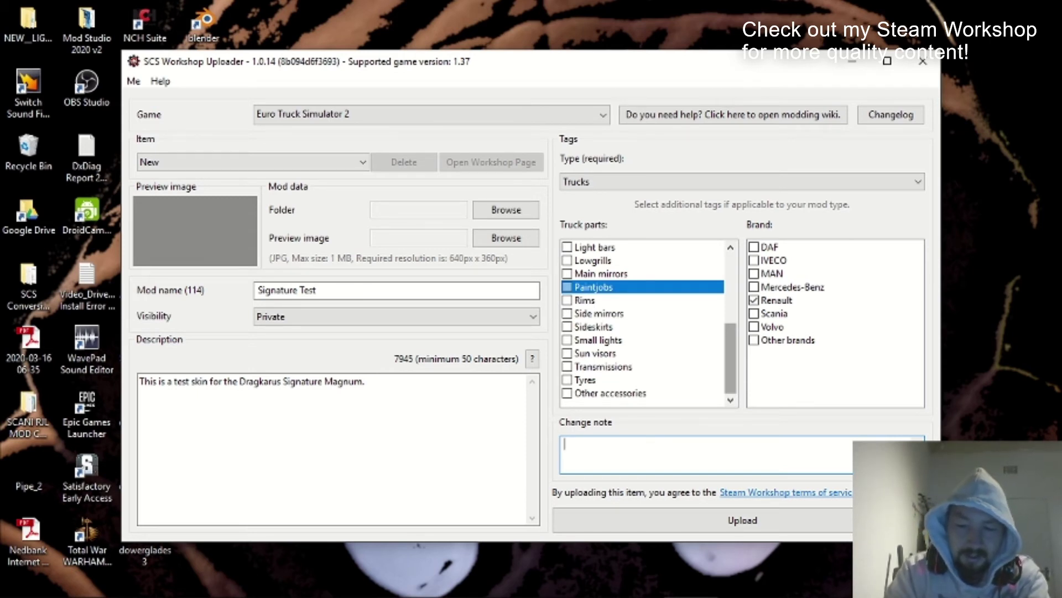
text(2020)
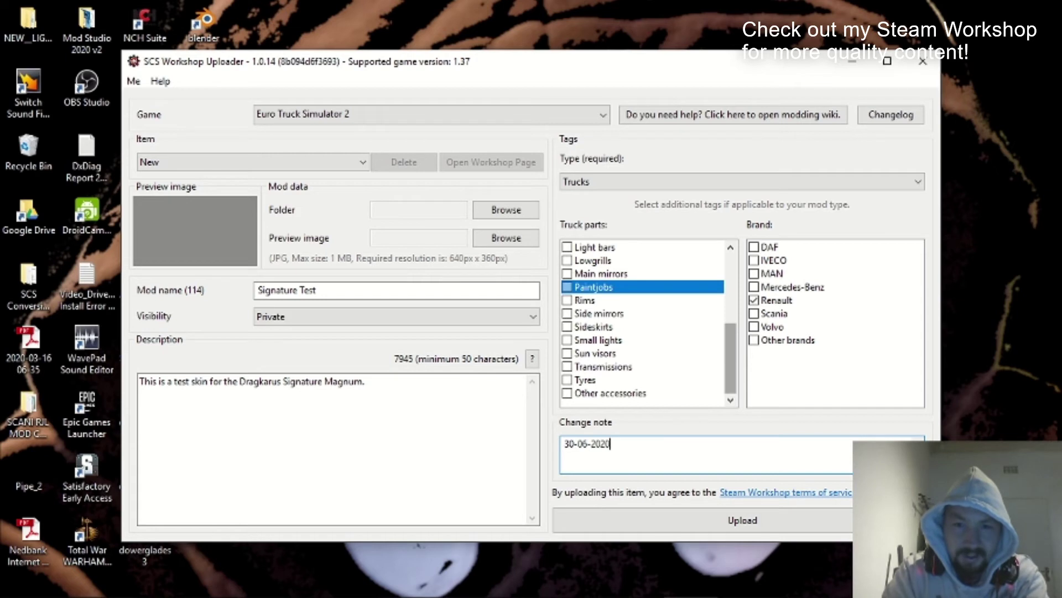
Complete the change note so that it reads "30-06-2020 - Loaded new Skin".
text( - )
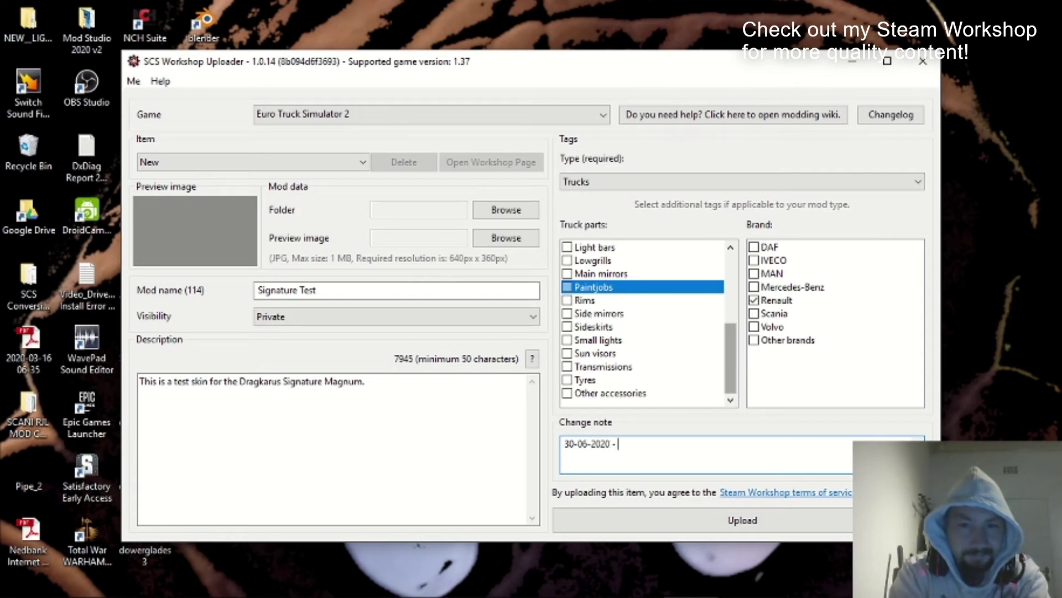
text(Load)
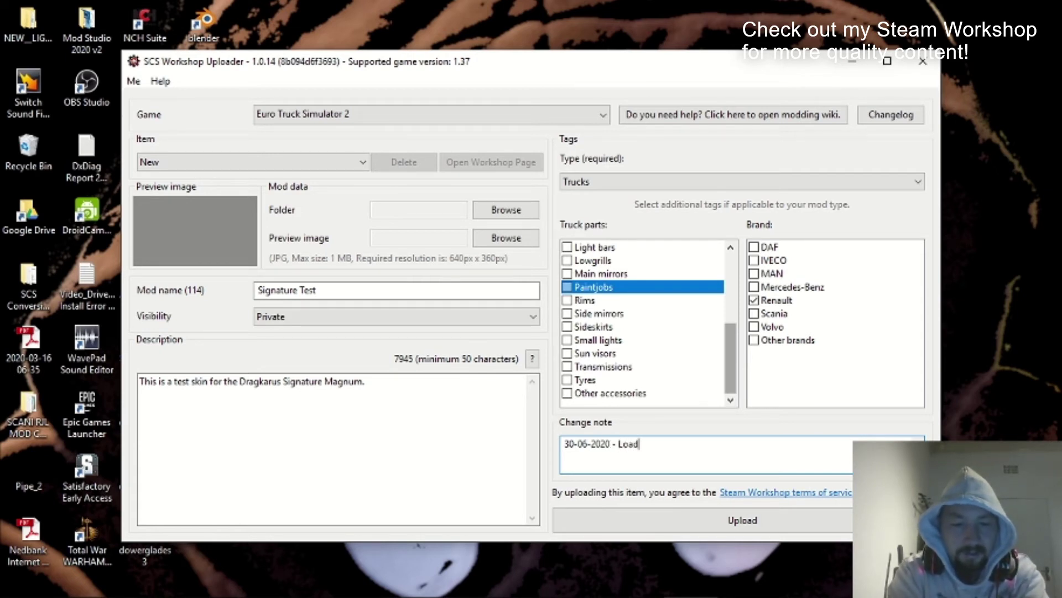
text(ed new Skin)
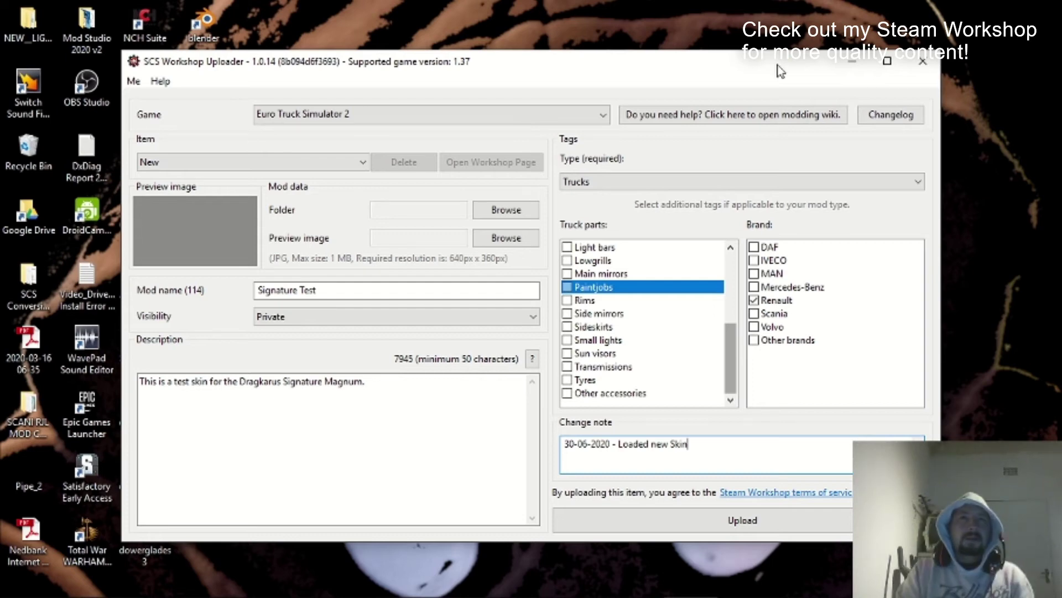
Switch to the desktop, turn off automatic icon arrangement, and move Signature Skin Test.scs to an empty area away from the other icons.
click(846, 66)
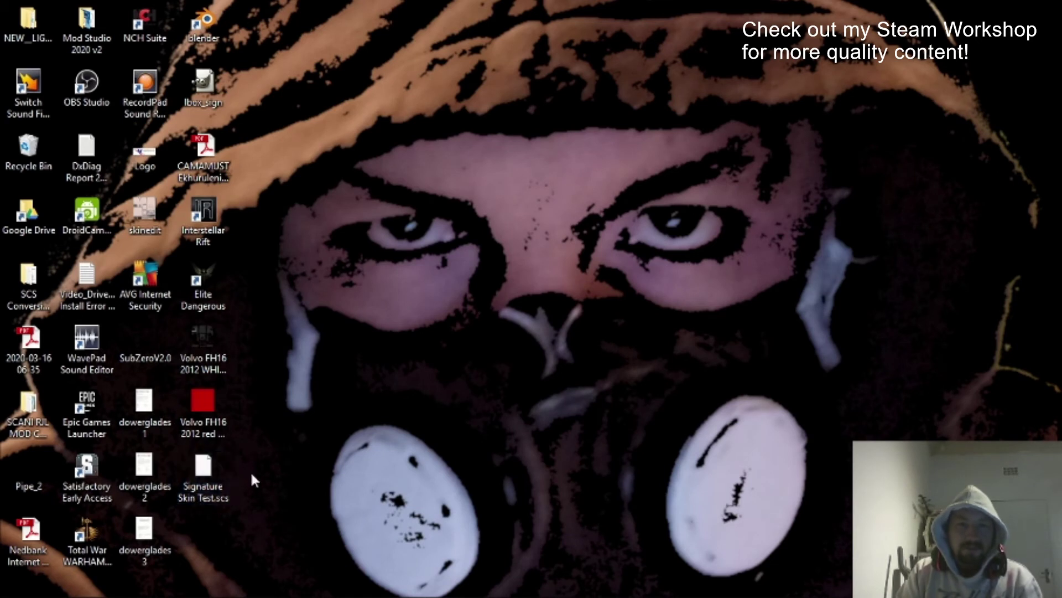
mouse_move(224, 479)
mouse_down()
mouse_move(576, 317)
mouse_move(487, 467)
mouse_move(504, 353)
mouse_up()
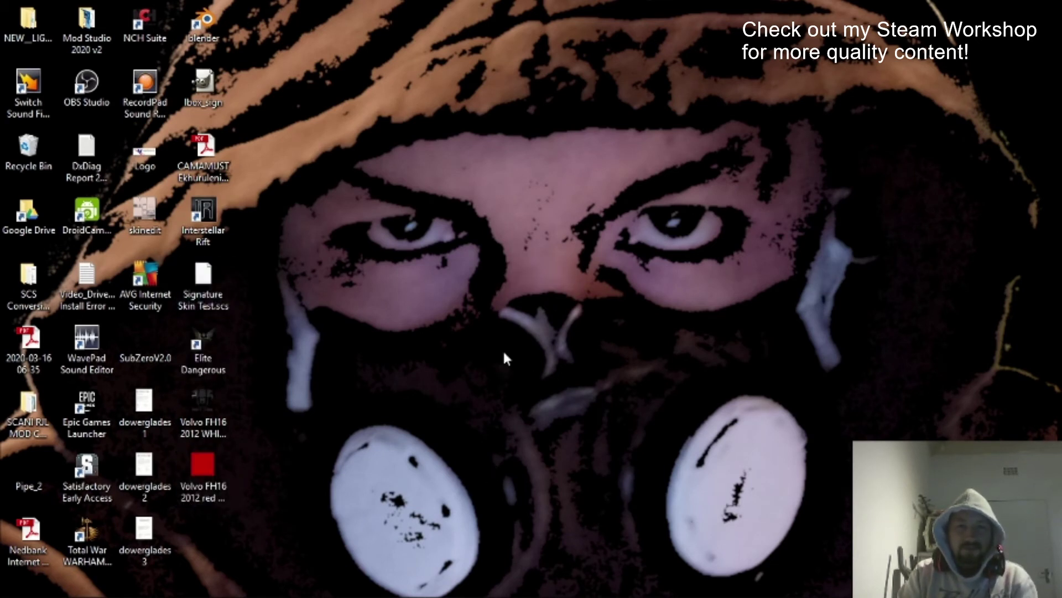
right_click(365, 252)
click(294, 251)
right_click(358, 214)
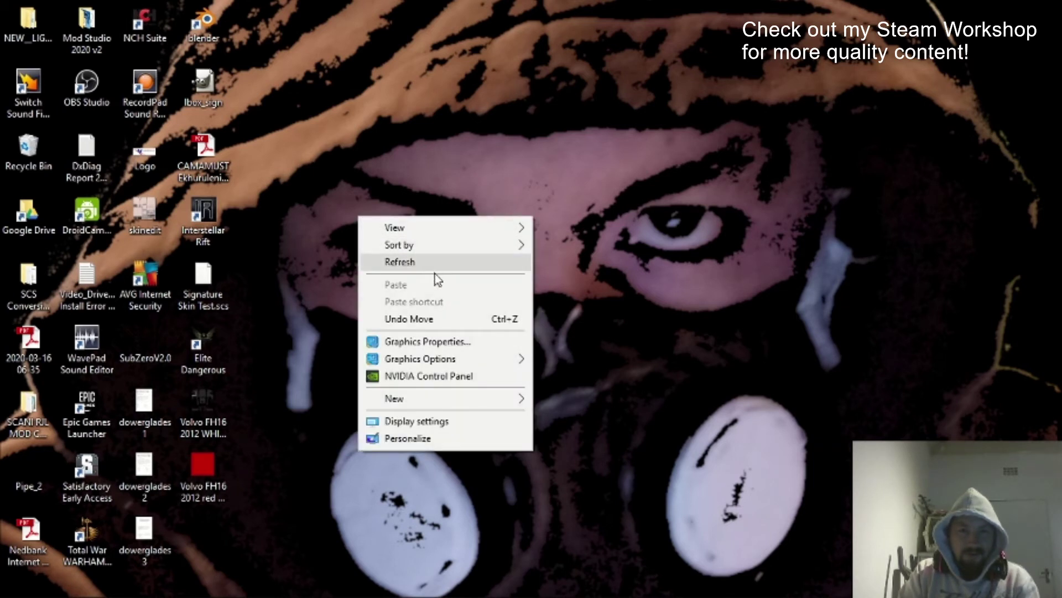
mouse_move(461, 229)
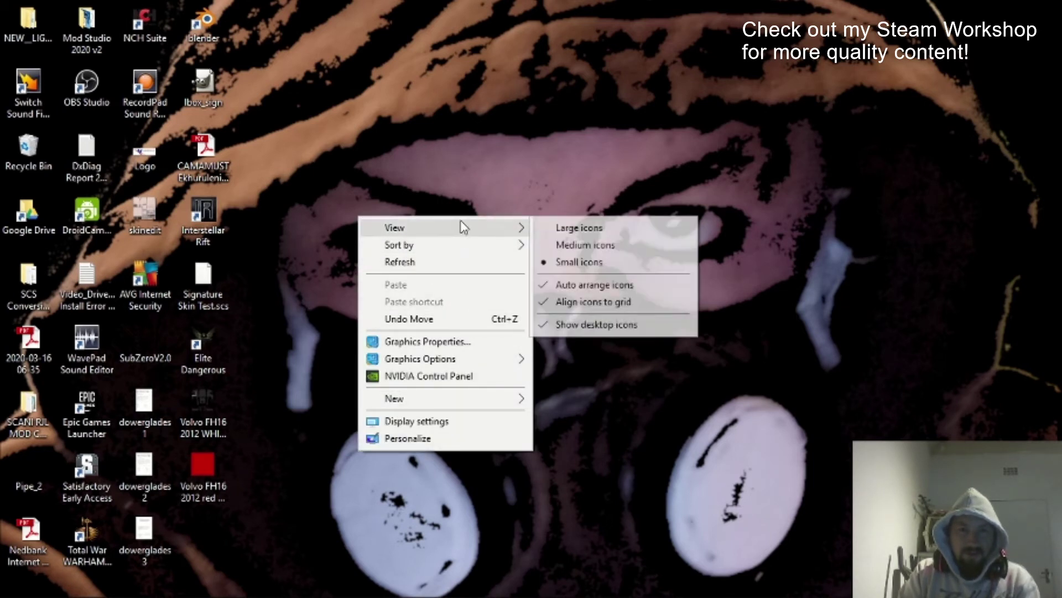
click(645, 287)
mouse_move(214, 271)
mouse_down()
mouse_move(533, 299)
mouse_move(489, 325)
mouse_up()
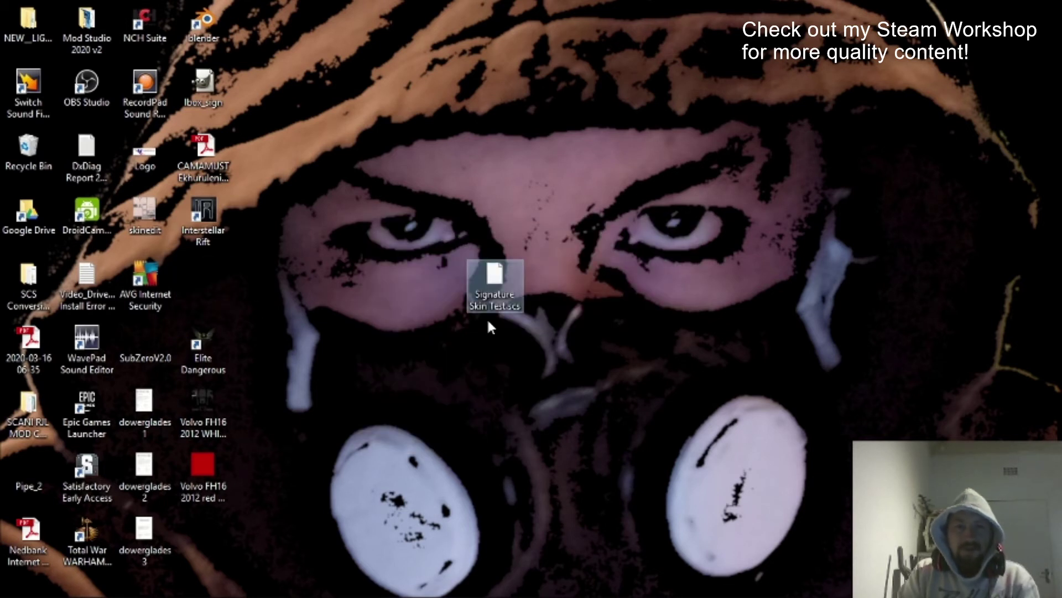
Archive Signature Skin Test.scs as Signature Skin Test.zip with the Store compression method, and place the archive beneath the original file.
right_click(490, 273)
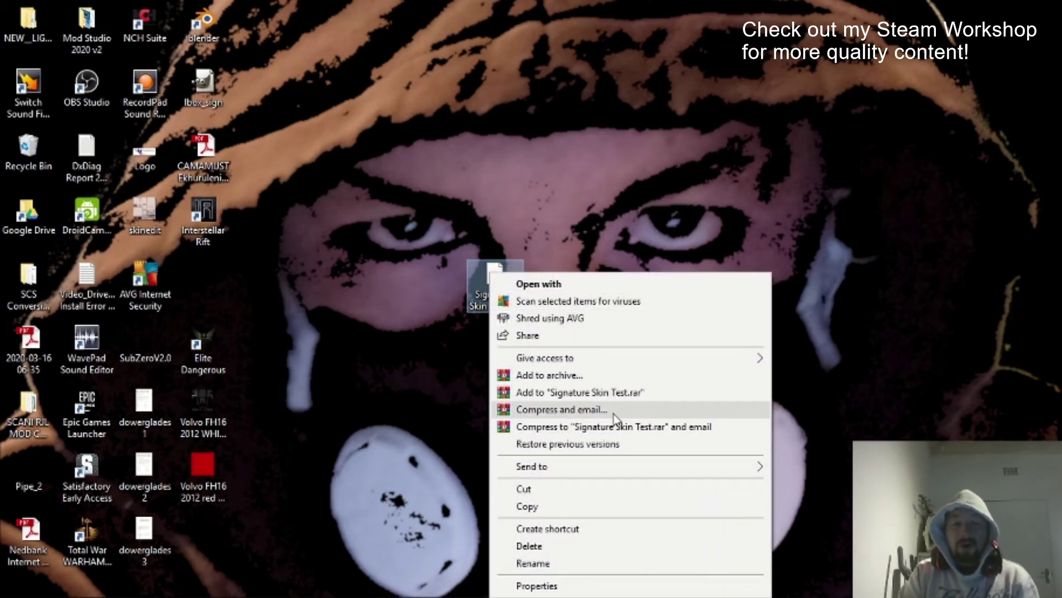
click(600, 379)
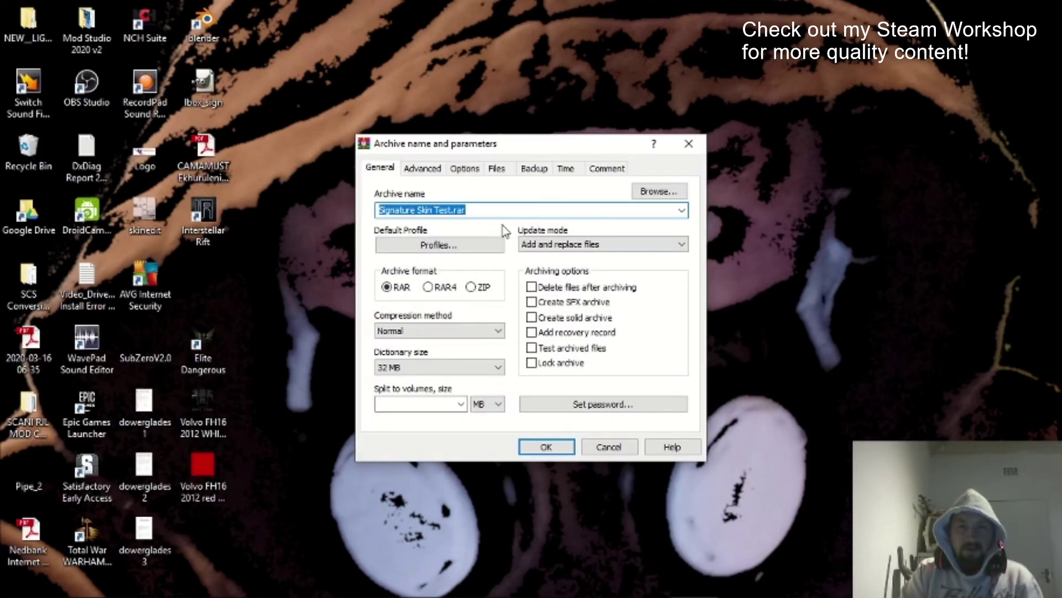
click(471, 287)
click(449, 331)
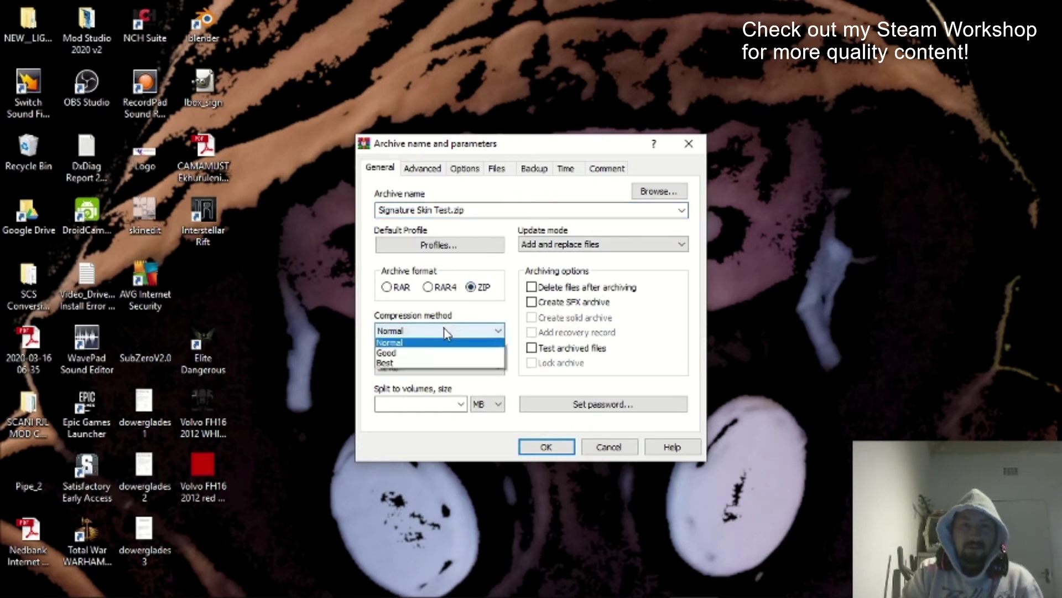
click(440, 345)
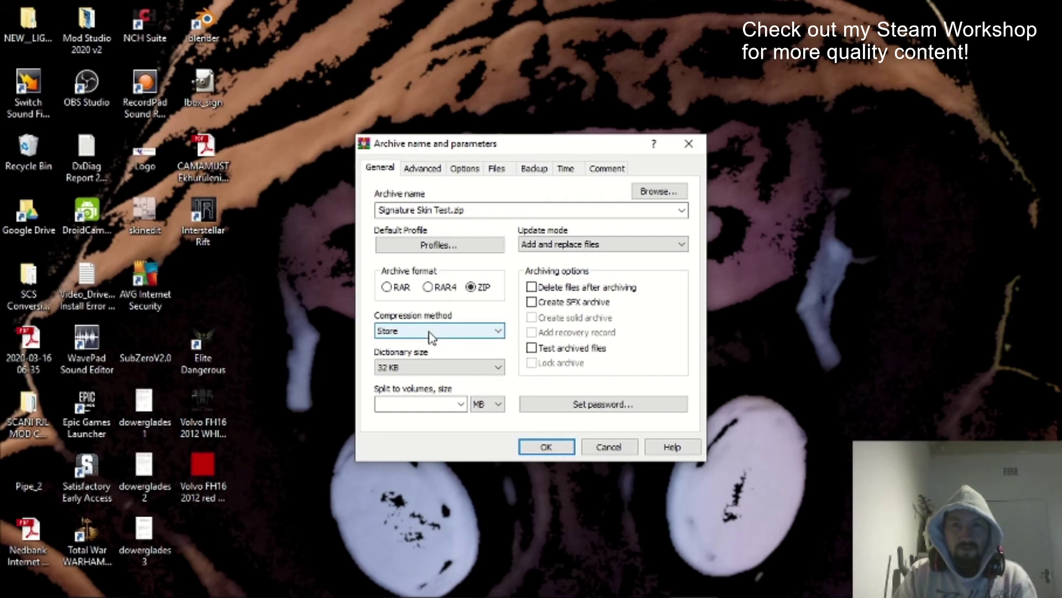
click(546, 447)
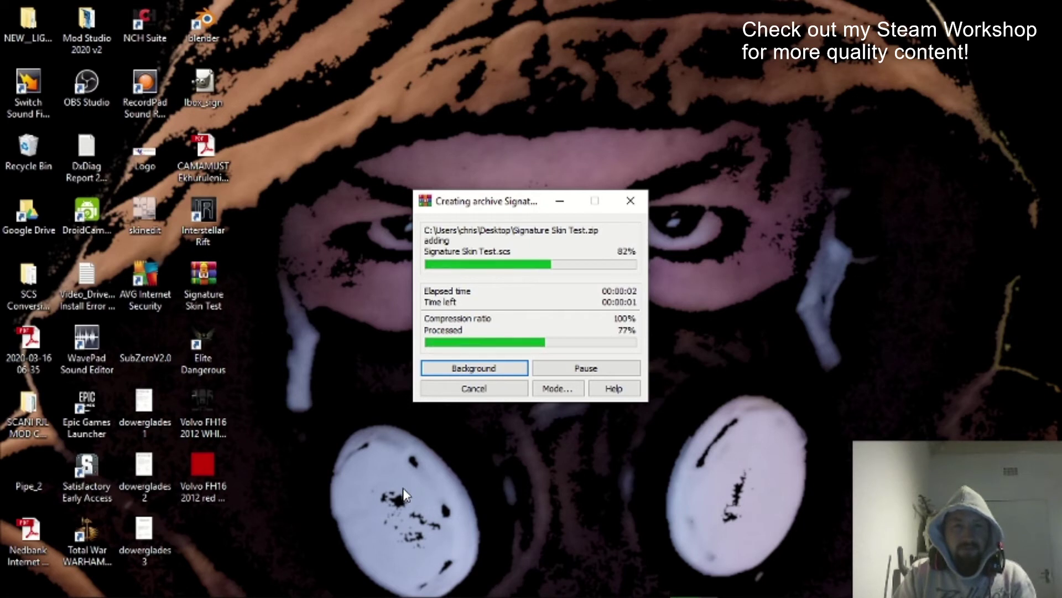
mouse_move(218, 281)
mouse_down()
mouse_move(430, 360)
mouse_move(507, 338)
mouse_up()
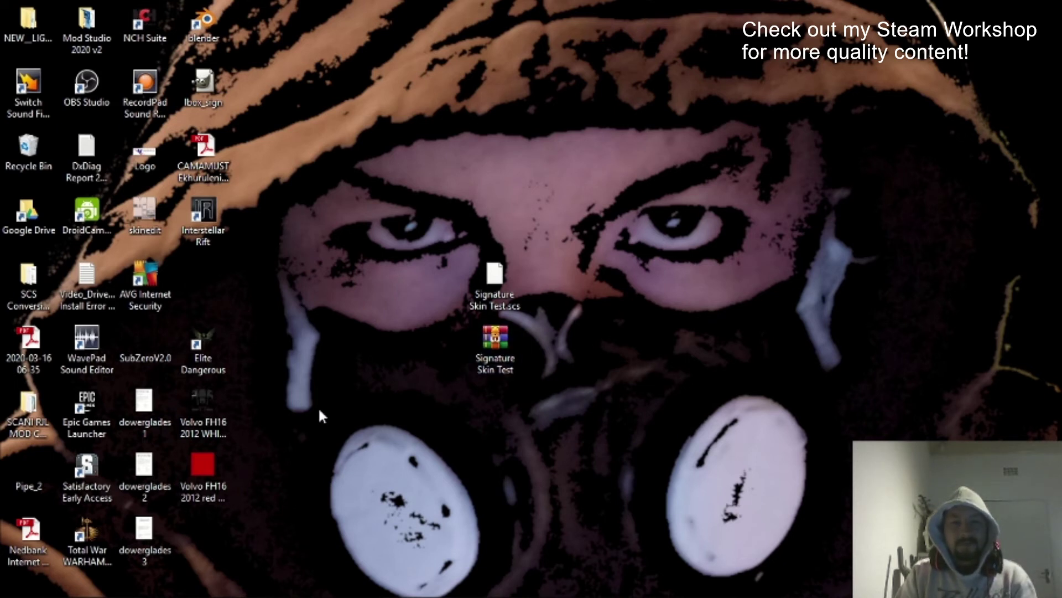
Open Signature Skin Test.zip and view the contents of the Signature Skin Test.scs file inside it, dismissing the license reminders.
double_click(496, 339)
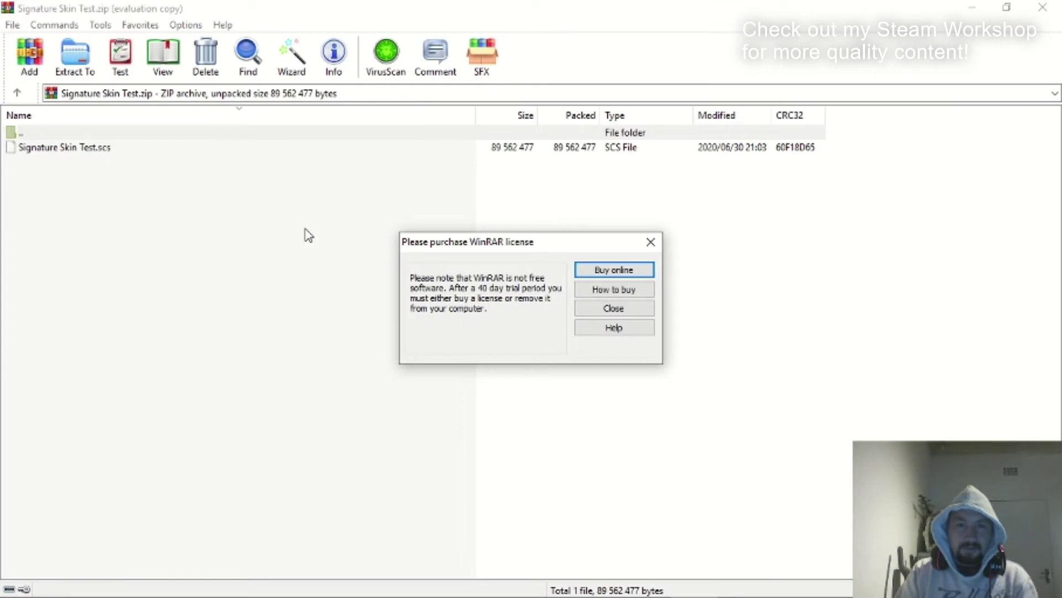
click(614, 308)
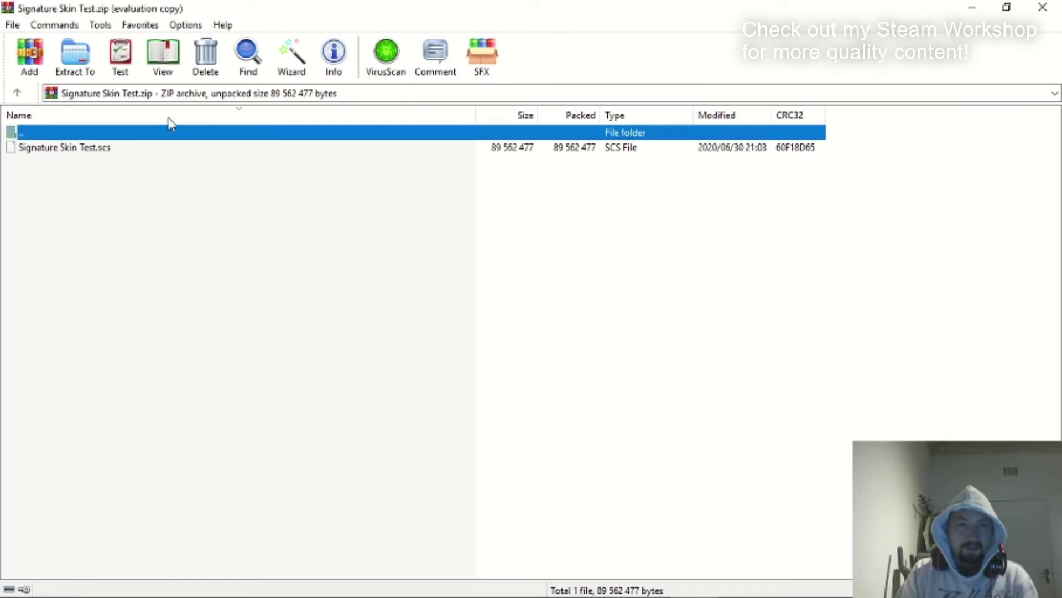
click(72, 149)
right_click(72, 148)
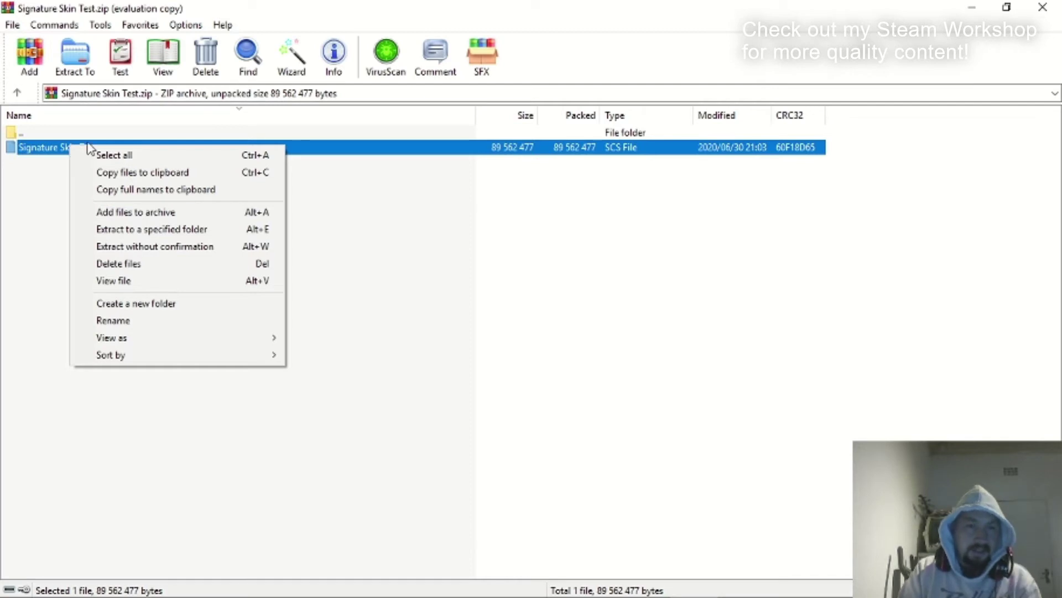
click(155, 281)
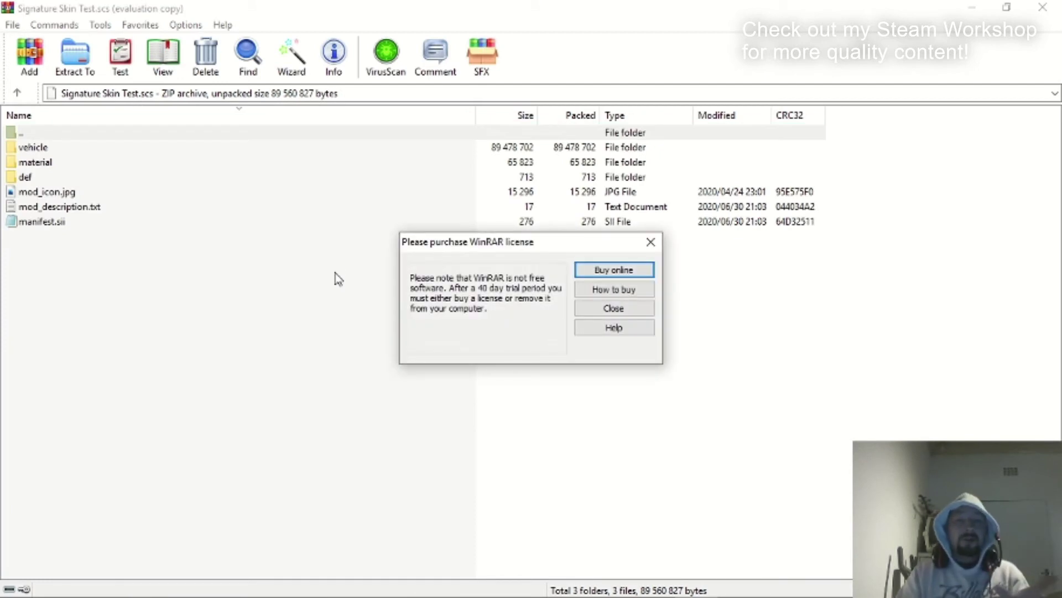
click(579, 309)
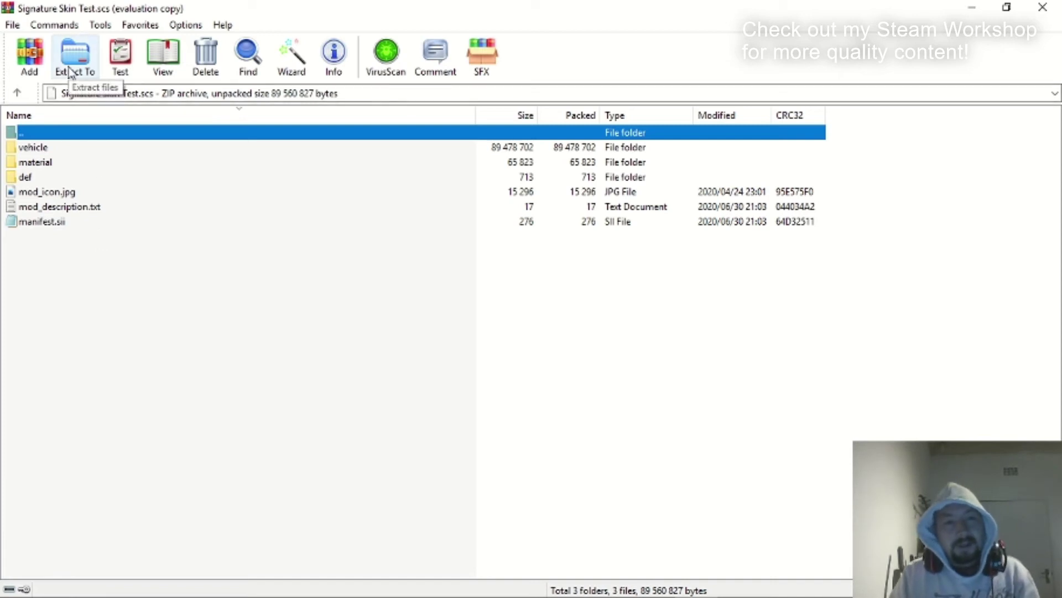
Extract the mod contents into a new Desktop folder named Signature Skin Test, close the archives, and place the folder above the .scs file.
click(47, 277)
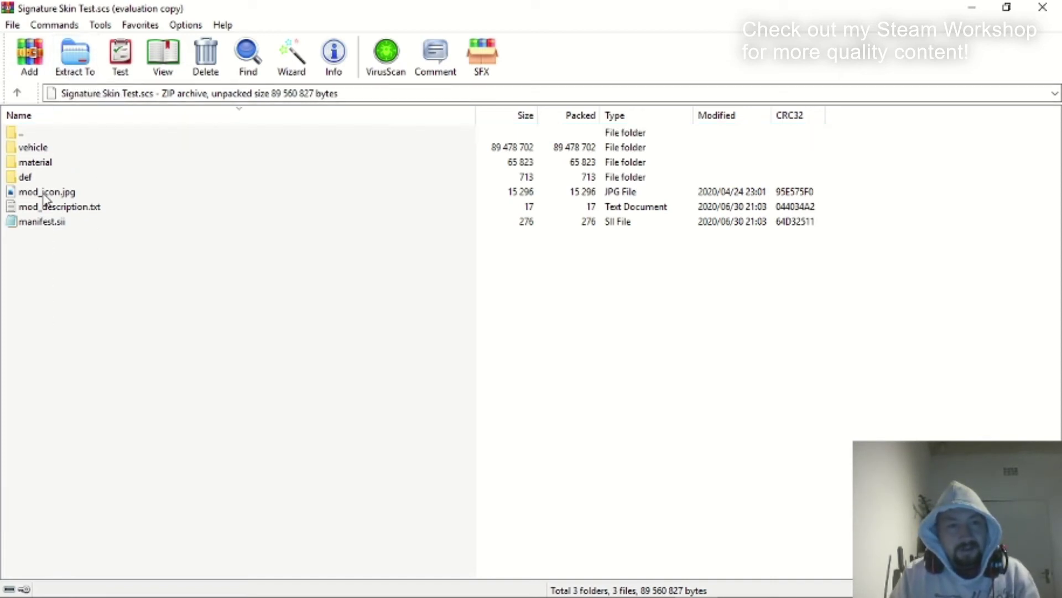
click(90, 47)
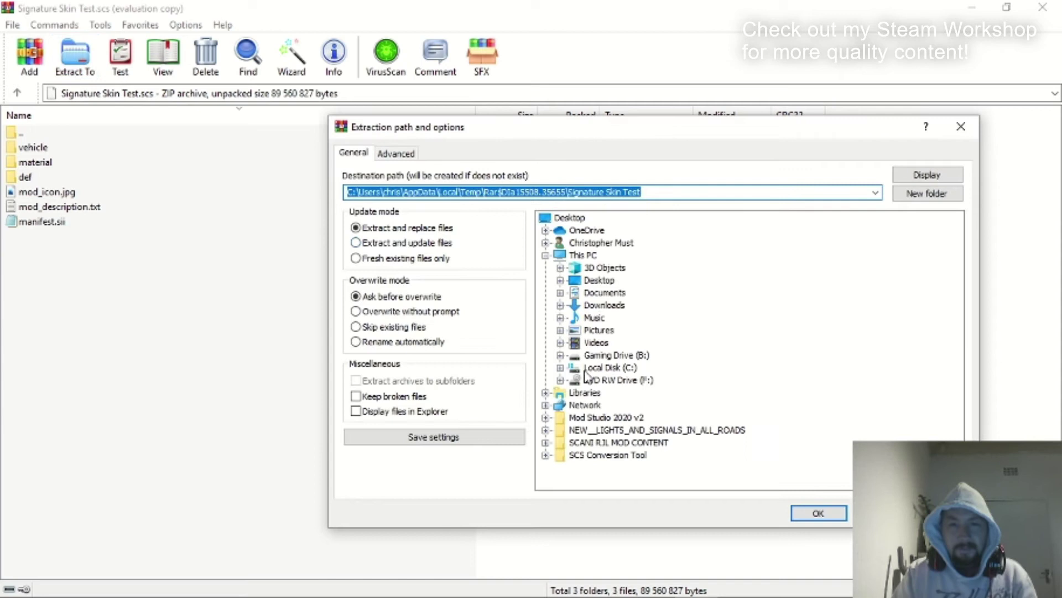
click(574, 280)
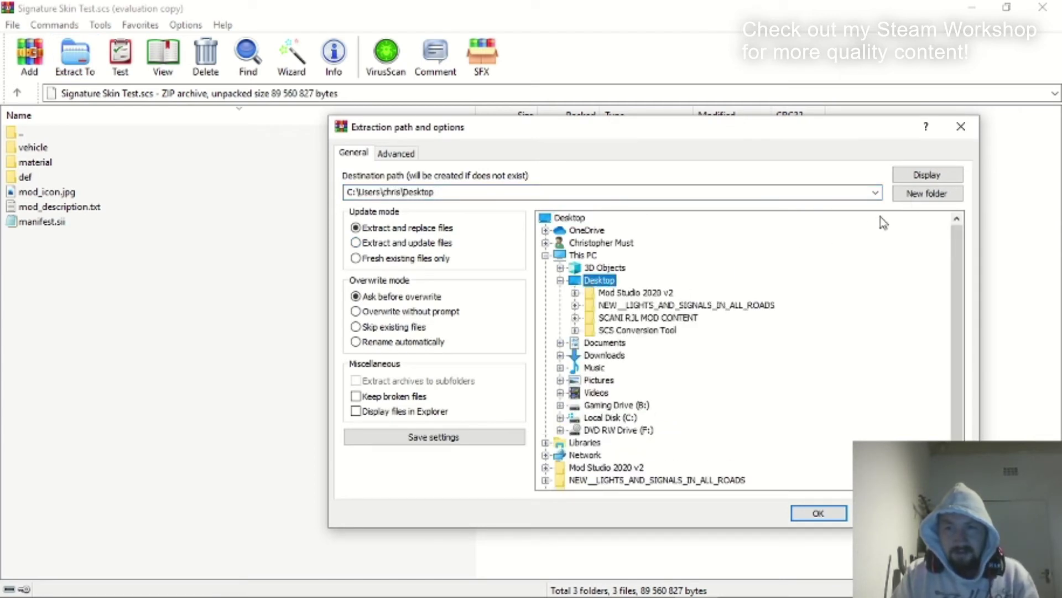
click(927, 193)
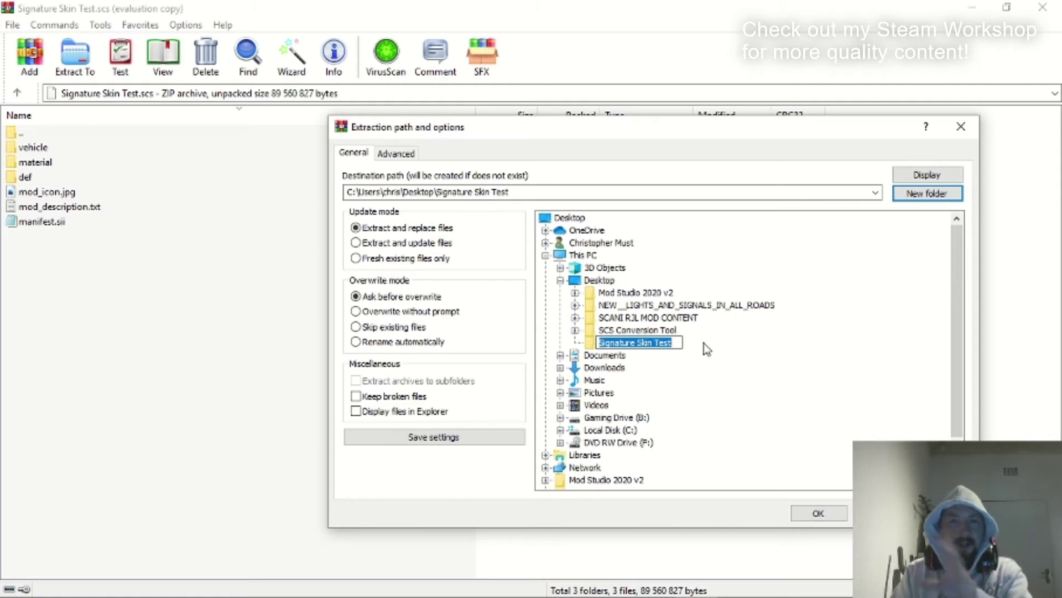
click(819, 513)
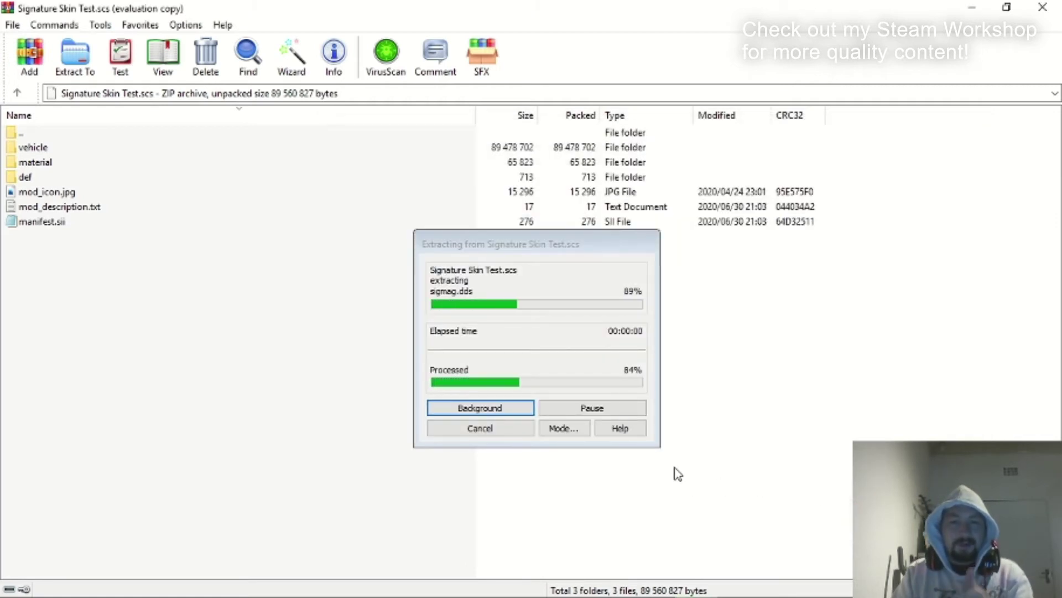
click(1042, 8)
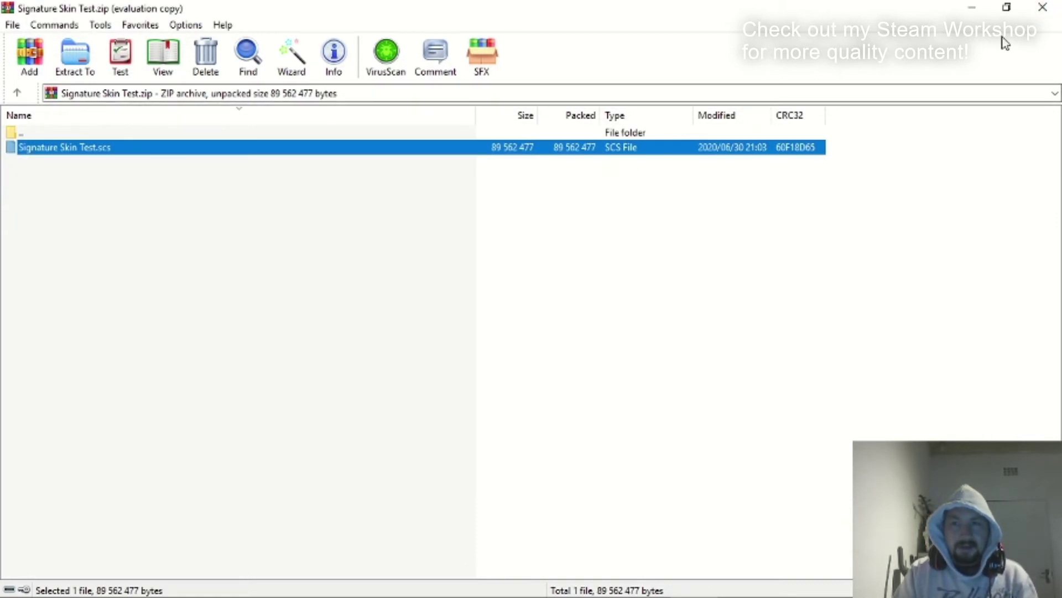
click(1042, 8)
mouse_move(202, 276)
mouse_down()
mouse_move(529, 207)
mouse_move(498, 218)
mouse_up()
click(569, 301)
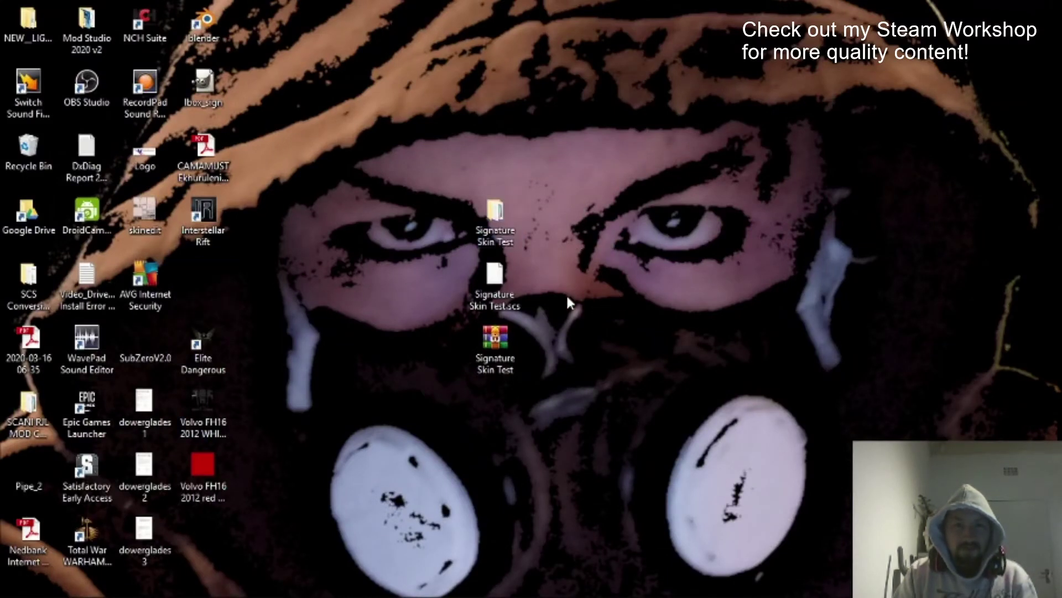
Remove the display_name entry from the manifest file in the Signature Skin Test folder and save the file.
double_click(491, 217)
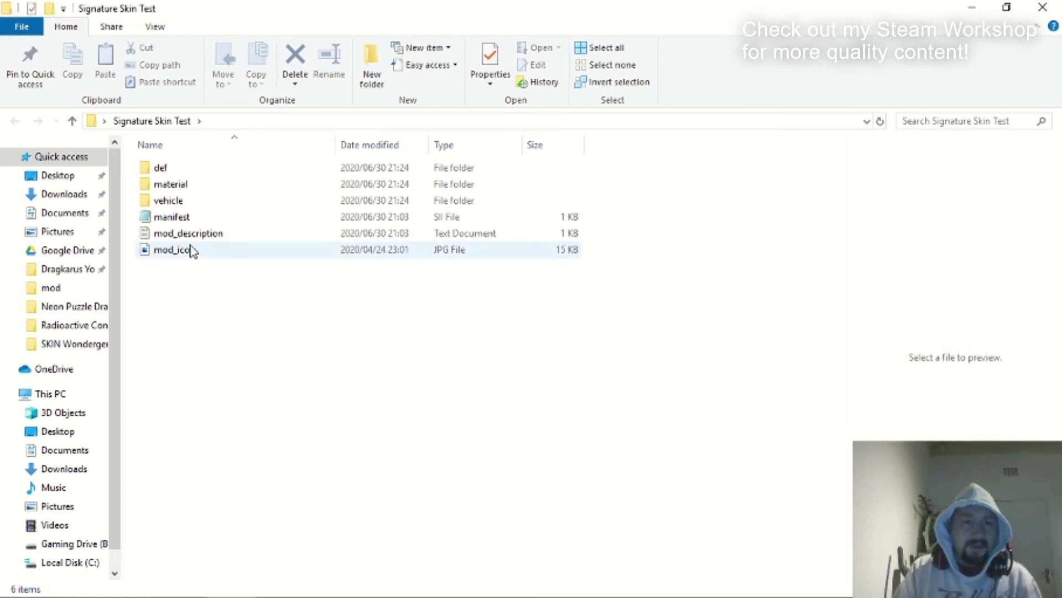
double_click(192, 219)
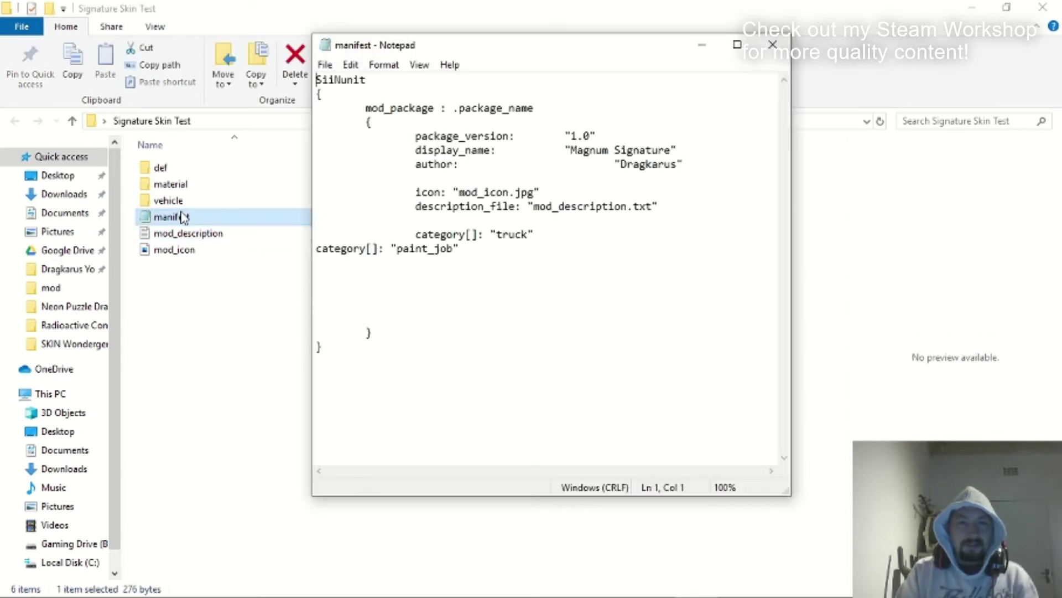
drag(501, 49, 676, 60)
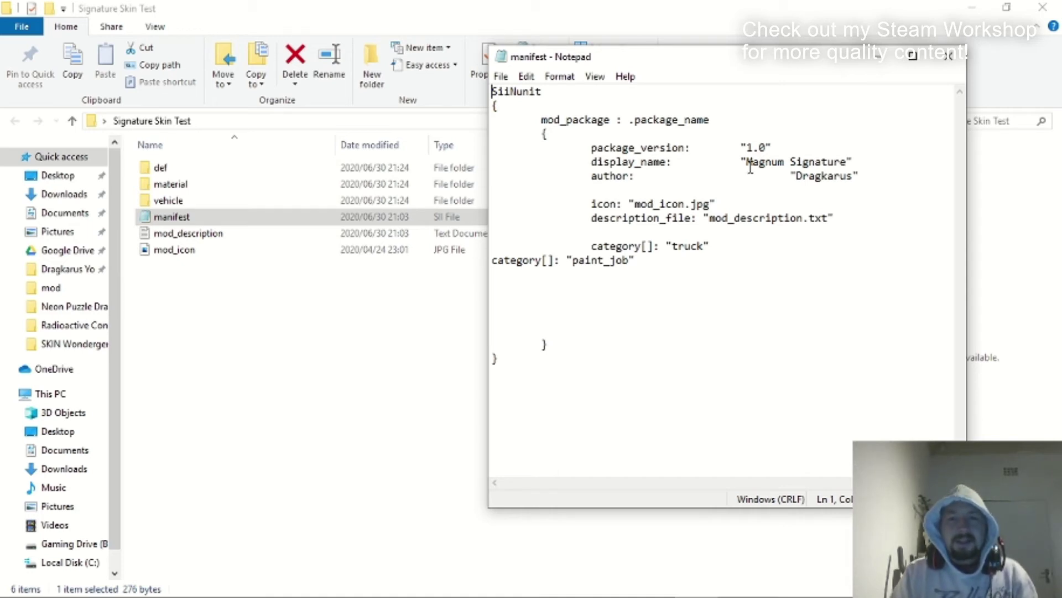
drag(857, 162, 589, 161)
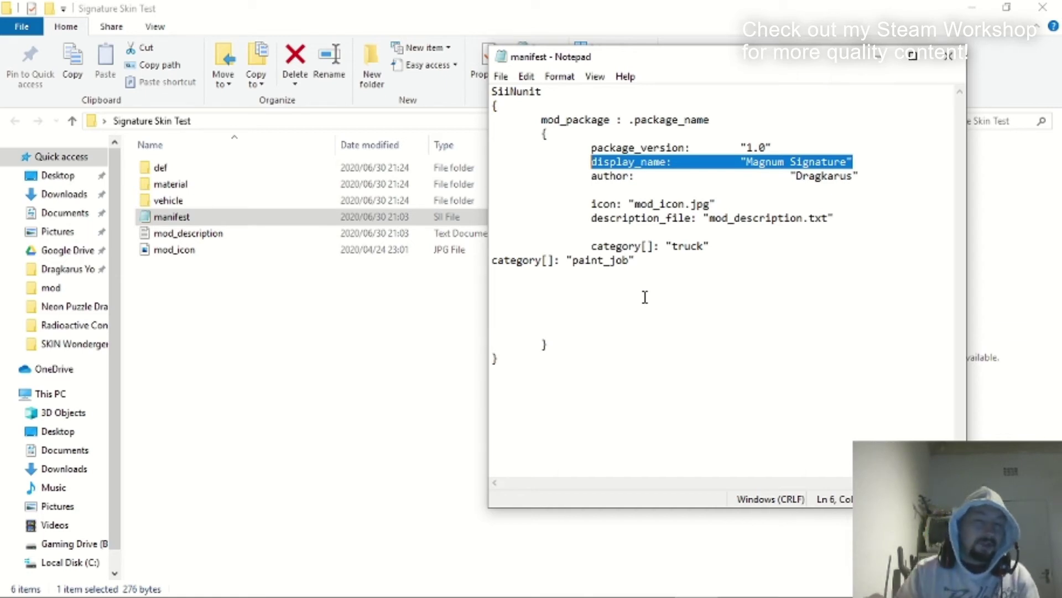
key(Delete)
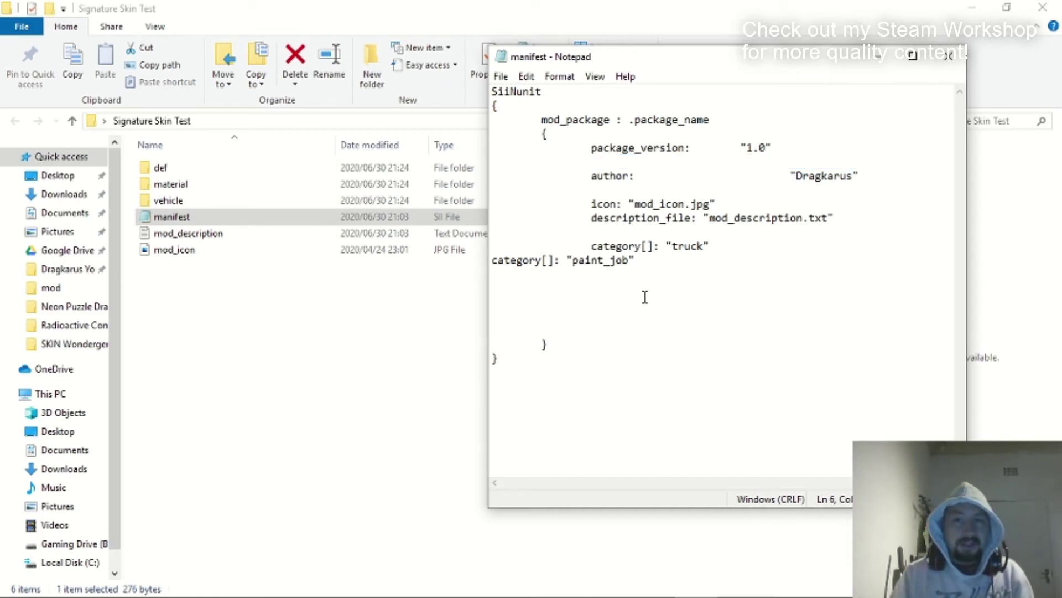
click(501, 77)
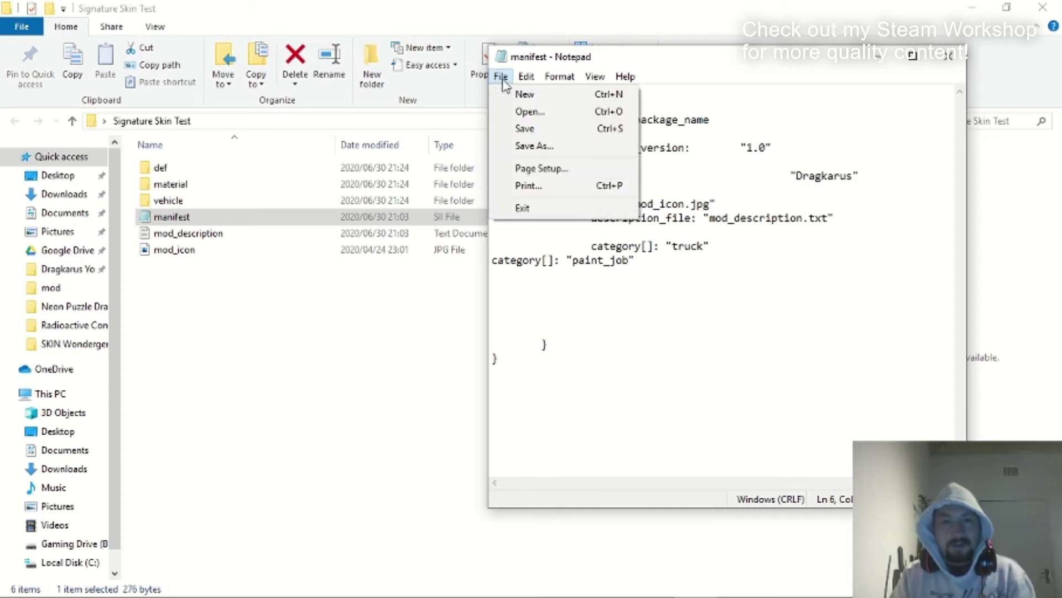
click(529, 129)
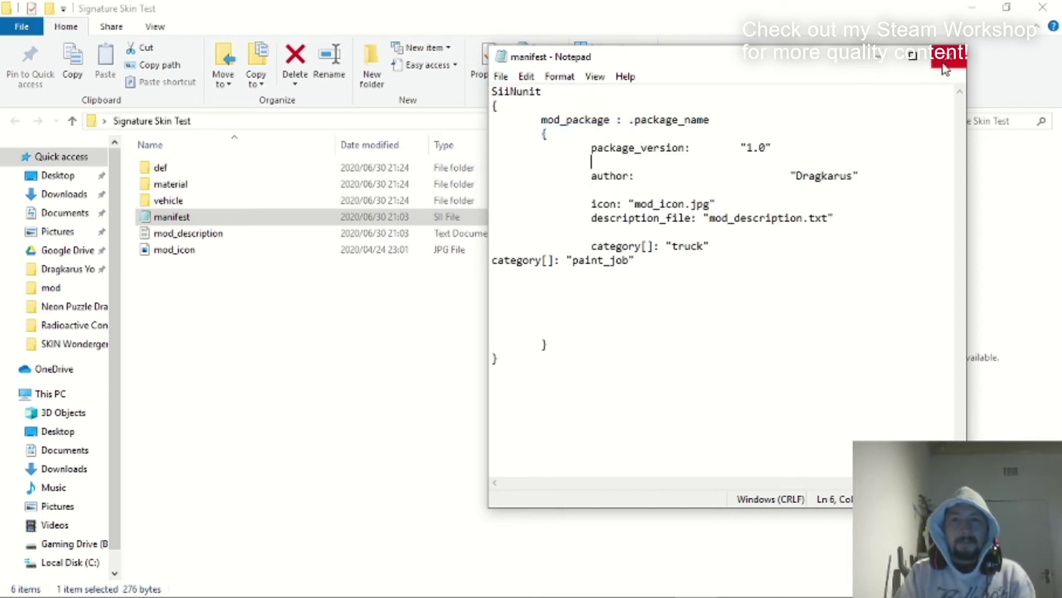
click(950, 57)
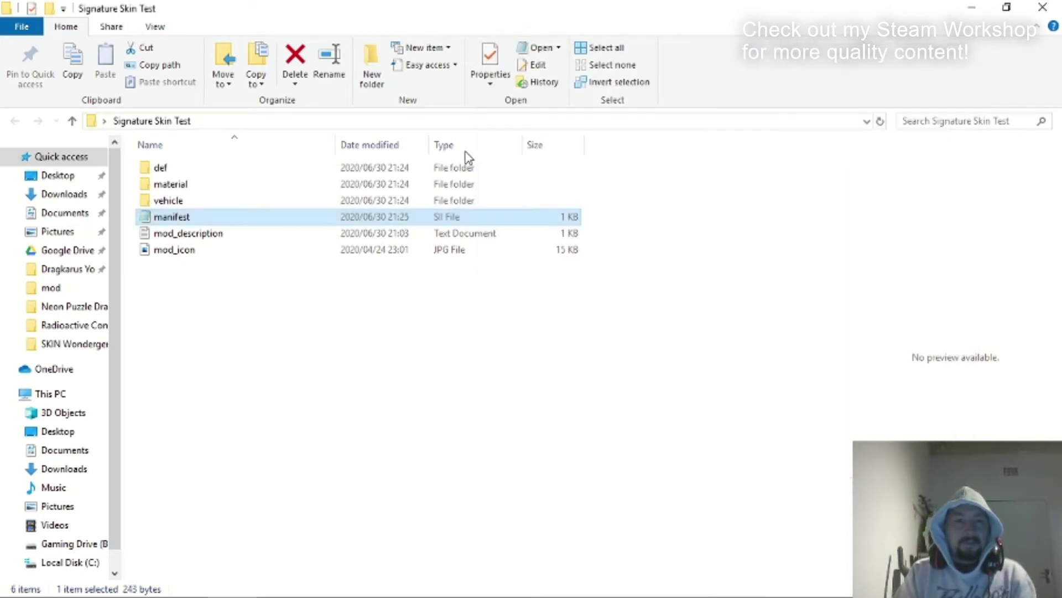
click(188, 171)
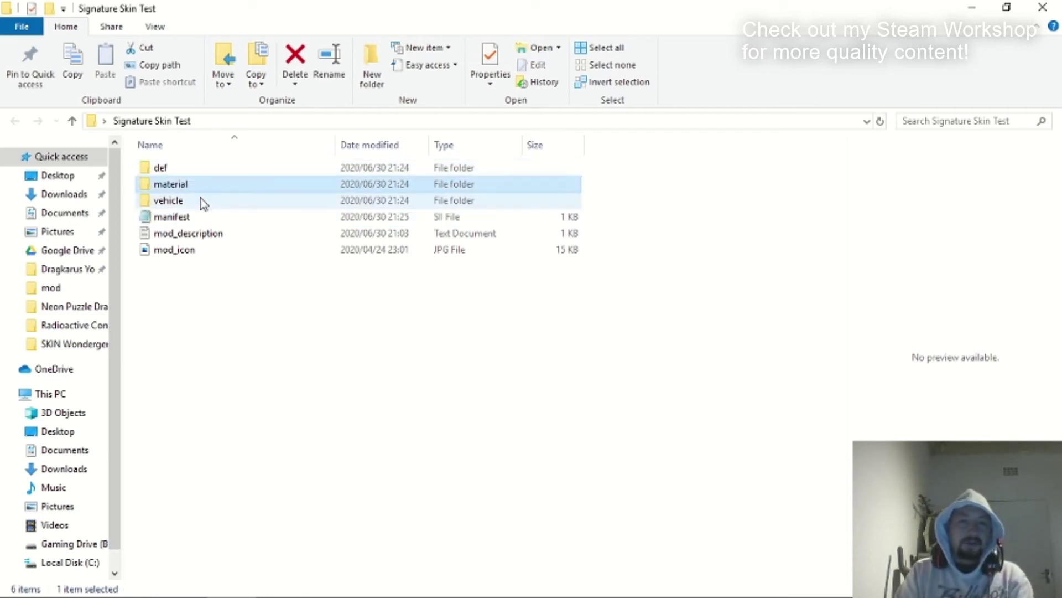
Open the paint_job folder inside def\vehicle\truck\renault.magnum of the Signature Skin Test folder.
click(200, 200)
double_click(185, 170)
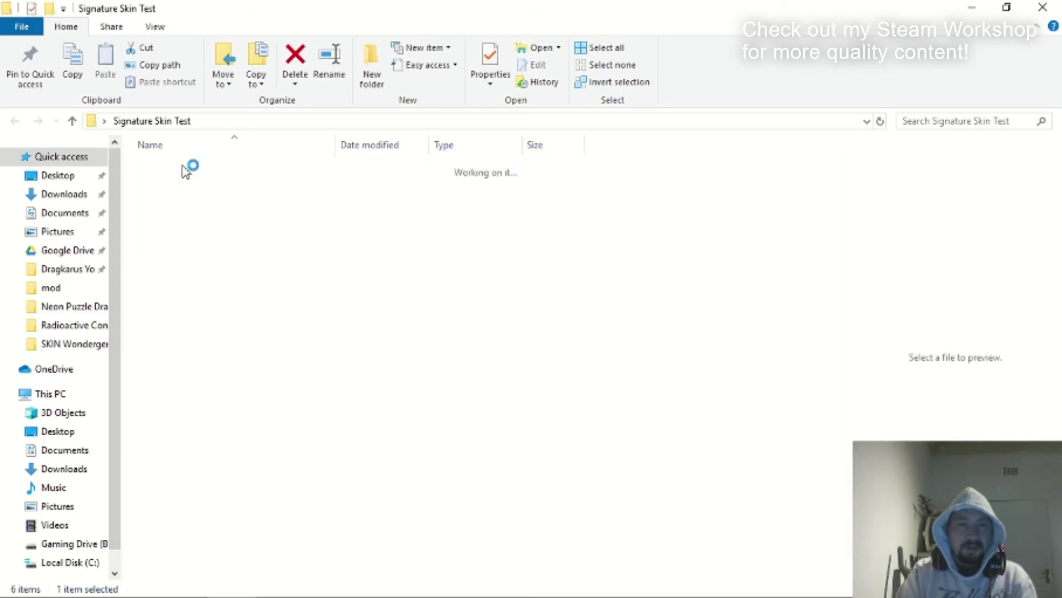
double_click(195, 175)
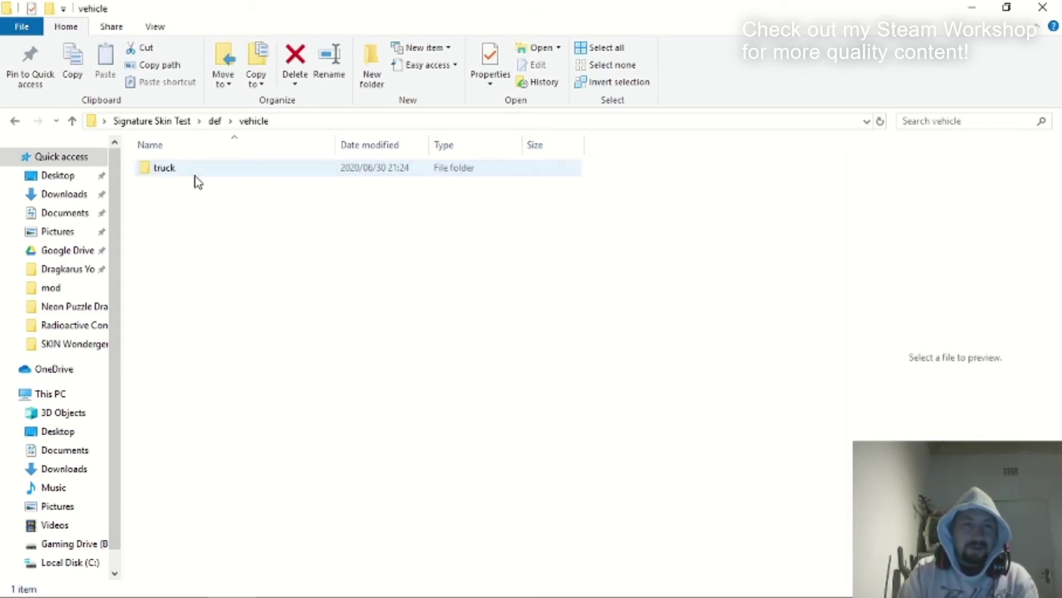
click(196, 176)
double_click(197, 178)
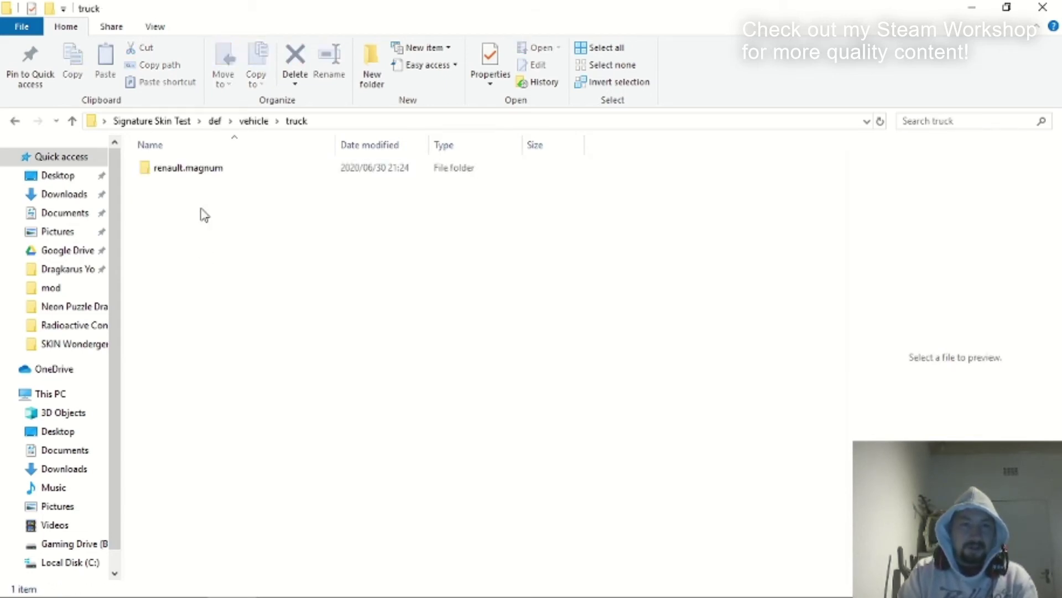
double_click(200, 169)
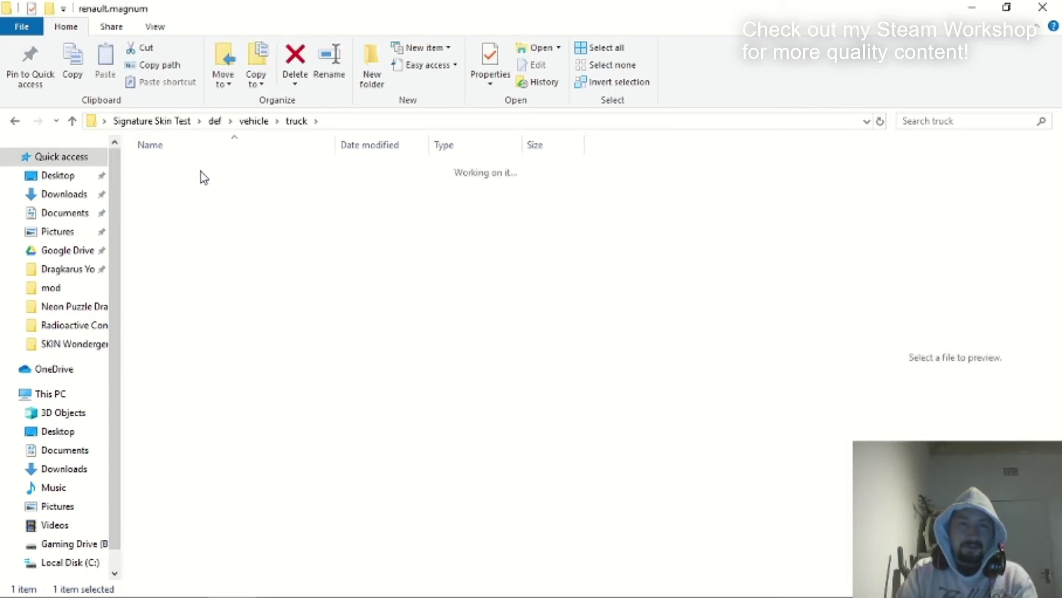
double_click(201, 172)
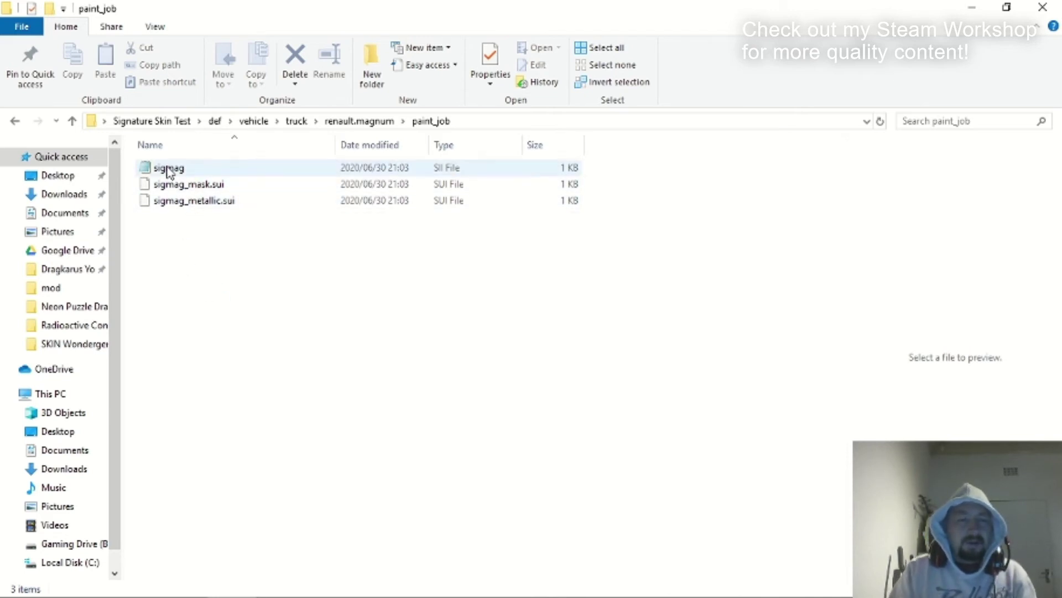
Switch to Mods Studio 2, examine the Simple Truck Skin's metallic and mask options, and return to the paint_job folder.
mouse_move(221, 596)
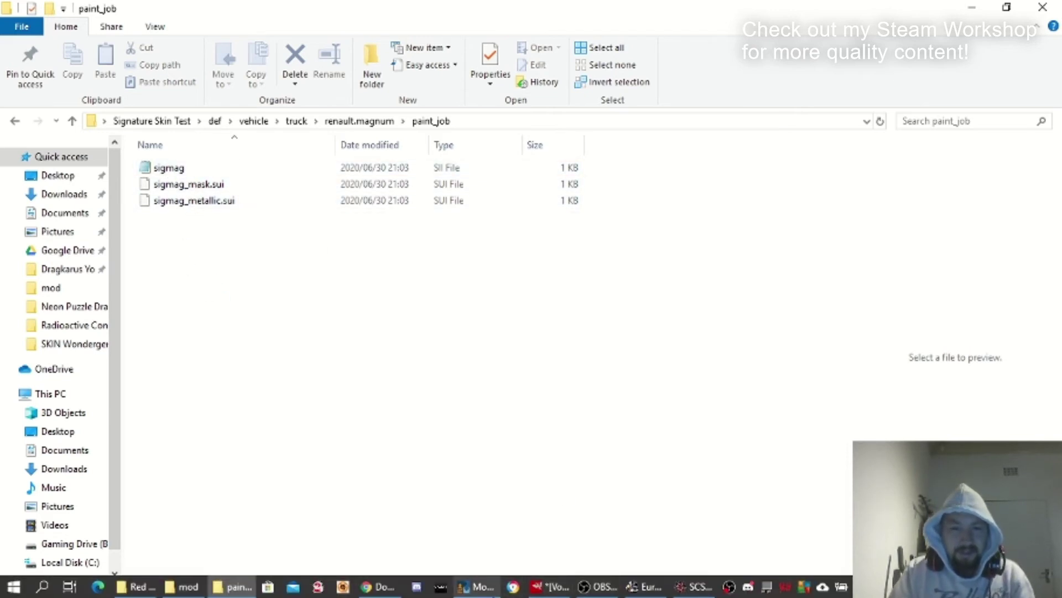
click(477, 586)
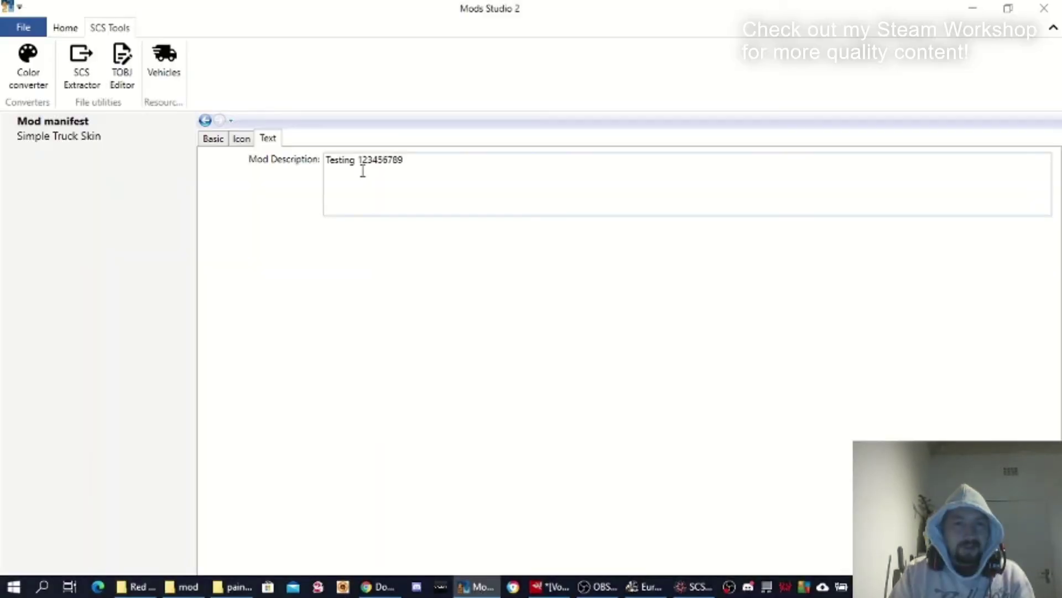
click(64, 137)
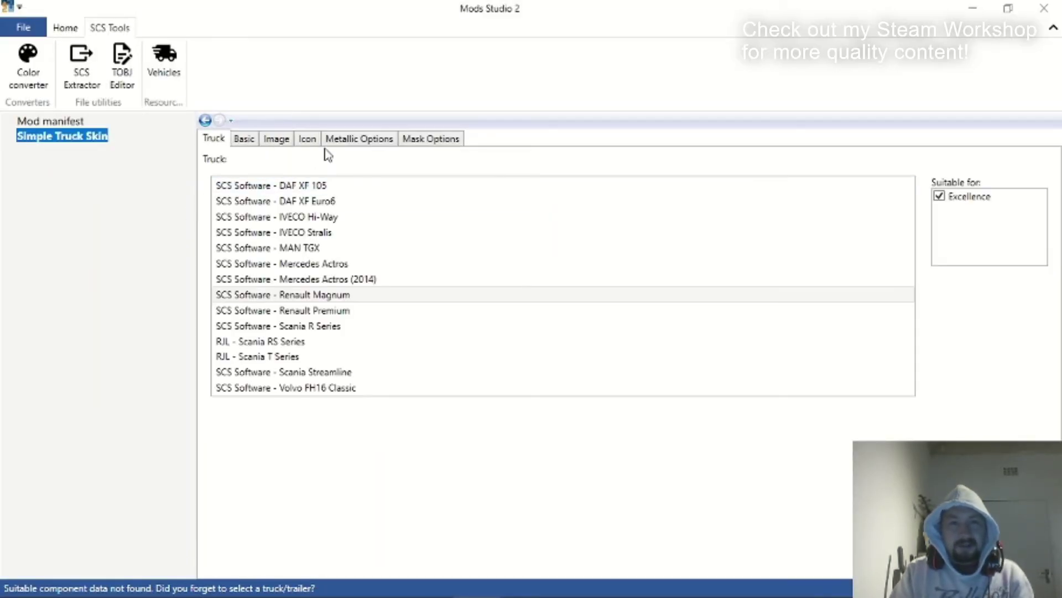
click(341, 141)
click(422, 140)
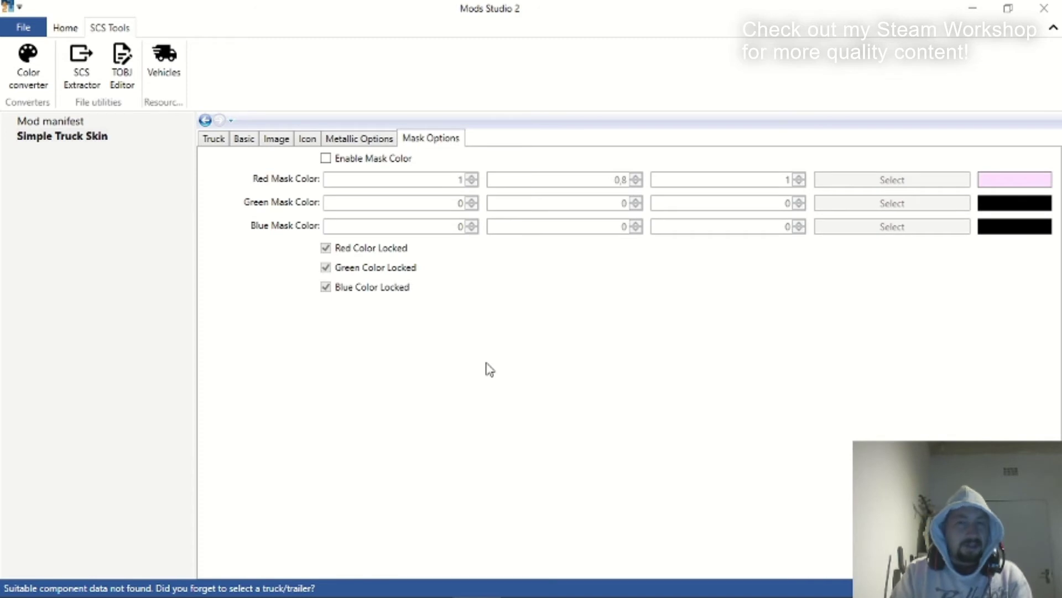
click(362, 140)
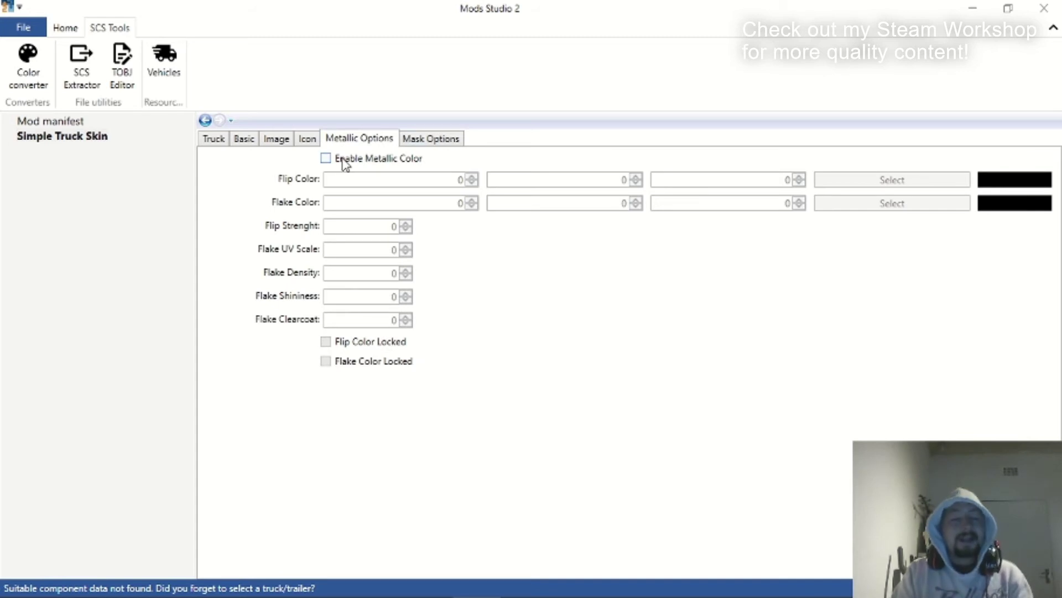
click(972, 8)
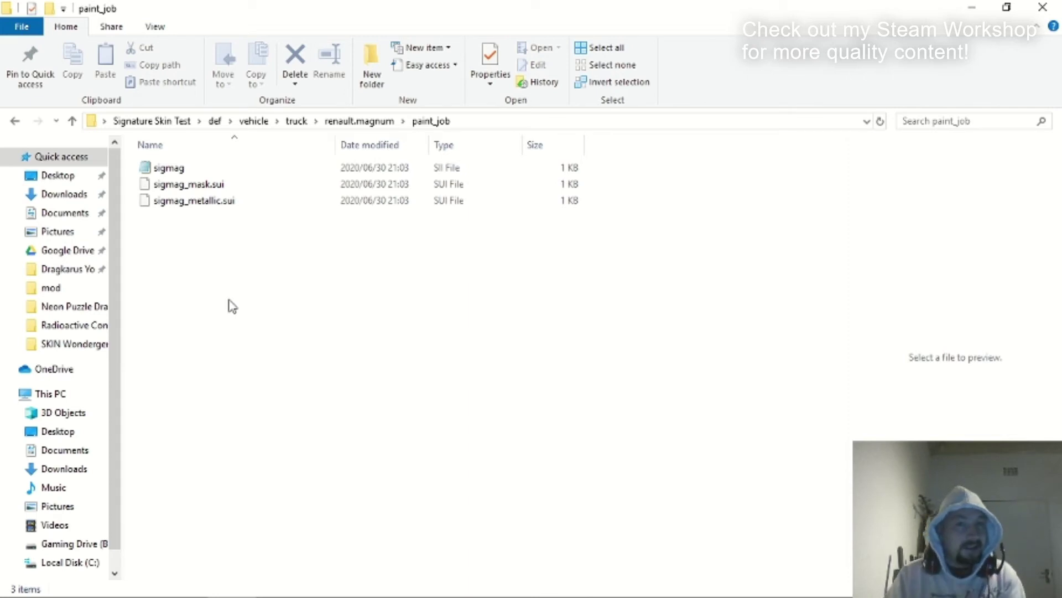
Delete sigmag_mask.sui and sigmag_metallic.sui from the paint_job folder.
drag(178, 261, 199, 186)
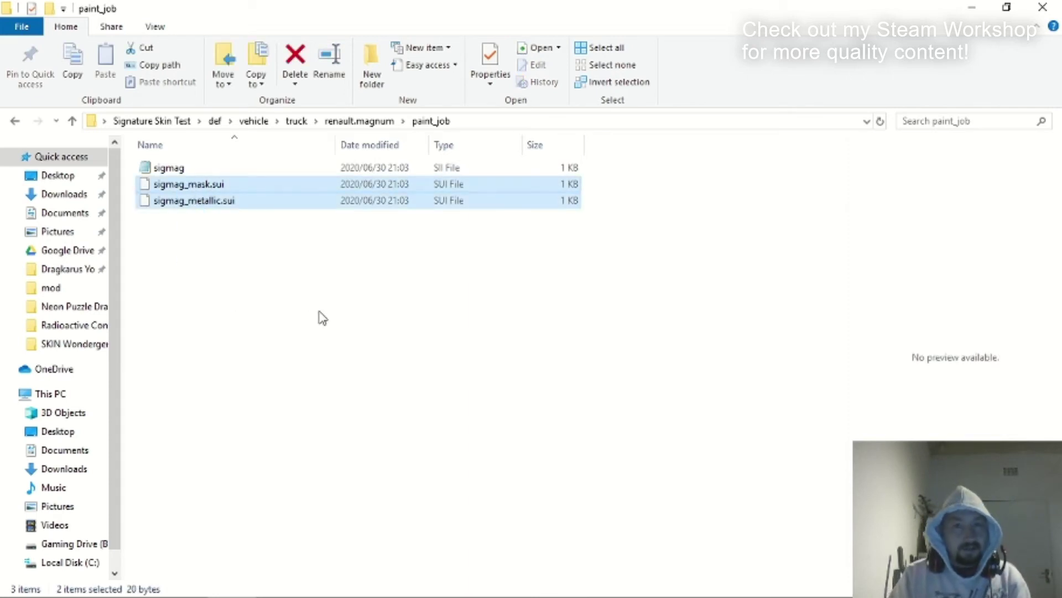
key(Delete)
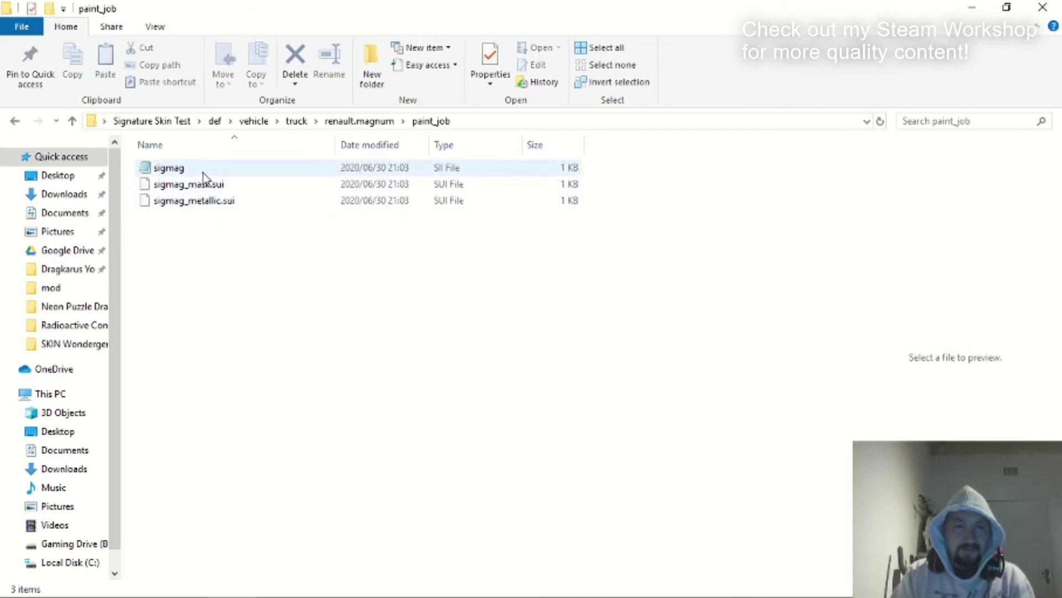
click(205, 202)
shift+click(213, 186)
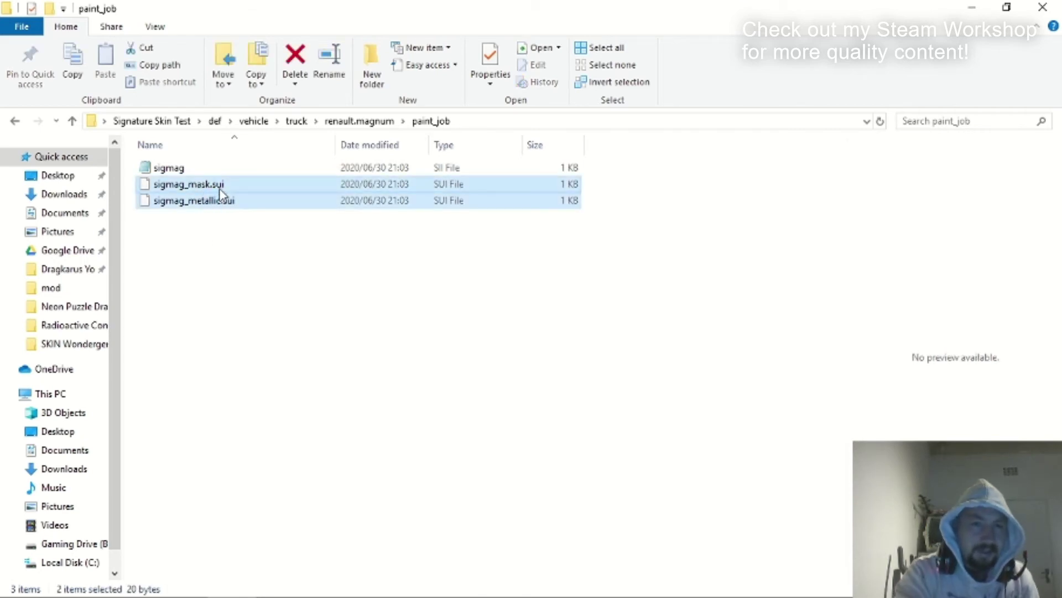
key(Delete)
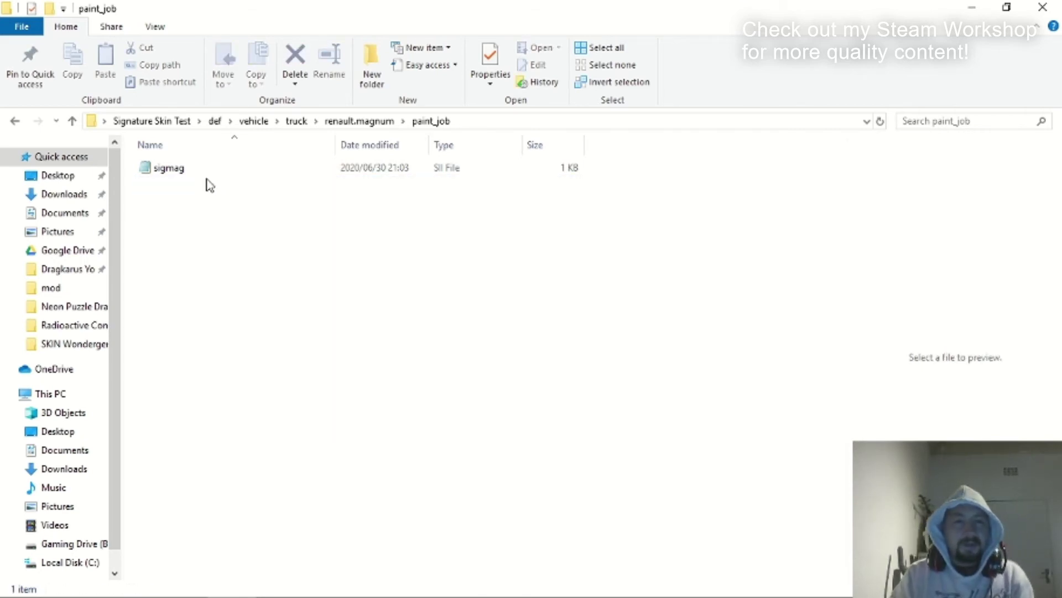
double_click(208, 172)
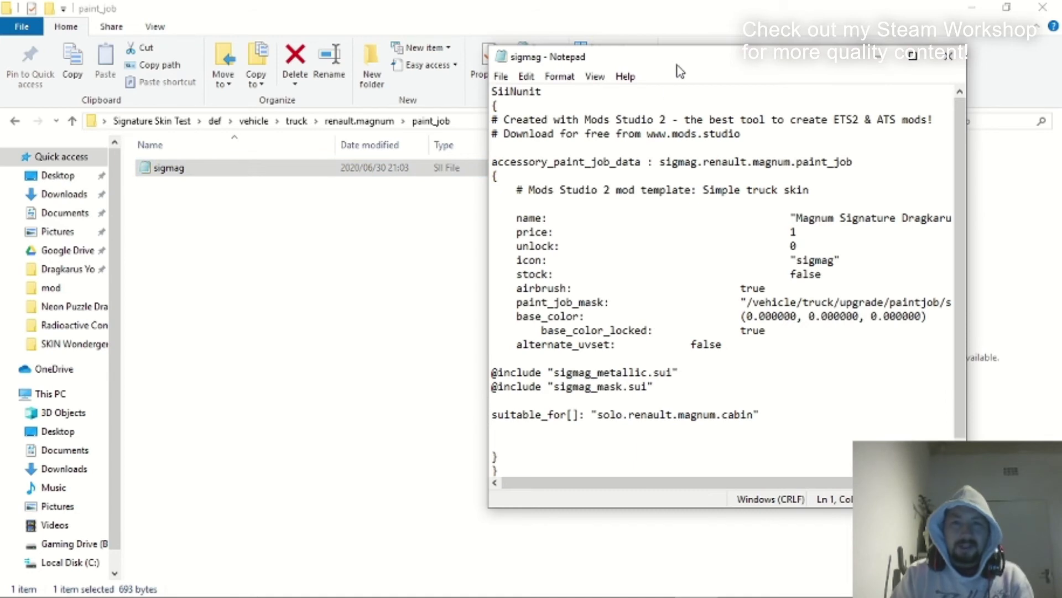
double_click(677, 61)
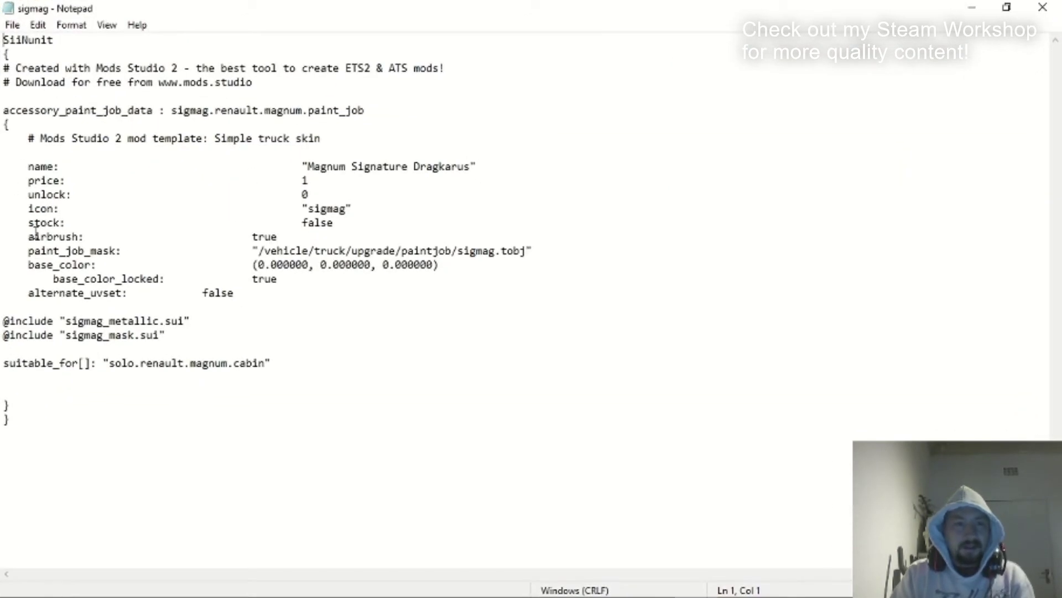
drag(2, 321, 188, 336)
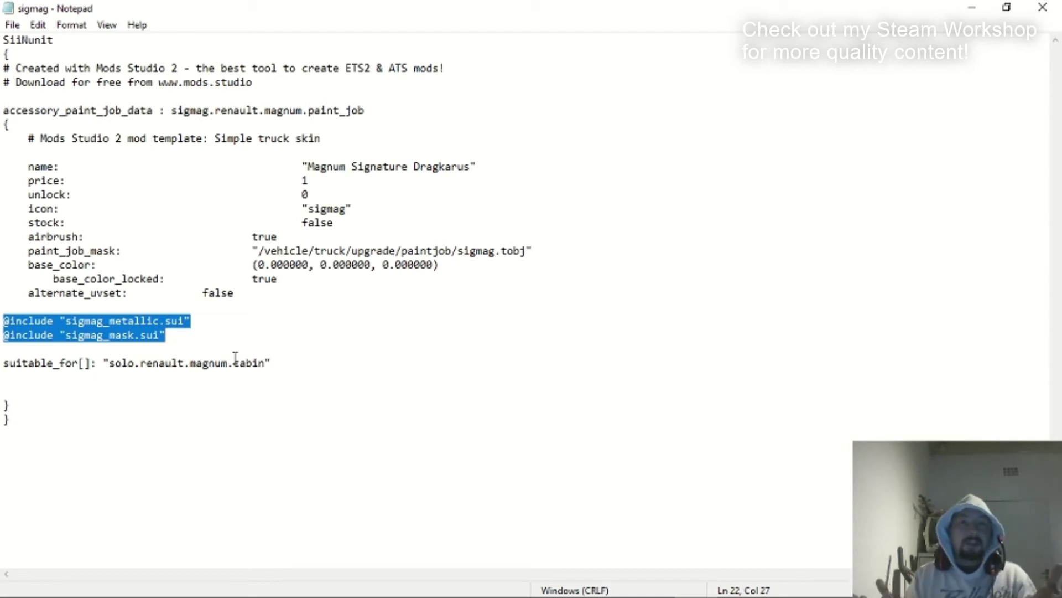
key(Delete)
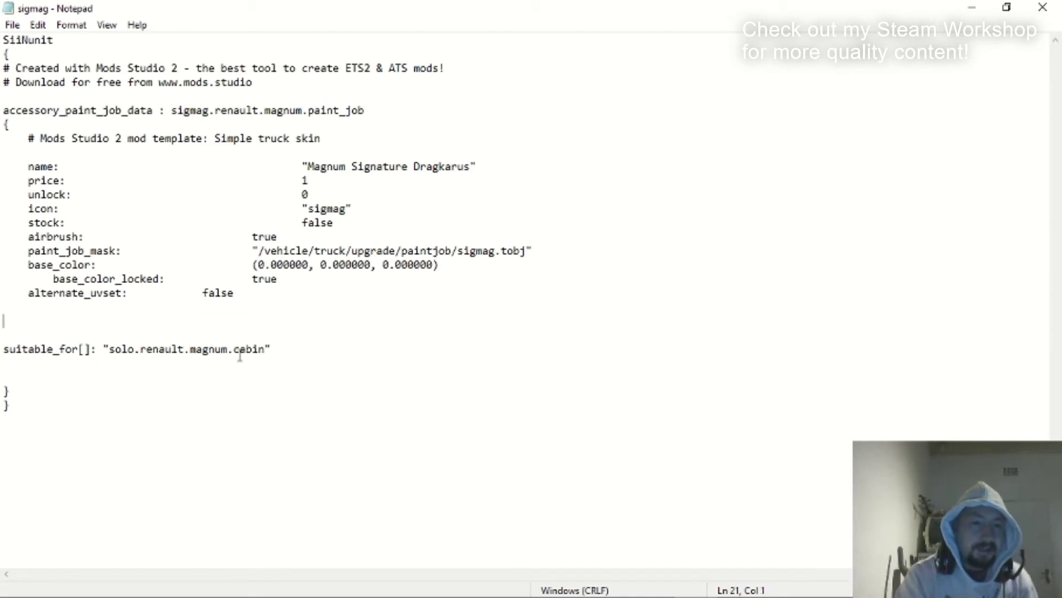
click(12, 25)
click(38, 75)
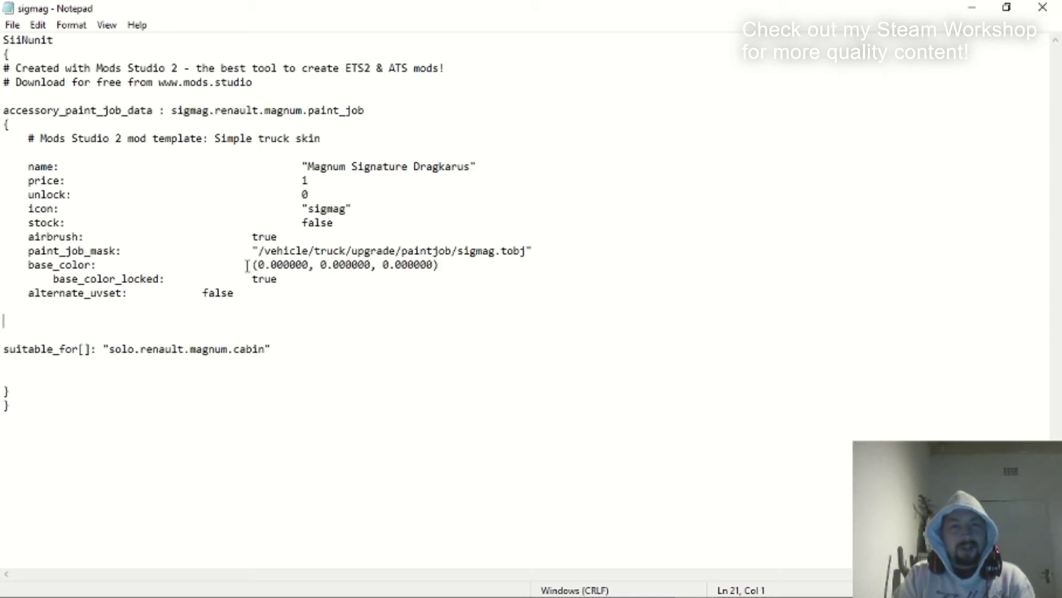
Examine the base_color line in the sigmag SII file and close the file.
drag(28, 264, 440, 265)
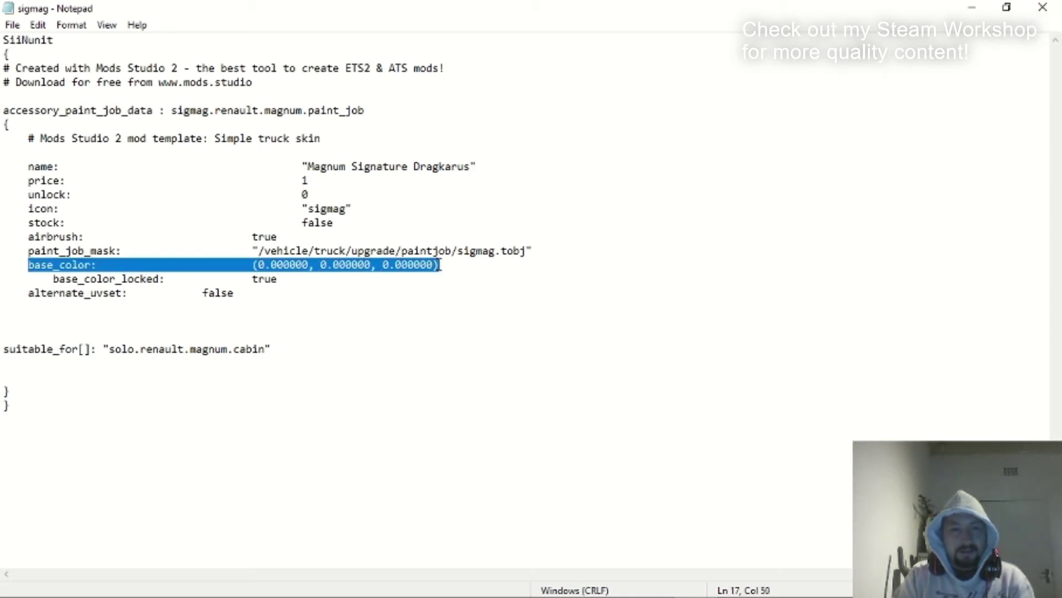
click(477, 360)
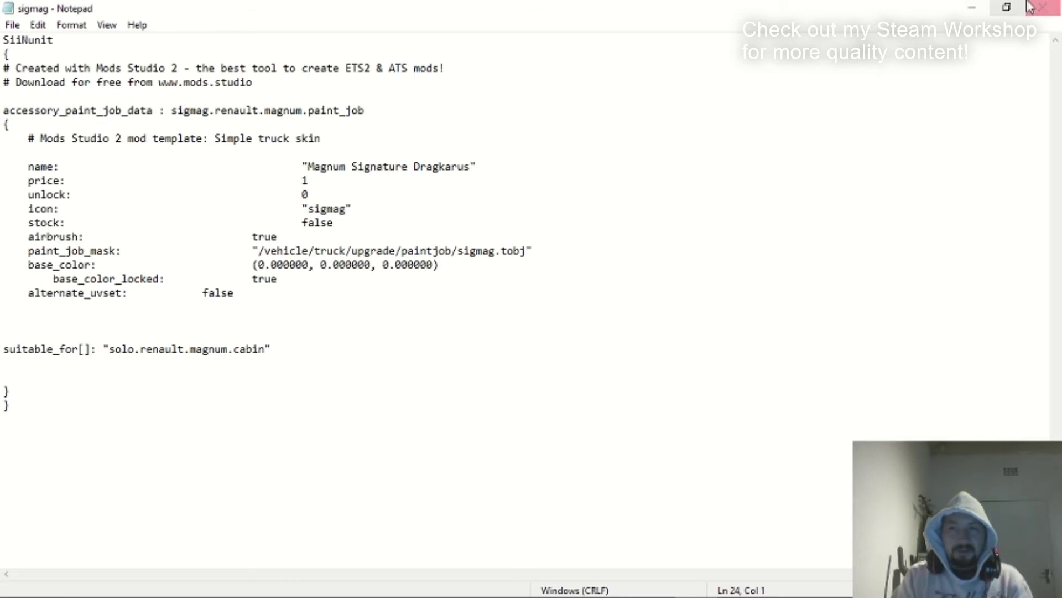
click(1043, 7)
click(390, 273)
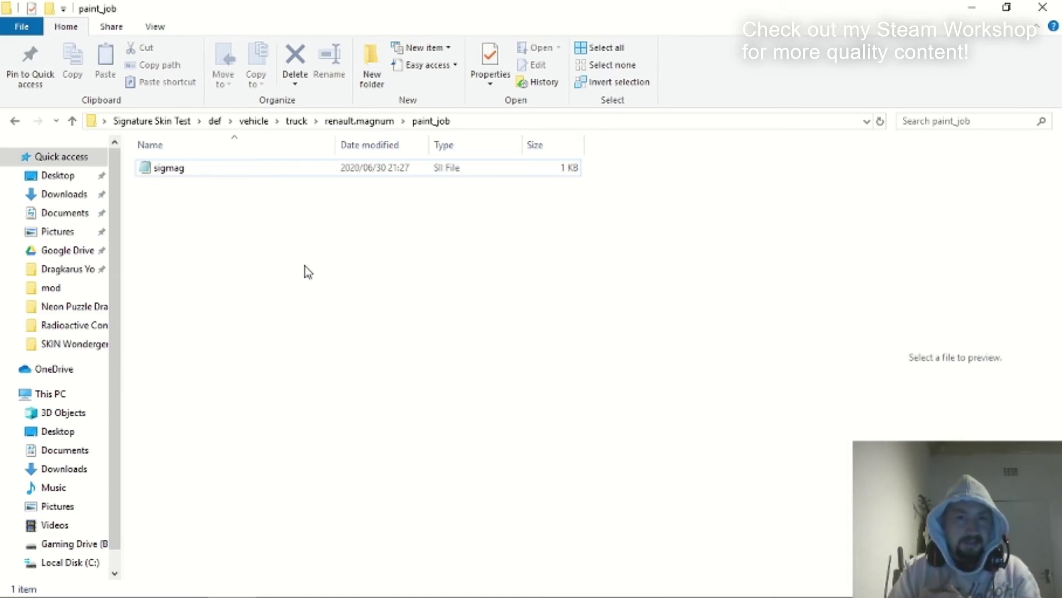
click(173, 168)
click(210, 233)
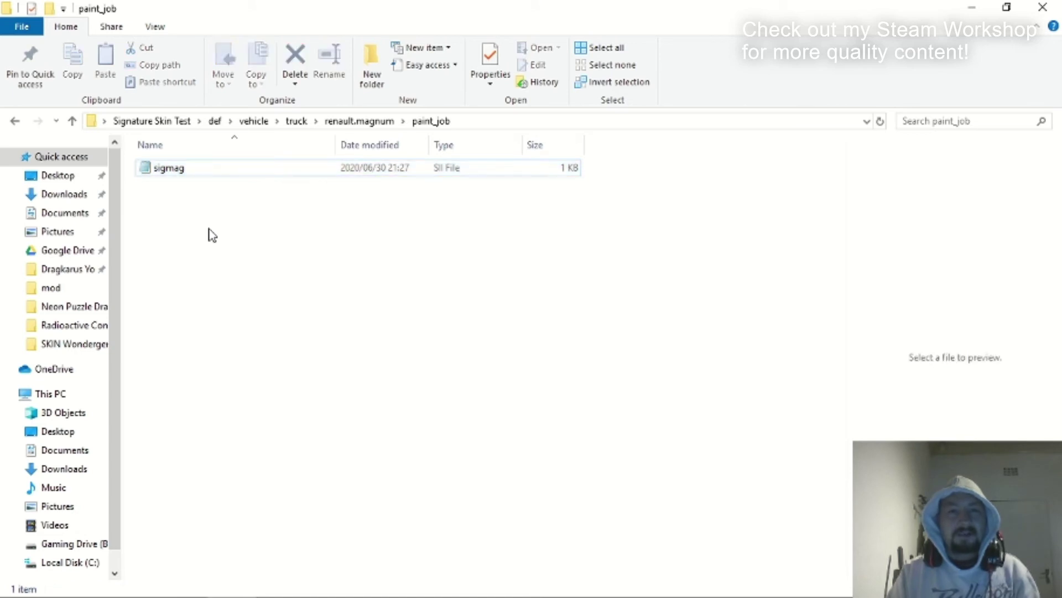
Open the accessory folder inside material\ui of the Signature Skin Test folder.
click(216, 121)
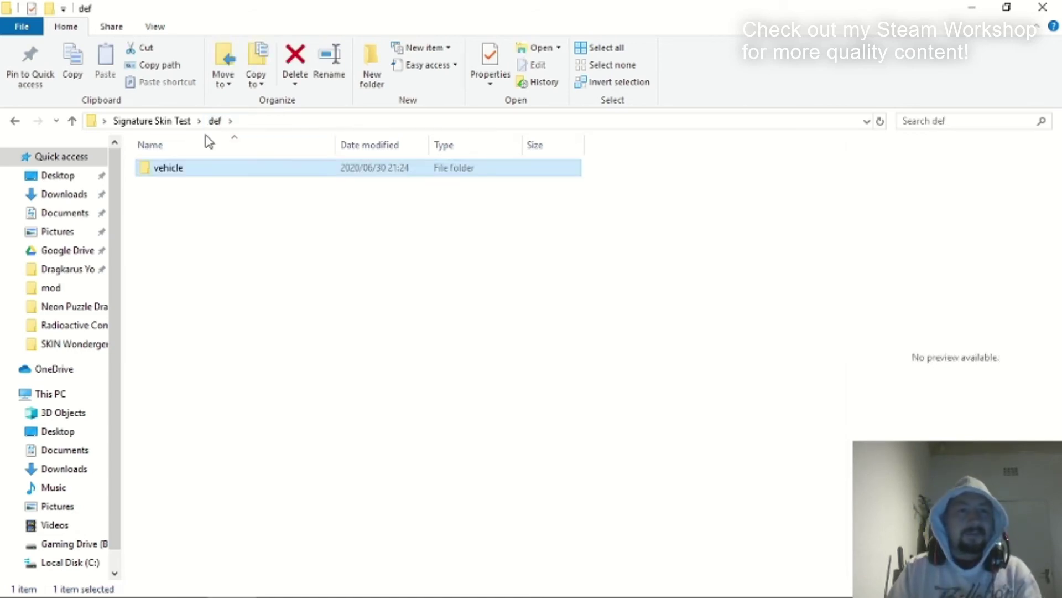
click(166, 121)
double_click(204, 185)
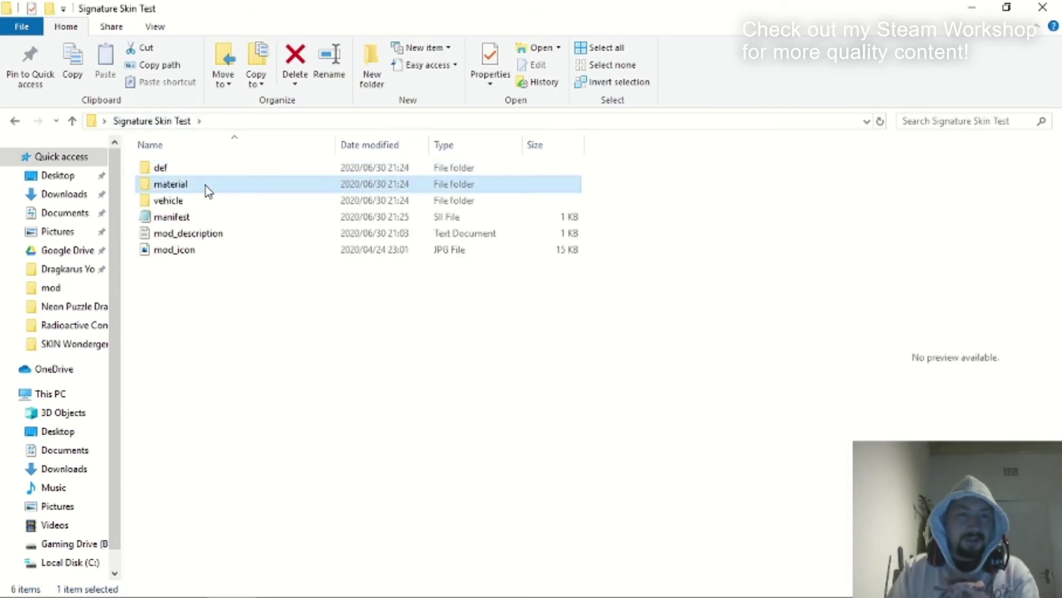
double_click(201, 175)
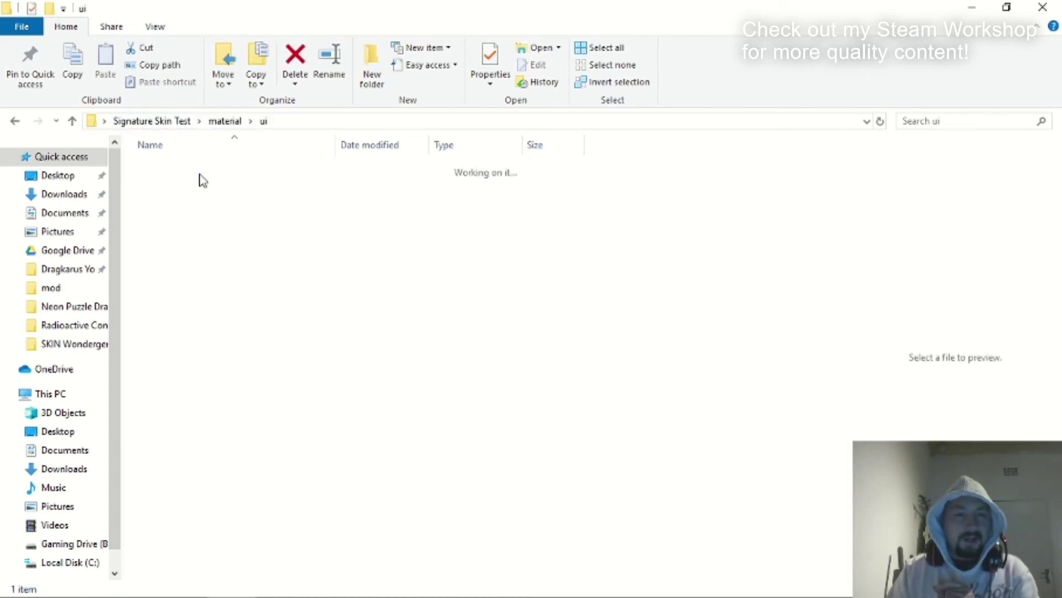
double_click(201, 175)
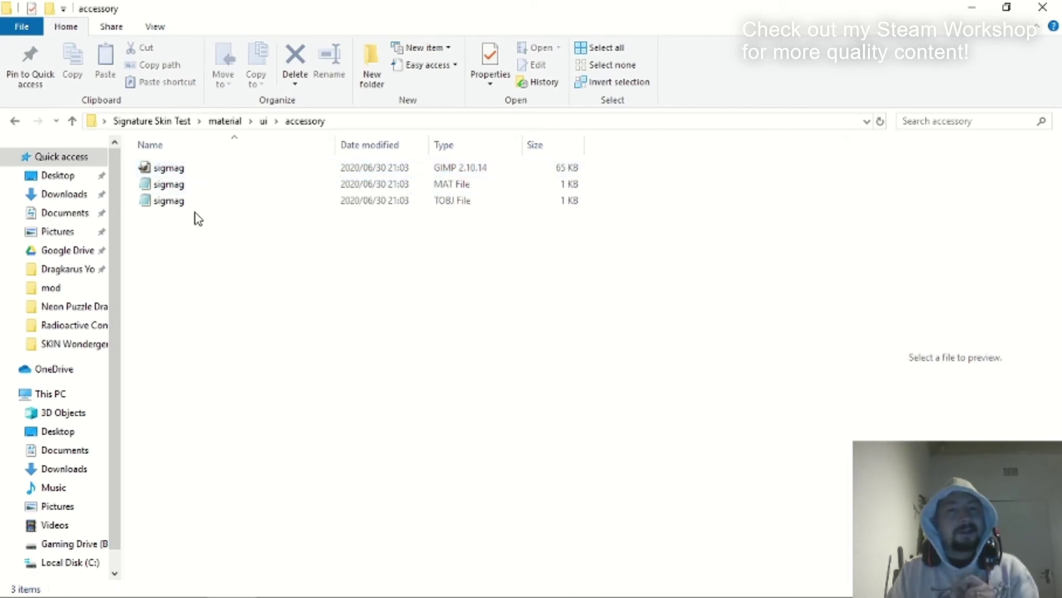
View the sigmag image in GIMP, and return to the accessory folder to look over its MAT and TOBJ files.
double_click(202, 170)
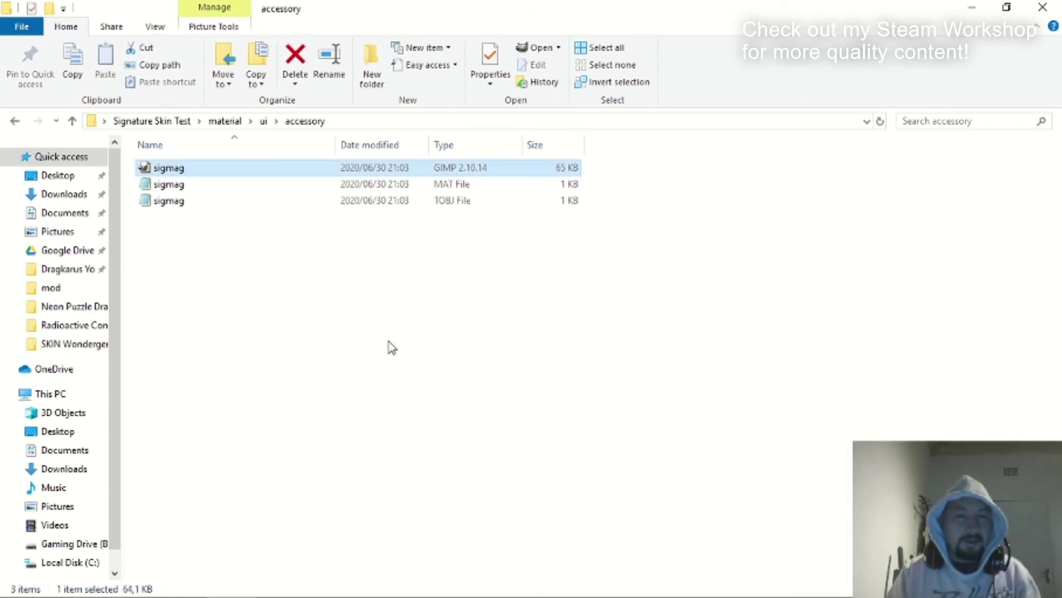
mouse_move(564, 595)
click(551, 586)
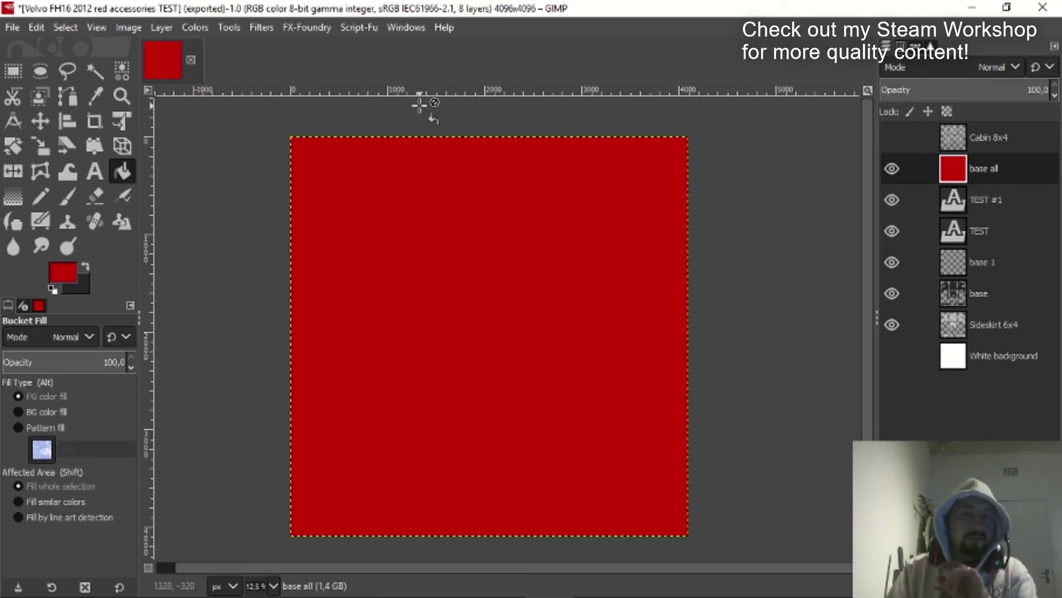
drag(419, 105, 420, 105)
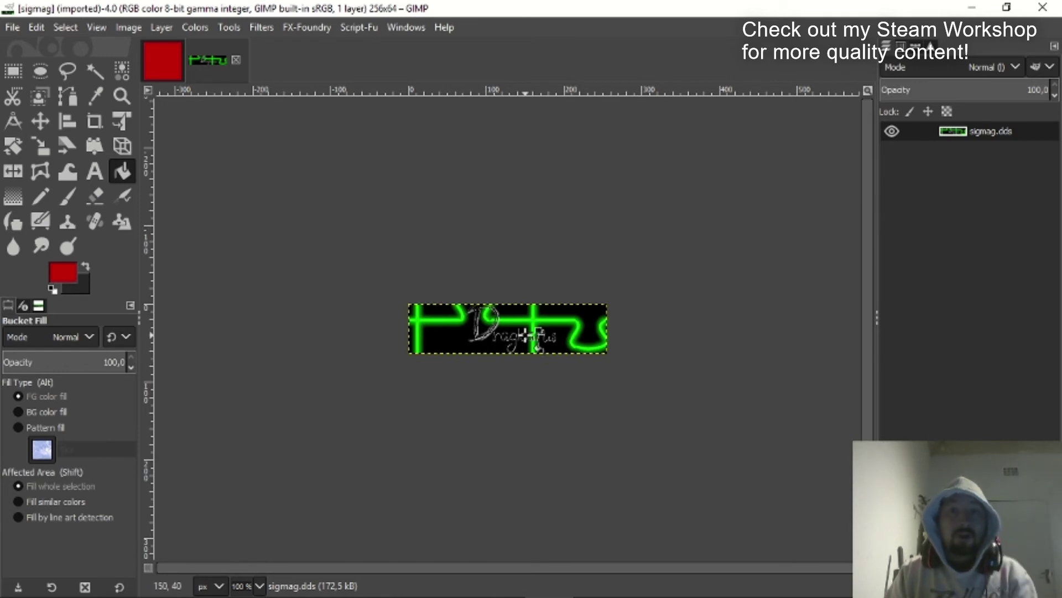
click(972, 8)
click(177, 260)
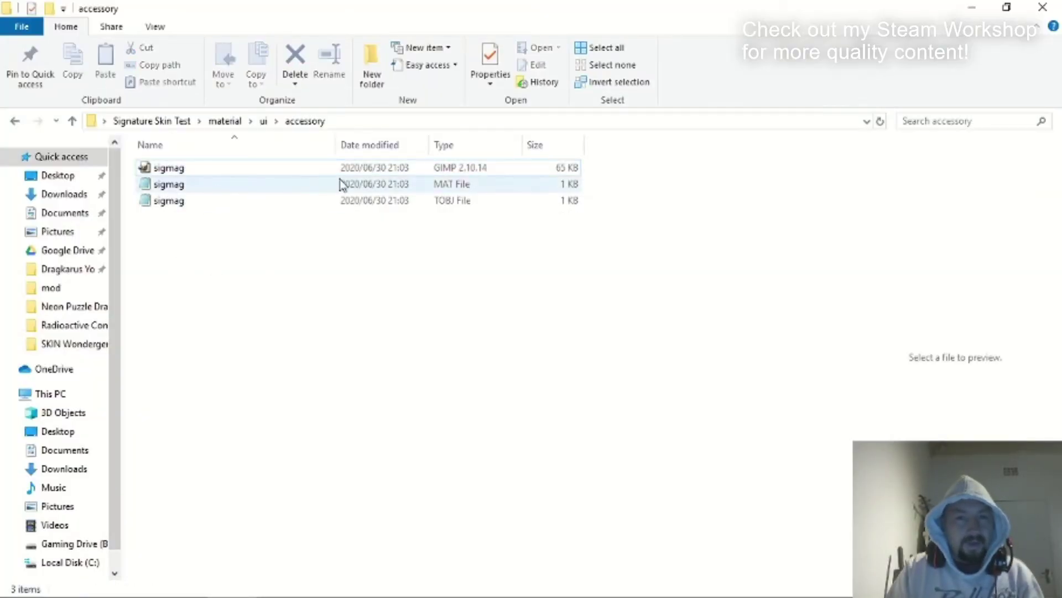
click(411, 187)
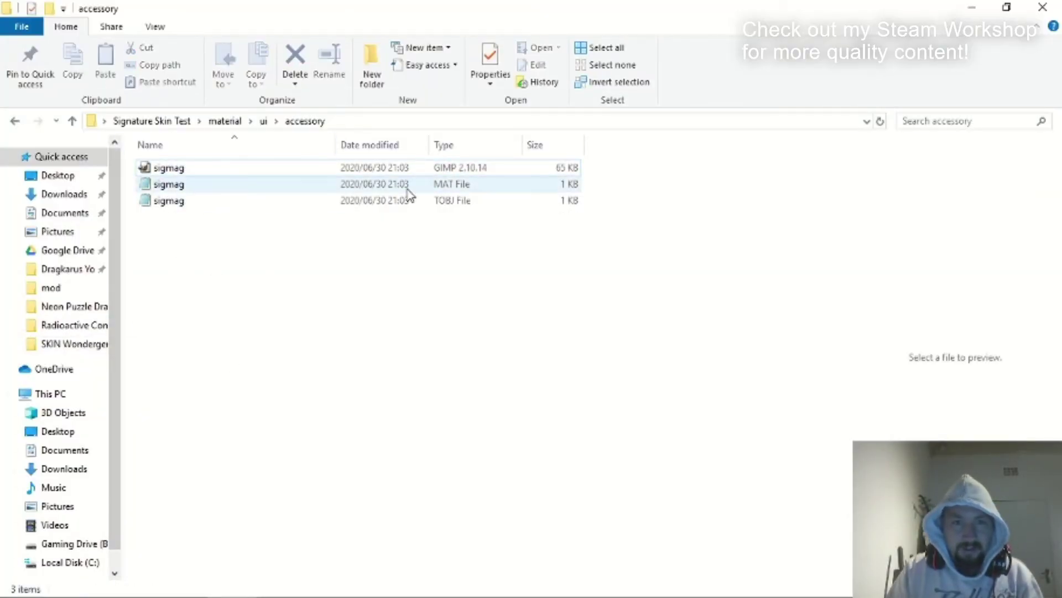
click(429, 206)
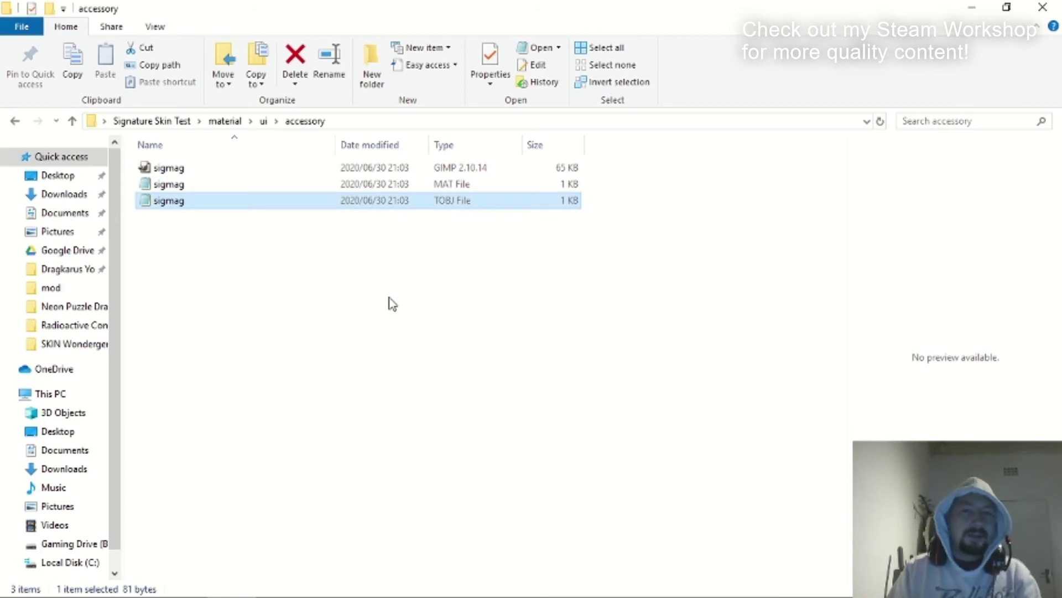
click(390, 300)
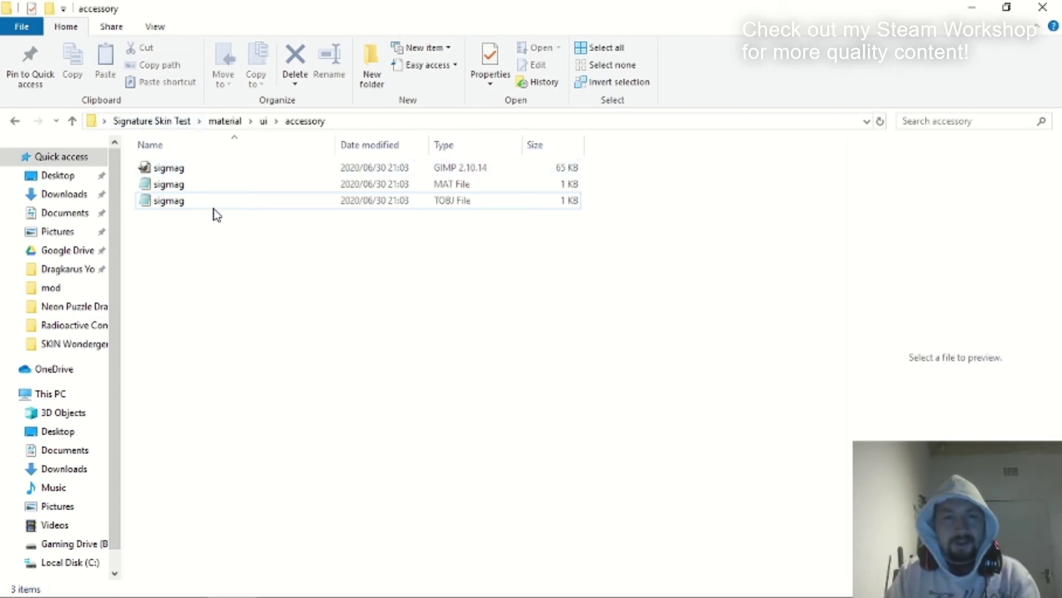
click(214, 169)
click(287, 349)
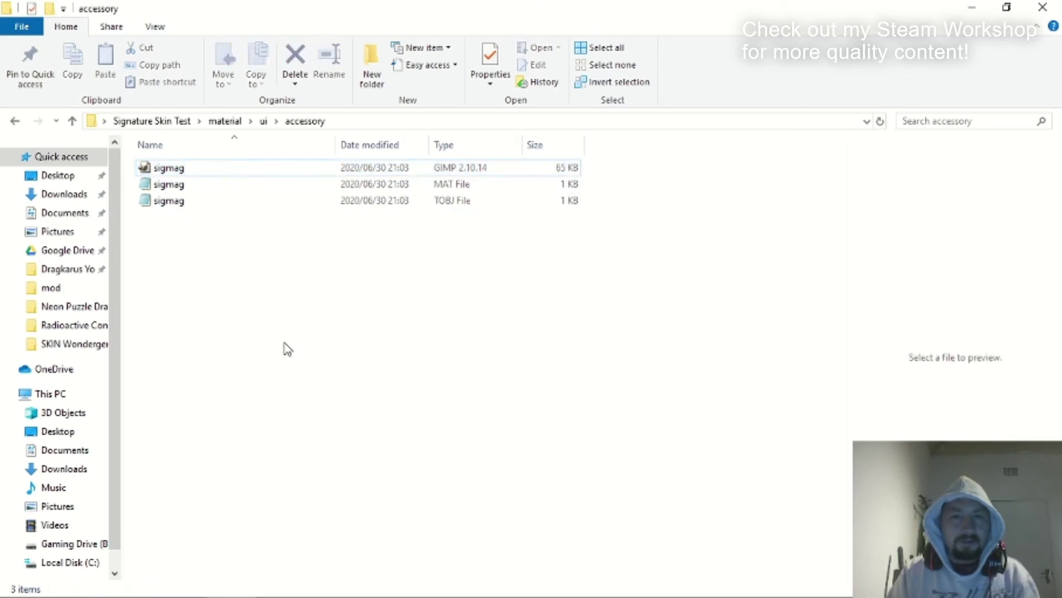
drag(186, 233, 191, 173)
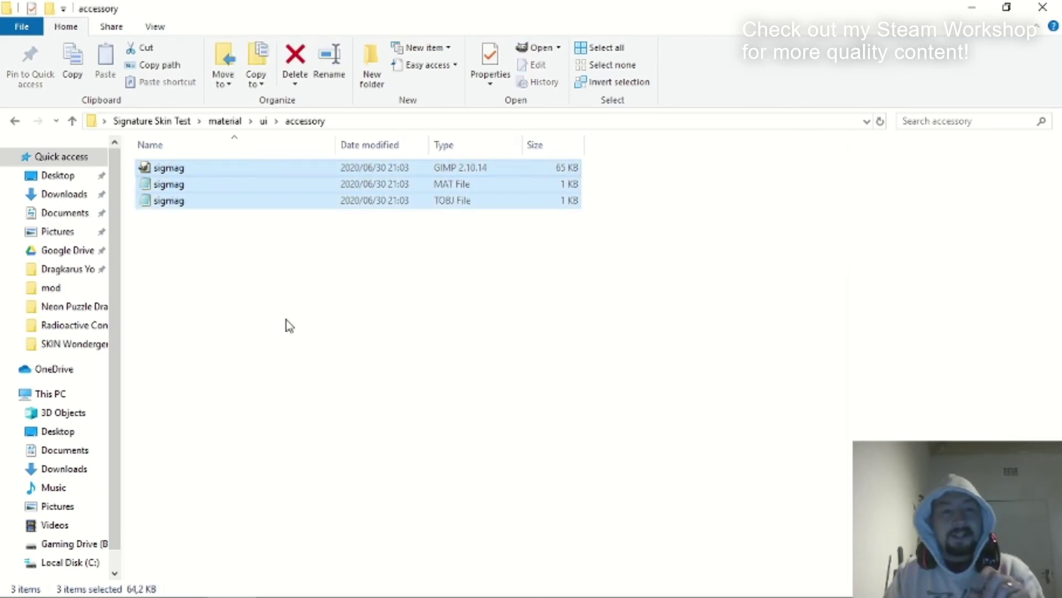
click(286, 326)
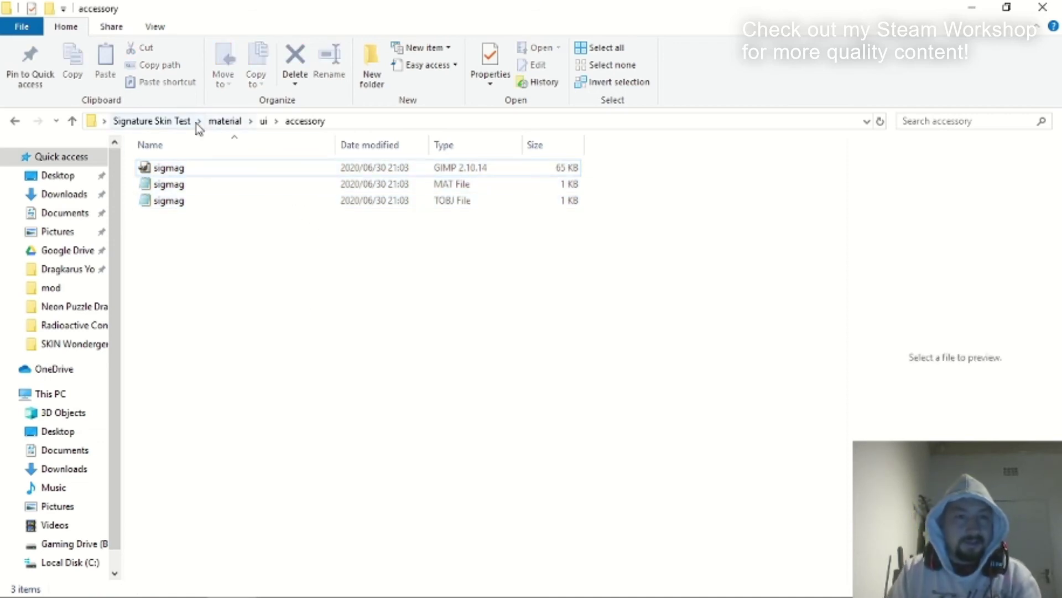
Return to the Signature Skin Test folder and open its vehicle\truck\upgrade\paintjob folder.
click(171, 127)
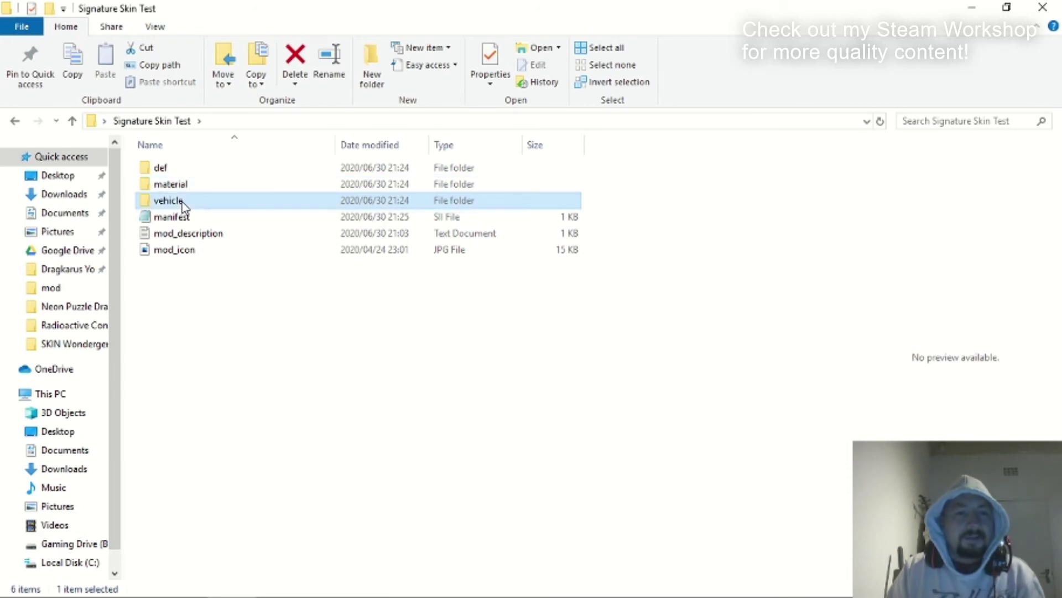
double_click(181, 201)
click(183, 123)
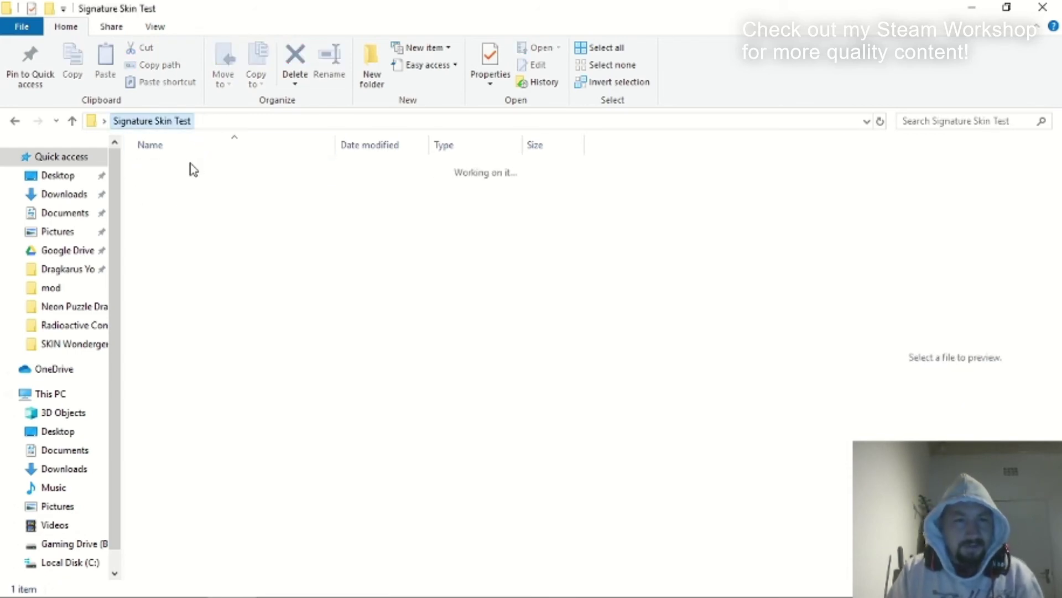
click(197, 166)
click(197, 186)
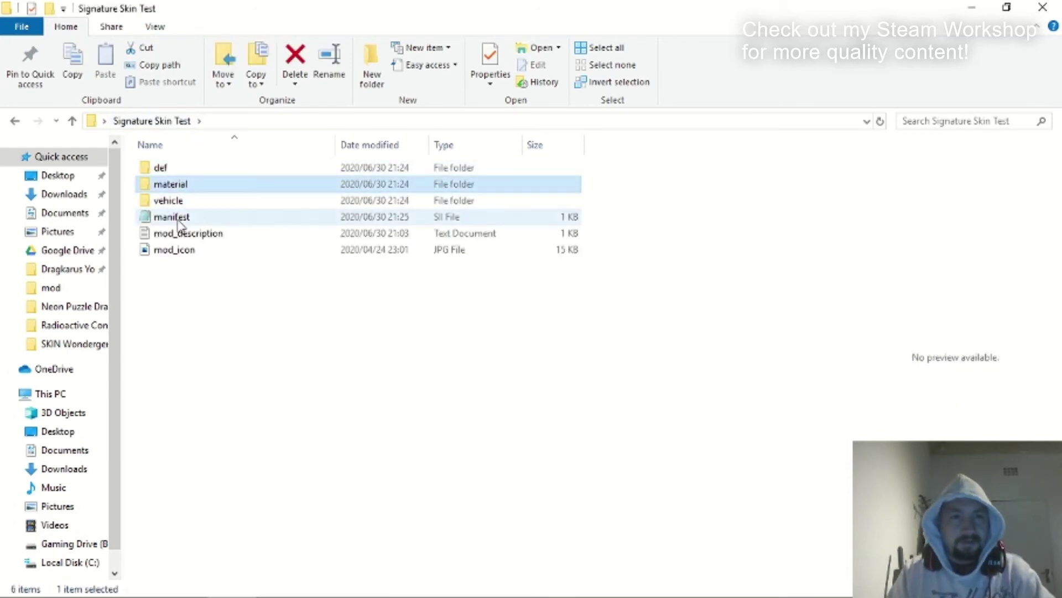
click(180, 216)
click(178, 202)
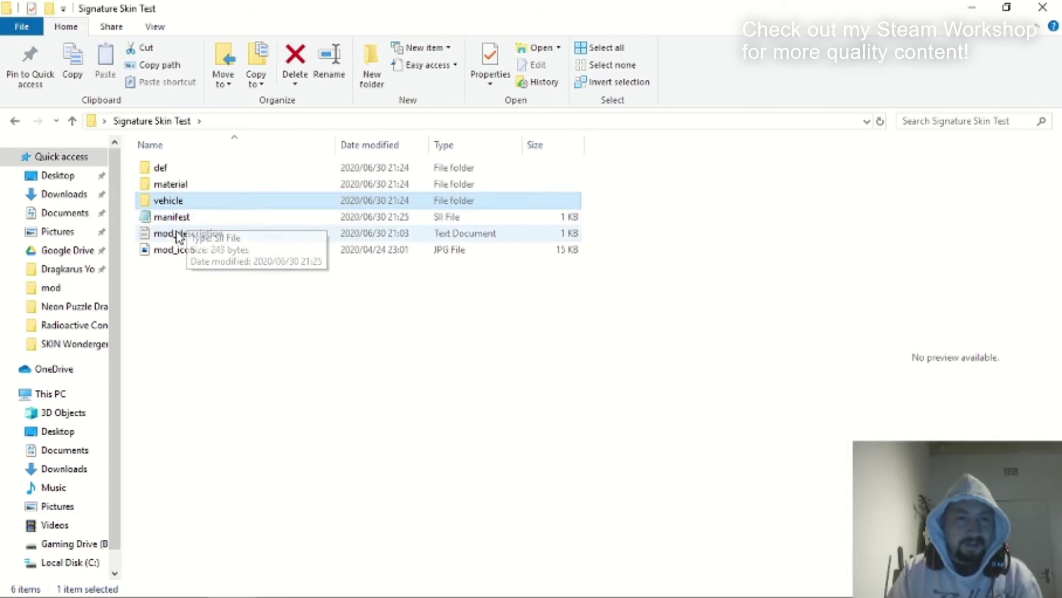
double_click(172, 203)
double_click(177, 168)
click(179, 169)
double_click(180, 169)
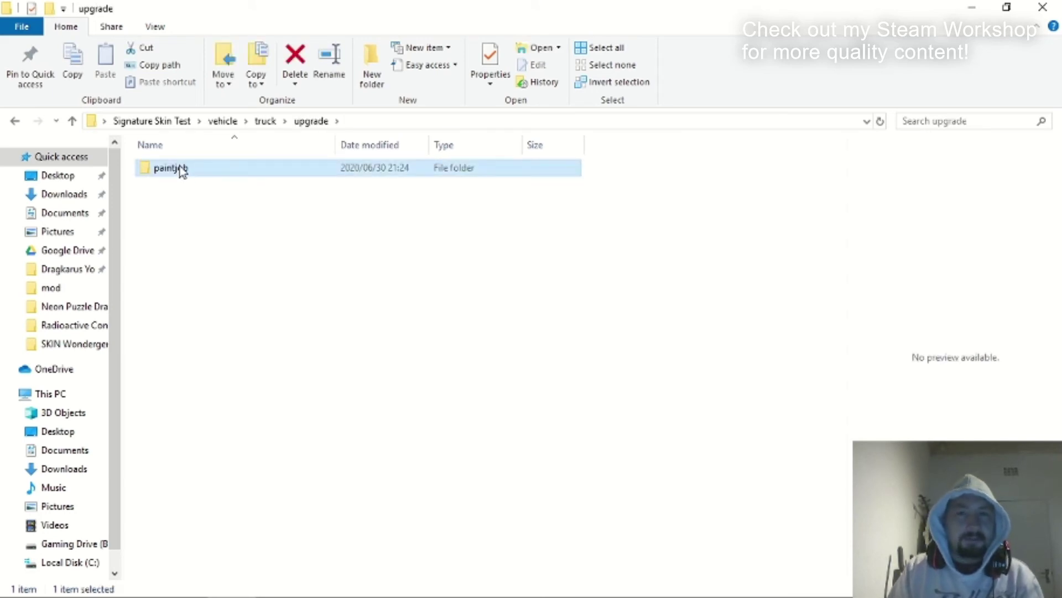
double_click(178, 168)
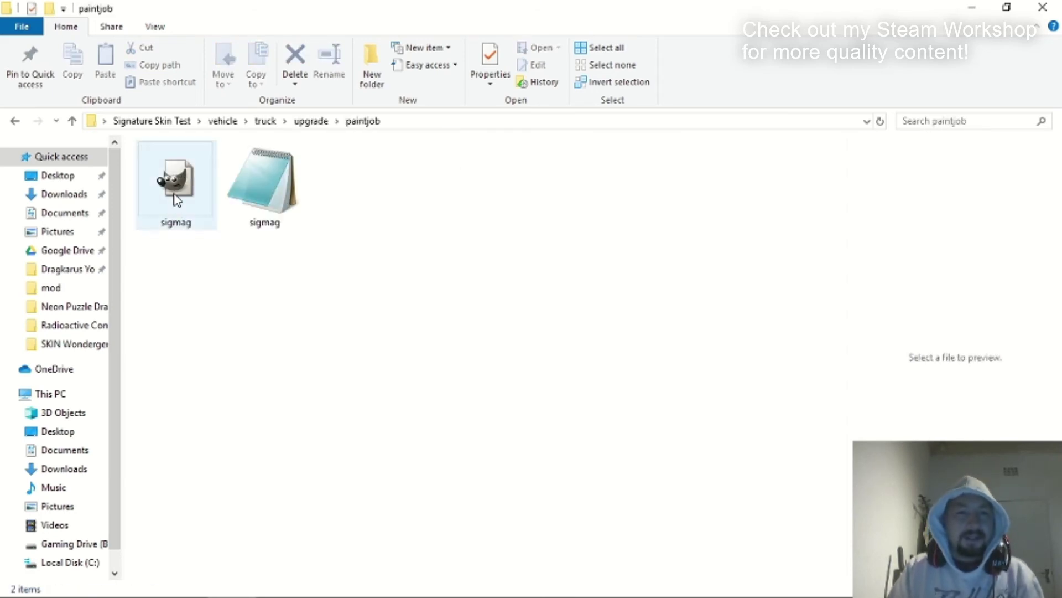
View the paintjob folder's sigmag image in GIMP, and inspect the accompanying sigmag file in Notepad before closing it.
click(173, 200)
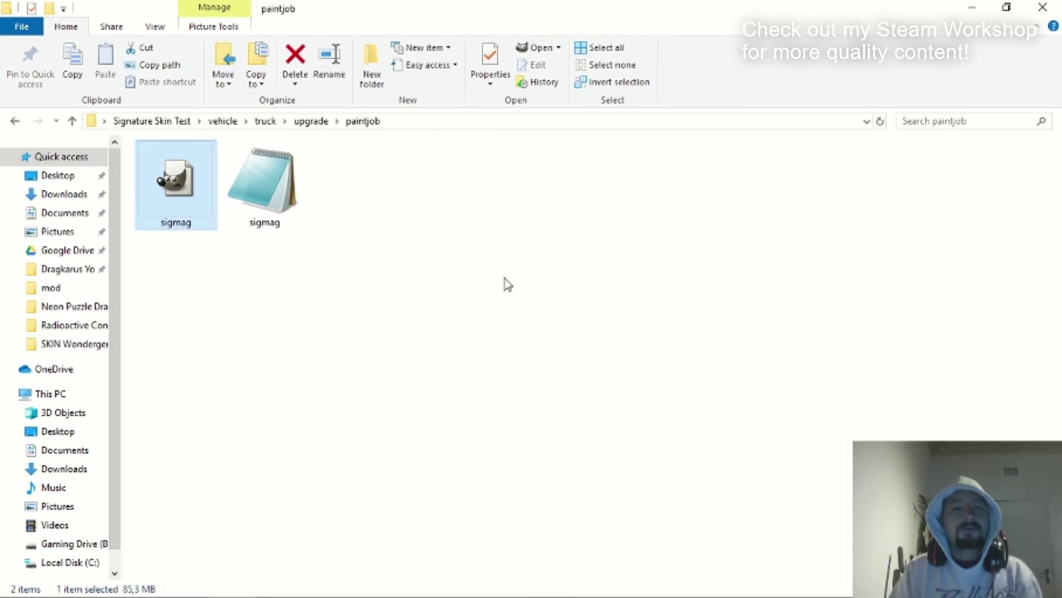
key(Return)
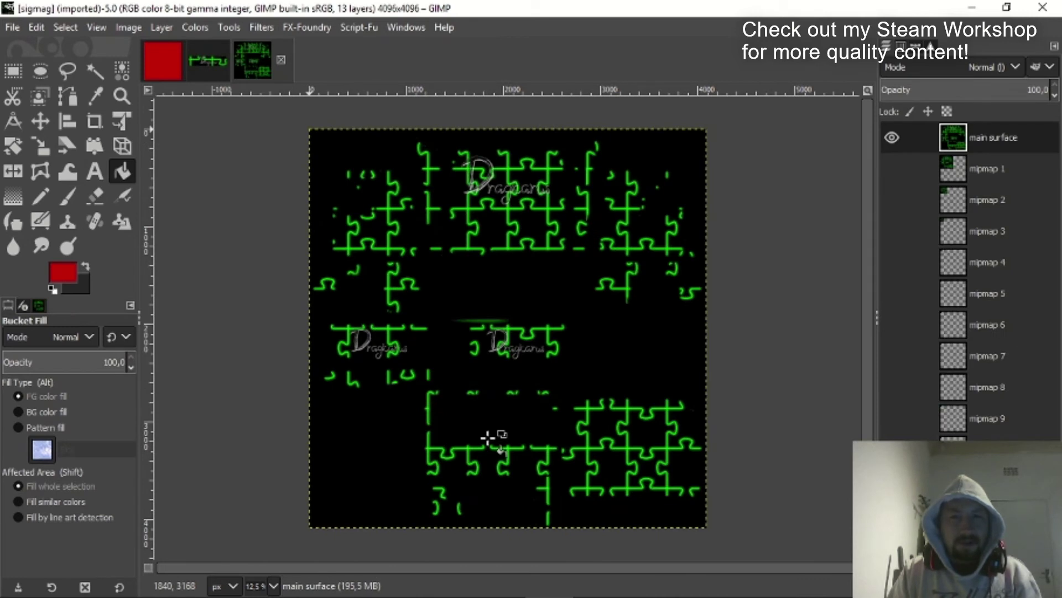
click(970, 8)
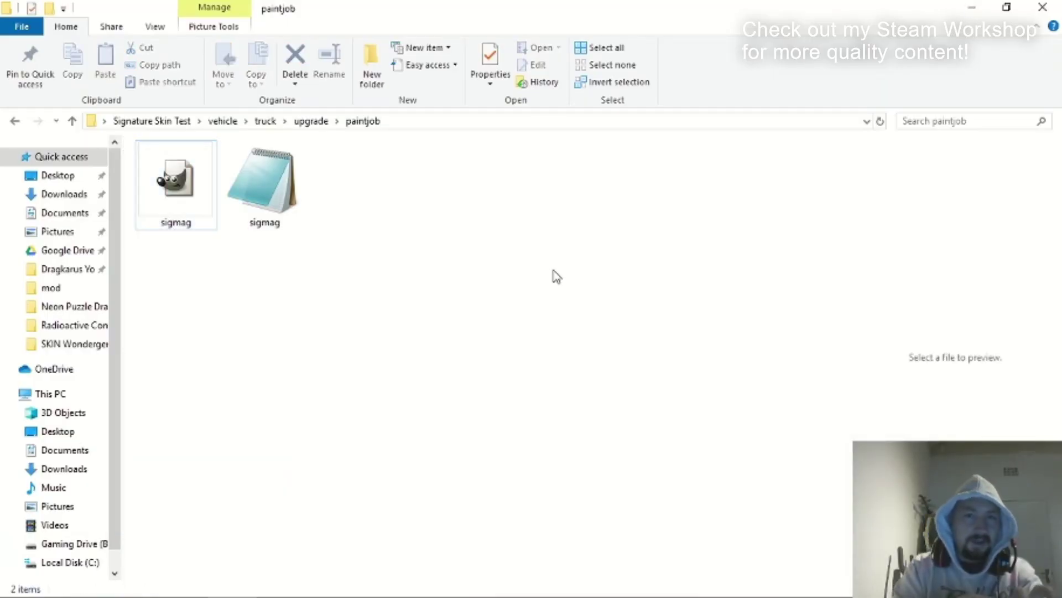
click(266, 207)
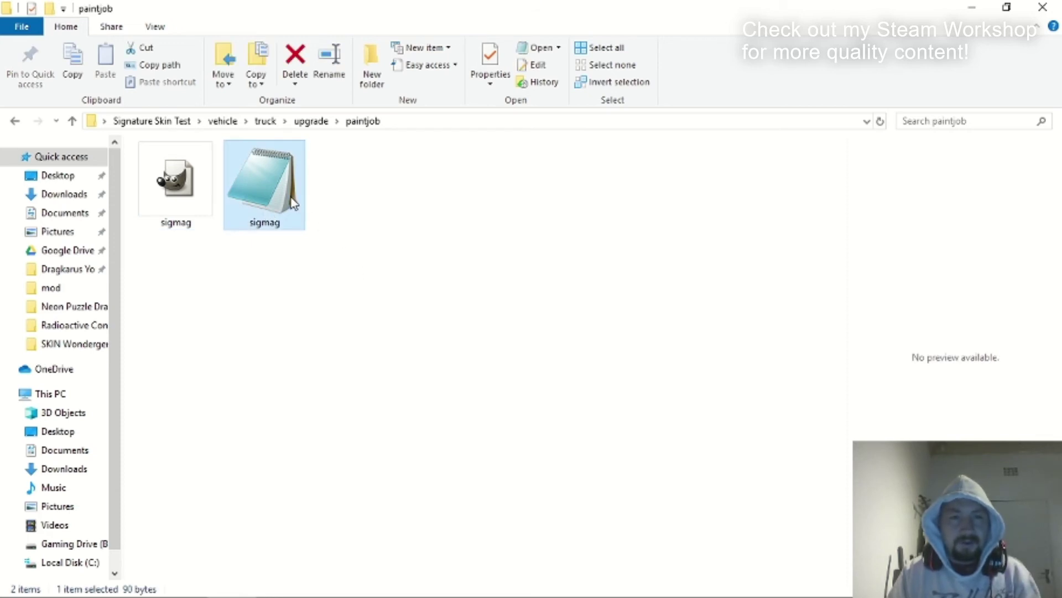
double_click(293, 204)
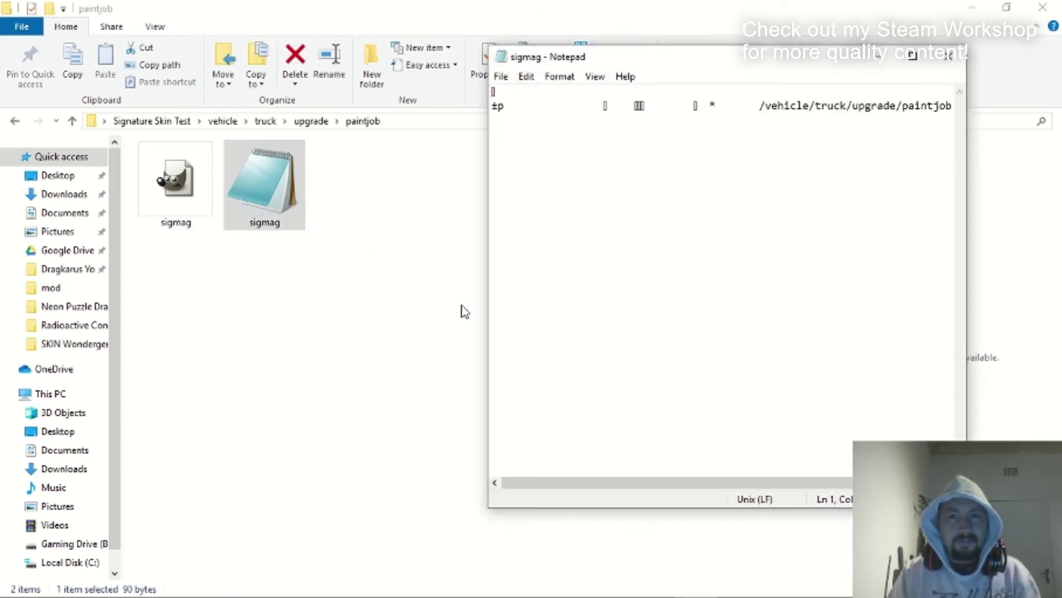
click(949, 55)
click(529, 295)
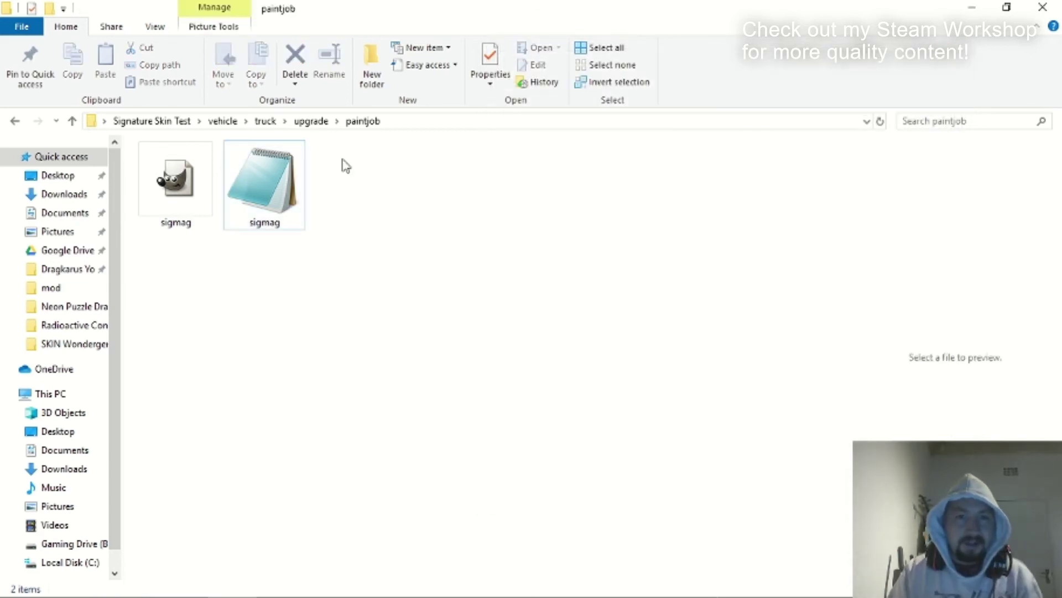
Return to the Signature Skin Test root folder and preview the mod_icon image among its files.
click(166, 122)
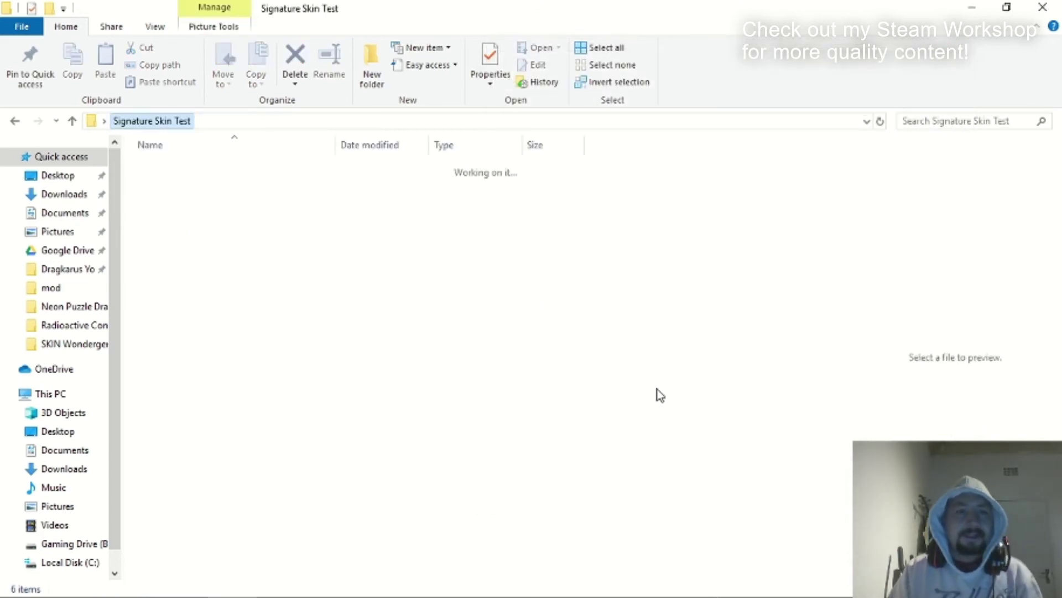
click(280, 342)
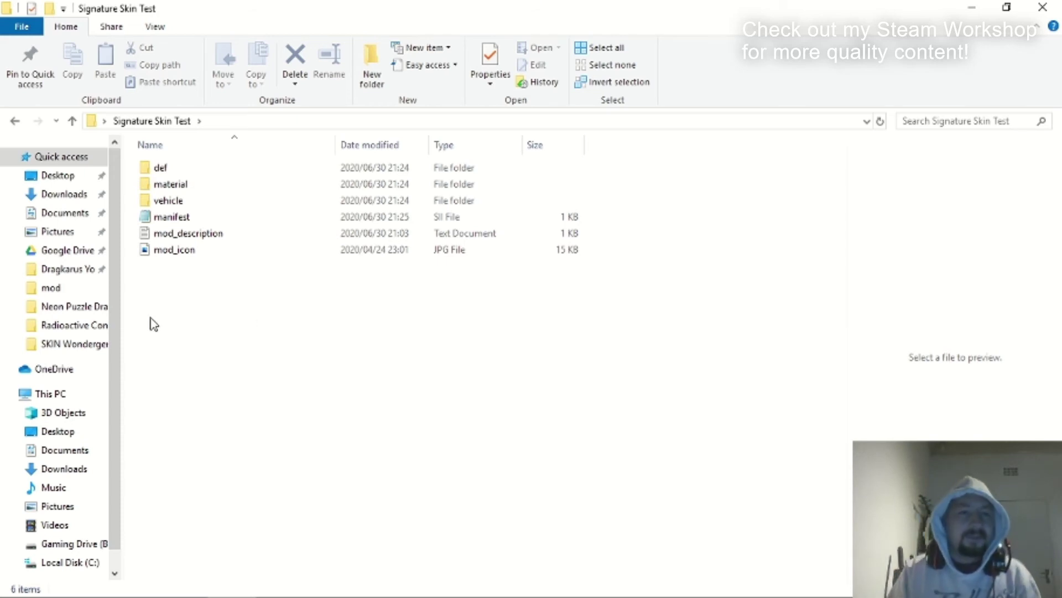
click(221, 255)
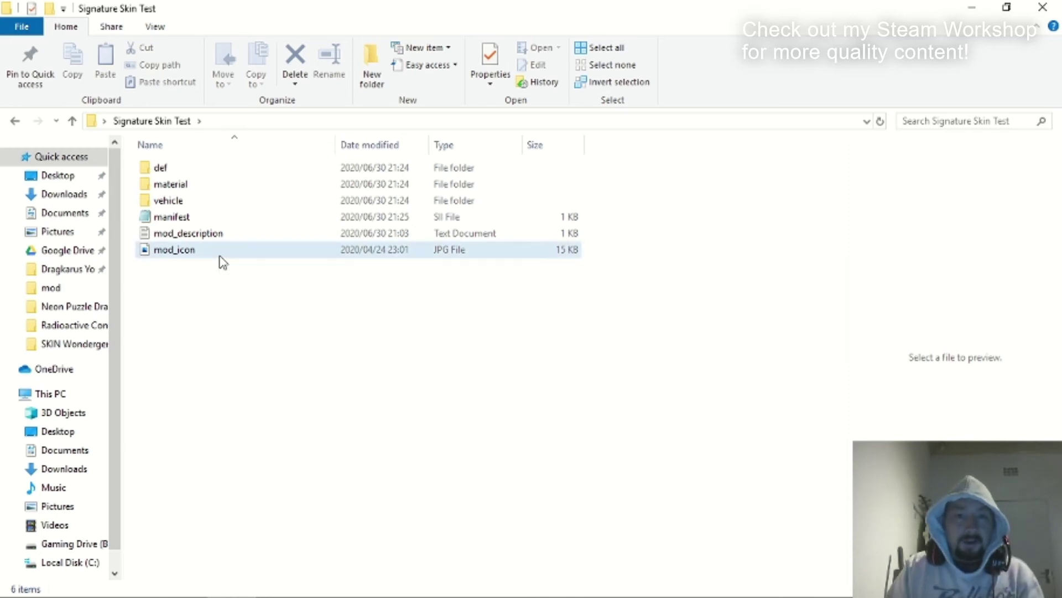
click(239, 365)
click(195, 256)
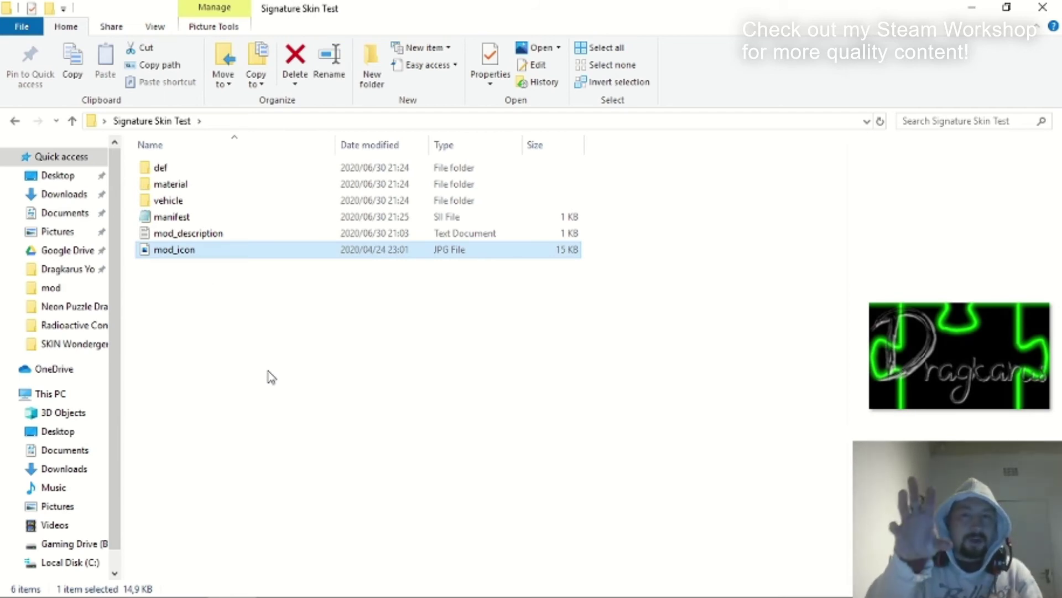
click(269, 374)
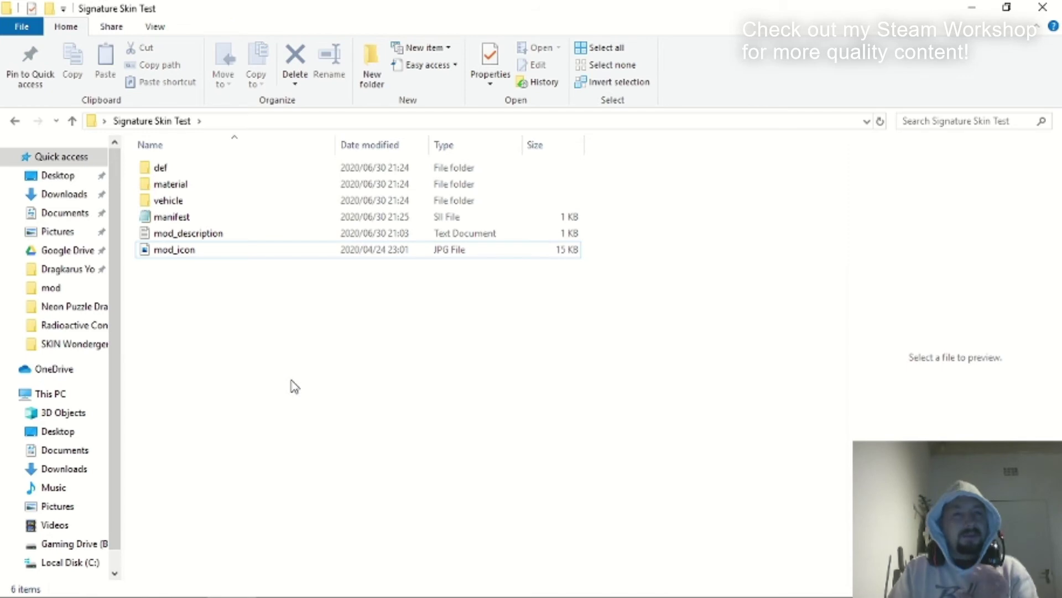
drag(200, 368, 204, 165)
click(234, 271)
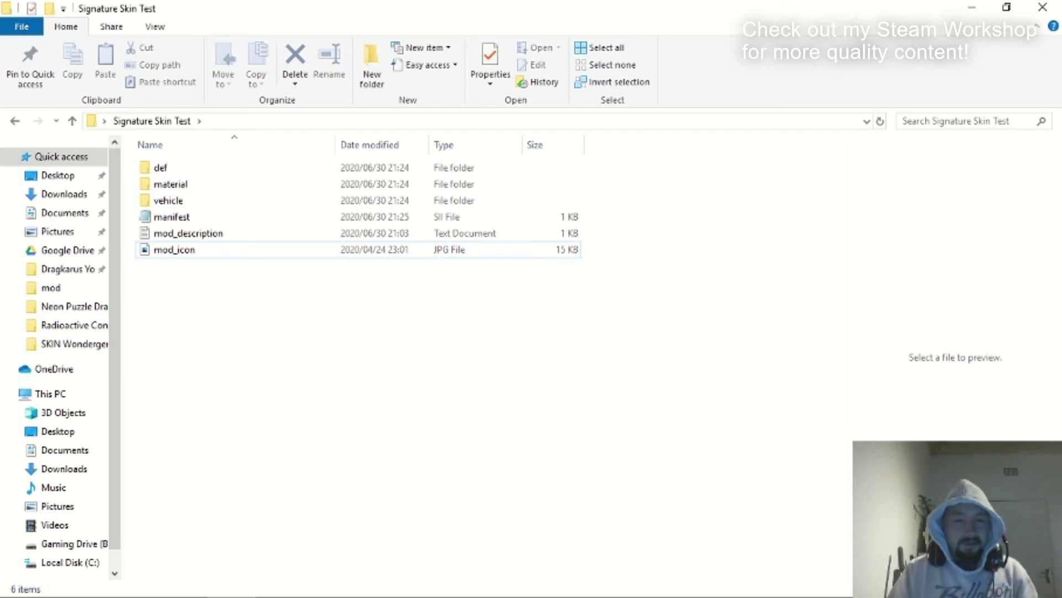
Switch to Mods Studio 2, check the Compatible Versions entry in the mod manifest, and return to the Signature Skin Test folder.
click(477, 587)
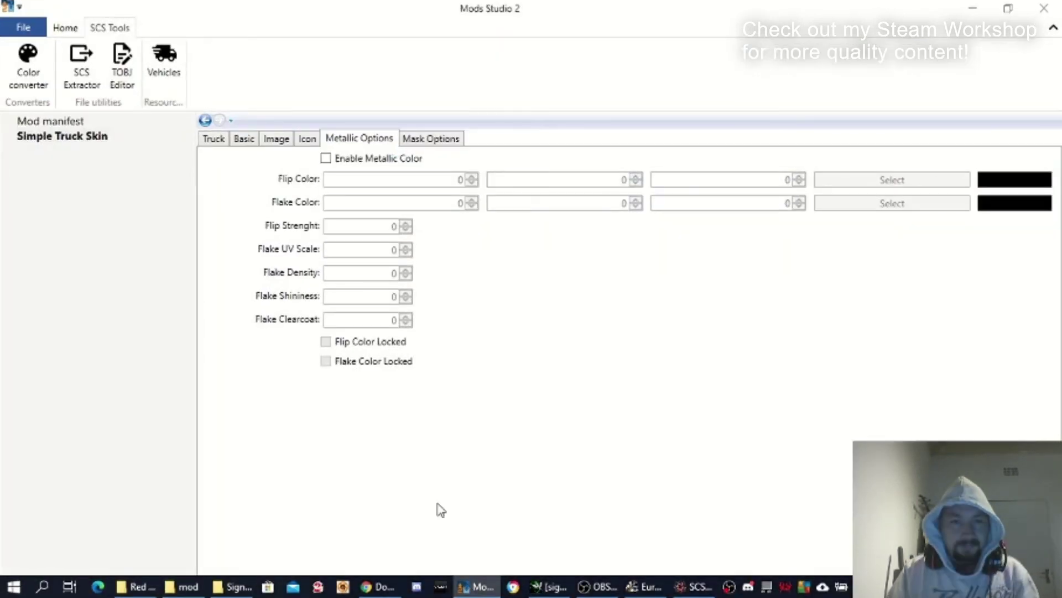
click(74, 121)
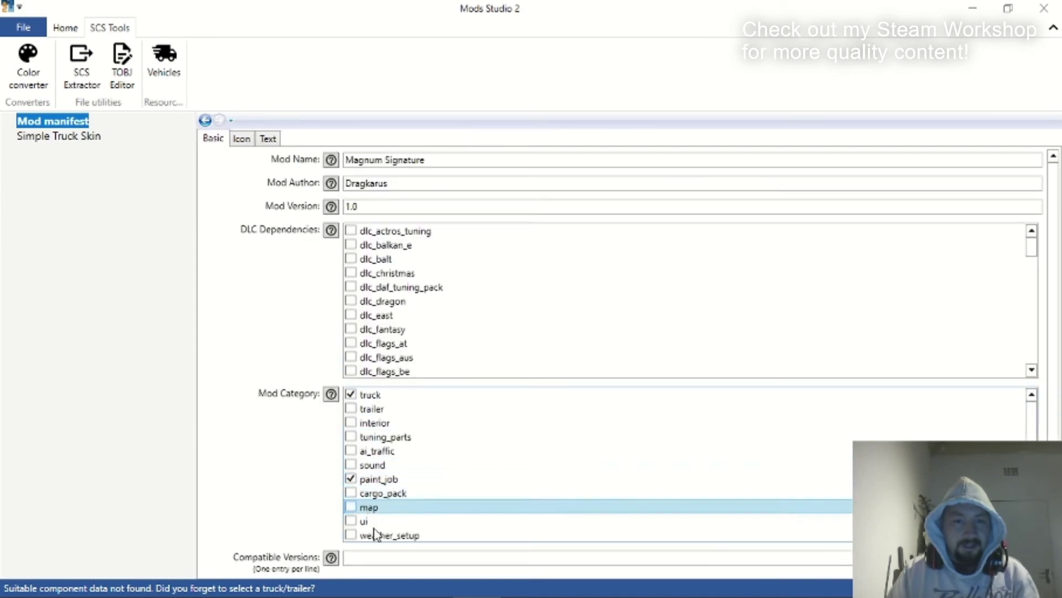
click(384, 557)
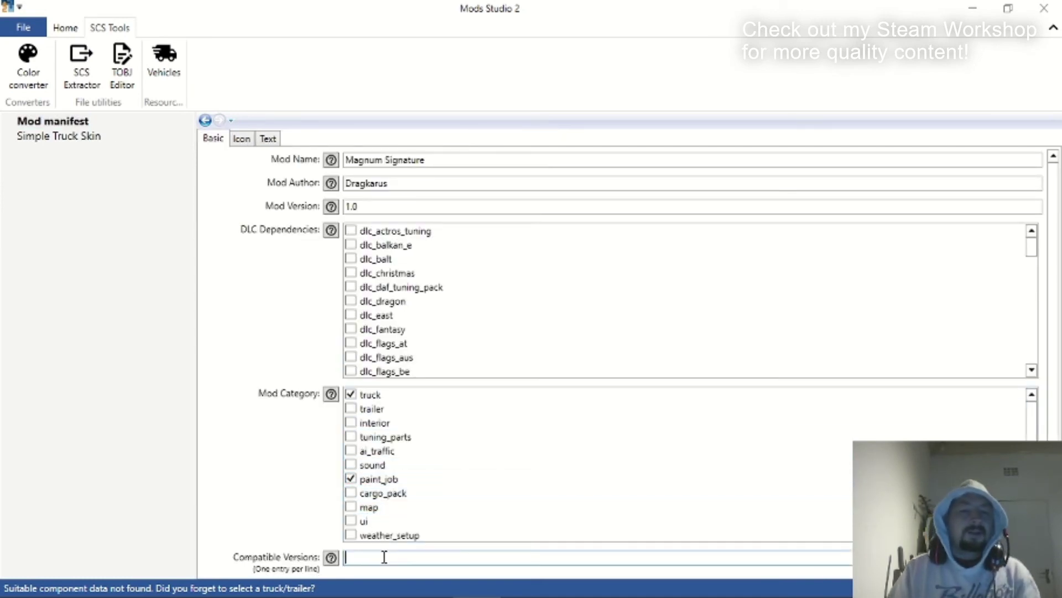
click(973, 8)
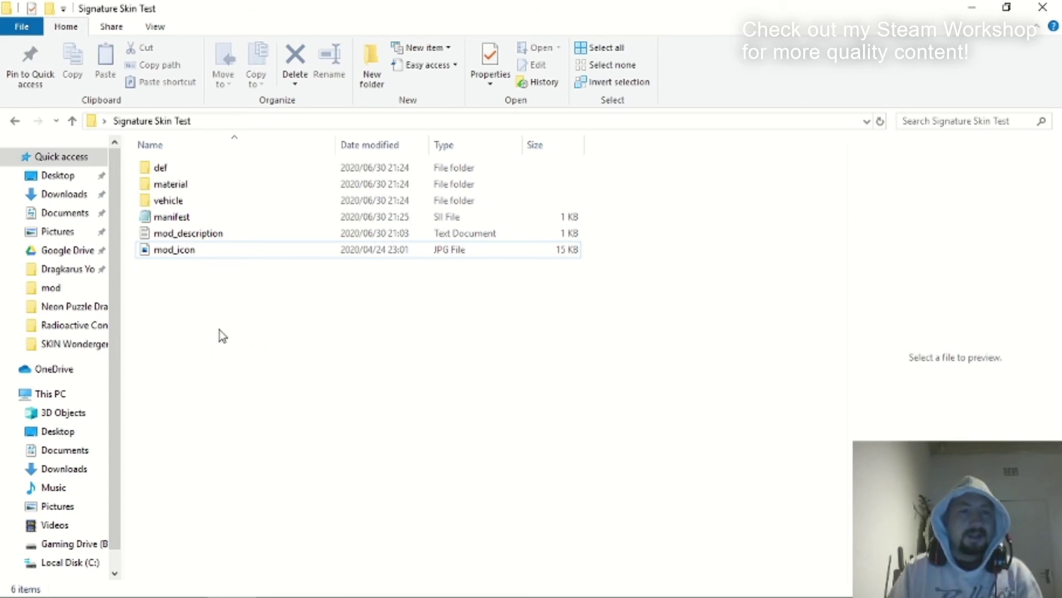
Create a folder named universal inside the Signature Skin Test folder.
click(368, 93)
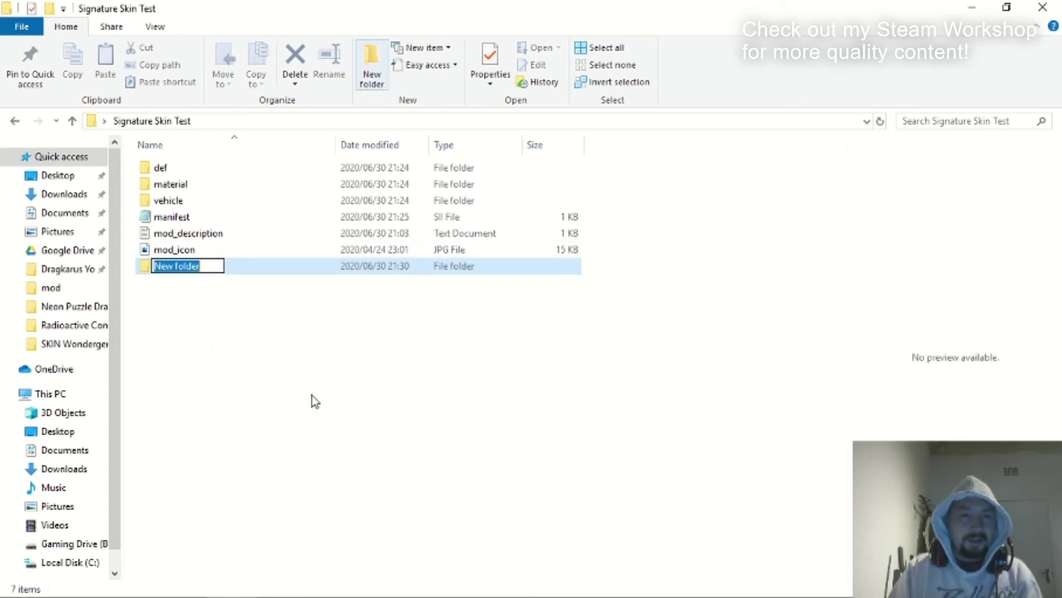
text(universal)
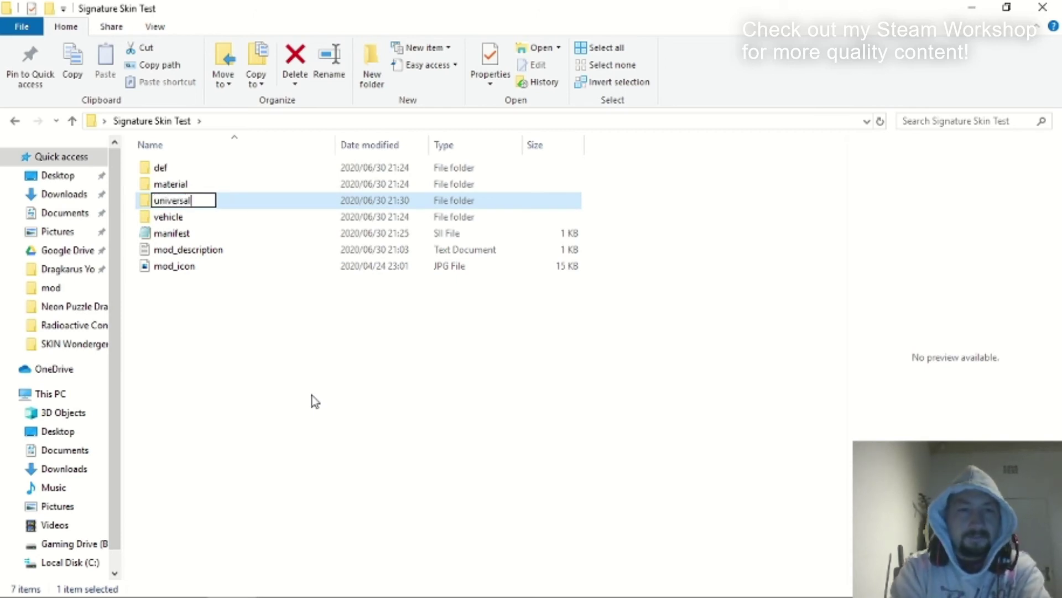
key(Return)
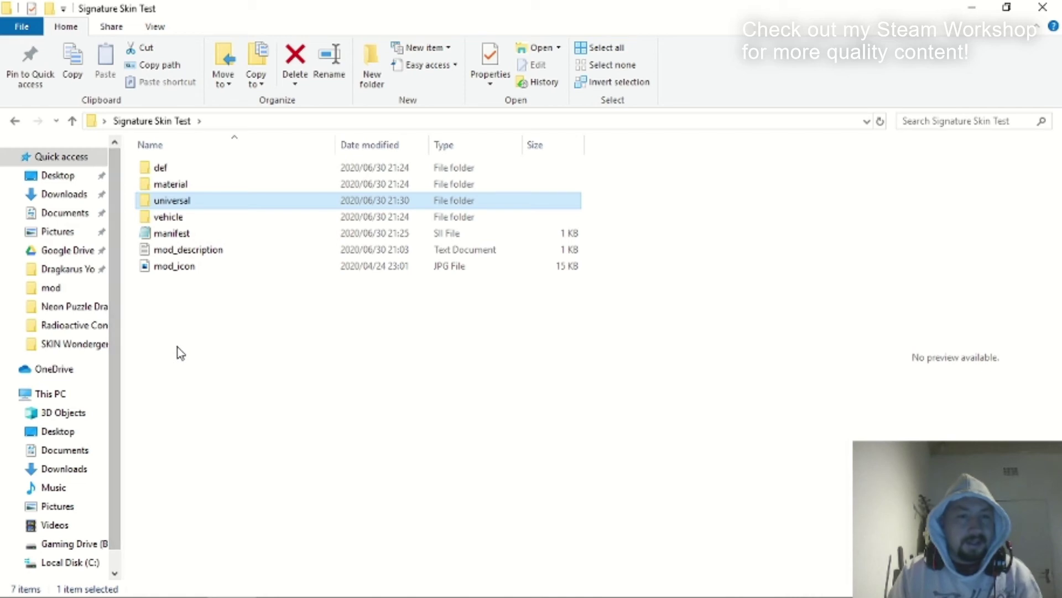
Move the def, material and vehicle folders plus the manifest, mod_description and mod_icon files into the universal folder.
drag(162, 303, 184, 227)
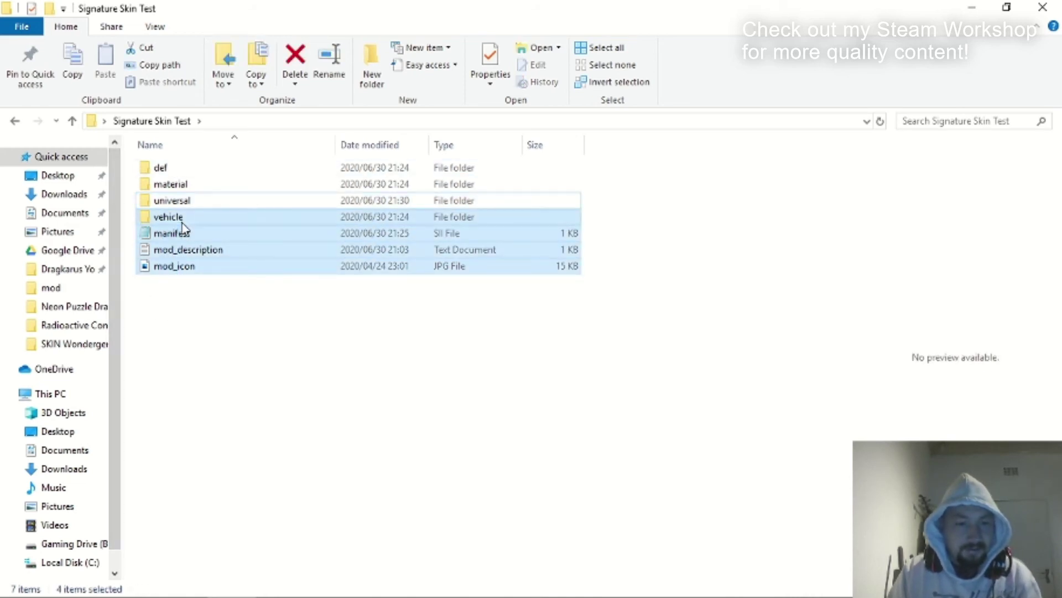
ctrl+click(171, 168)
ctrl+click(177, 184)
drag(185, 189, 184, 201)
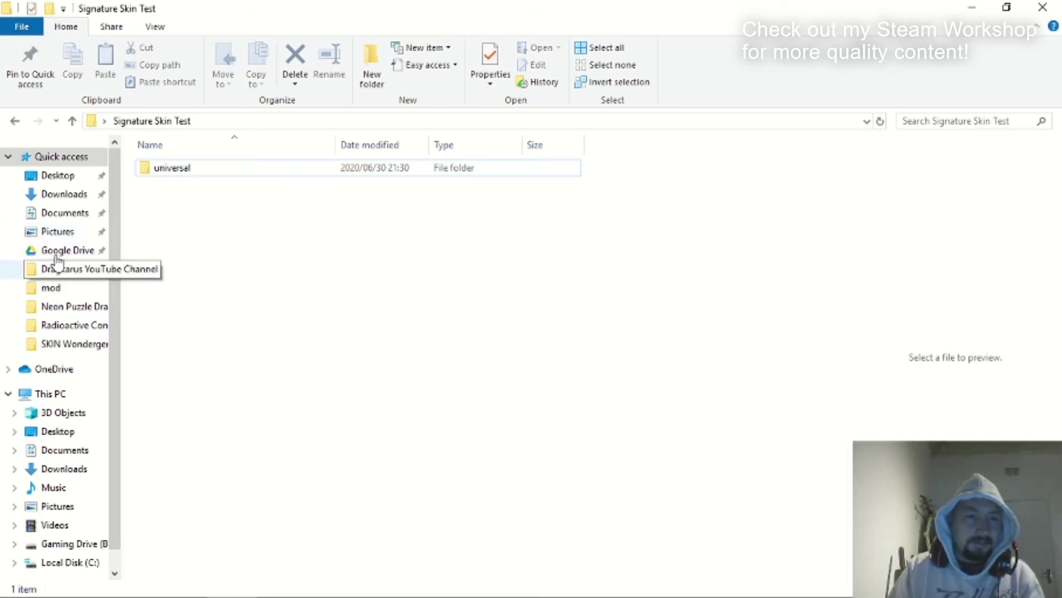
Look through the MOD Mac Anthem and Polskamp_Volvo_Lightbox folders under ETS2 MODS on the Gaming Drive for a versions file.
click(55, 543)
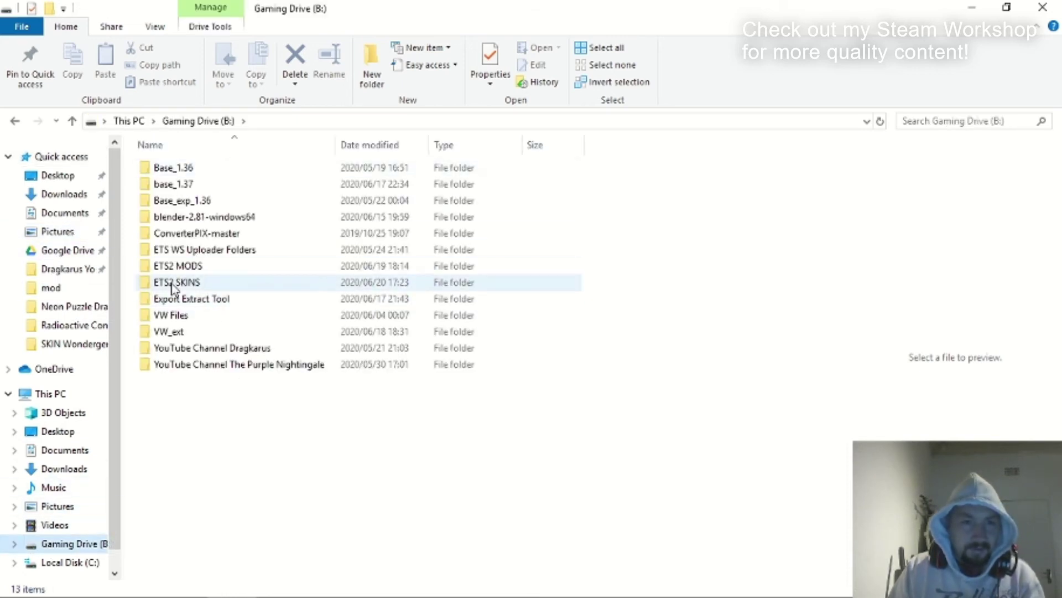
double_click(184, 267)
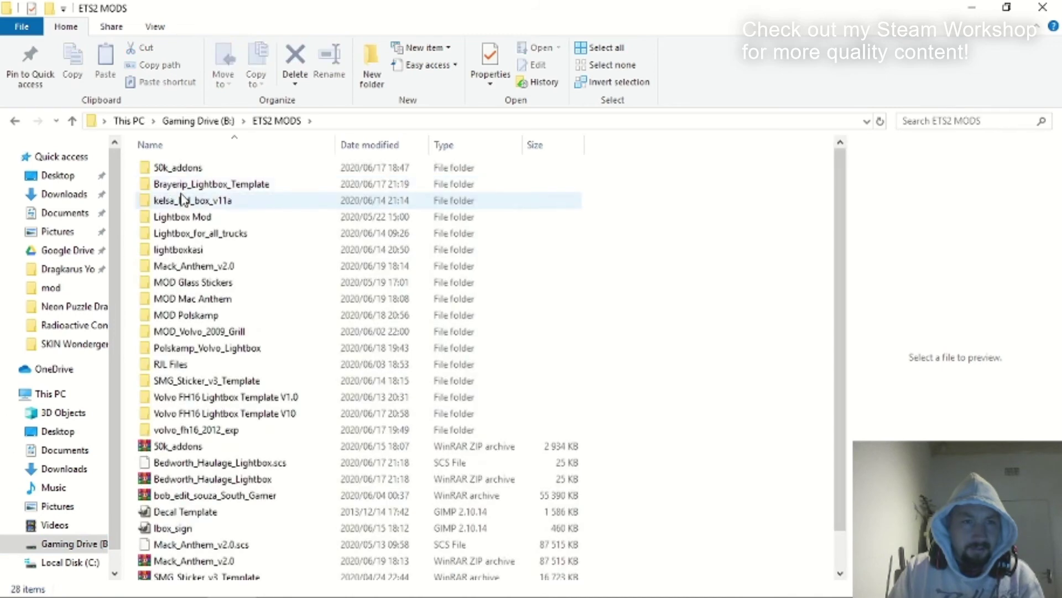
double_click(199, 299)
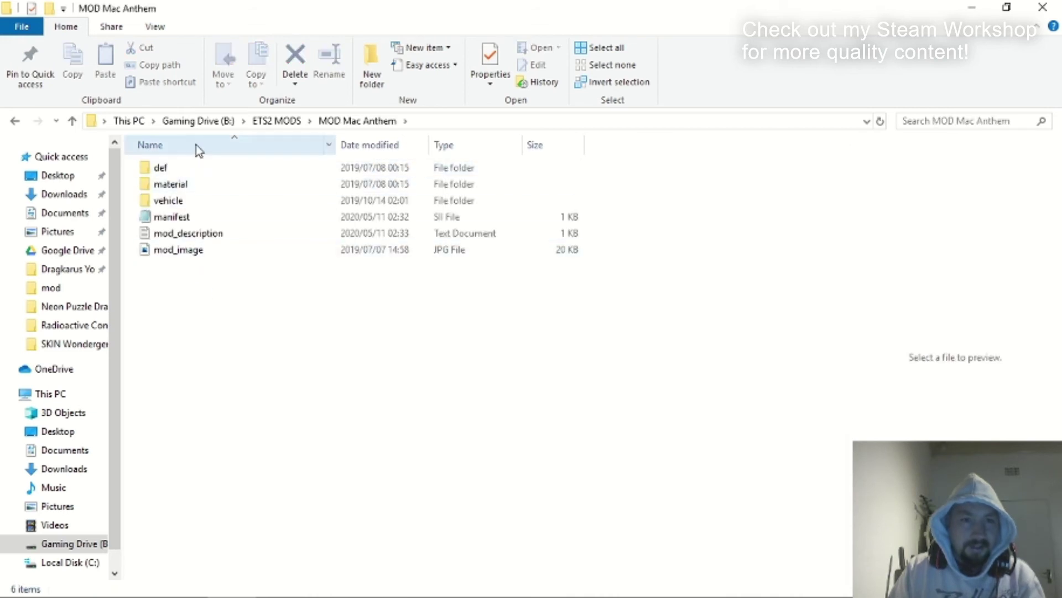
click(279, 122)
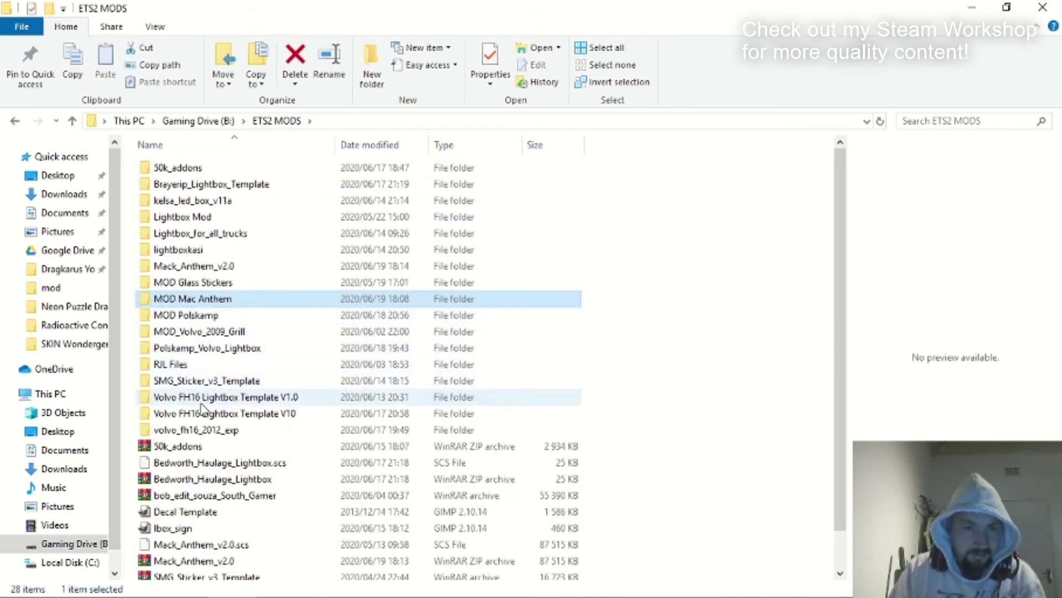
double_click(196, 350)
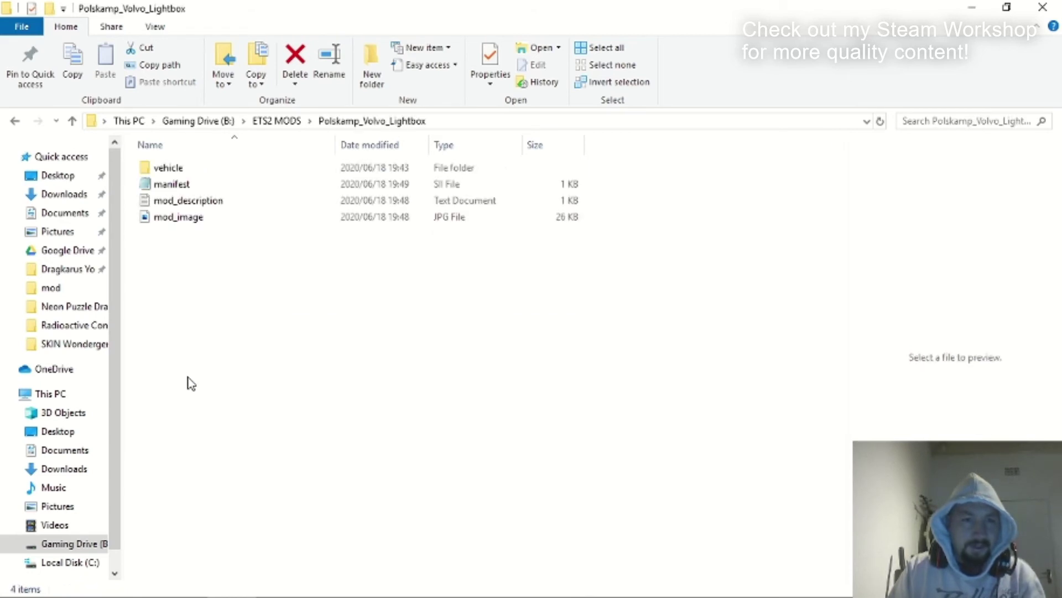
click(279, 123)
scroll(197, 223, down, 1)
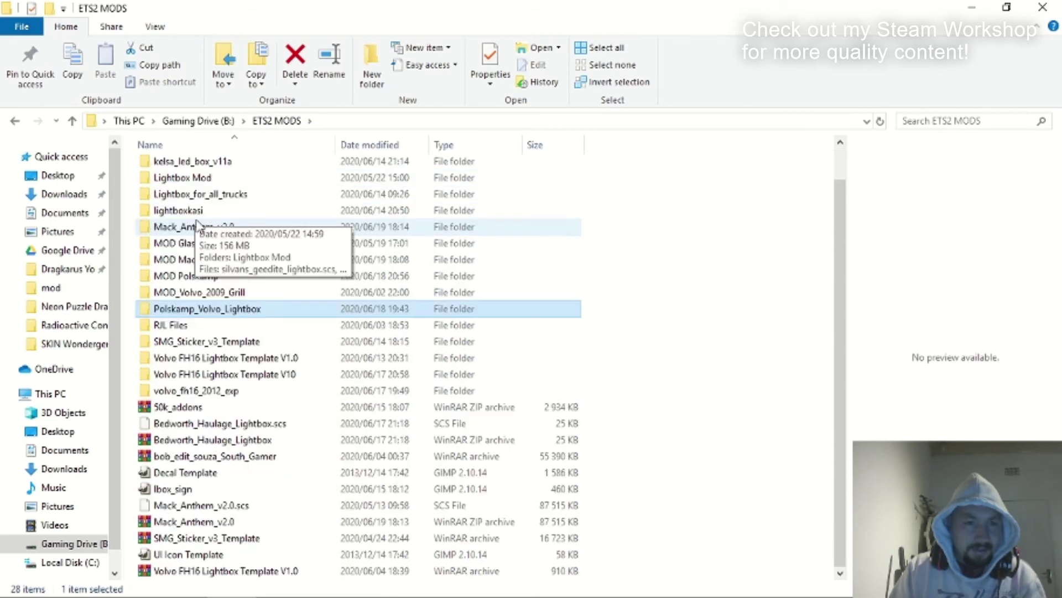
scroll(197, 223, up, 1)
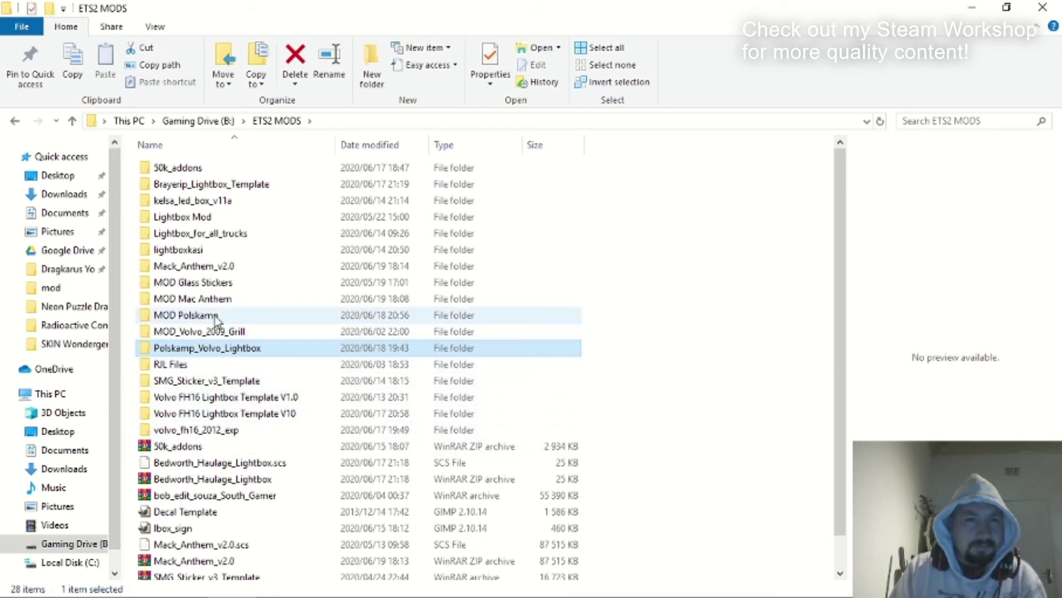
Copy the versions SII file from the Kelly International folder inside NEW in ETS WS Uploader Folders on the Gaming Drive.
click(200, 122)
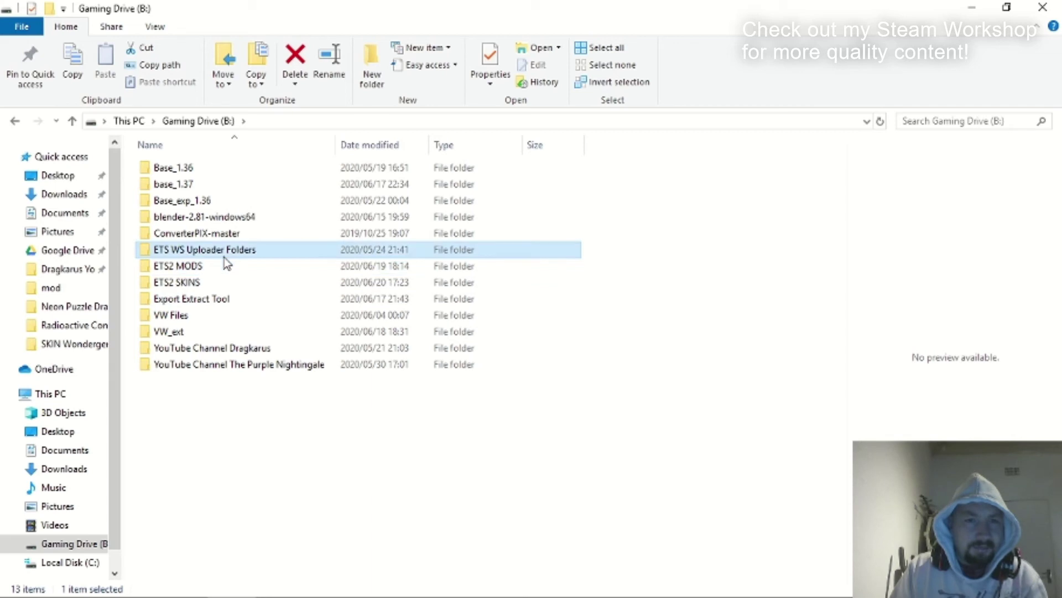
double_click(224, 254)
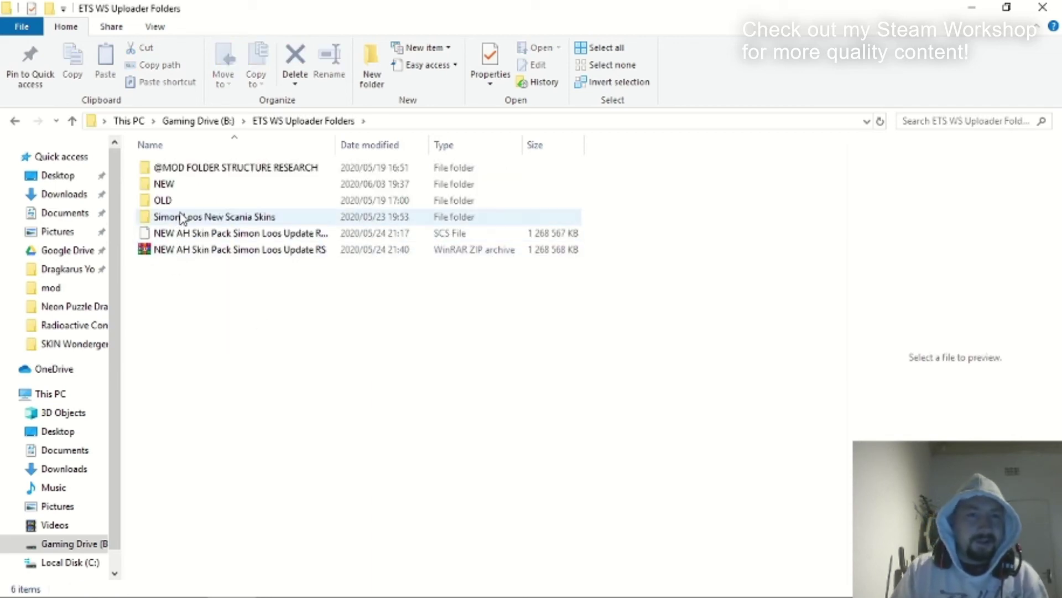
click(188, 188)
double_click(188, 188)
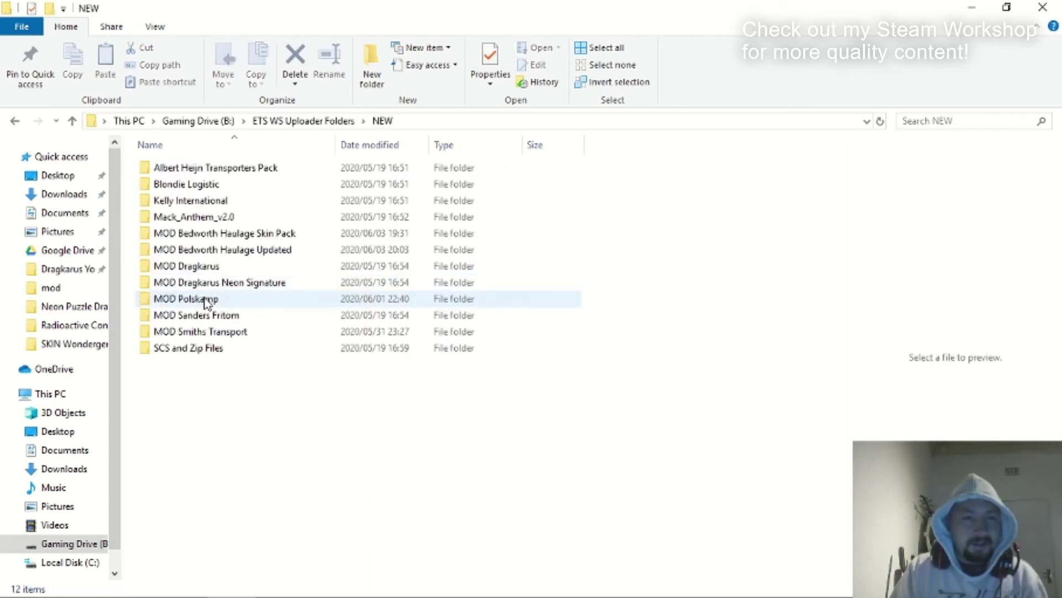
double_click(194, 201)
click(183, 190)
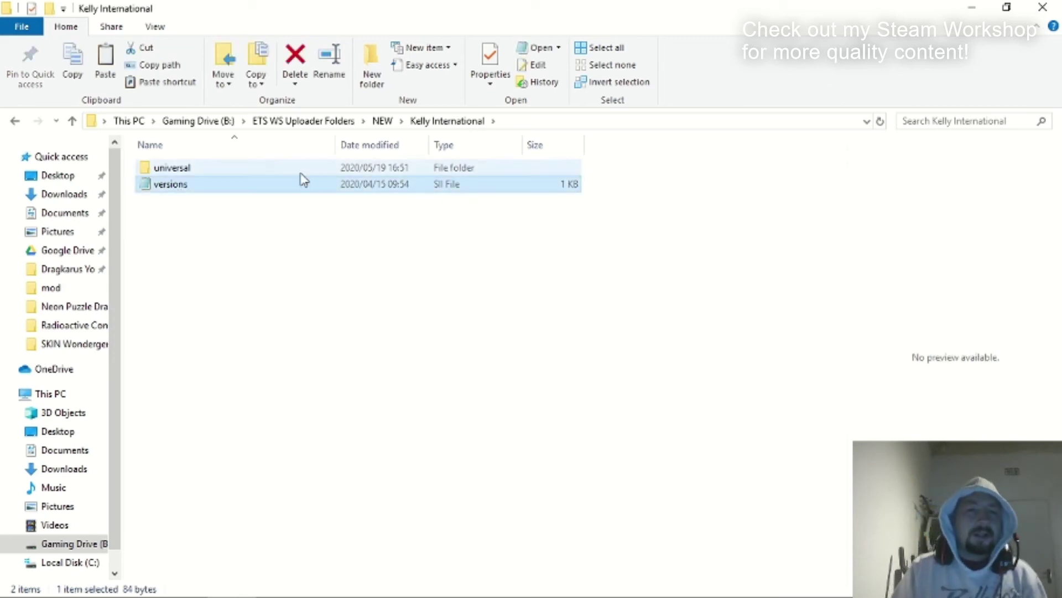
right_click(274, 190)
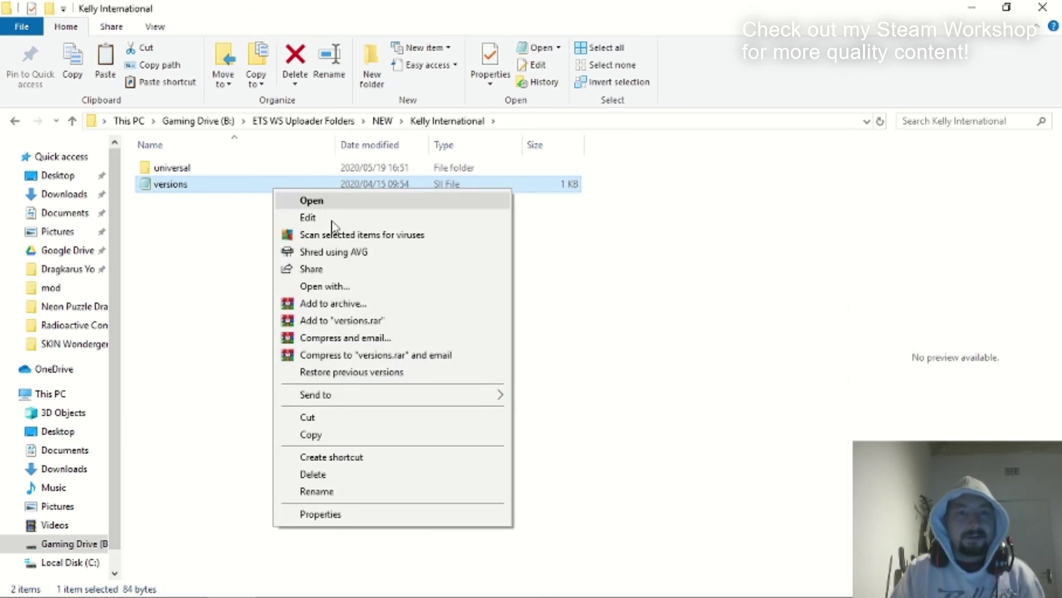
click(316, 436)
click(213, 384)
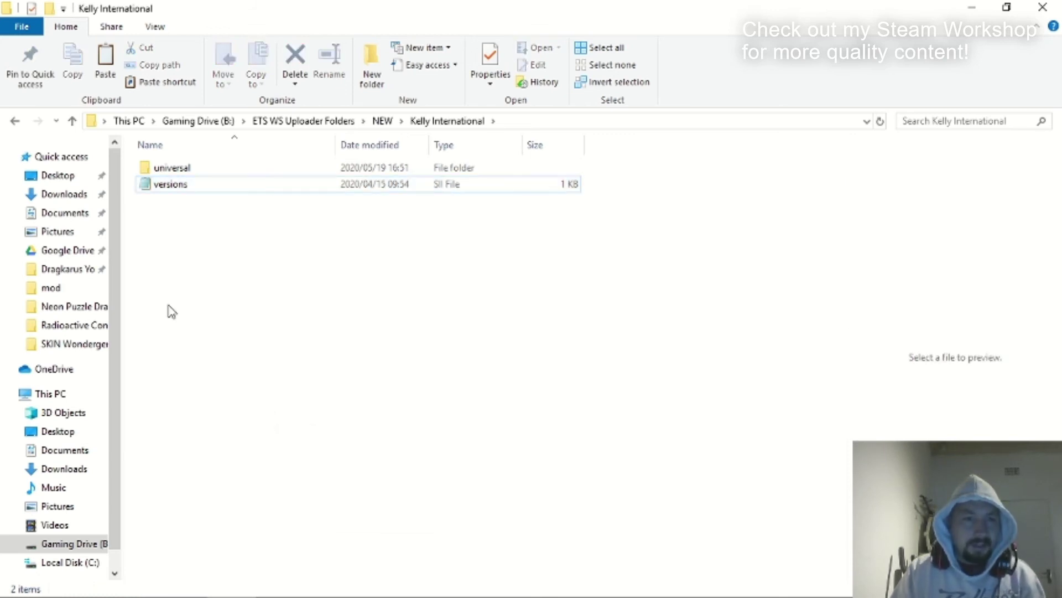
Paste the copied versions file beside the universal folder in the desktop's Signature Skin Test folder.
click(58, 175)
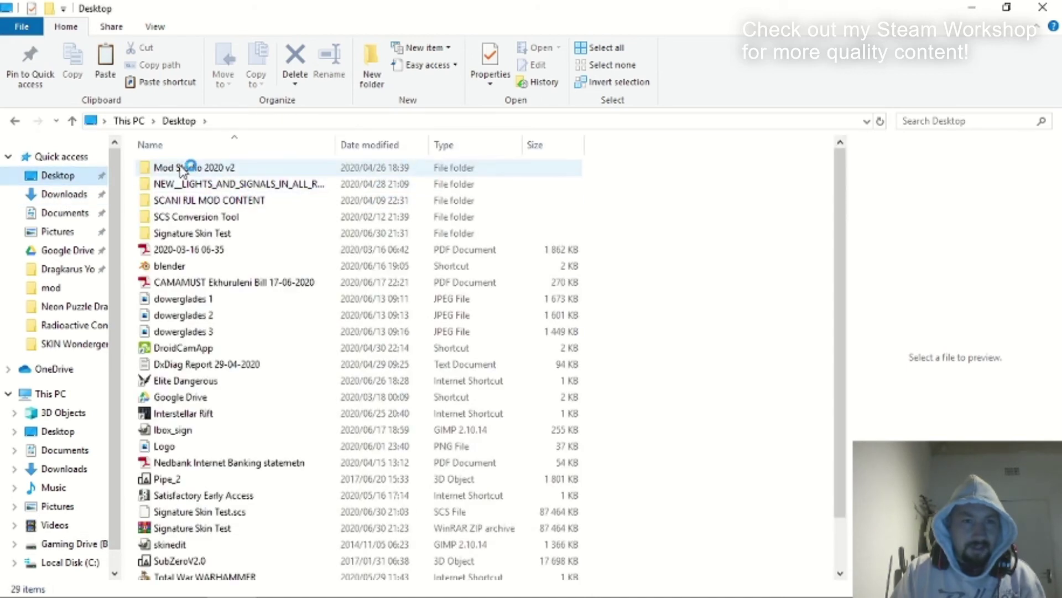
double_click(179, 233)
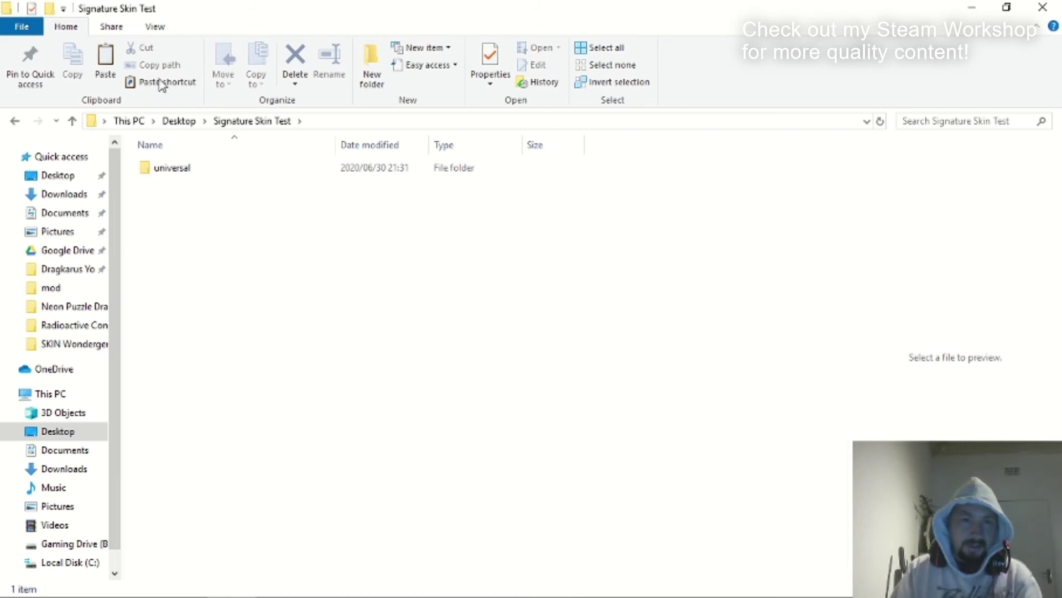
right_click(263, 259)
click(337, 363)
click(264, 319)
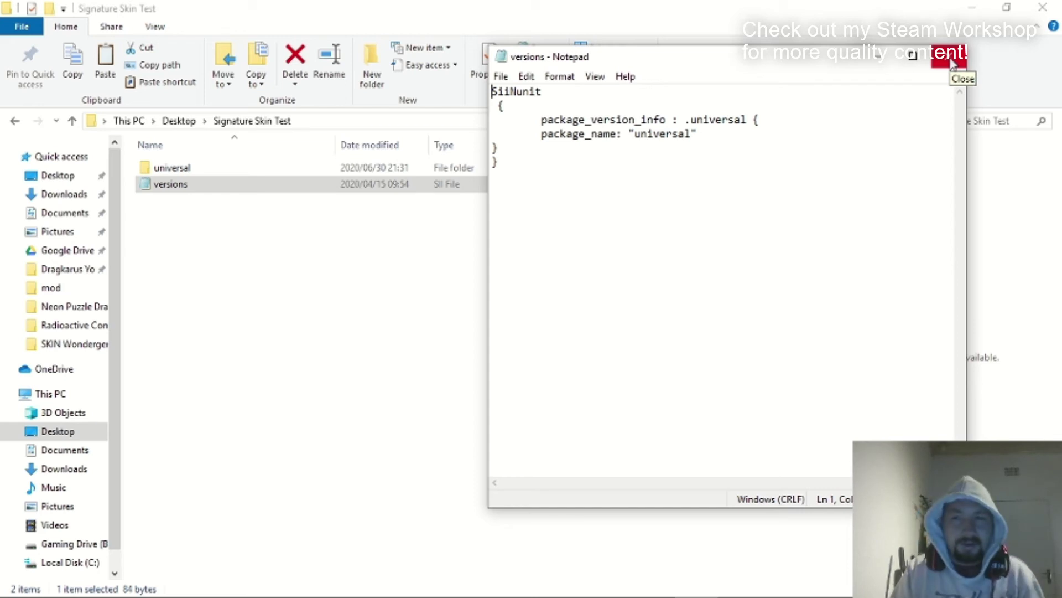
Save the versions file in Notepad and close it, returning to the Signature Skin Test folder.
click(501, 76)
click(524, 128)
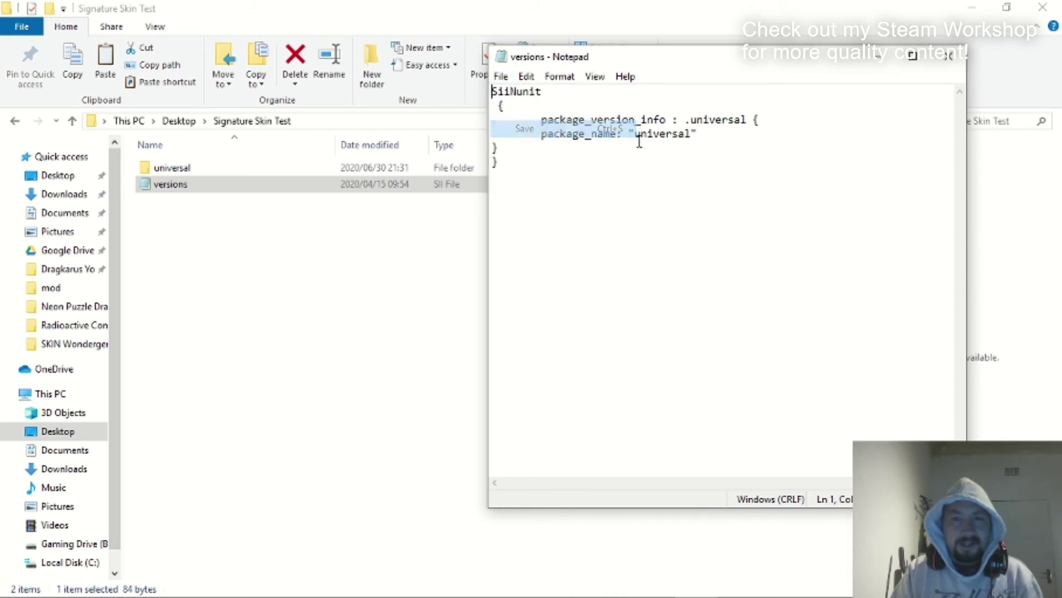
click(949, 59)
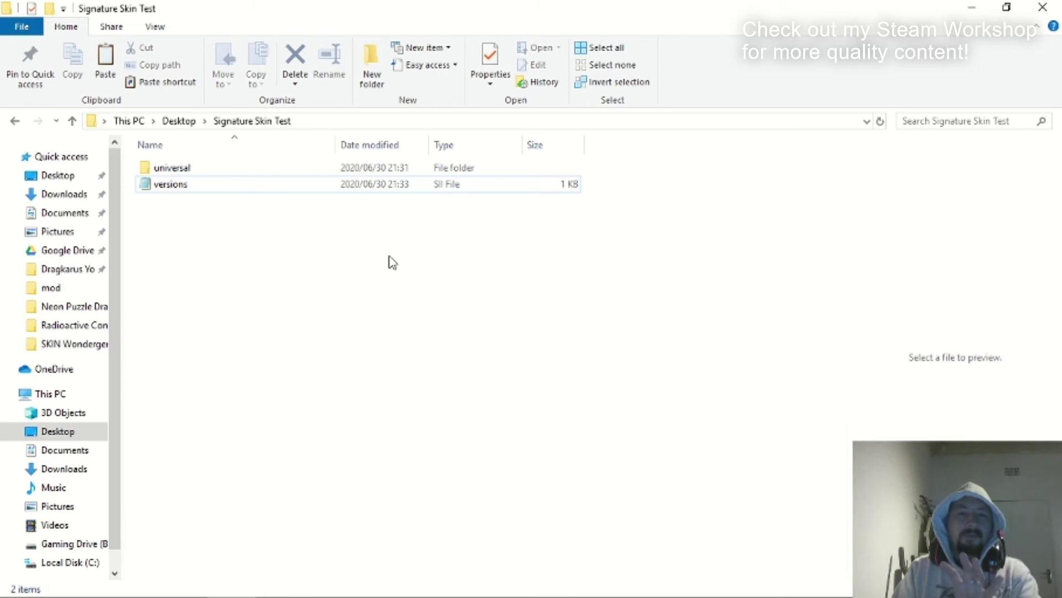
click(243, 121)
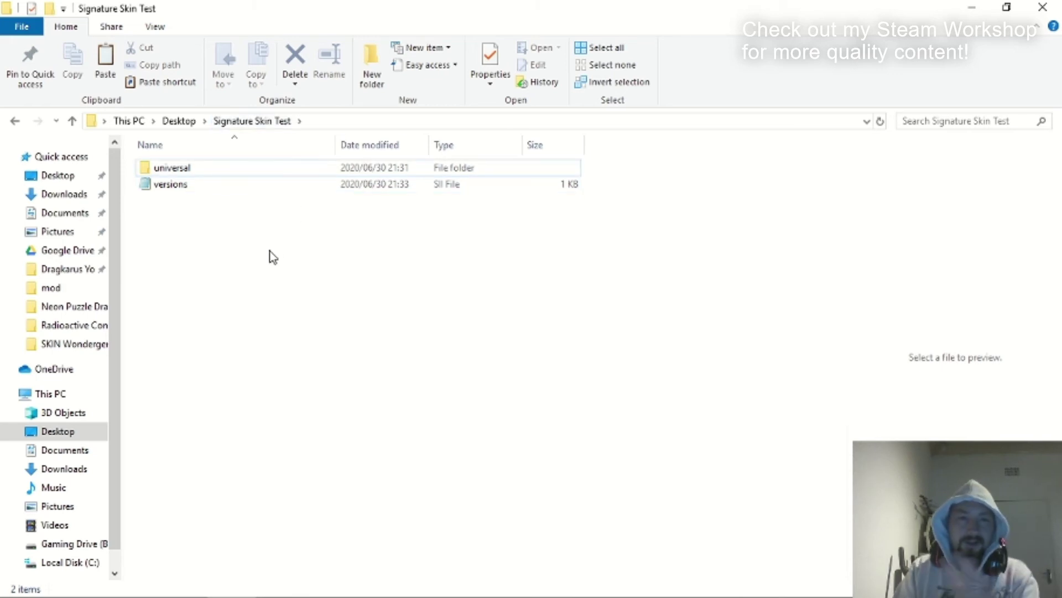
Switch to SCS Workshop Uploader and choose the desktop's Signature Skin Test folder as the mod data folder.
mouse_move(442, 595)
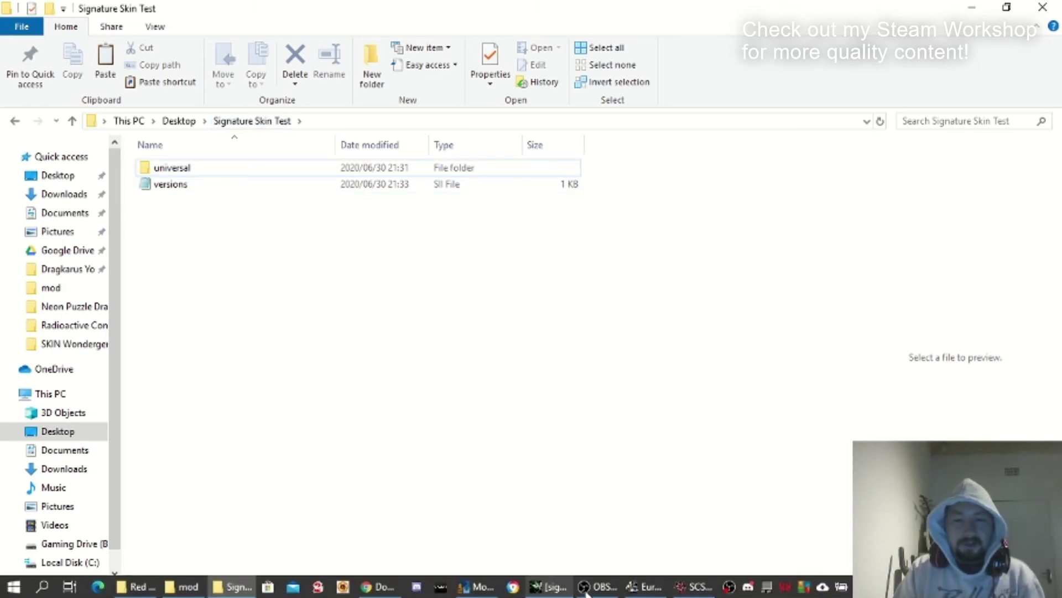
click(695, 592)
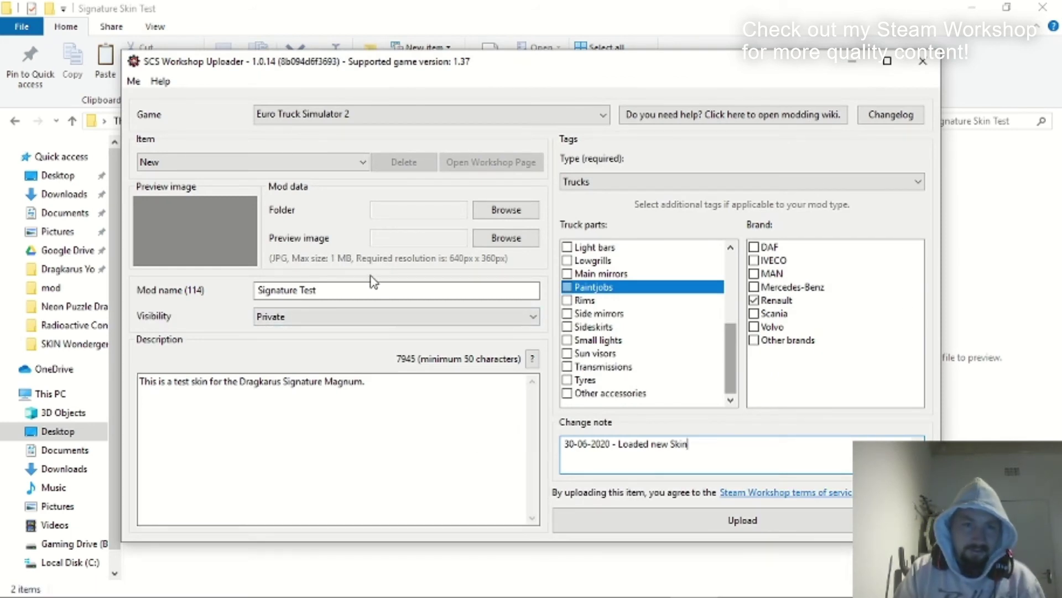
click(500, 209)
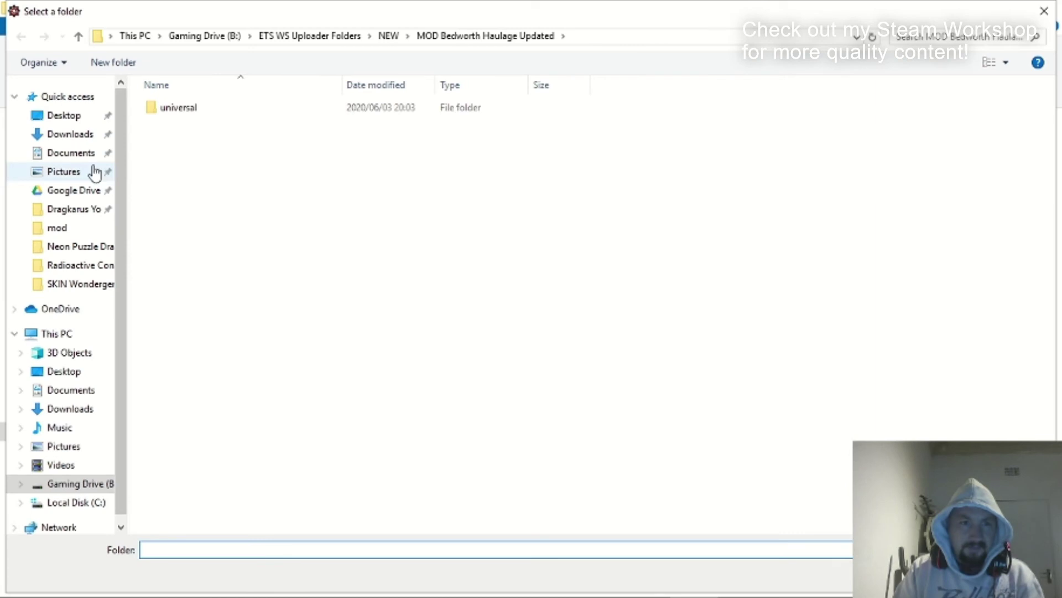
click(69, 120)
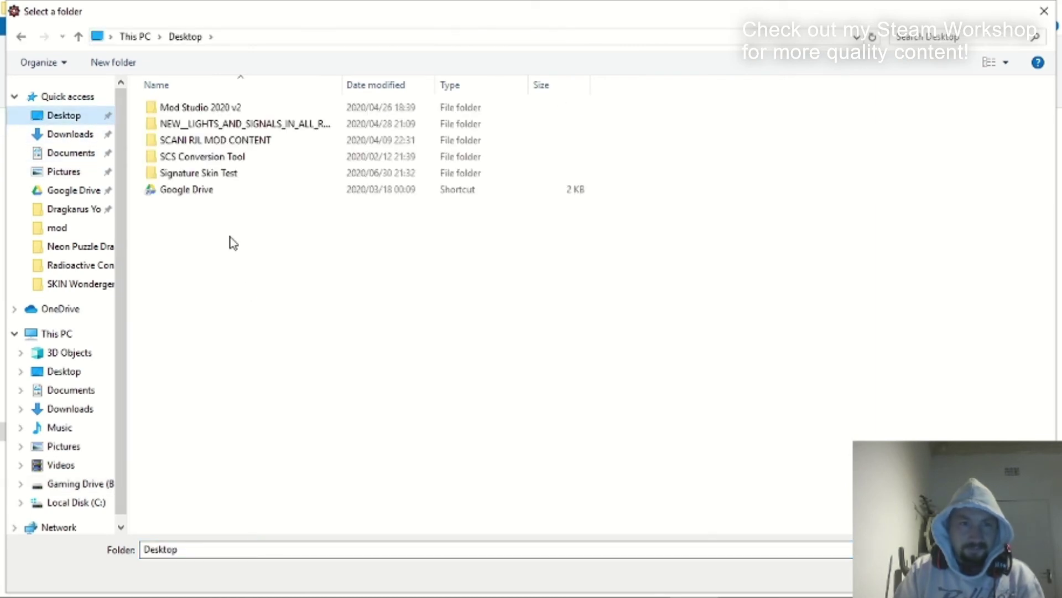
click(191, 173)
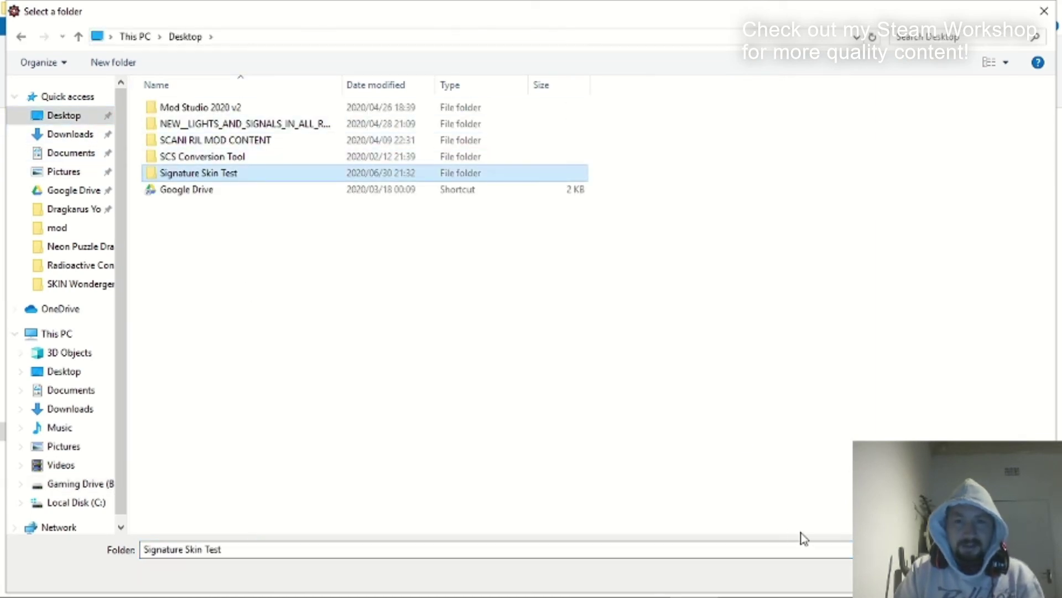
key(Return)
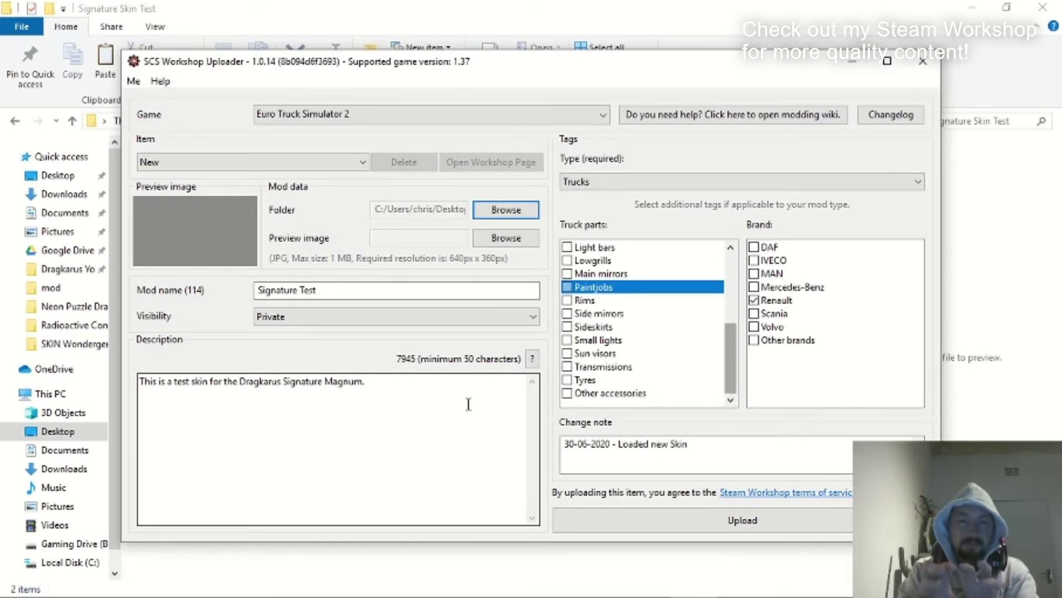
Set the preview image to Dragkarus NEON Signature 640x360 from the Neon Puzzle Dragkarus folder.
click(494, 240)
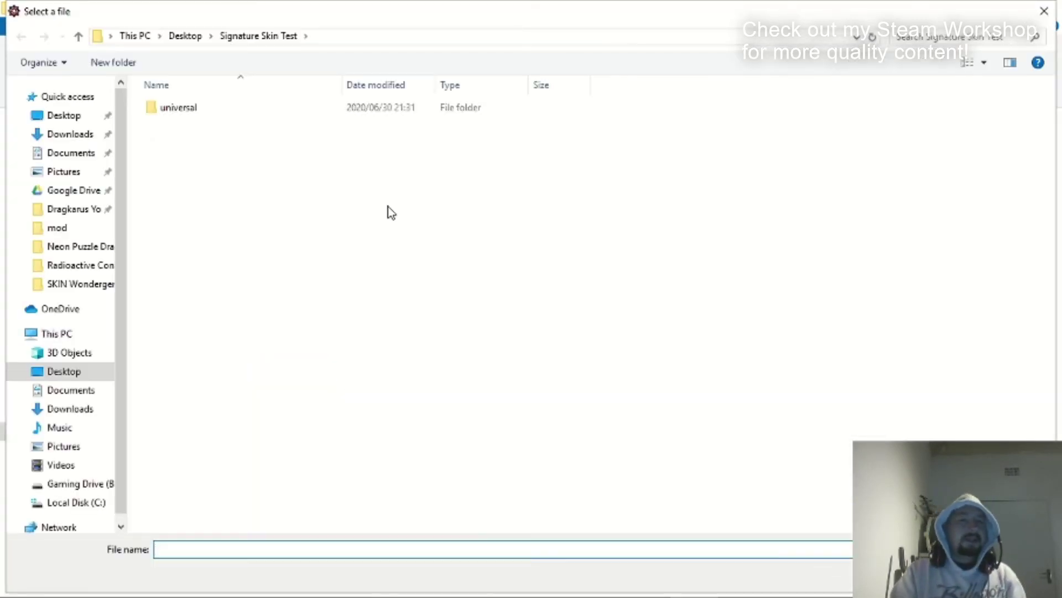
double_click(177, 108)
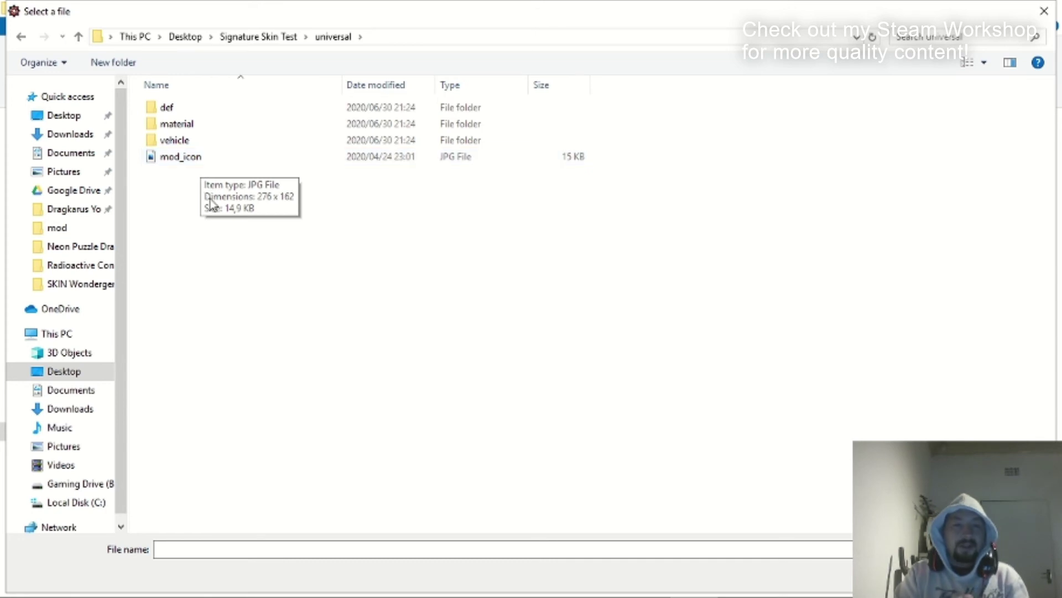
click(258, 41)
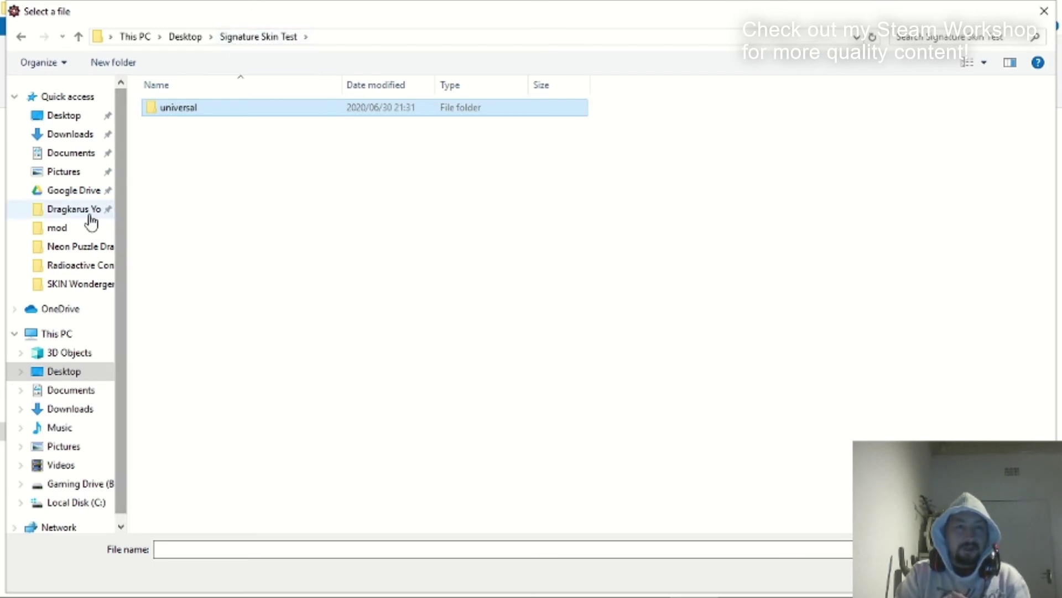
click(71, 246)
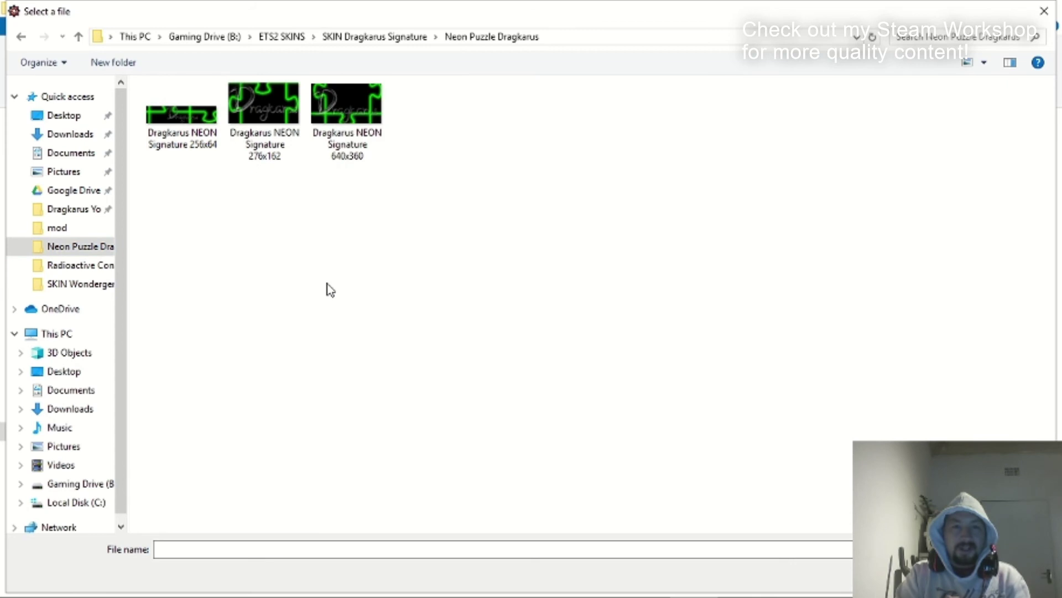
click(364, 110)
double_click(364, 106)
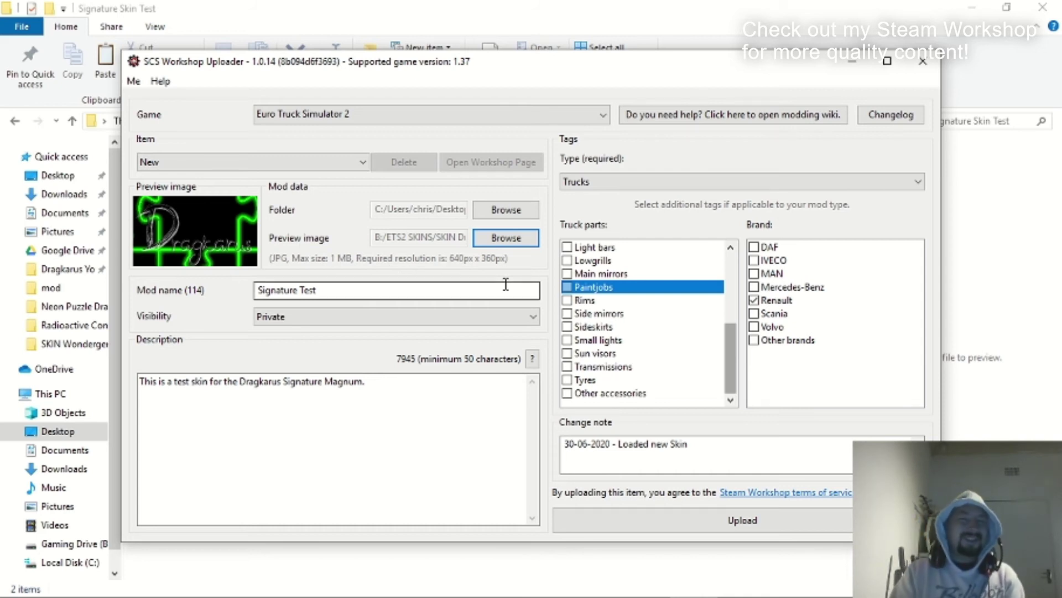
Upload the Signature Test mod as a new Workshop item.
click(397, 474)
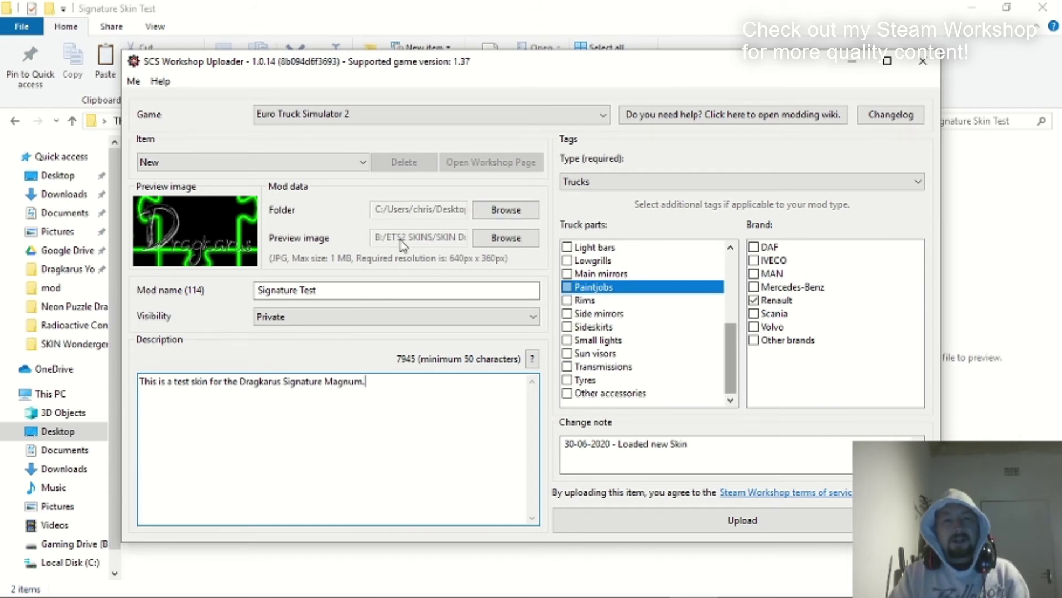
click(709, 515)
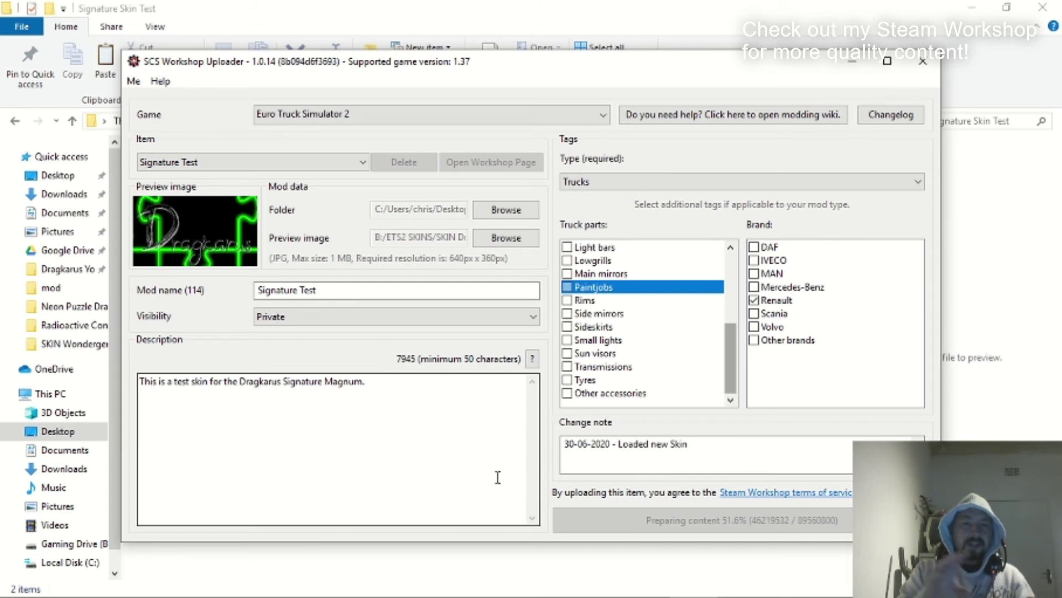
Switch to Steam and open the Workshop Items list in the profile's own content.
mouse_move(757, 595)
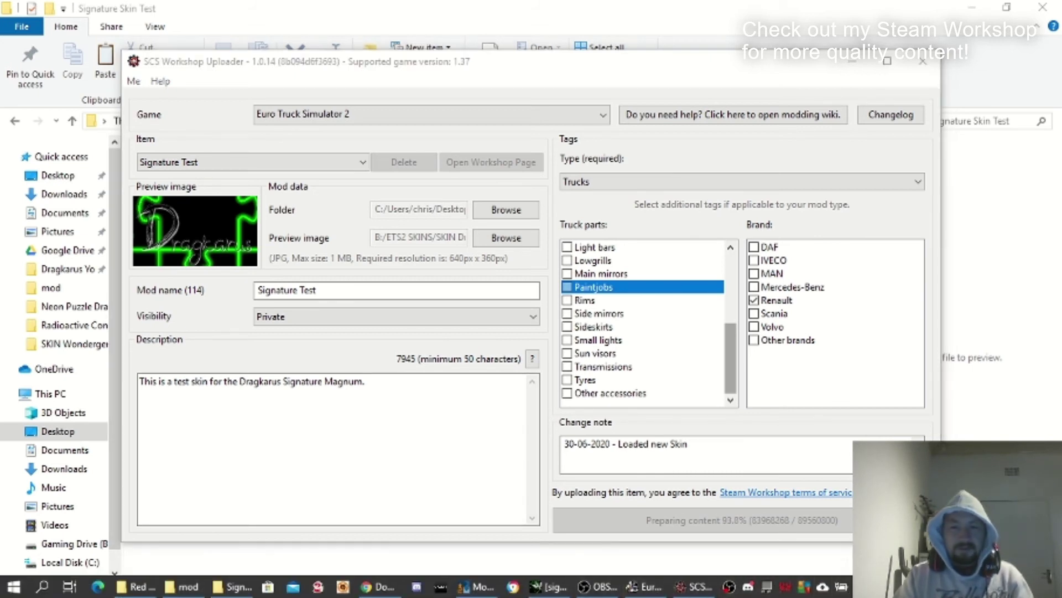
right_click(899, 587)
click(941, 487)
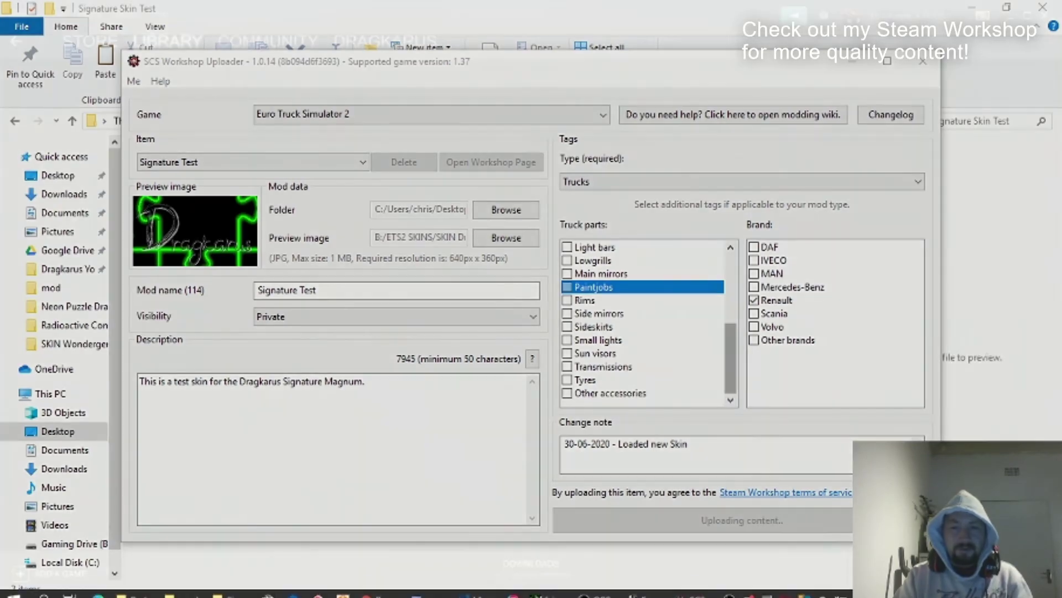
mouse_move(343, 40)
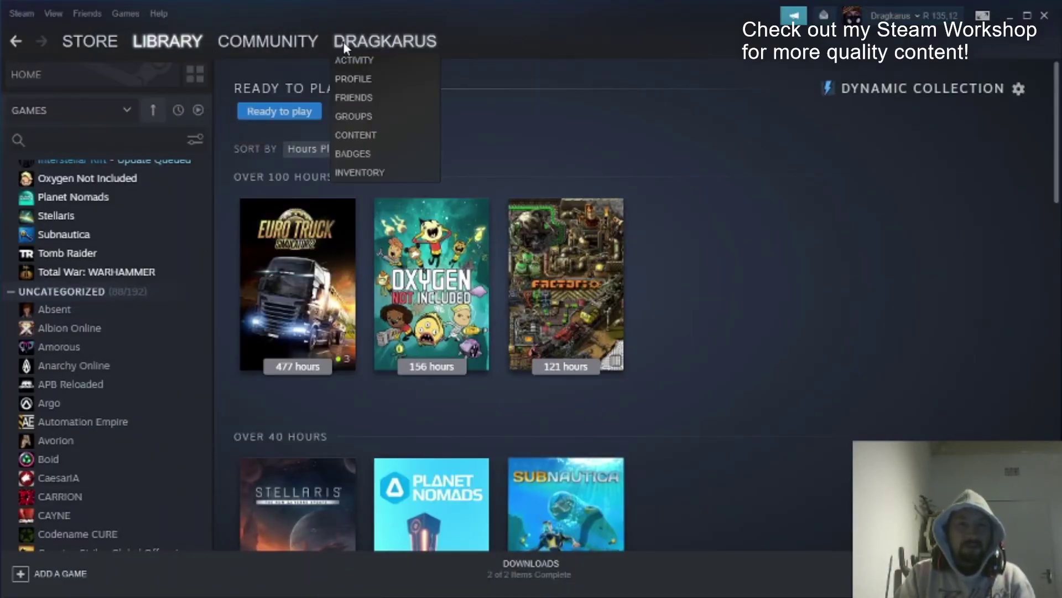
click(354, 117)
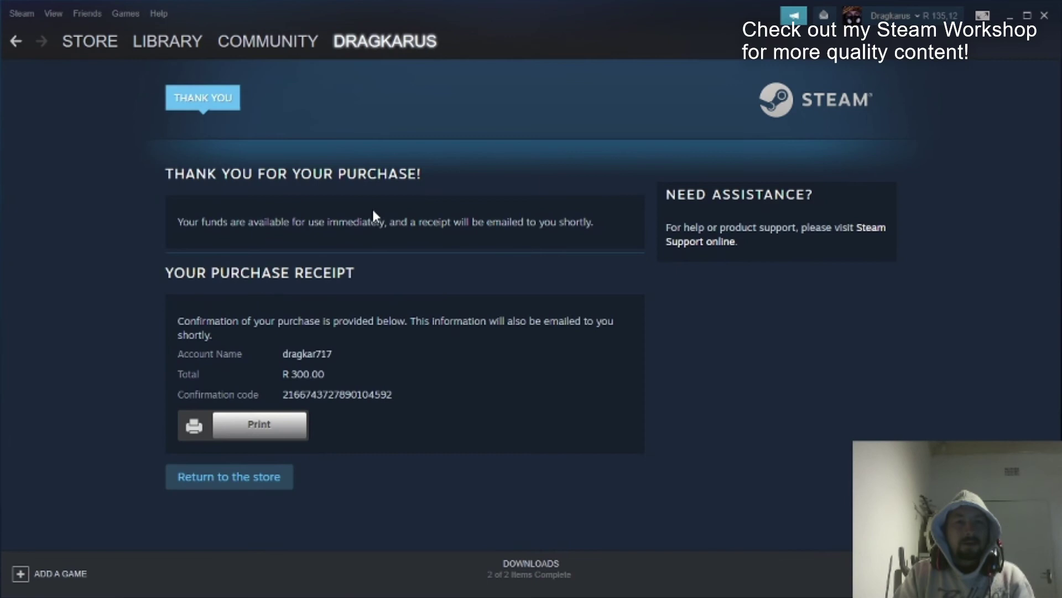
click(733, 240)
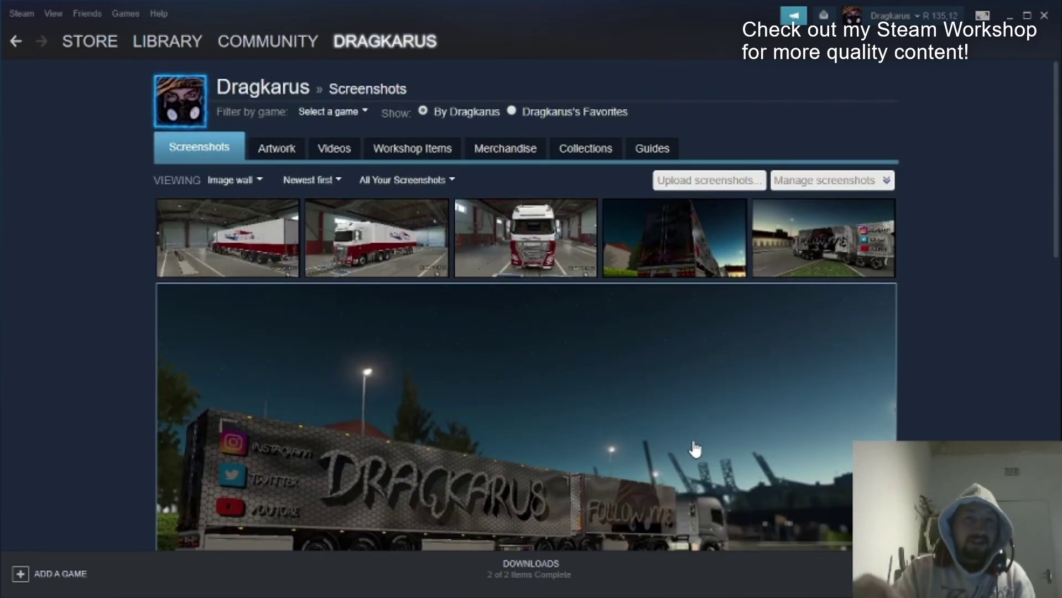
click(402, 156)
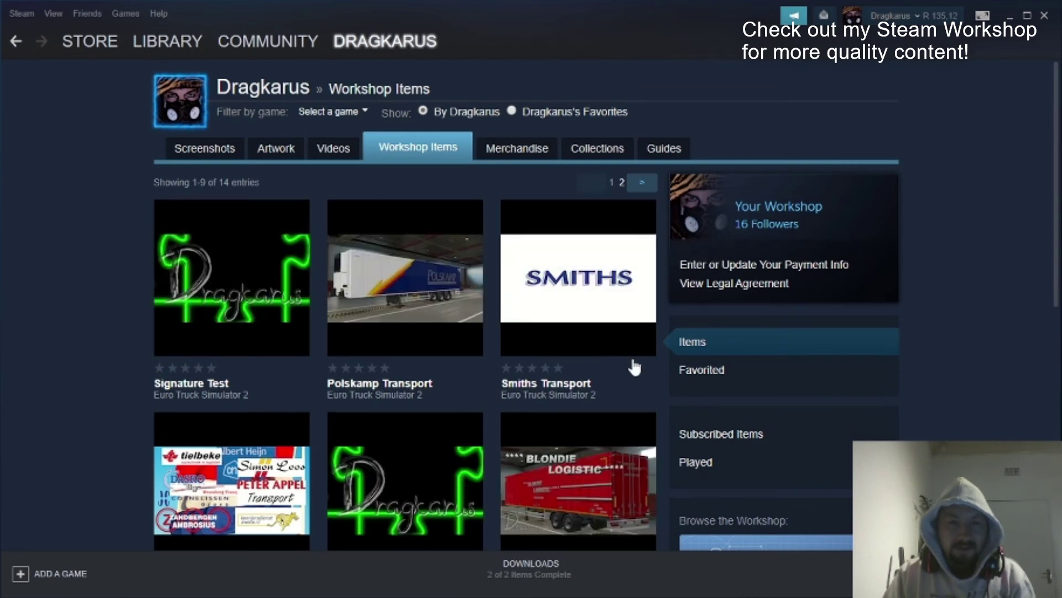
Look over the published Workshop items and open the Signature Test item page.
mouse_move(278, 285)
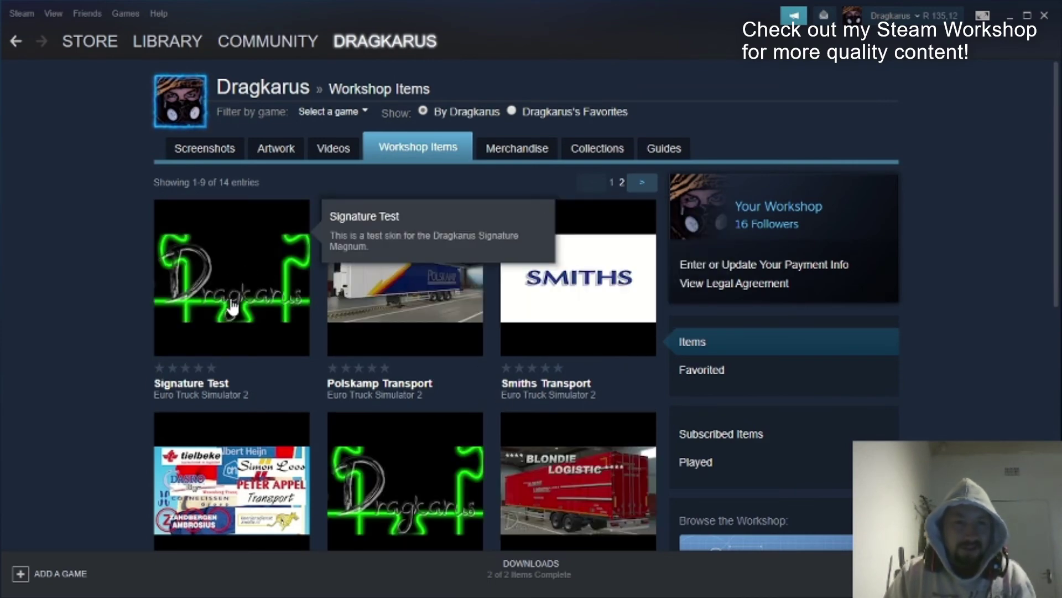
scroll(190, 328, down, 3)
mouse_move(391, 350)
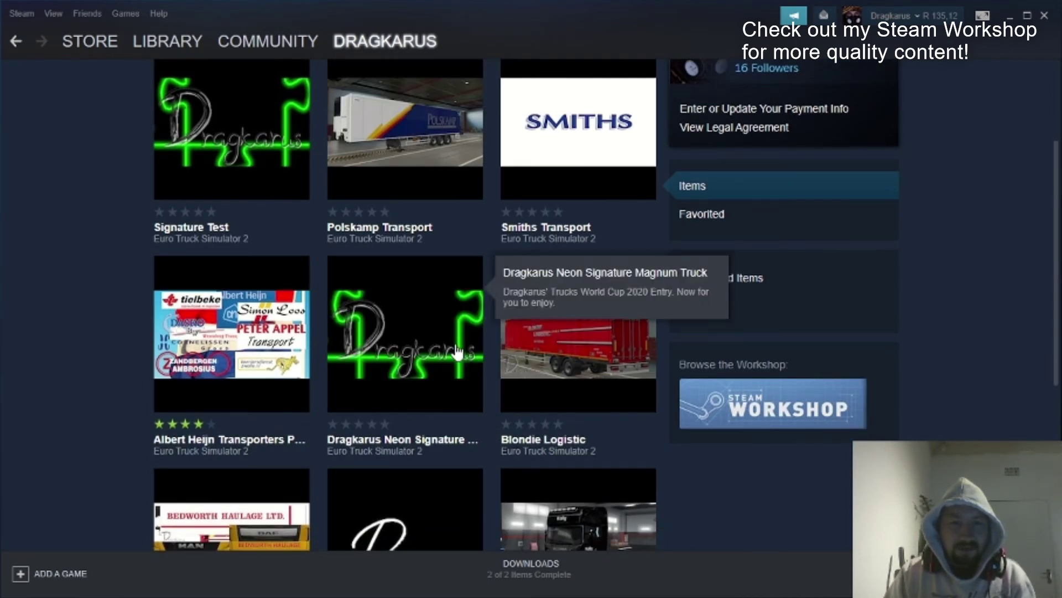
scroll(407, 375, up, 2)
scroll(407, 375, up, 1)
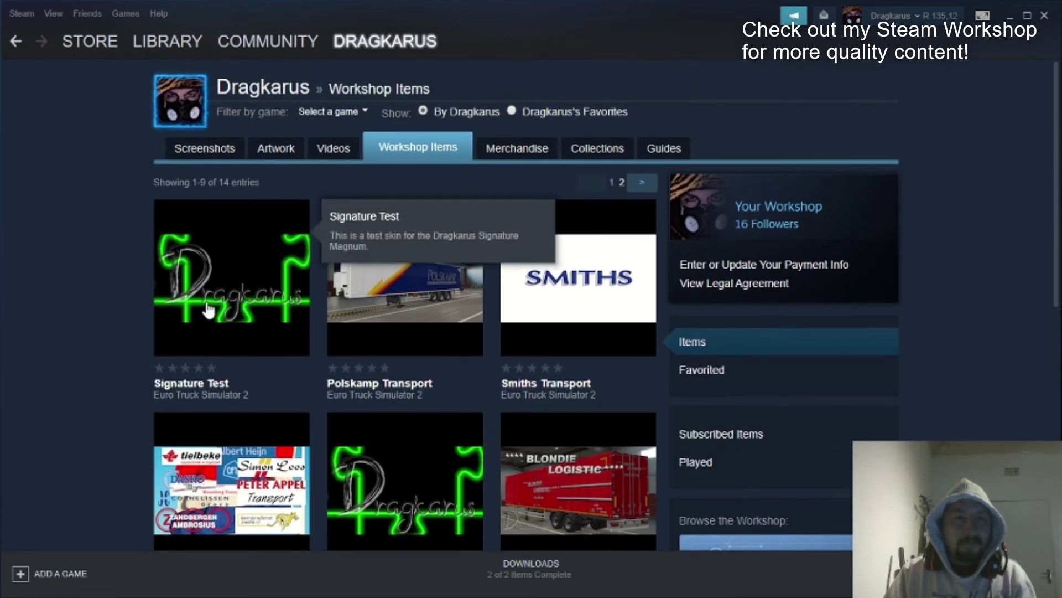
scroll(394, 376, down, 3)
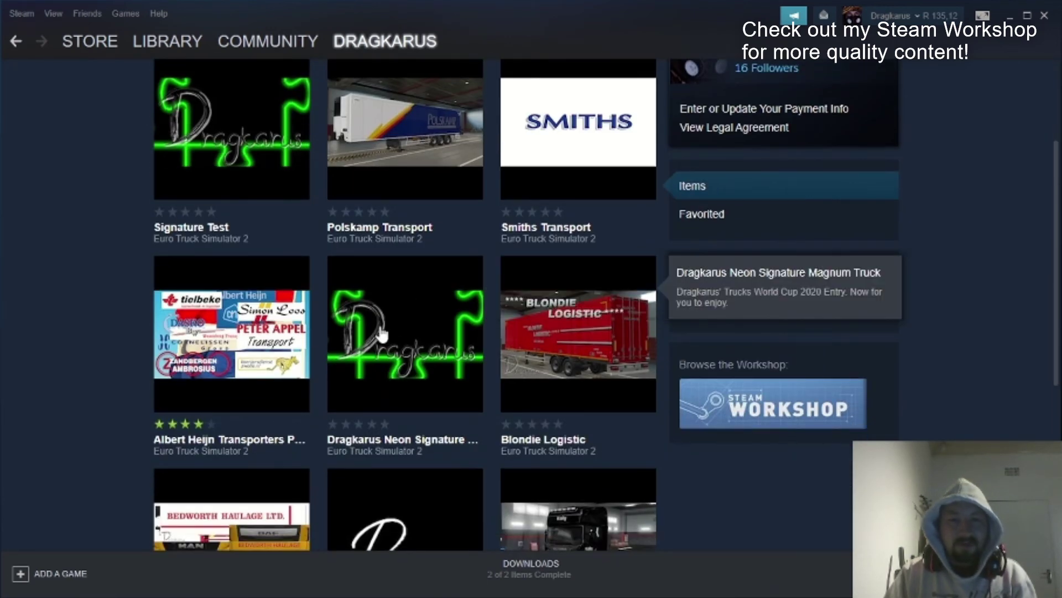
scroll(386, 332, up, 3)
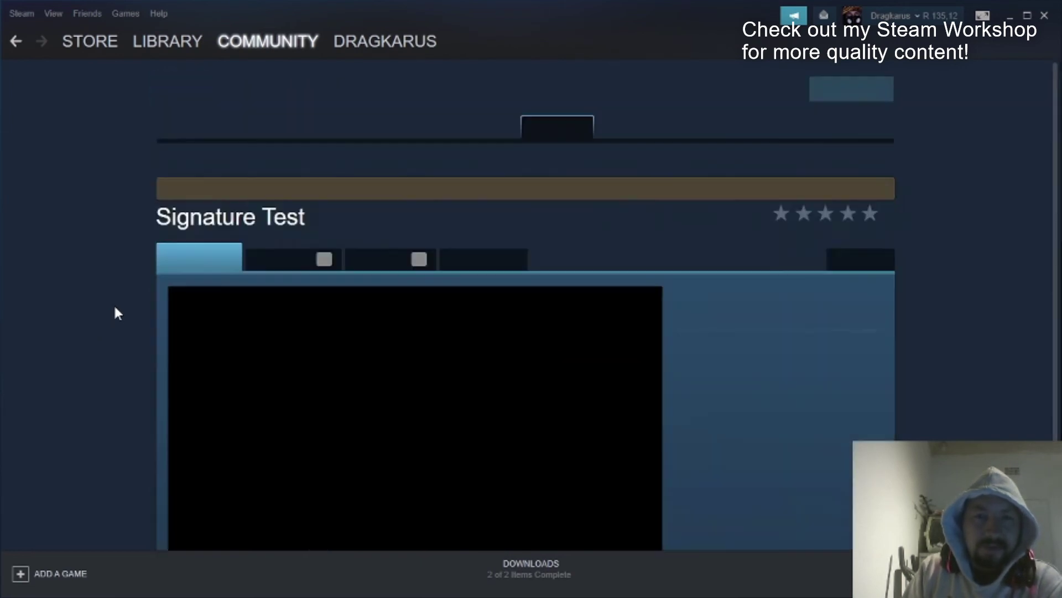
Examine the Signature Test page's preview image, file details, description, subscription option and owner controls.
scroll(83, 319, down, 2)
scroll(83, 319, down, 3)
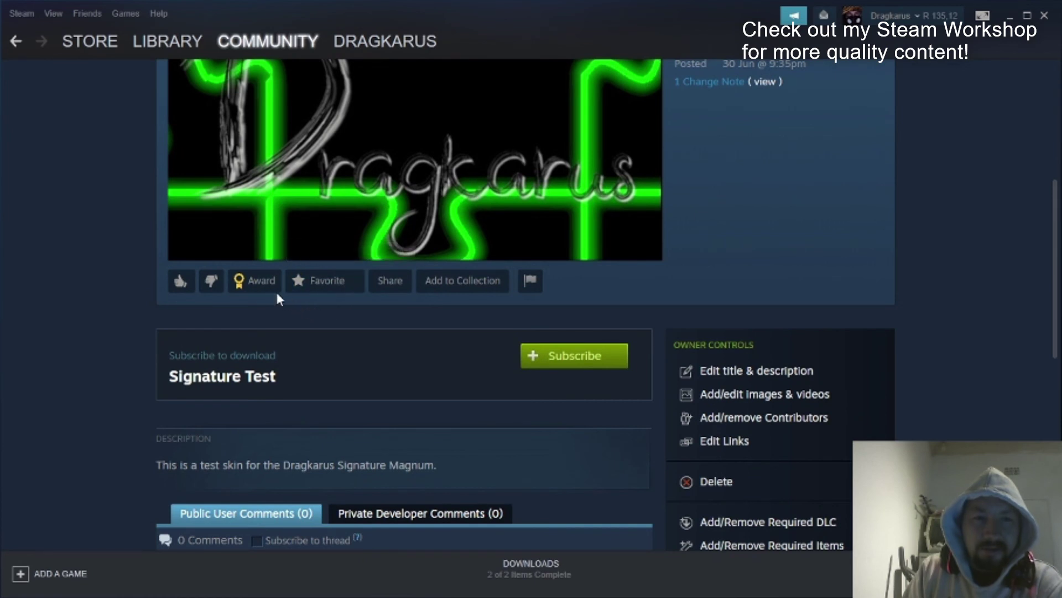
scroll(437, 381, up, 3)
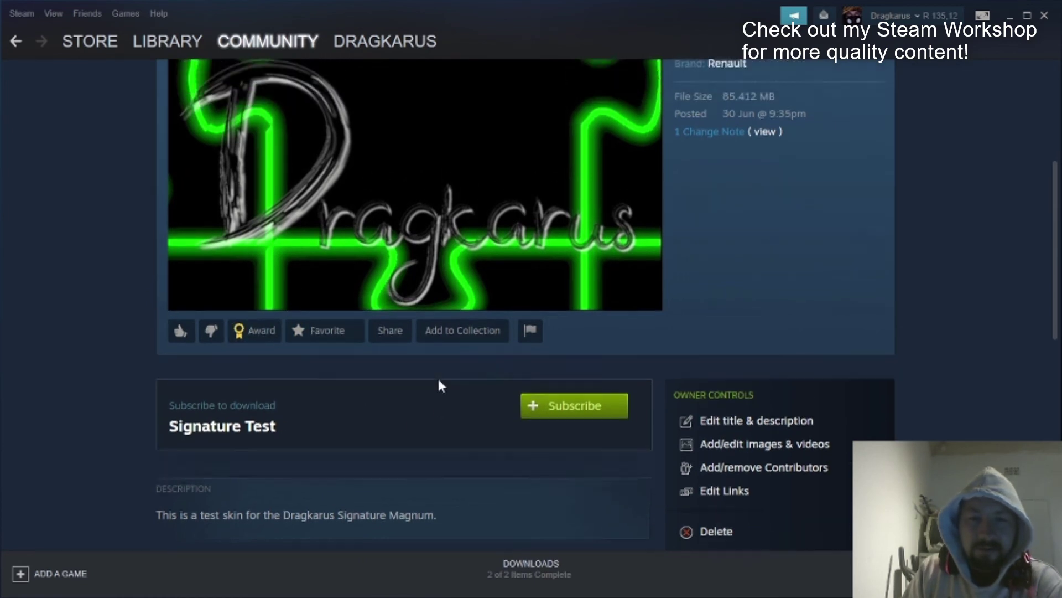
scroll(607, 457, down, 1)
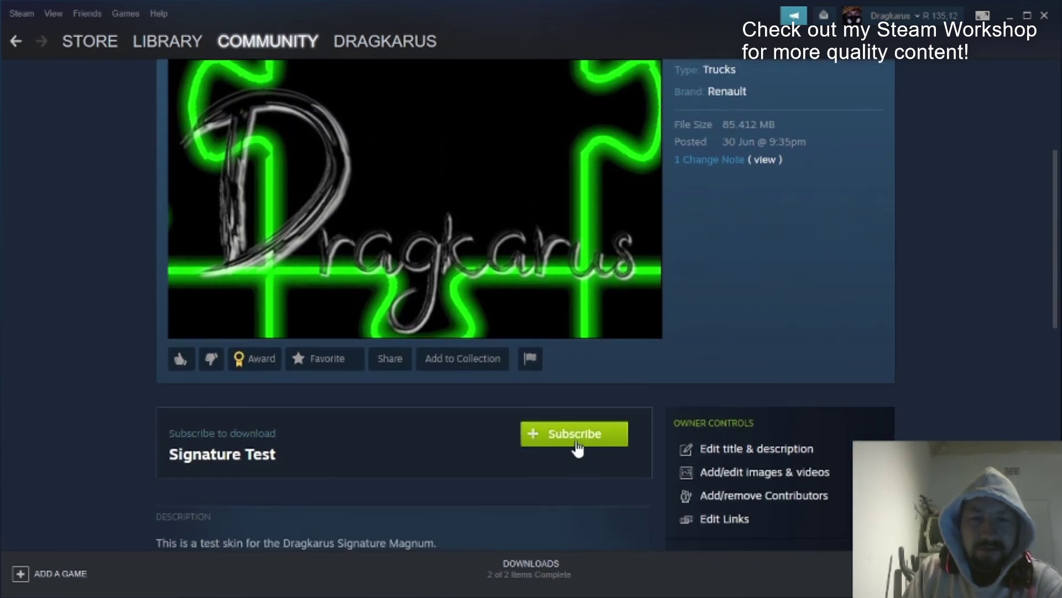
Switch from Steam back to SCS Workshop Uploader.
key(alt+Tab)
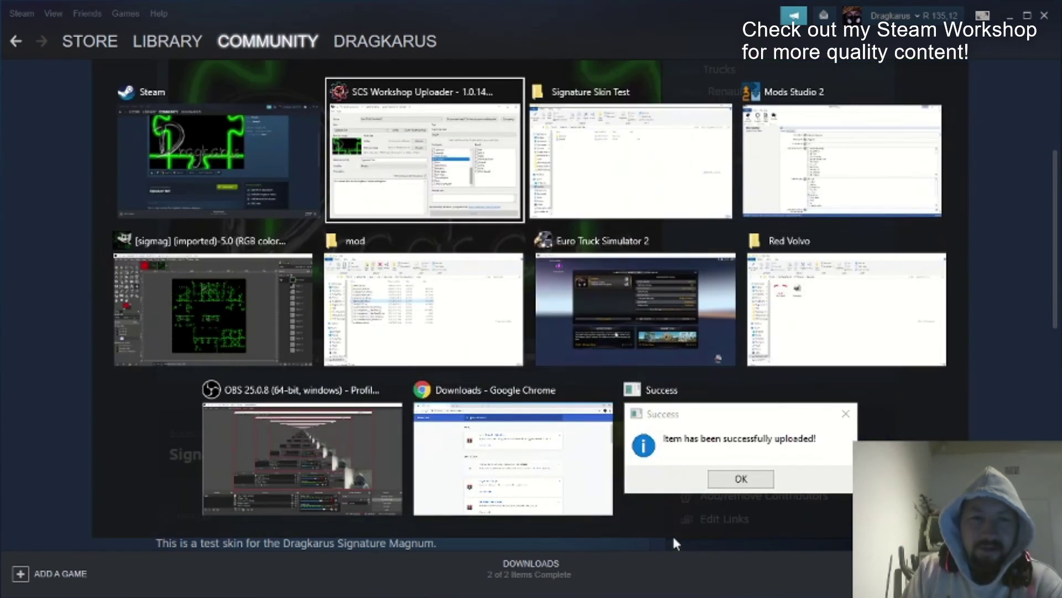